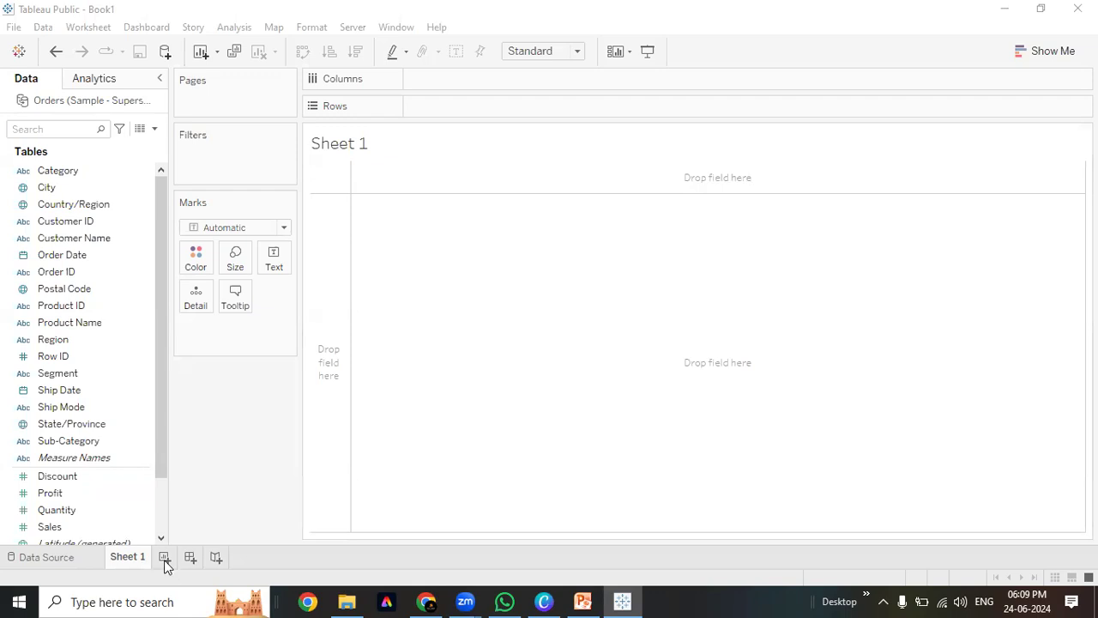
# Add three more blank worksheets so the workbook holds Sheets 1 through 5
pyautogui.click(210, 559)
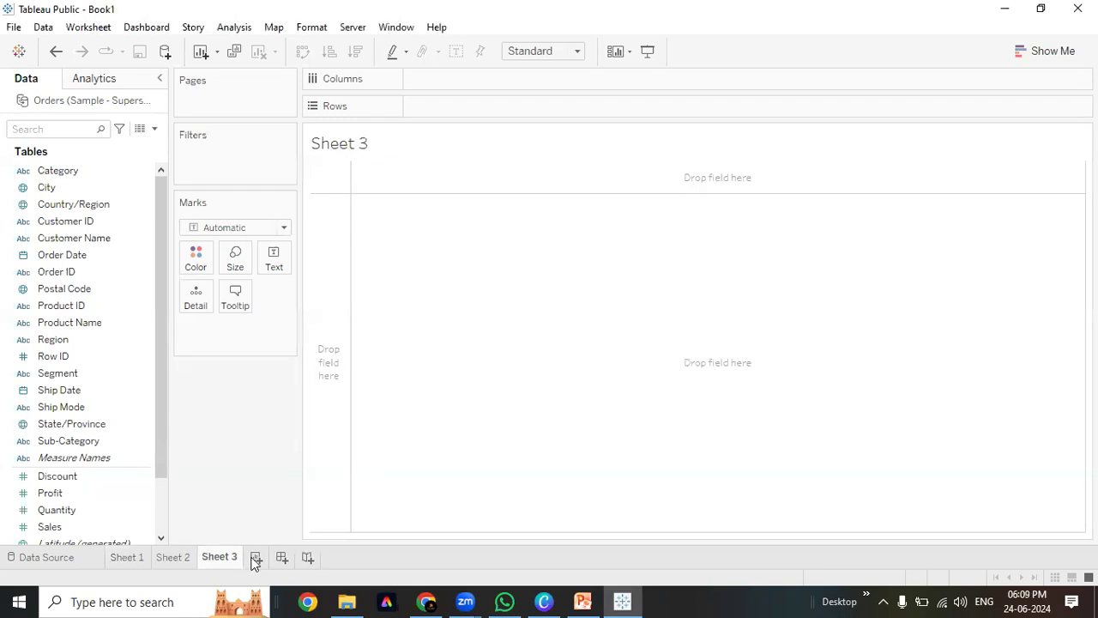
pyautogui.click(254, 559)
pyautogui.click(301, 560)
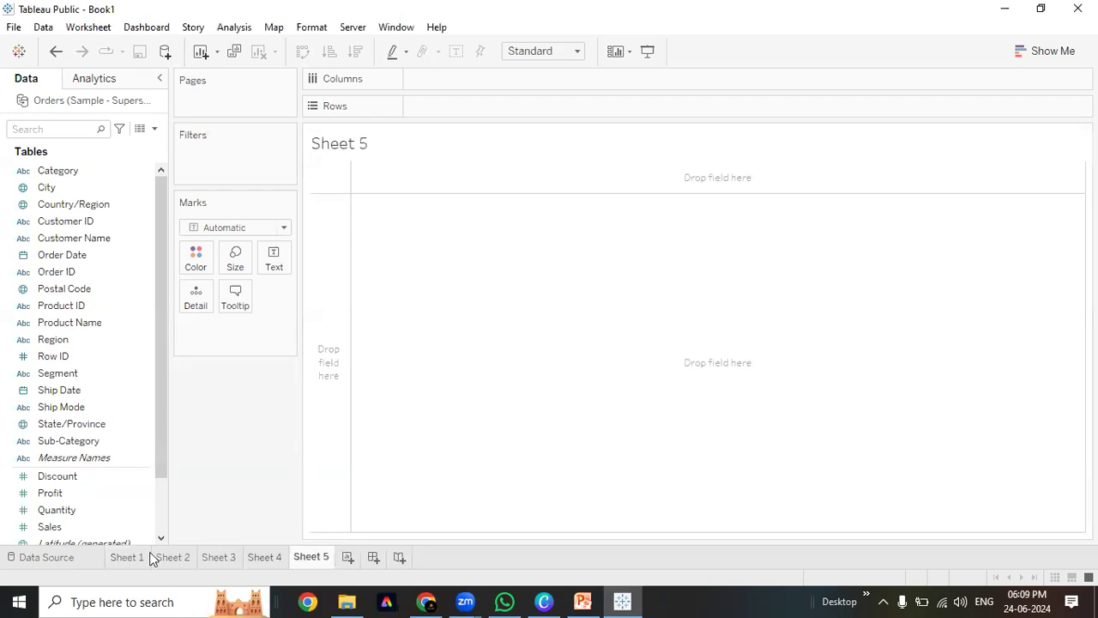
# Cycle back and forth through the Sheet 1–5 tabs, ending on Sheet 1
pyautogui.click(150, 559)
pyautogui.click(172, 559)
pyautogui.click(219, 558)
pyautogui.click(264, 559)
pyautogui.click(311, 559)
pyautogui.click(266, 559)
pyautogui.click(218, 559)
pyautogui.click(127, 559)
pyautogui.click(173, 559)
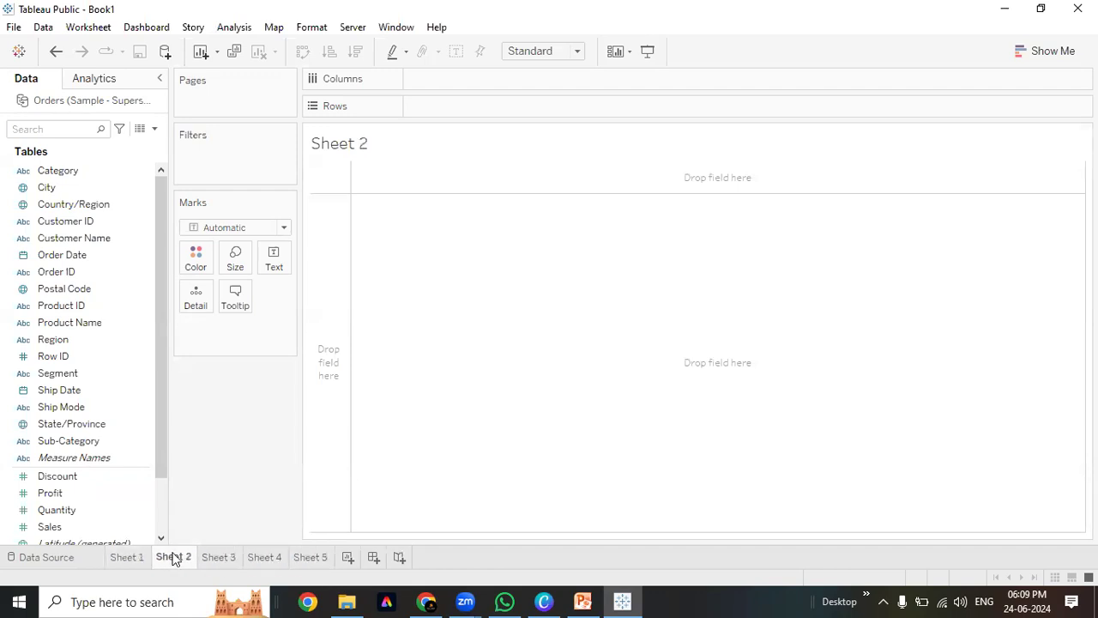
pyautogui.click(226, 558)
pyautogui.click(265, 558)
pyautogui.click(311, 559)
pyautogui.click(265, 558)
pyautogui.click(219, 559)
pyautogui.click(173, 559)
pyautogui.click(127, 559)
pyautogui.click(172, 559)
pyautogui.click(219, 559)
pyautogui.click(264, 558)
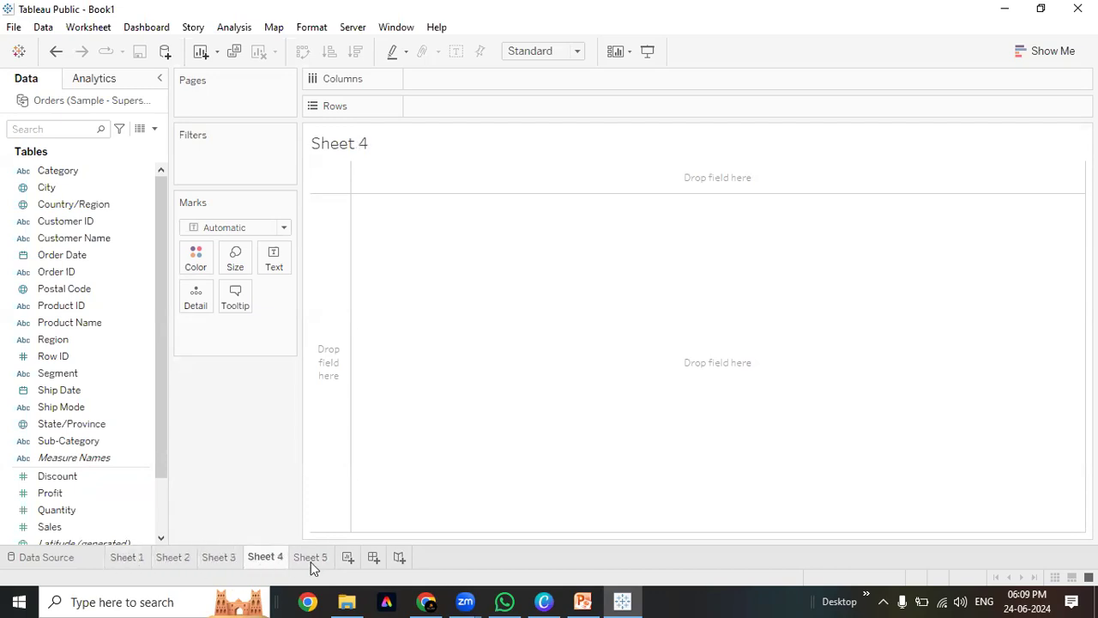
pyautogui.click(311, 559)
pyautogui.click(281, 562)
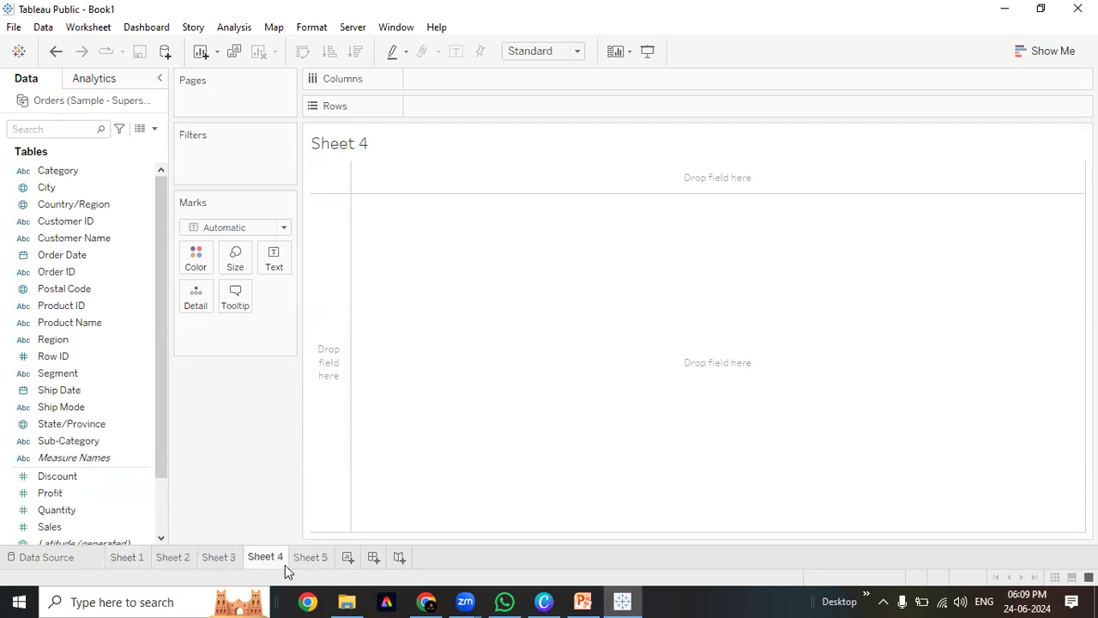
pyautogui.click(206, 567)
pyautogui.click(172, 562)
pyautogui.click(127, 560)
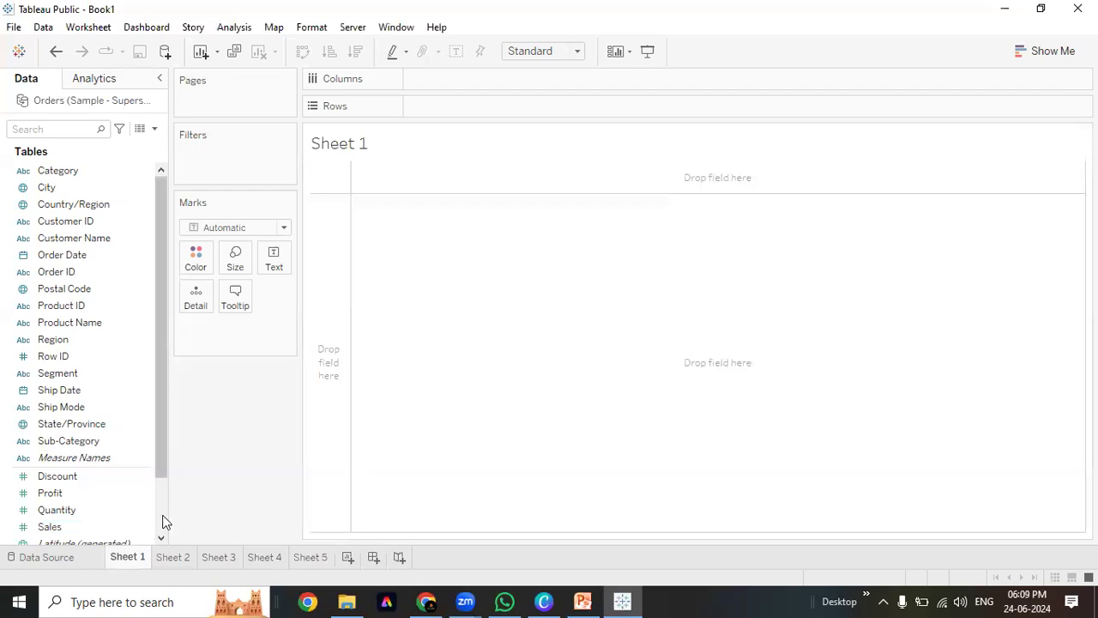
pyautogui.click(164, 520)
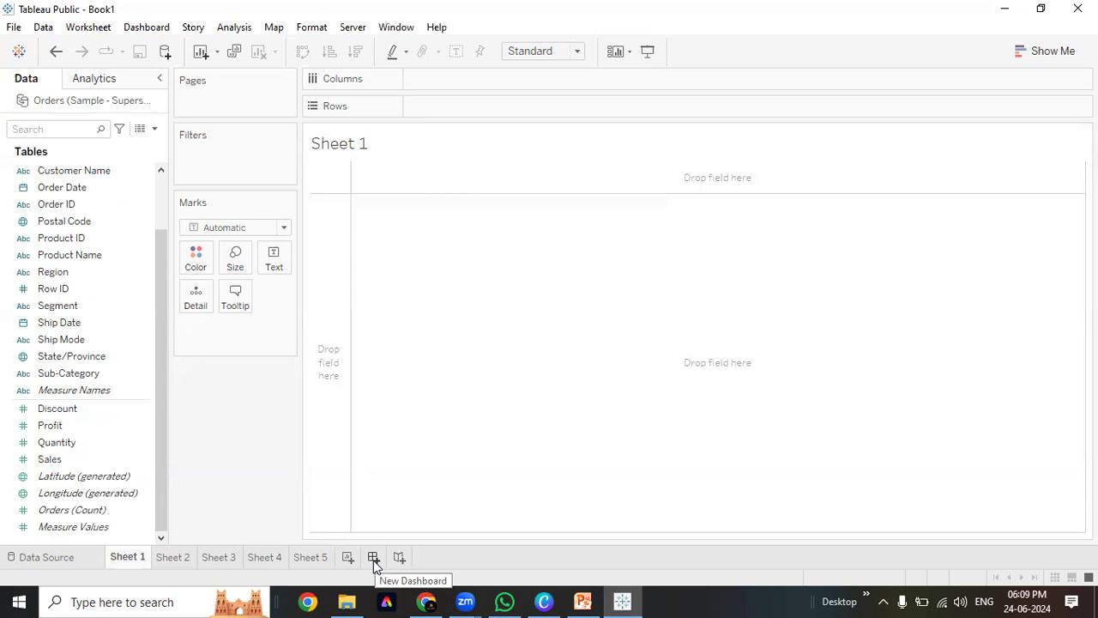
# Create Dashboard 1 and switch its size range to Automatic
pyautogui.click(374, 559)
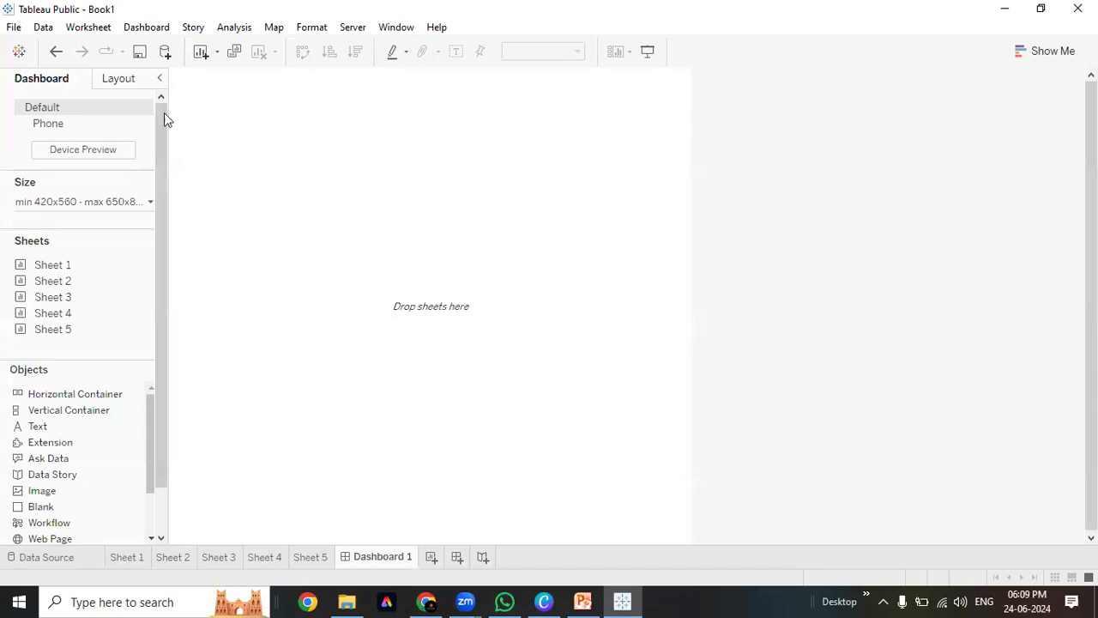
pyautogui.click(118, 203)
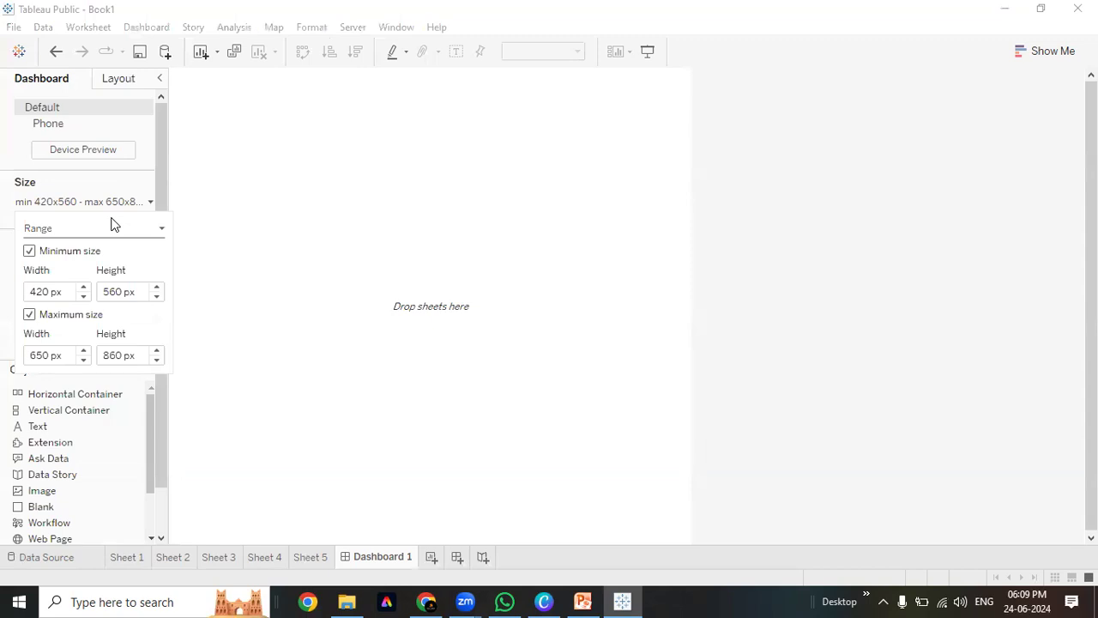
pyautogui.click(111, 229)
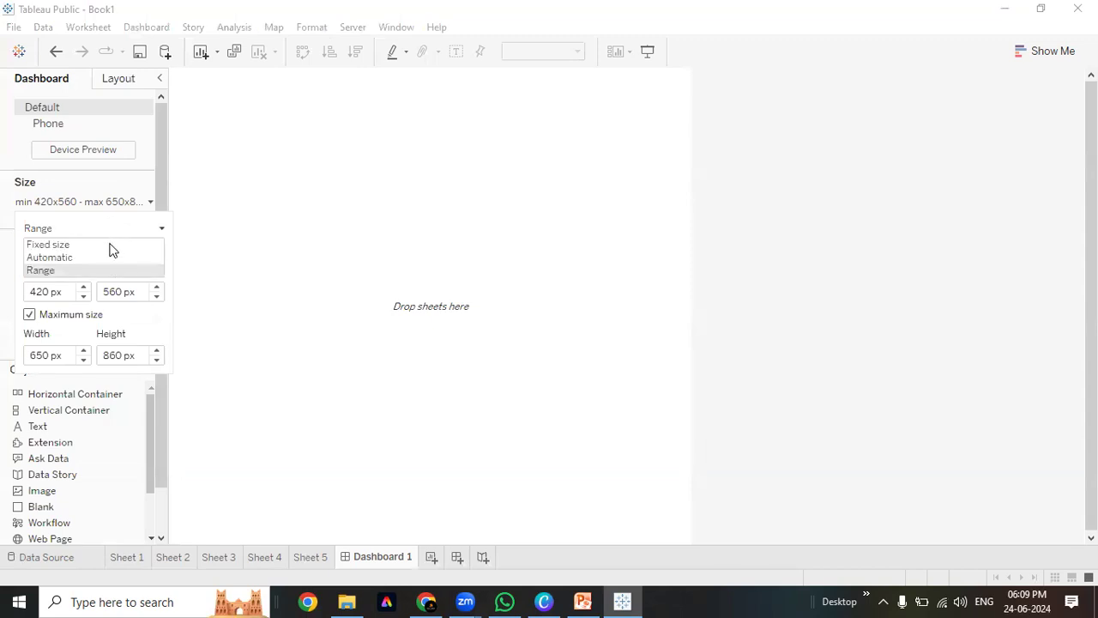
pyautogui.click(108, 256)
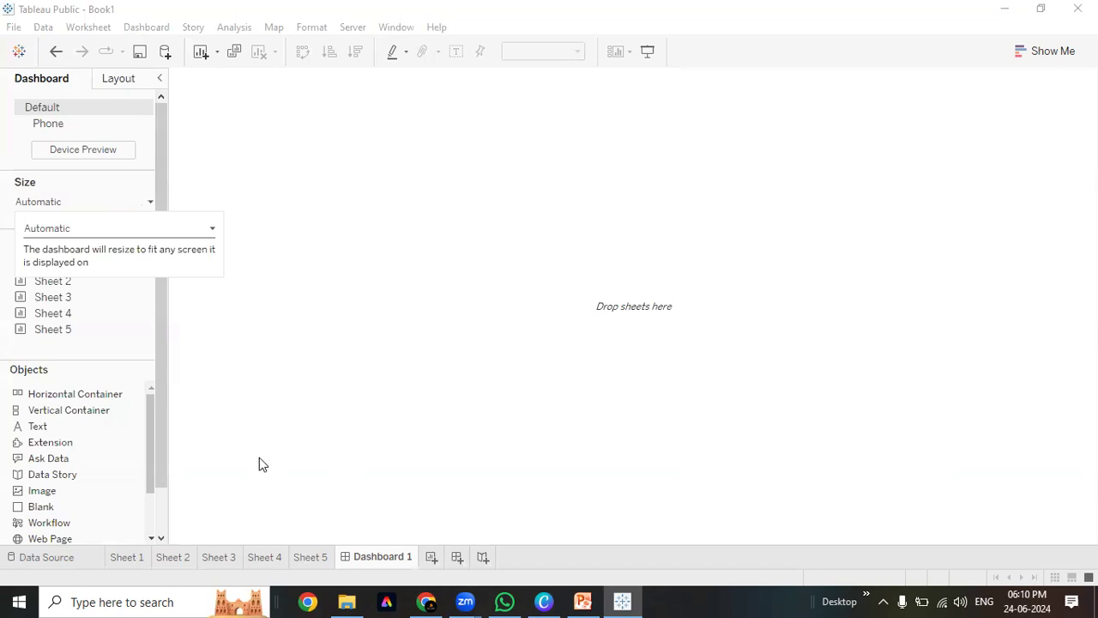
pyautogui.click(163, 333)
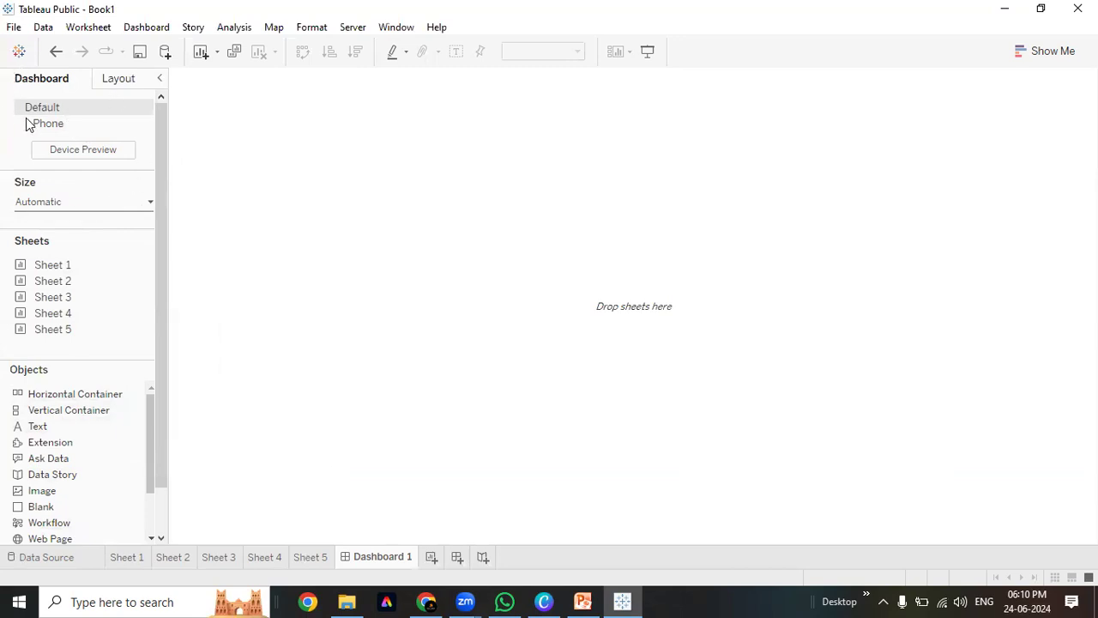
# Switch Dashboard 1 to the Phone device layout and make it editable with Edit Layout
pyautogui.click(120, 79)
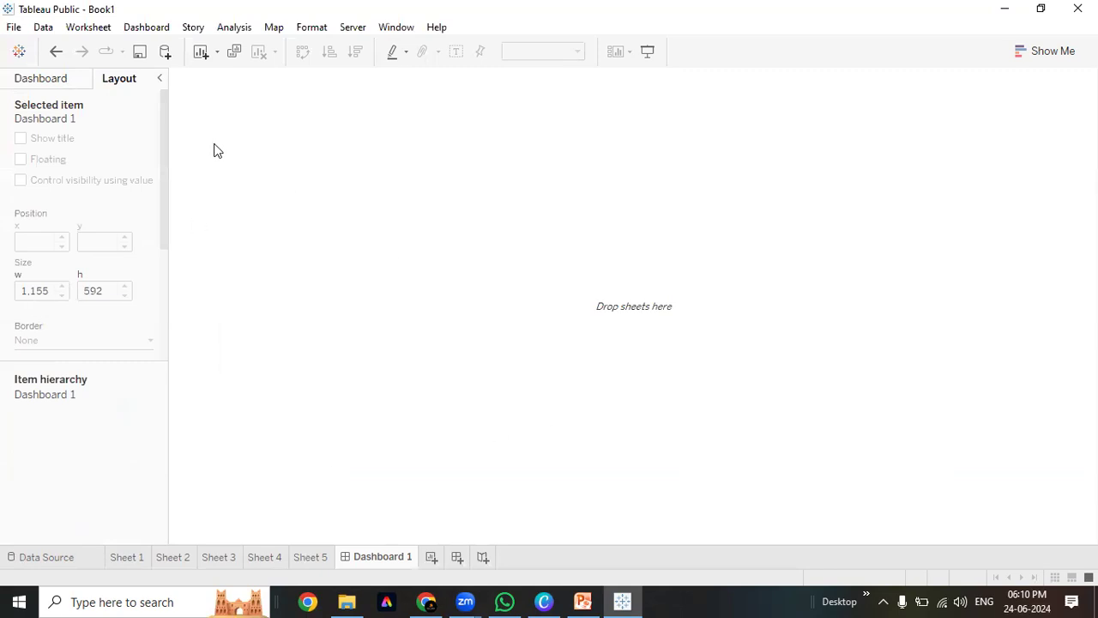
pyautogui.click(40, 79)
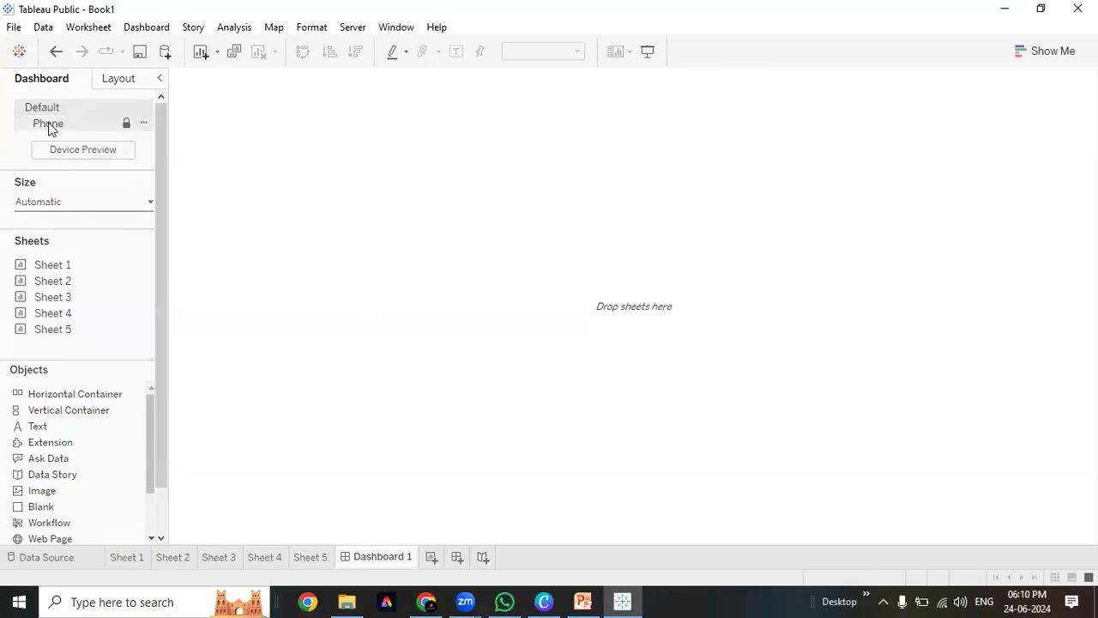
pyautogui.click(48, 125)
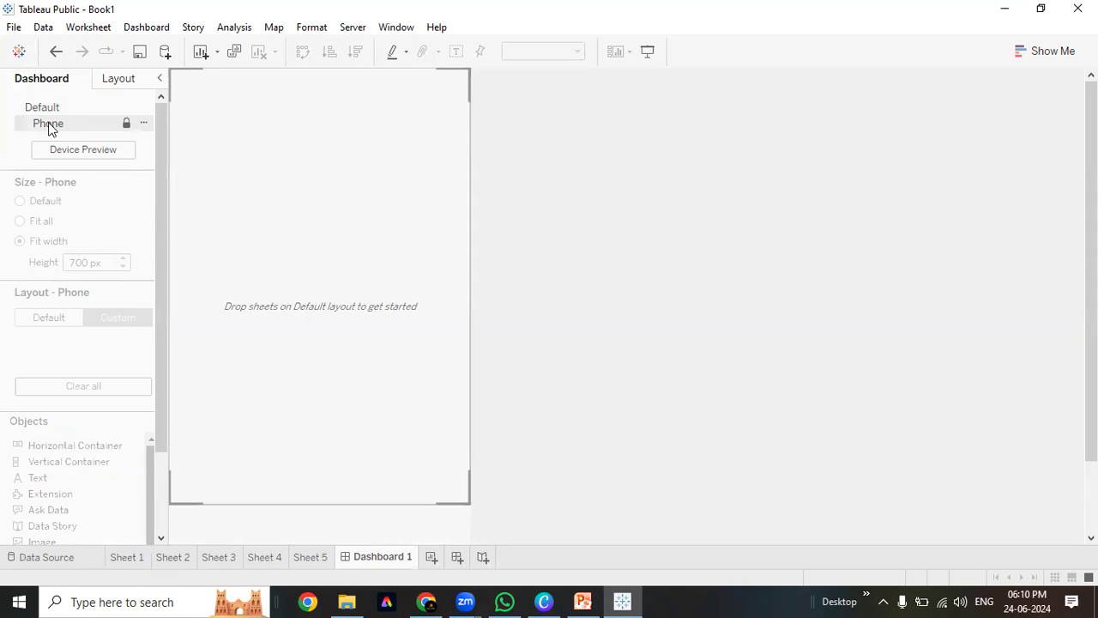
pyautogui.click(144, 123)
pyautogui.click(142, 144)
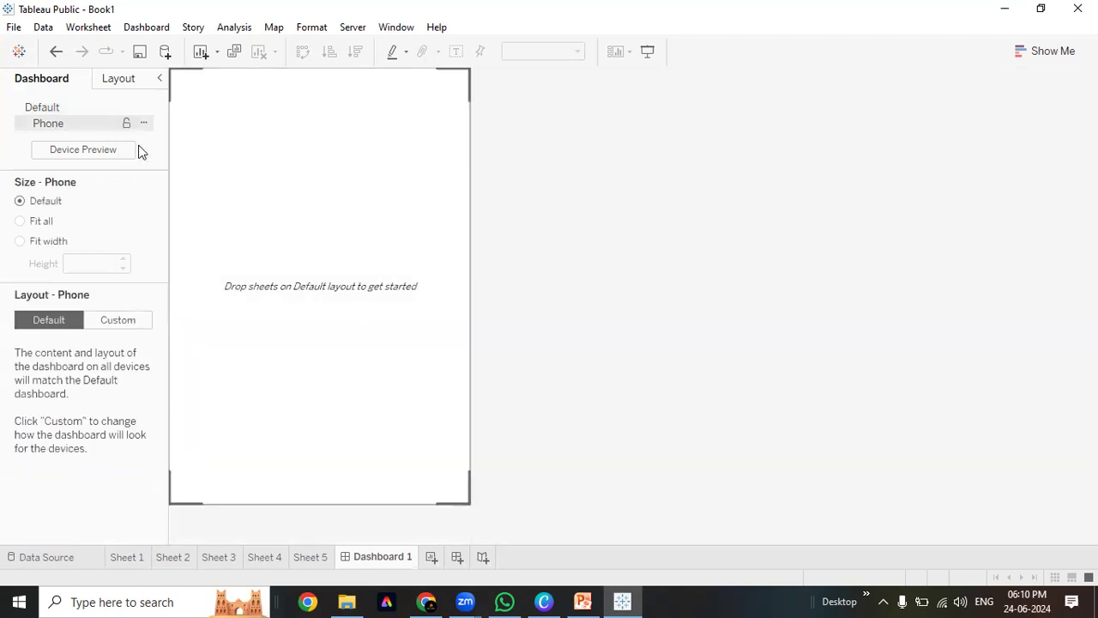
# Try Fit All and Fit Width sizing on the Phone layout, return to Default, then Optimize Layout
pyautogui.click(20, 222)
pyautogui.click(22, 241)
pyautogui.click(20, 221)
pyautogui.click(19, 201)
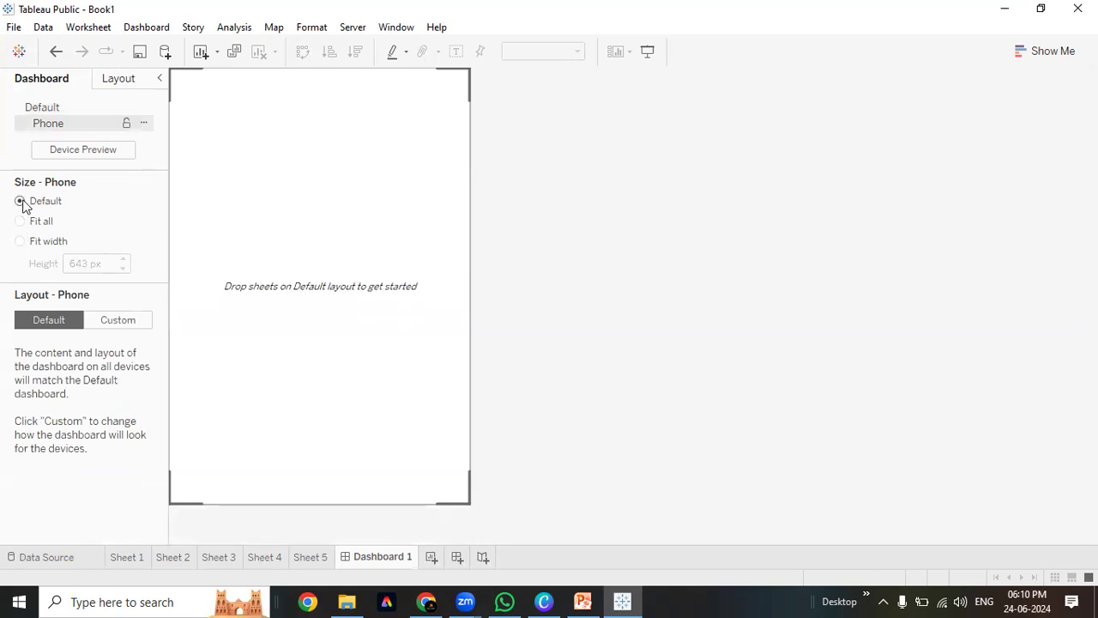
pyautogui.click(144, 125)
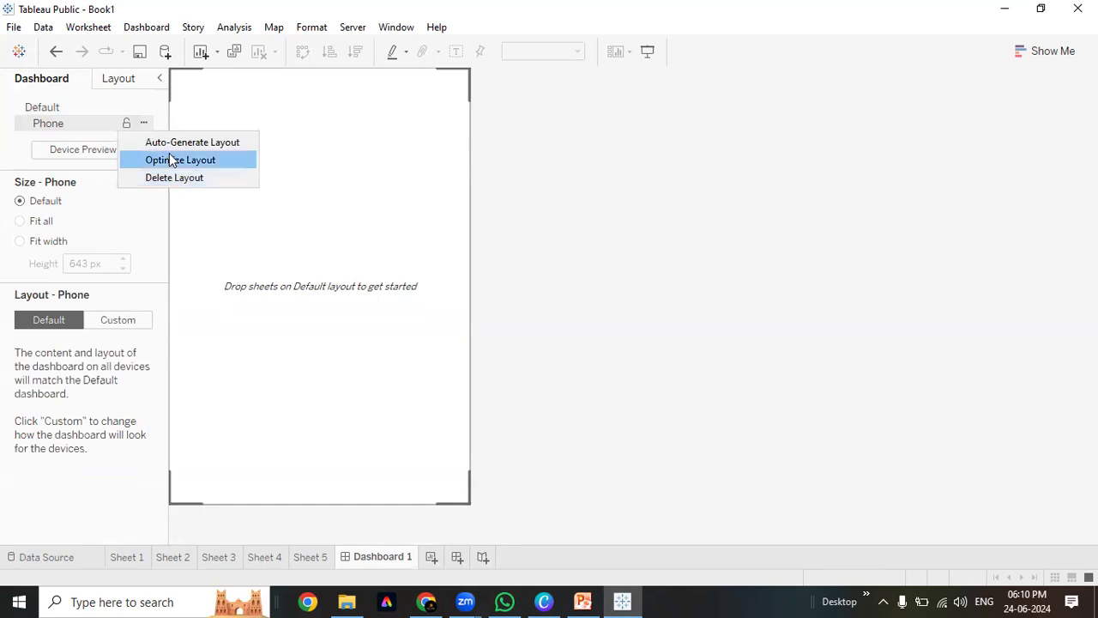
pyautogui.click(206, 159)
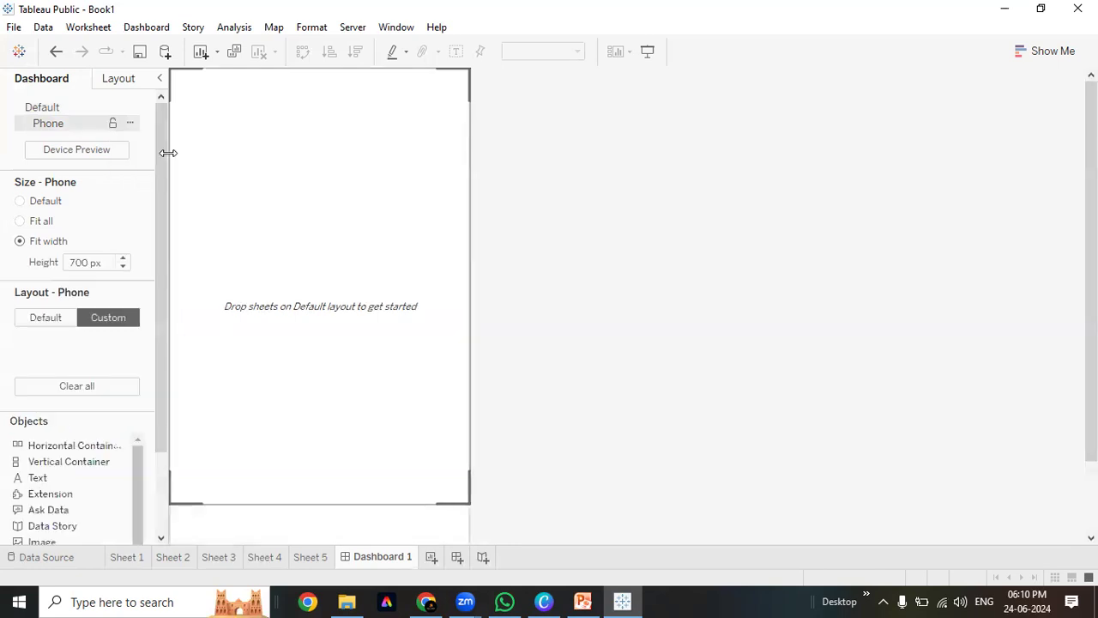
# Raise the Phone layout height to 1100 px and select the phone layout container
pyautogui.click(126, 258)
pyautogui.click(127, 257)
pyautogui.click(127, 258)
pyautogui.click(127, 257)
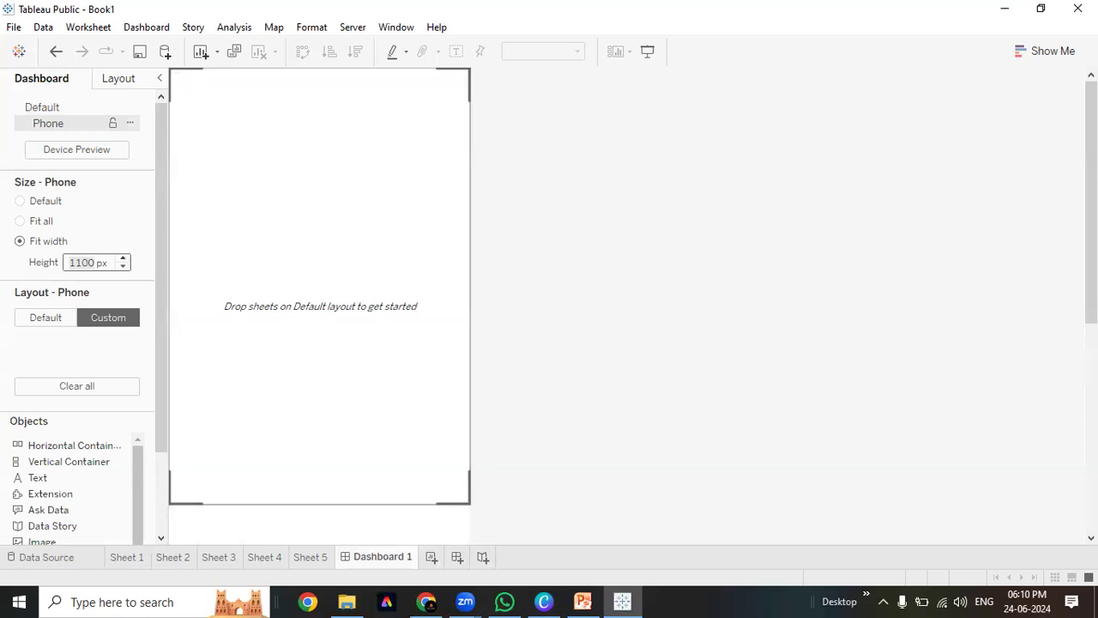
pyautogui.scroll(-5, 578, 135)
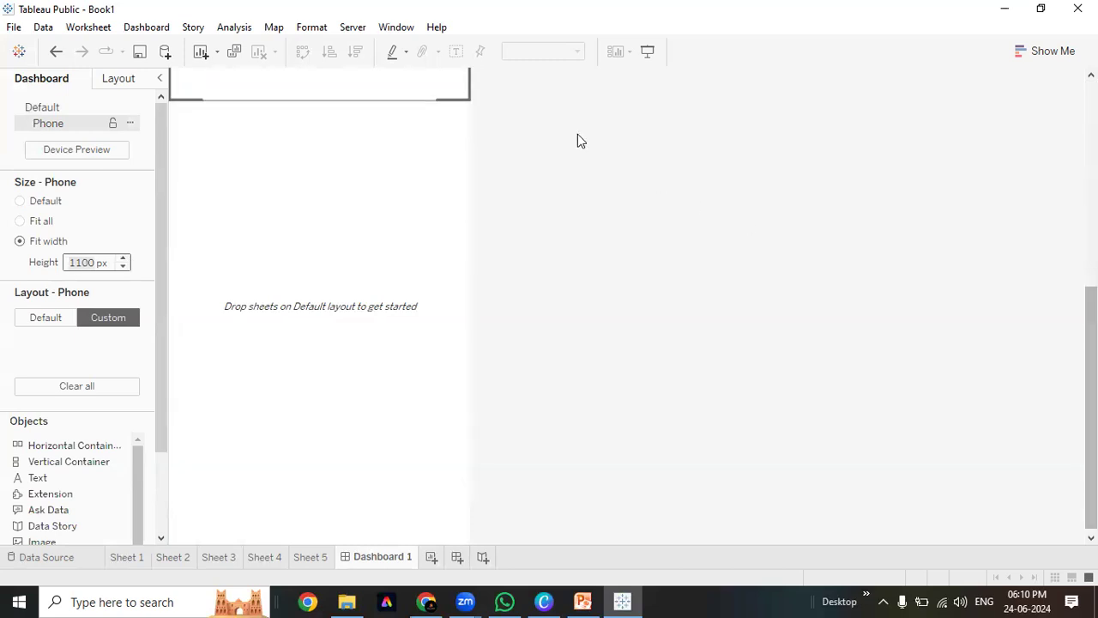
pyautogui.click(467, 172)
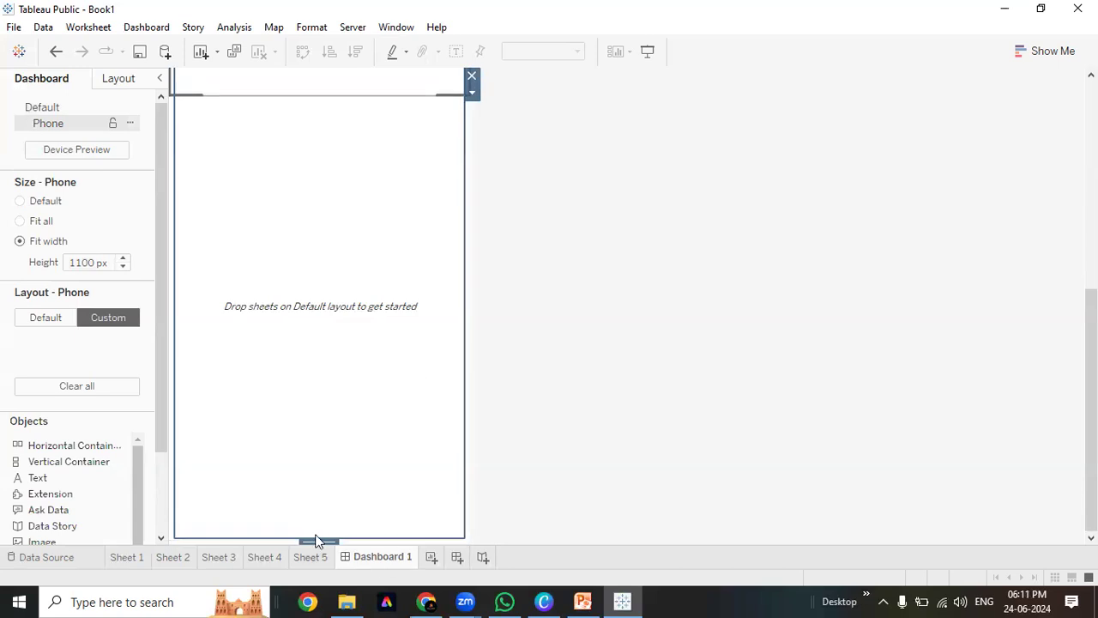
pyautogui.scroll(1, 341, 334)
# Bring the Phone layout height to 800 px, commit it, and return to the Default layout
pyautogui.click(124, 267)
pyautogui.click(124, 267)
pyautogui.click(124, 267)
pyautogui.click(124, 267)
pyautogui.click(124, 267)
pyautogui.click(126, 262)
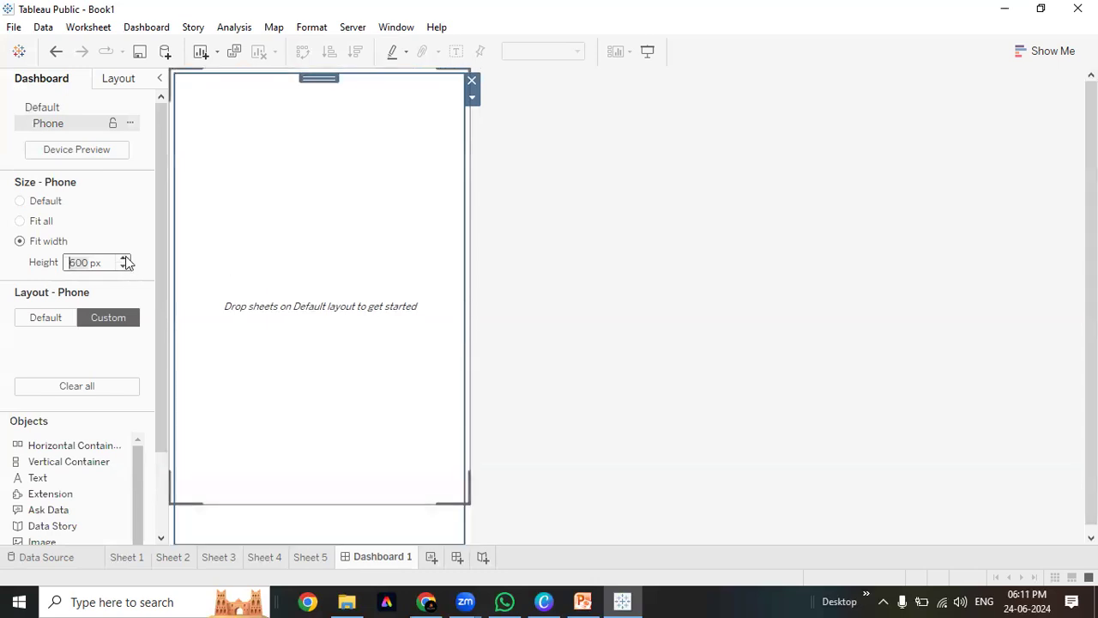
pyautogui.click(125, 259)
pyautogui.click(125, 259)
pyautogui.click(644, 294)
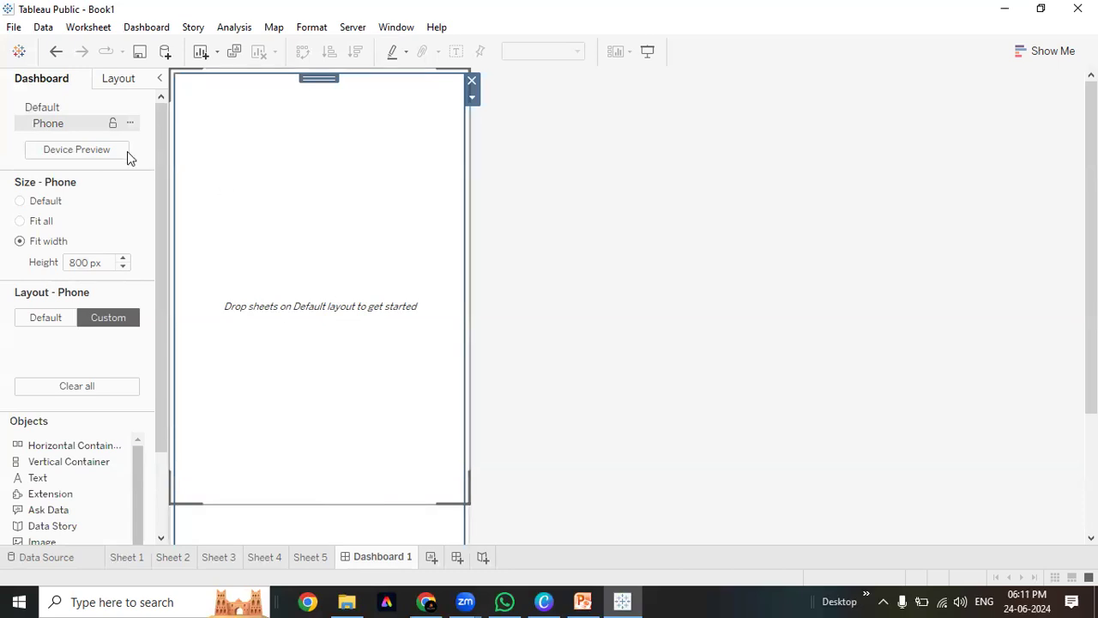
pyautogui.click(47, 113)
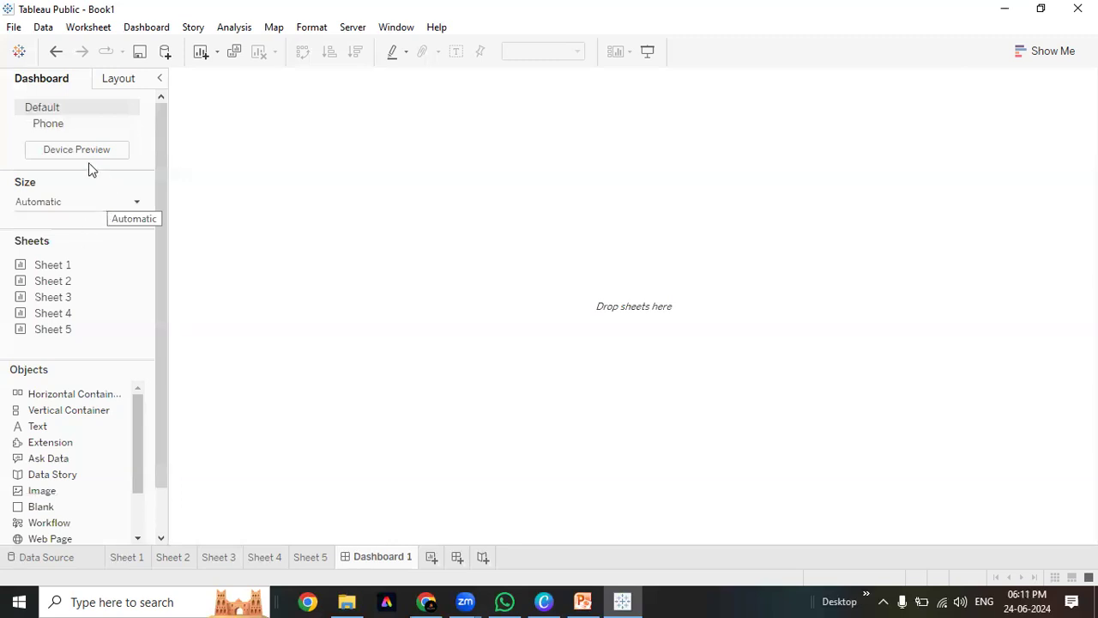
# Preview the dashboard as a Desktop, trying monitor sizes and settling on 1920 x 1080
pyautogui.click(63, 153)
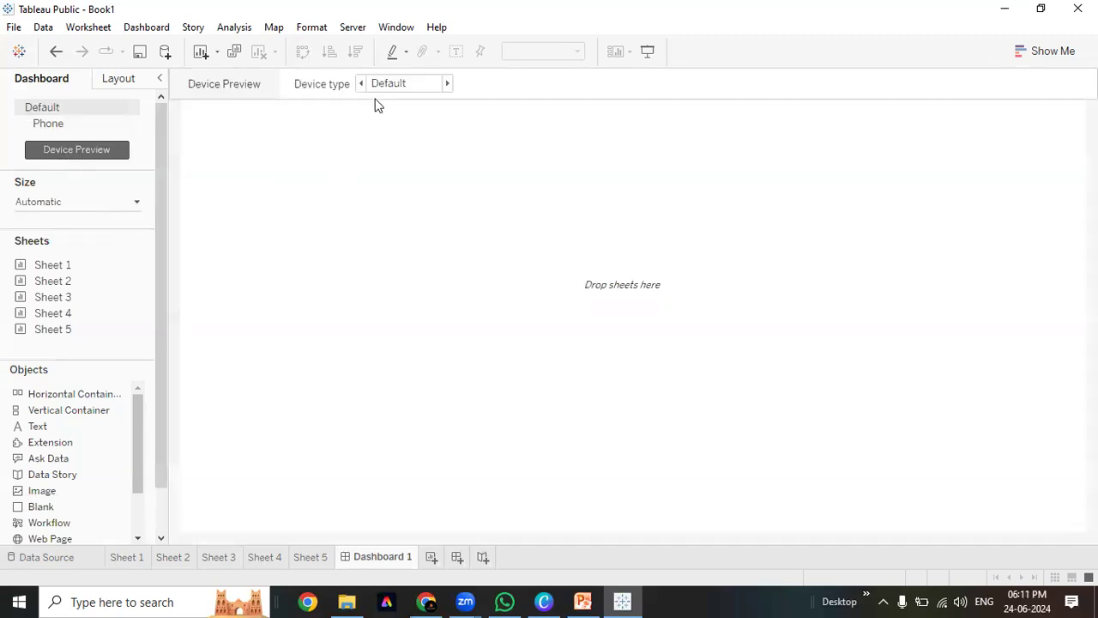
pyautogui.click(427, 93)
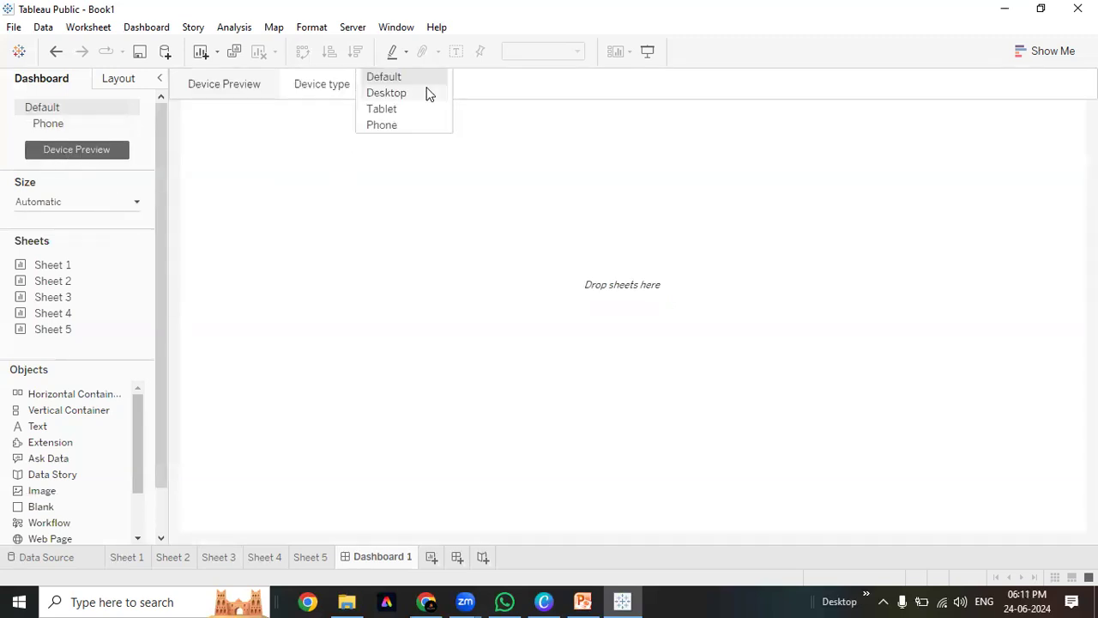
pyautogui.click(422, 96)
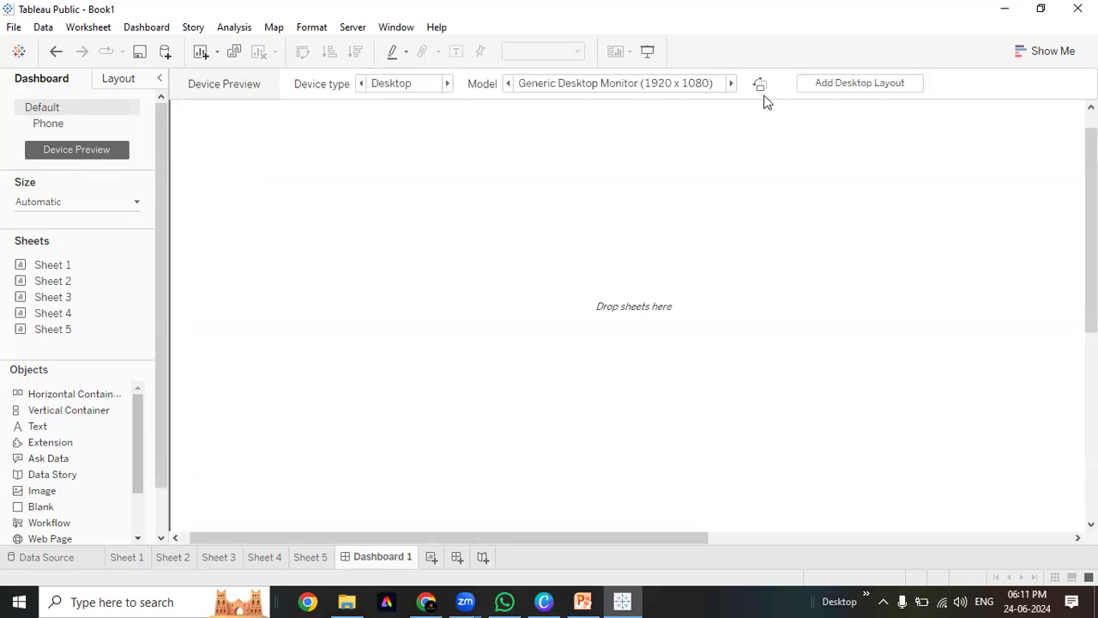
pyautogui.click(577, 83)
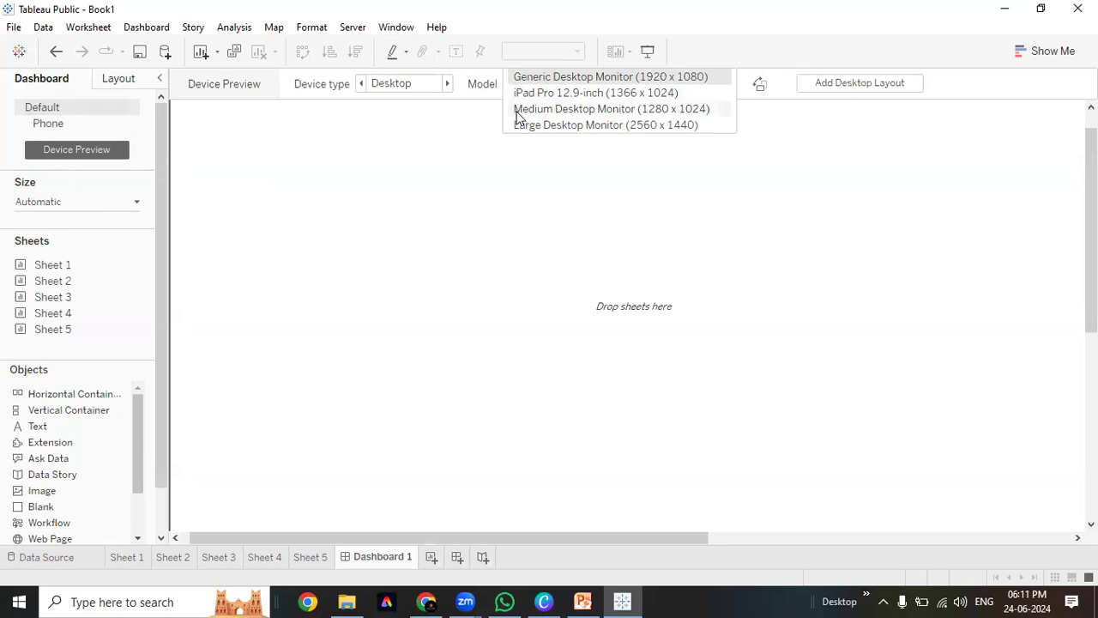
pyautogui.click(578, 111)
pyautogui.moveTo(847, 539); pyautogui.dragTo(998, 544)
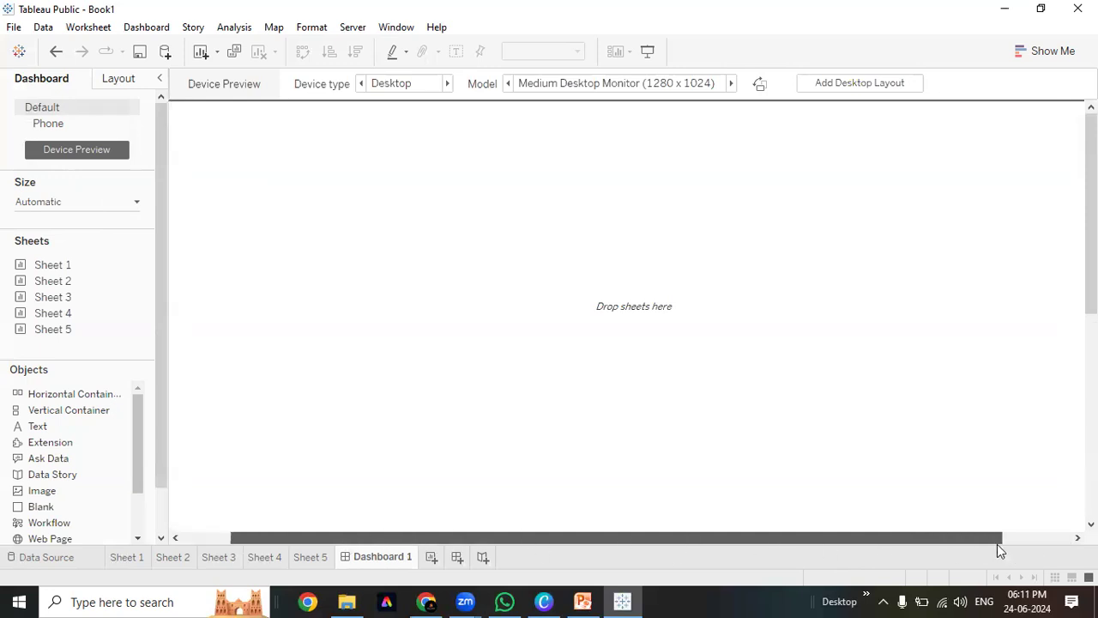
pyautogui.click(691, 86)
pyautogui.click(665, 126)
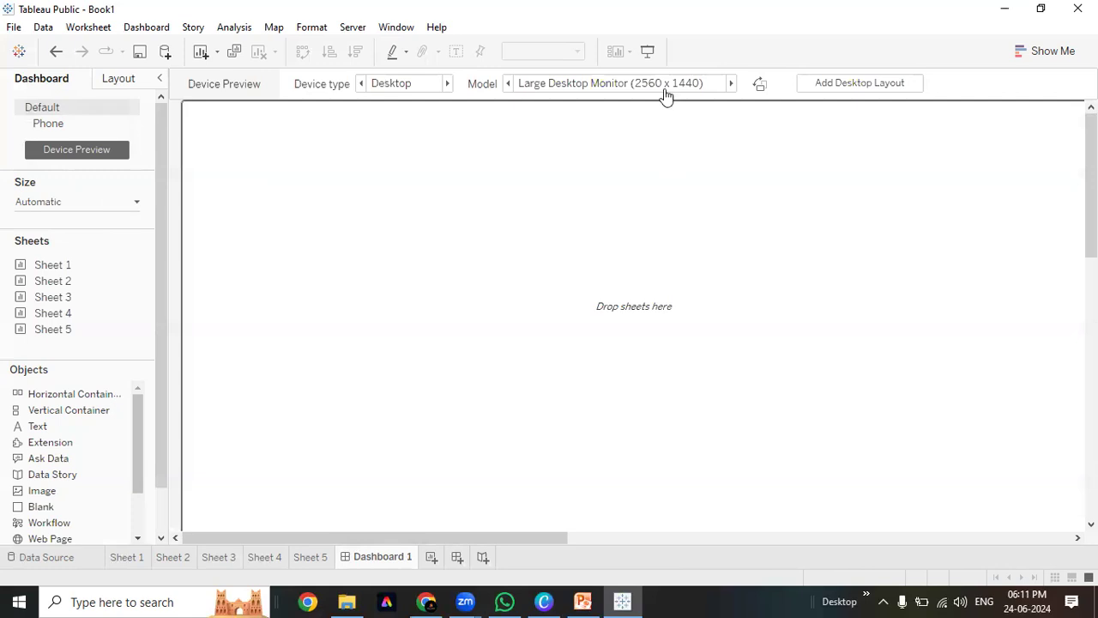
pyautogui.click(657, 90)
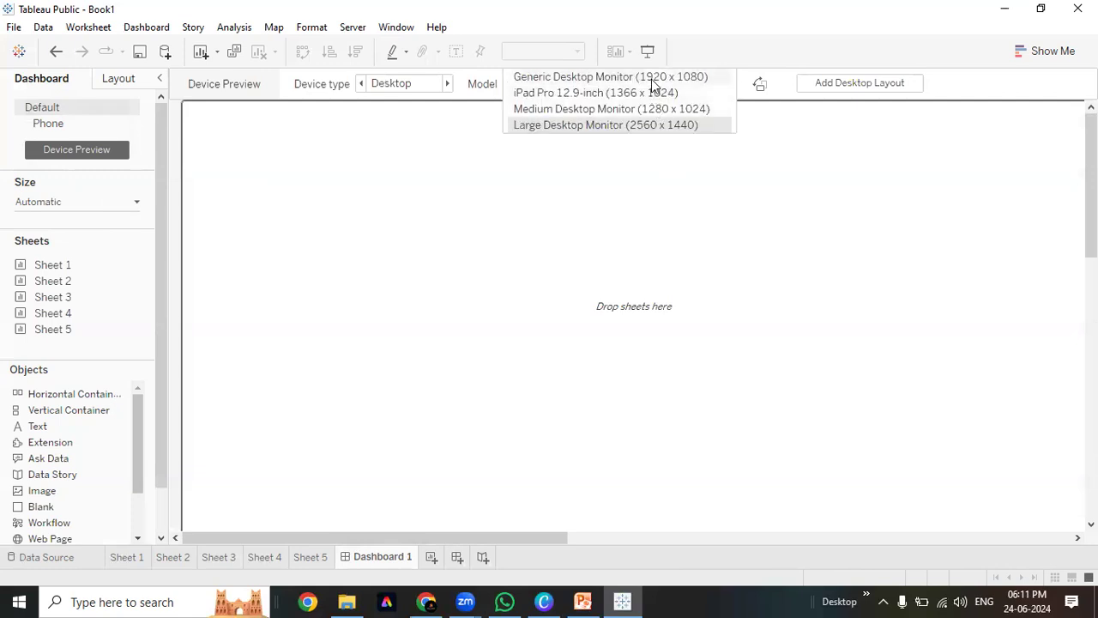
pyautogui.click(652, 79)
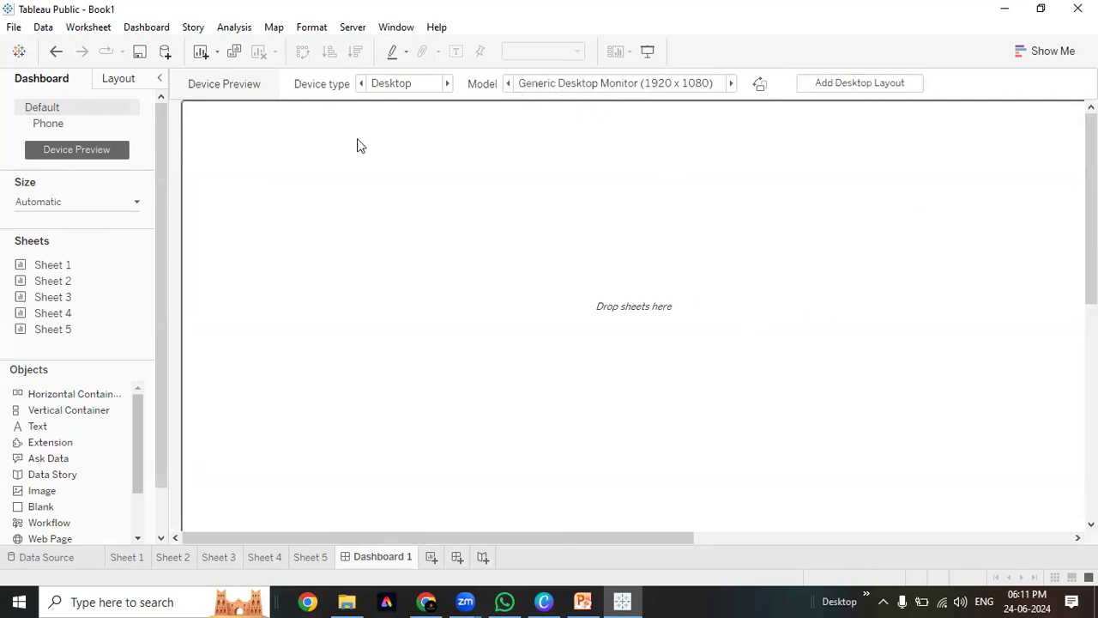
# Add a Desktop layout for the dashboard and preview it as a Generic Tablet (1024 x 768)
pyautogui.click(878, 86)
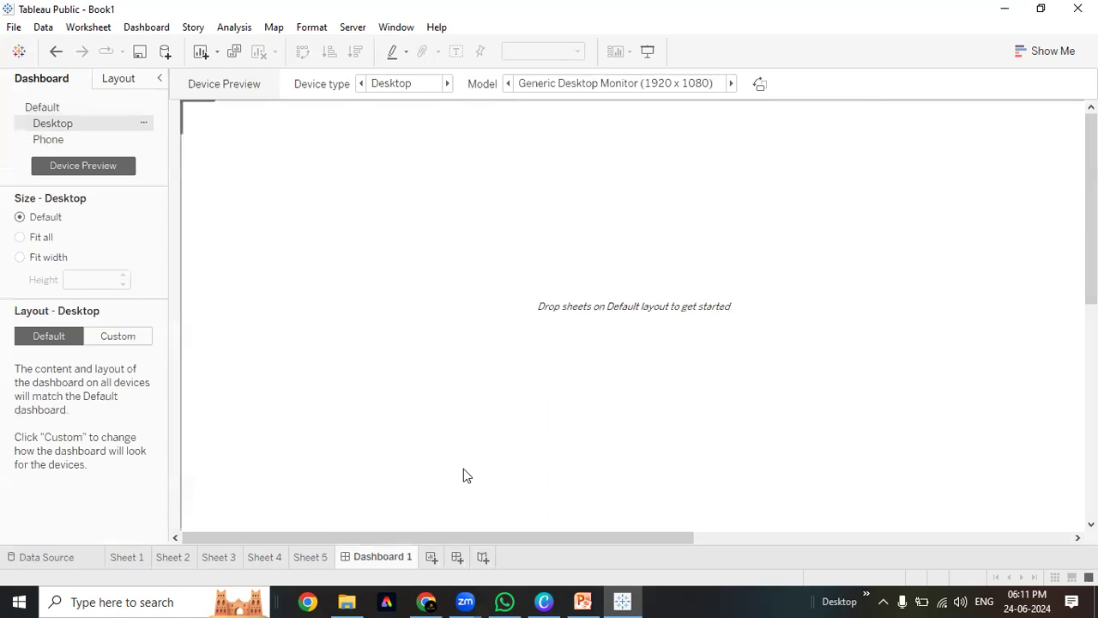
pyautogui.moveTo(396, 538); pyautogui.dragTo(295, 559)
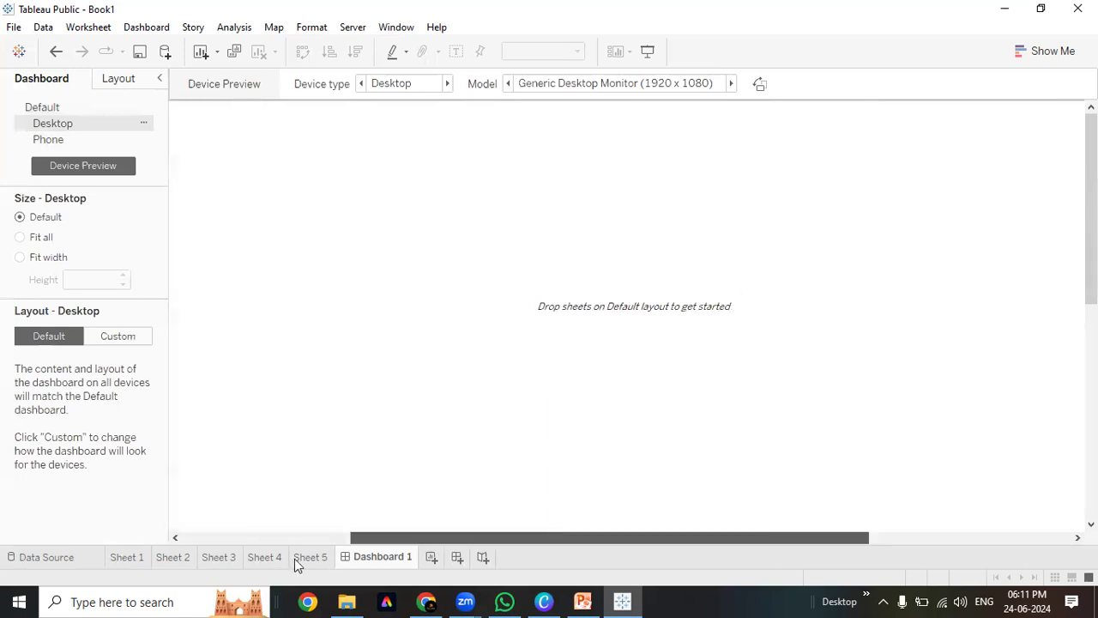
pyautogui.click(429, 86)
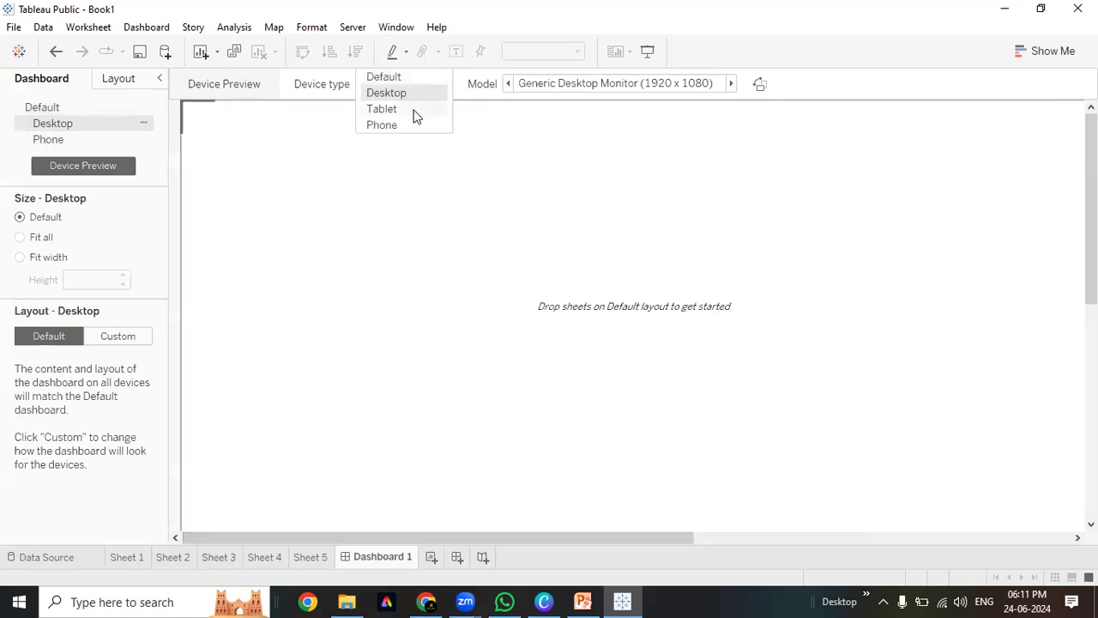
pyautogui.click(415, 115)
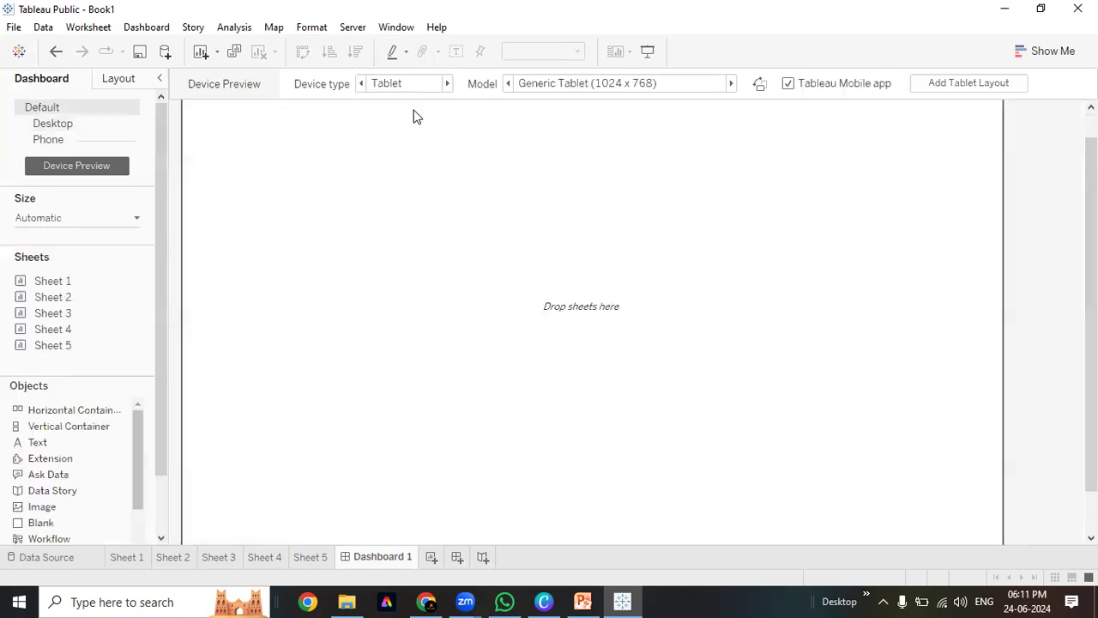
pyautogui.click(687, 86)
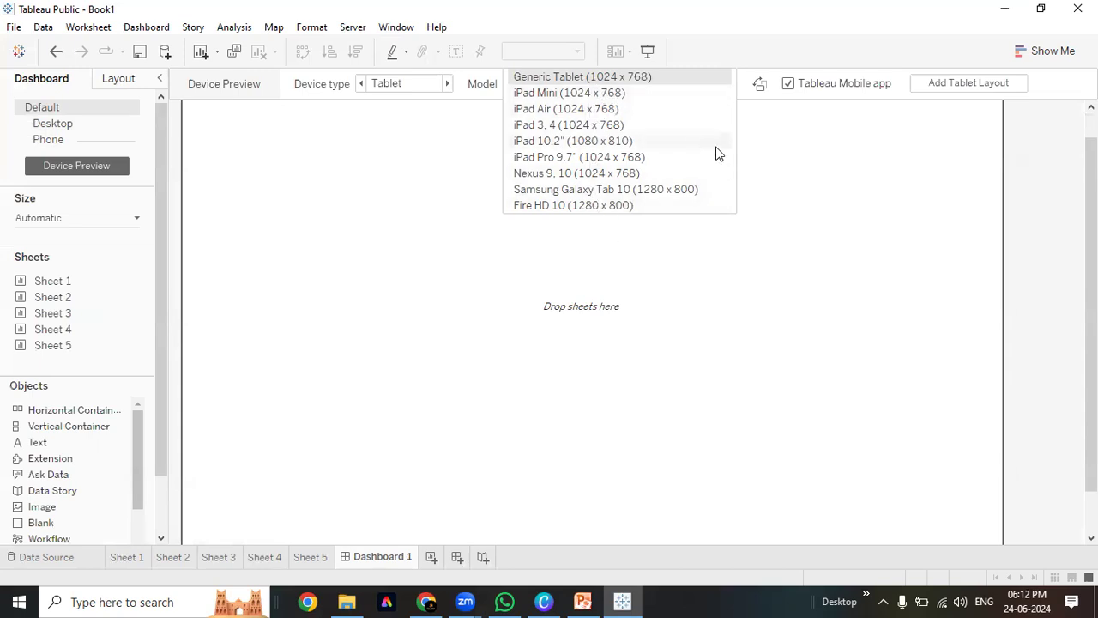
pyautogui.click(687, 110)
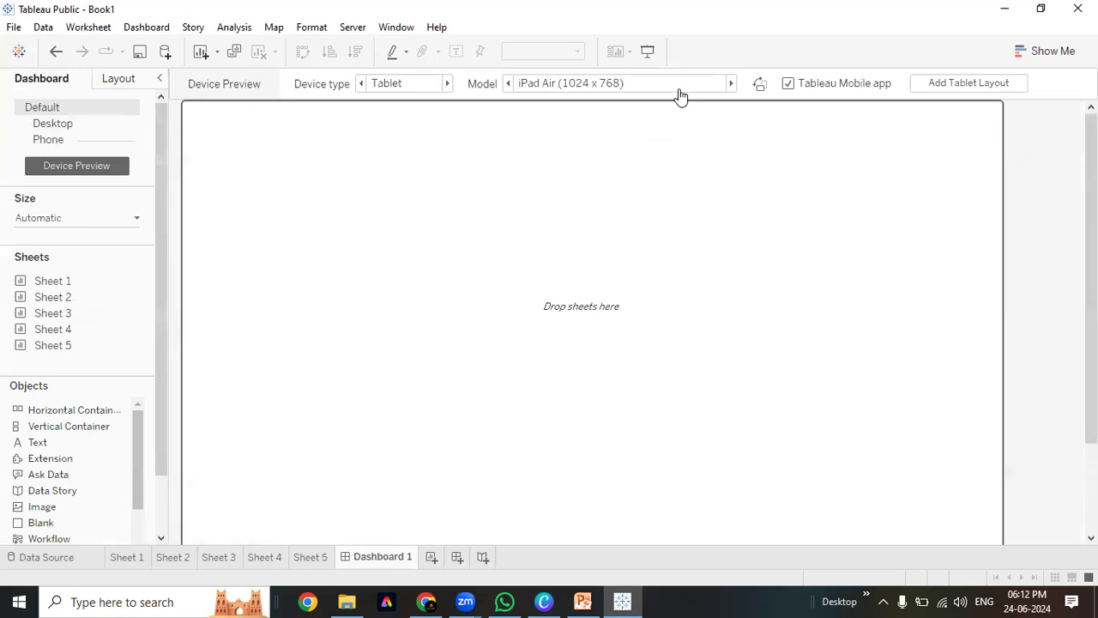
pyautogui.click(678, 90)
pyautogui.click(598, 173)
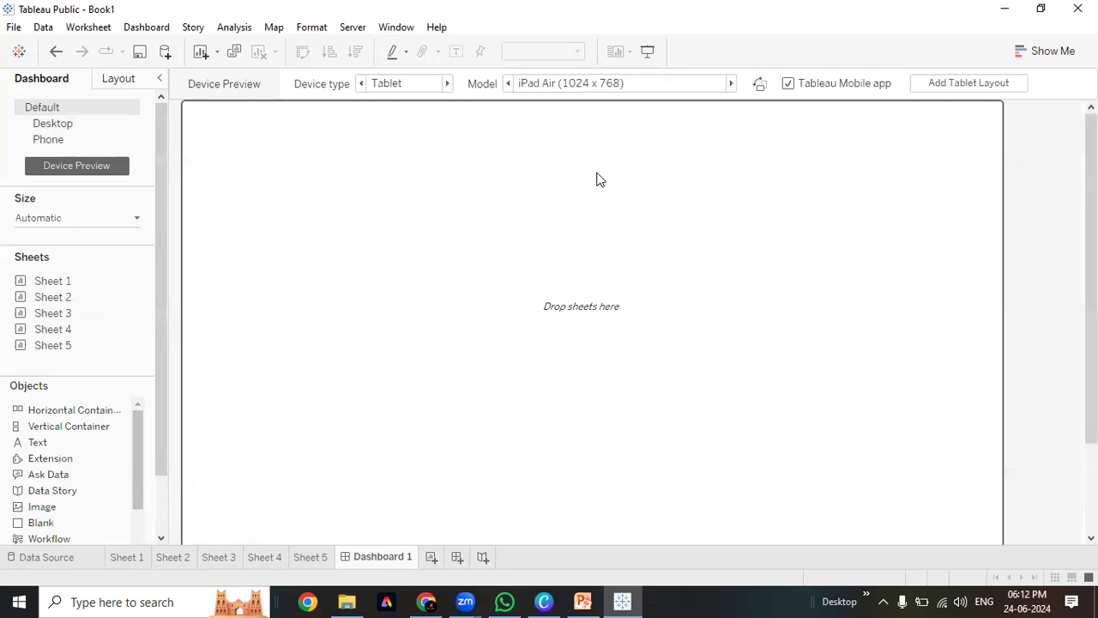
pyautogui.click(619, 85)
pyautogui.moveTo(1094, 258); pyautogui.dragTo(1059, 105)
pyautogui.click(601, 85)
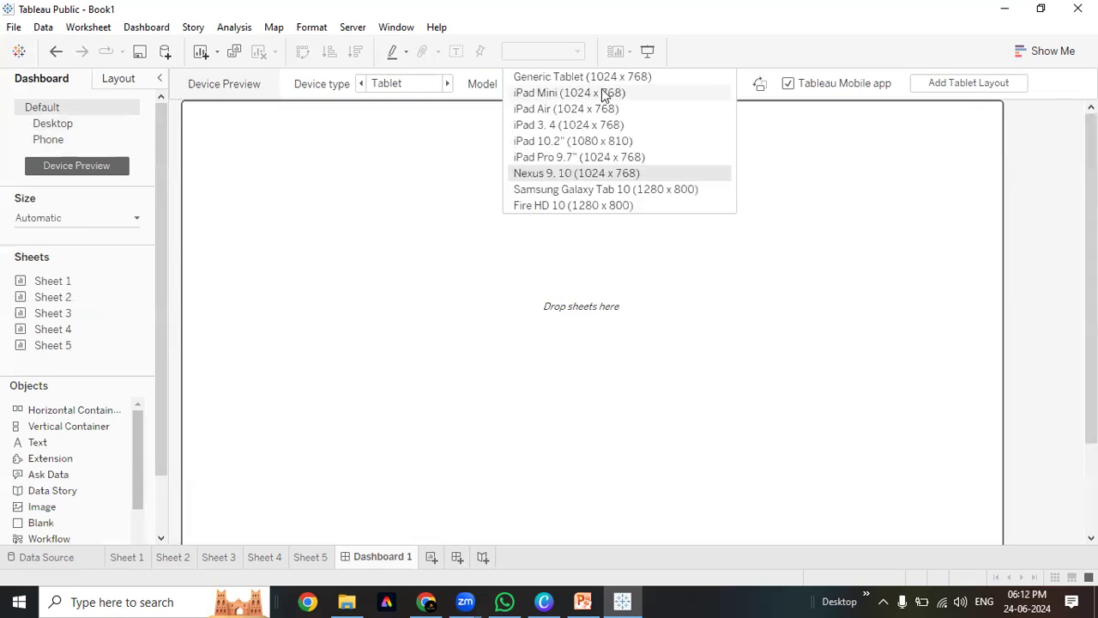
pyautogui.click(586, 207)
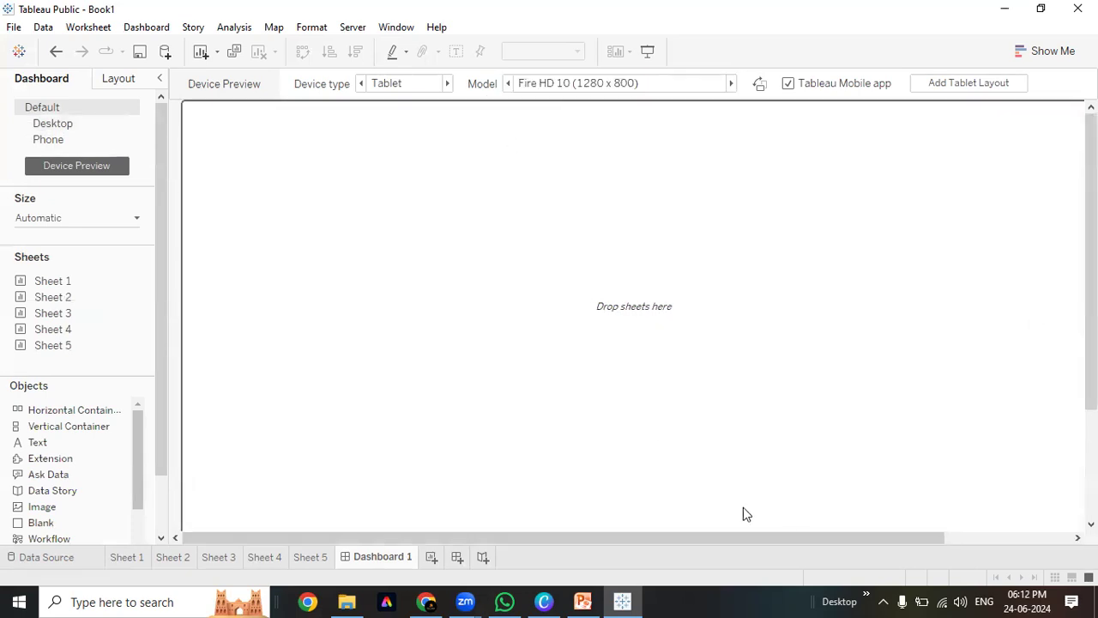
pyautogui.moveTo(820, 539); pyautogui.dragTo(937, 539)
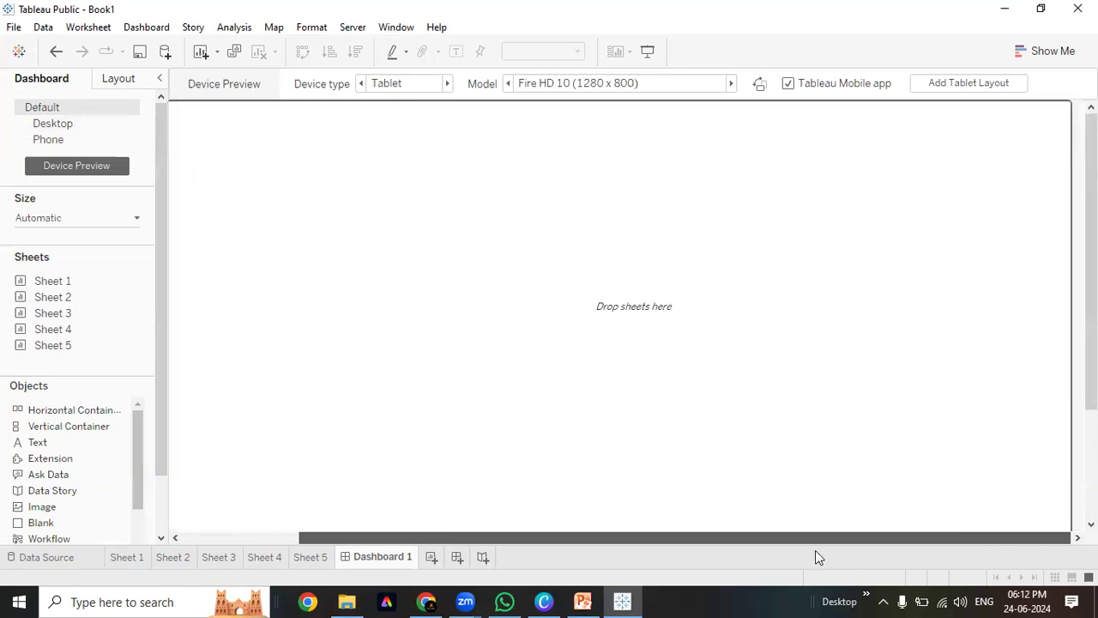
pyautogui.moveTo(818, 558); pyautogui.dragTo(439, 539)
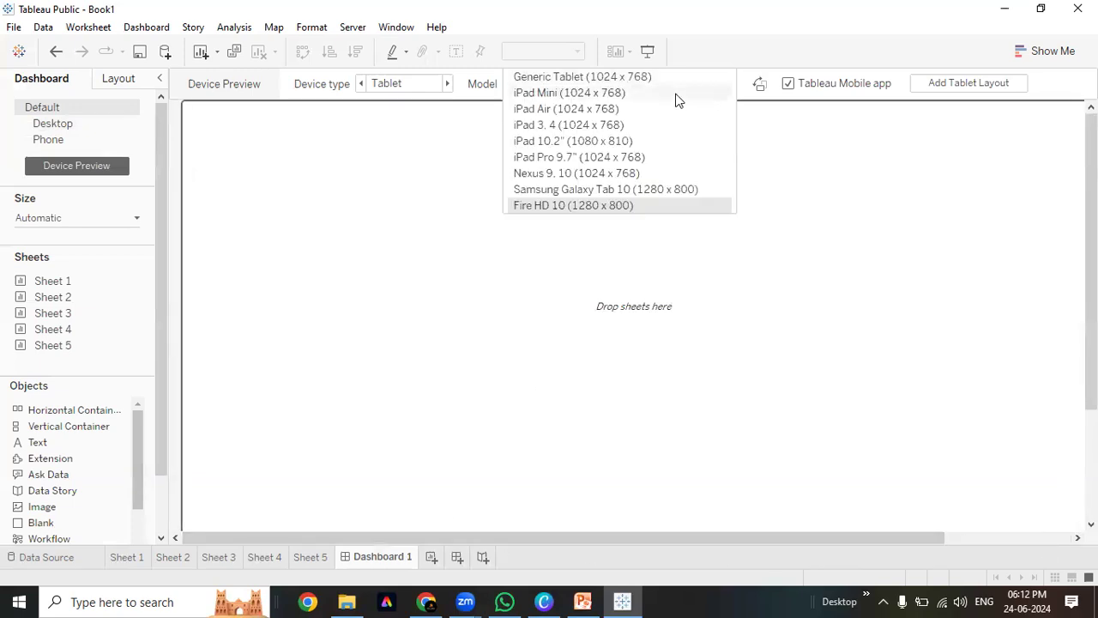
pyautogui.click(666, 78)
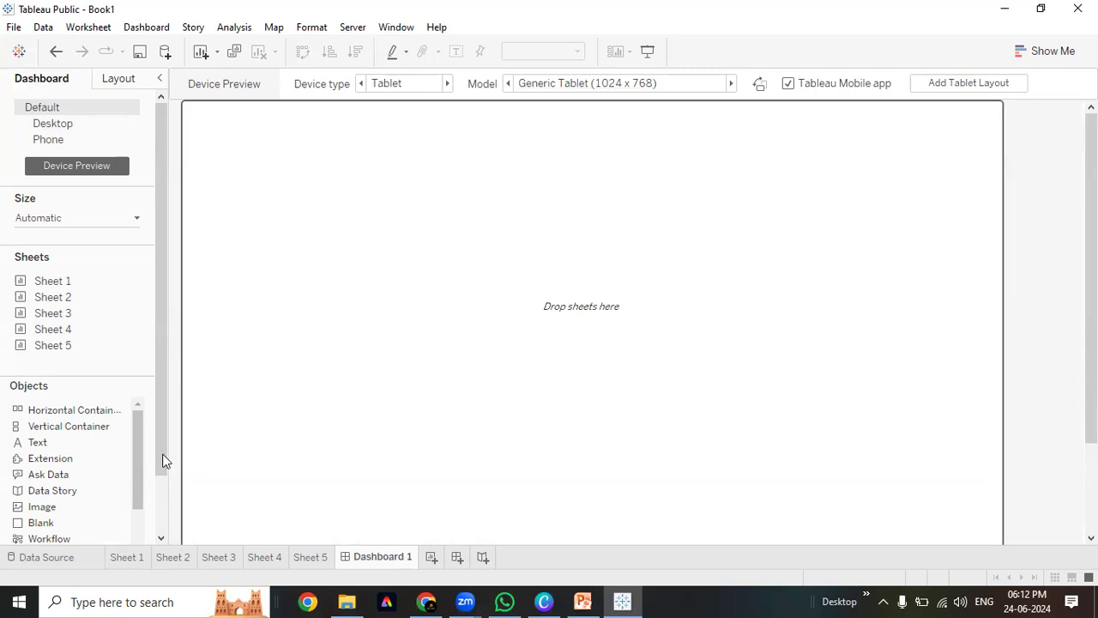
pyautogui.scroll(-2, 162, 515)
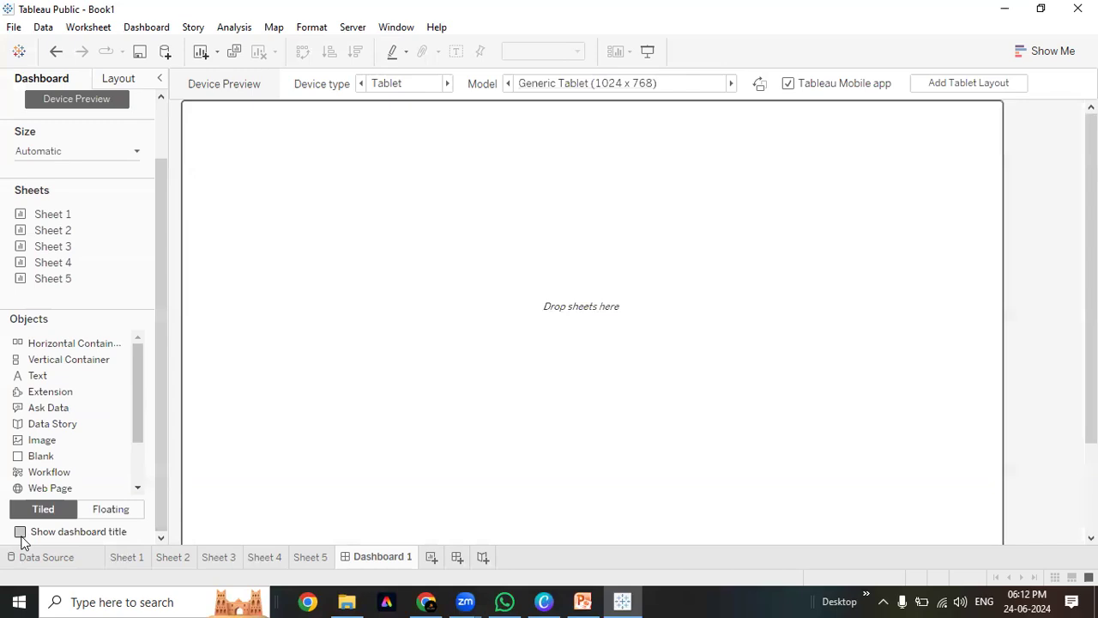
# Show the 'Dashboard 1' title on the dashboard and keep new objects placed as Tiled
pyautogui.moveTo(71, 248)
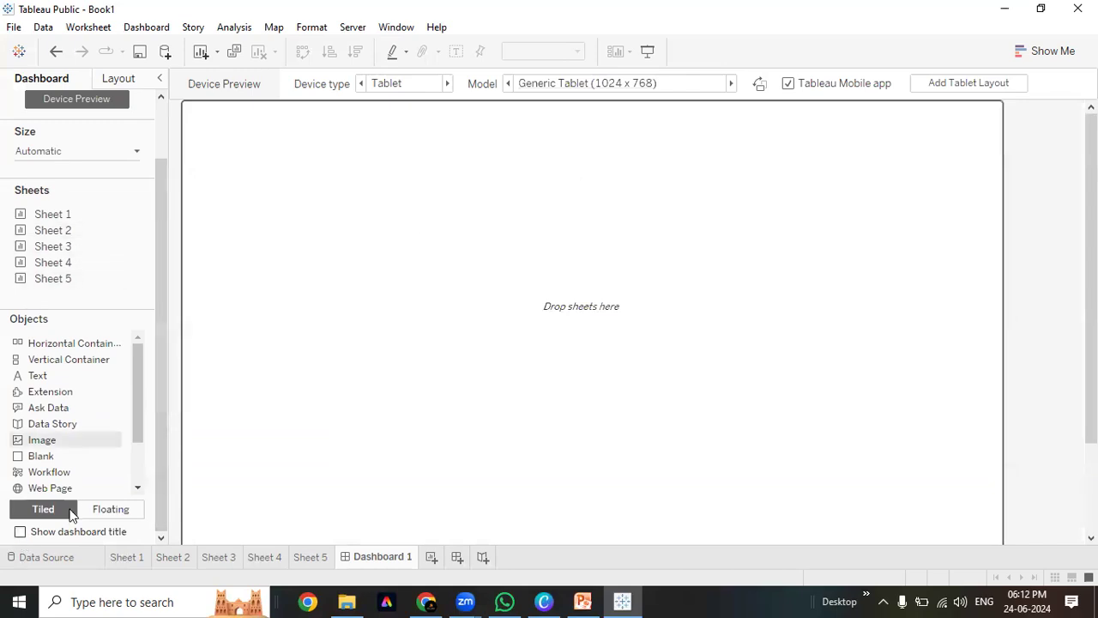
pyautogui.click(20, 532)
pyautogui.click(326, 118)
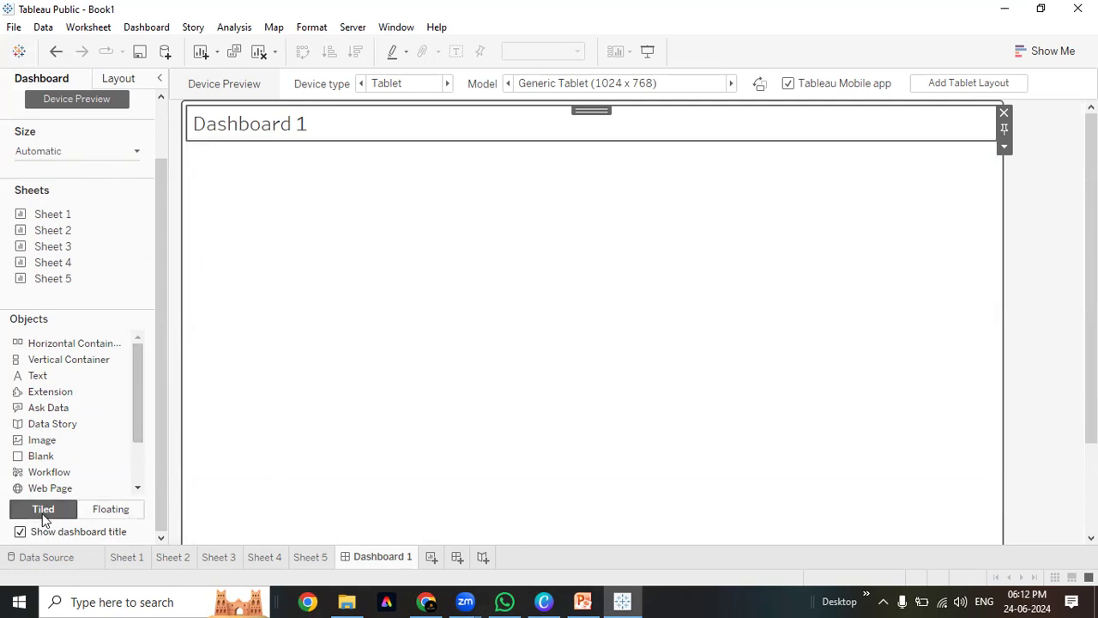
pyautogui.click(110, 511)
pyautogui.click(112, 510)
pyautogui.click(113, 512)
pyautogui.click(42, 510)
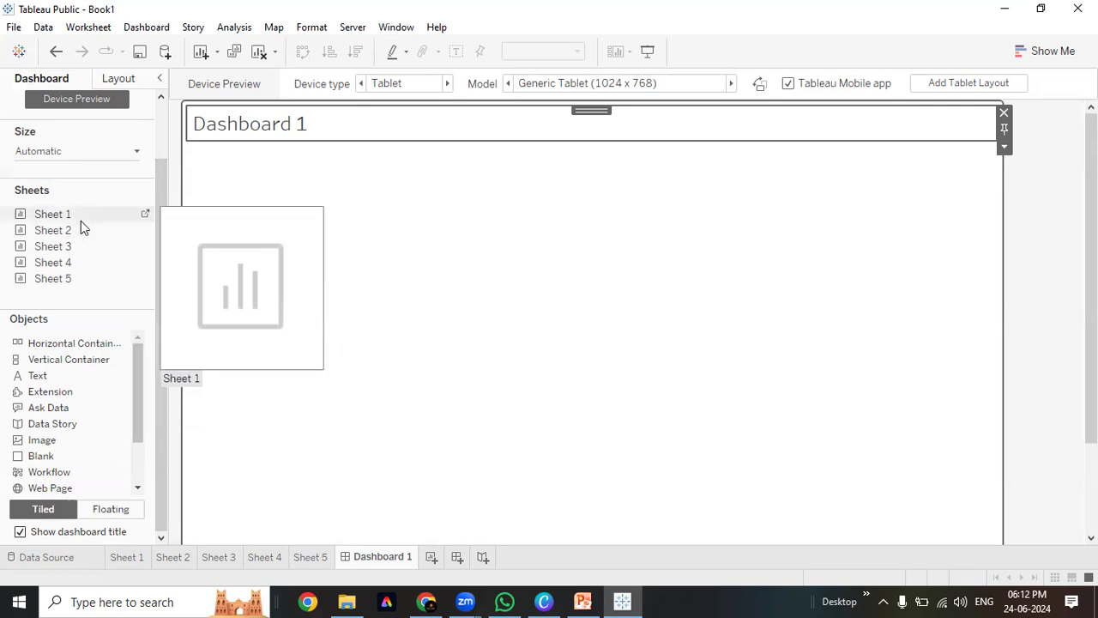
# Tile Sheets 1–5 onto the dashboard in a grid arrangement
pyautogui.moveTo(81, 217); pyautogui.dragTo(327, 229)
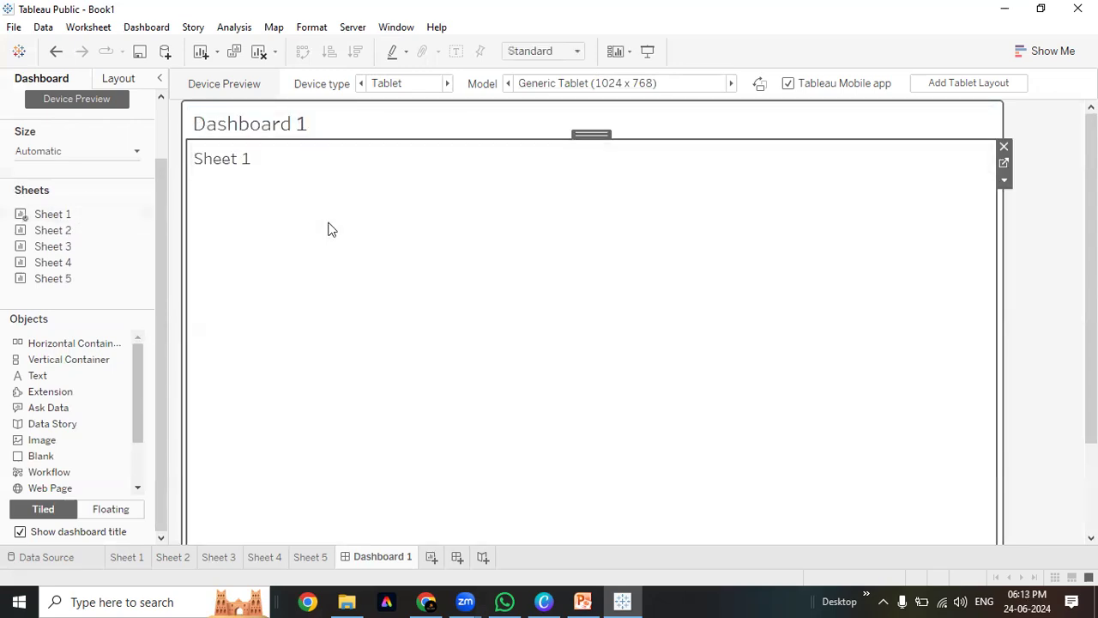
pyautogui.scroll(-1, 327, 229)
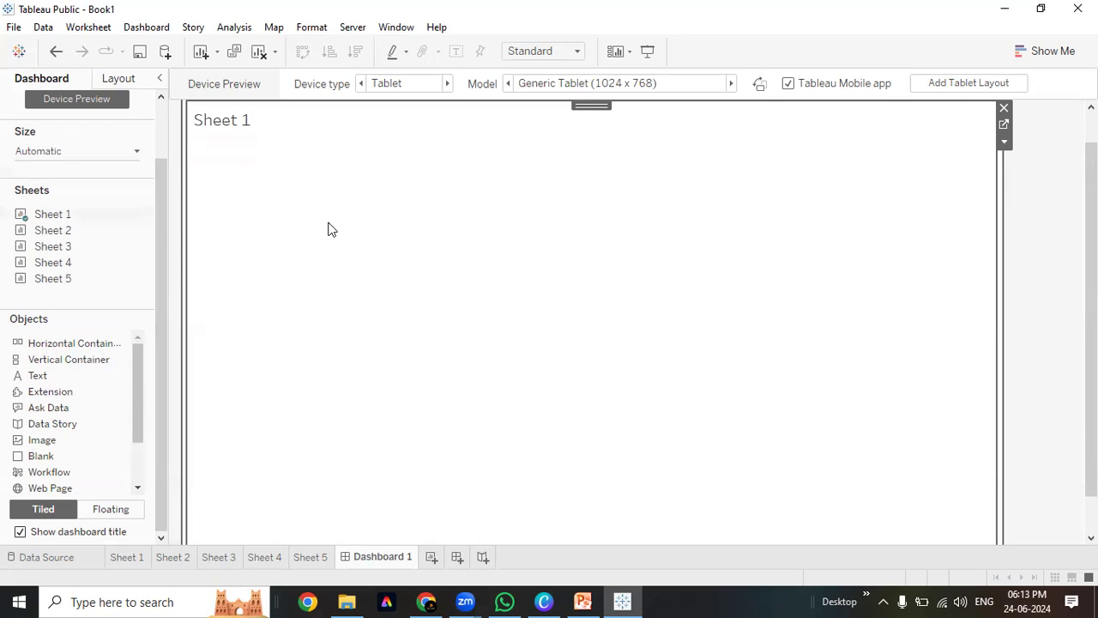
pyautogui.scroll(1, 343, 206)
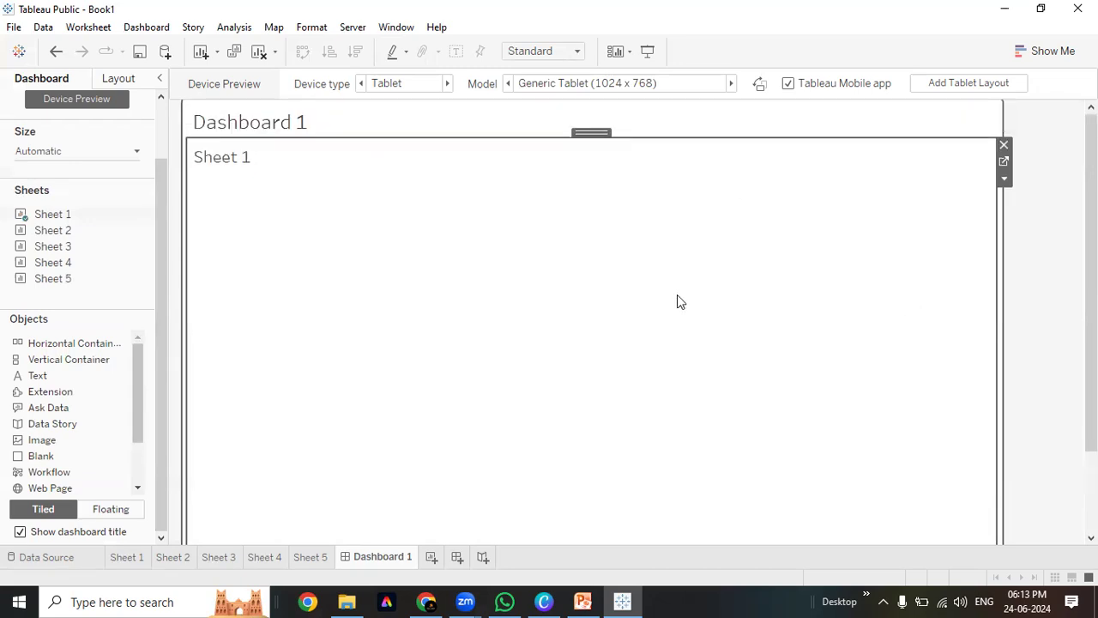
pyautogui.moveTo(94, 229); pyautogui.dragTo(804, 294)
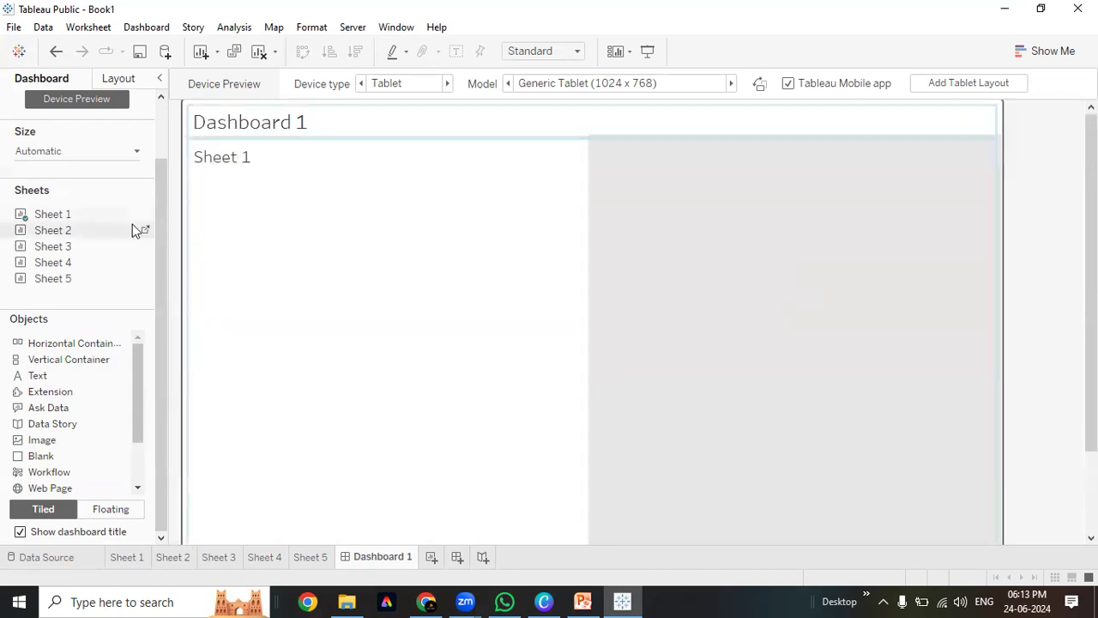
pyautogui.moveTo(69, 262); pyautogui.dragTo(343, 421)
pyautogui.moveTo(61, 265); pyautogui.dragTo(790, 463)
pyautogui.moveTo(50, 286); pyautogui.dragTo(890, 278)
# Select each of the five sheet zones, then clear all sheets off the dashboard
pyautogui.click(675, 321)
pyautogui.click(879, 251)
pyautogui.click(647, 442)
pyautogui.click(478, 462)
pyautogui.click(434, 311)
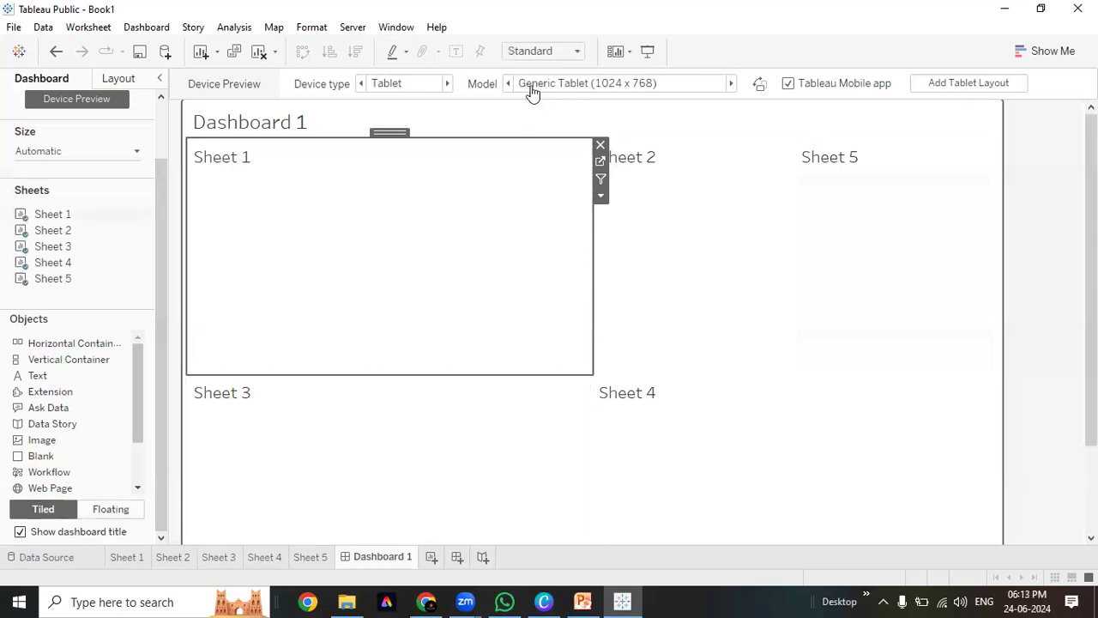
pyautogui.click(259, 50)
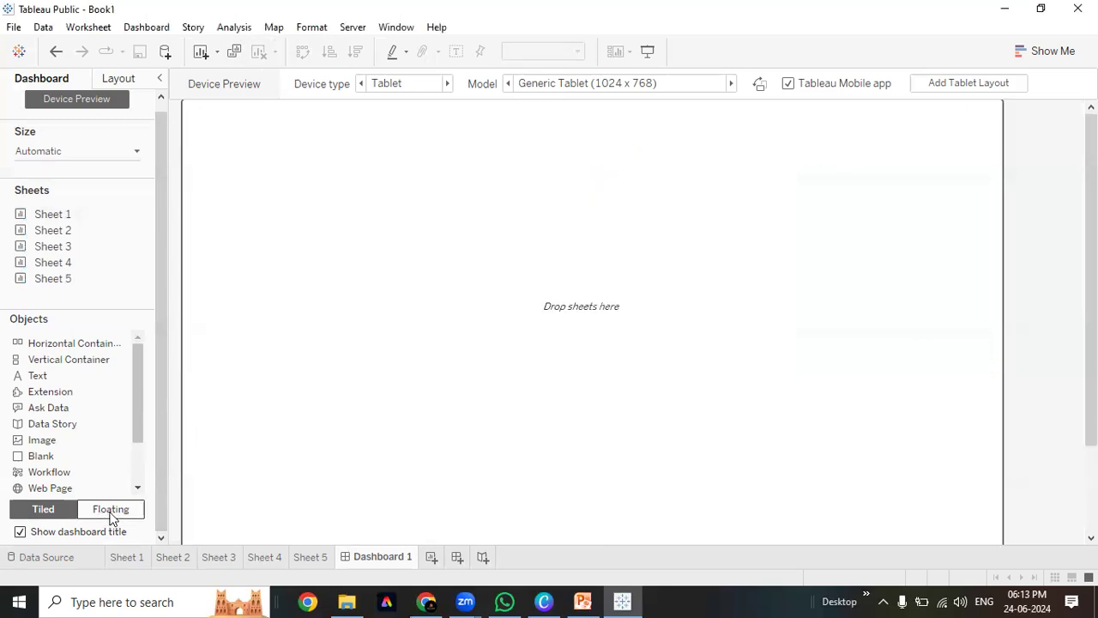
# Set new items to Floating and switch the device preview type from Tablet to Default
pyautogui.click(111, 511)
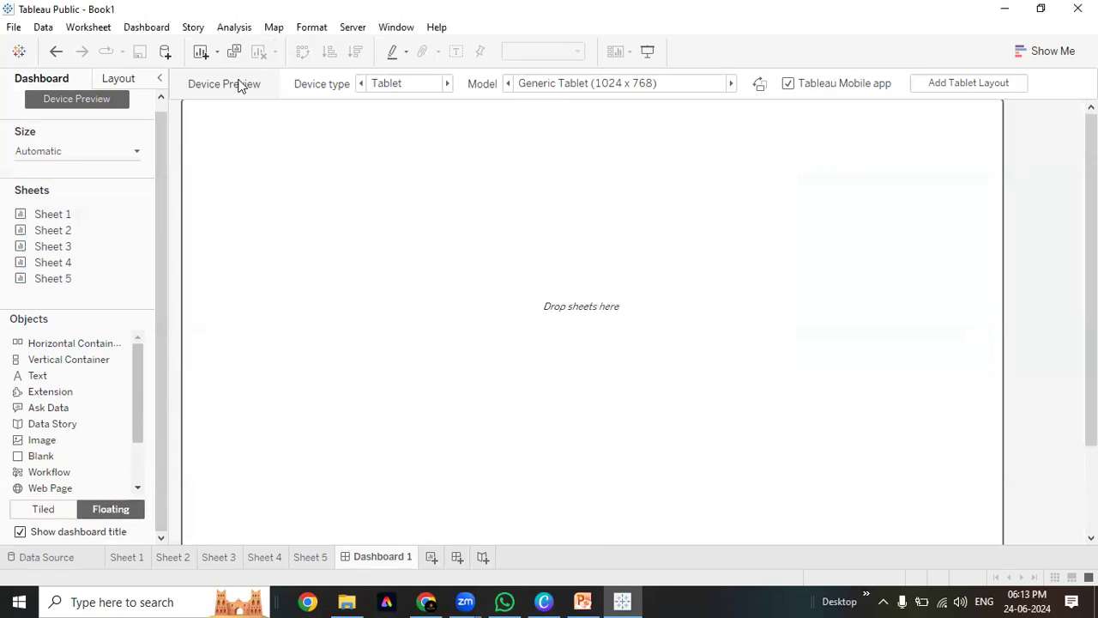
pyautogui.scroll(1, 125, 108)
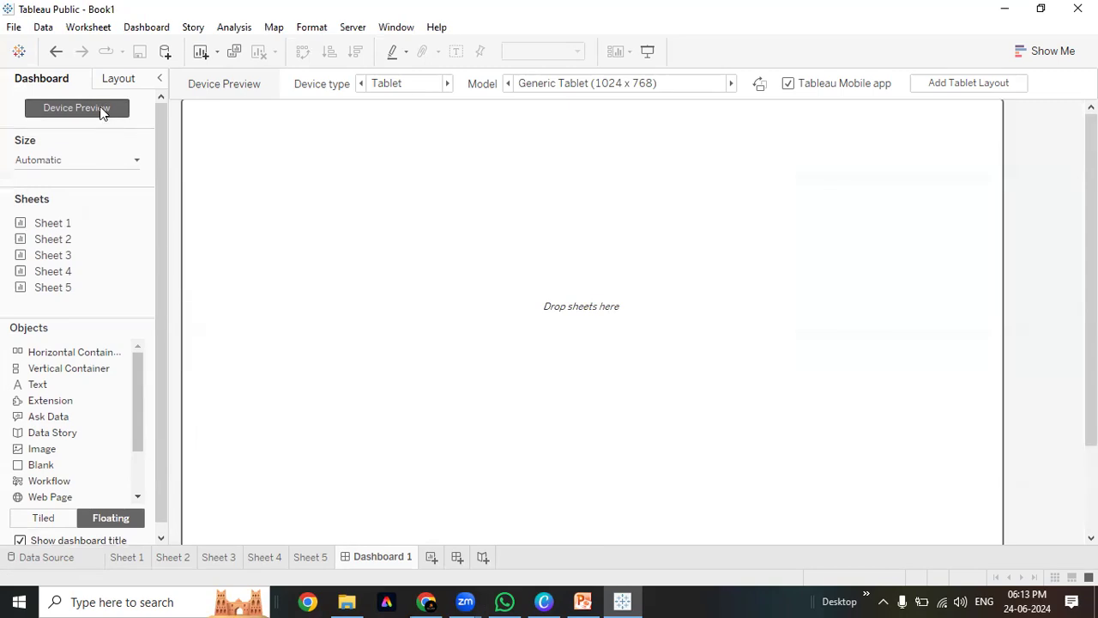
pyautogui.click(101, 111)
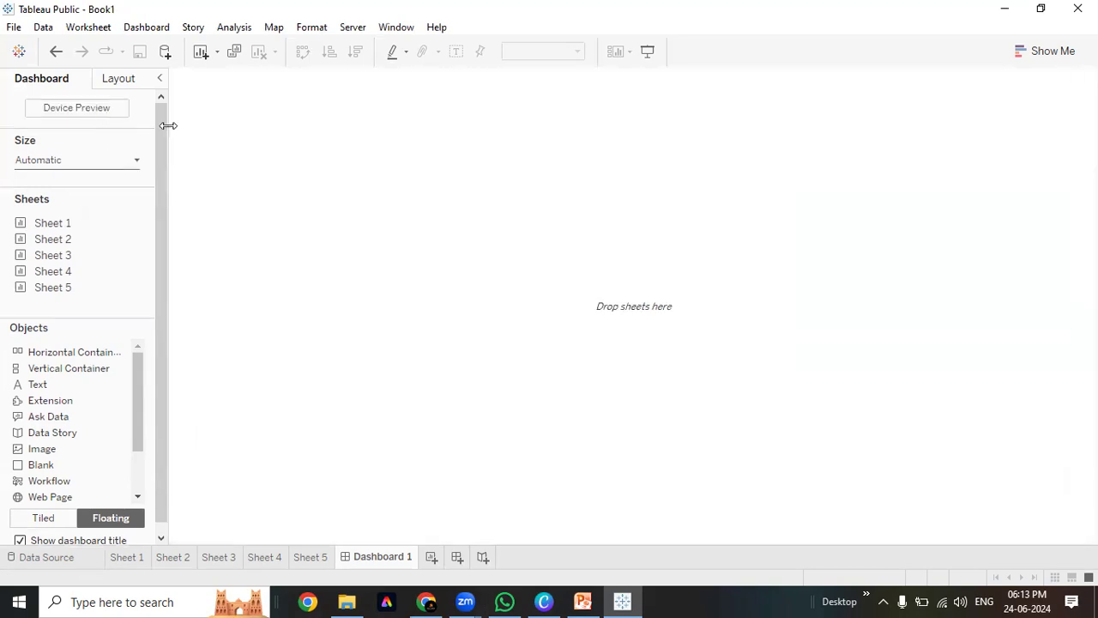
pyautogui.click(69, 109)
pyautogui.click(403, 84)
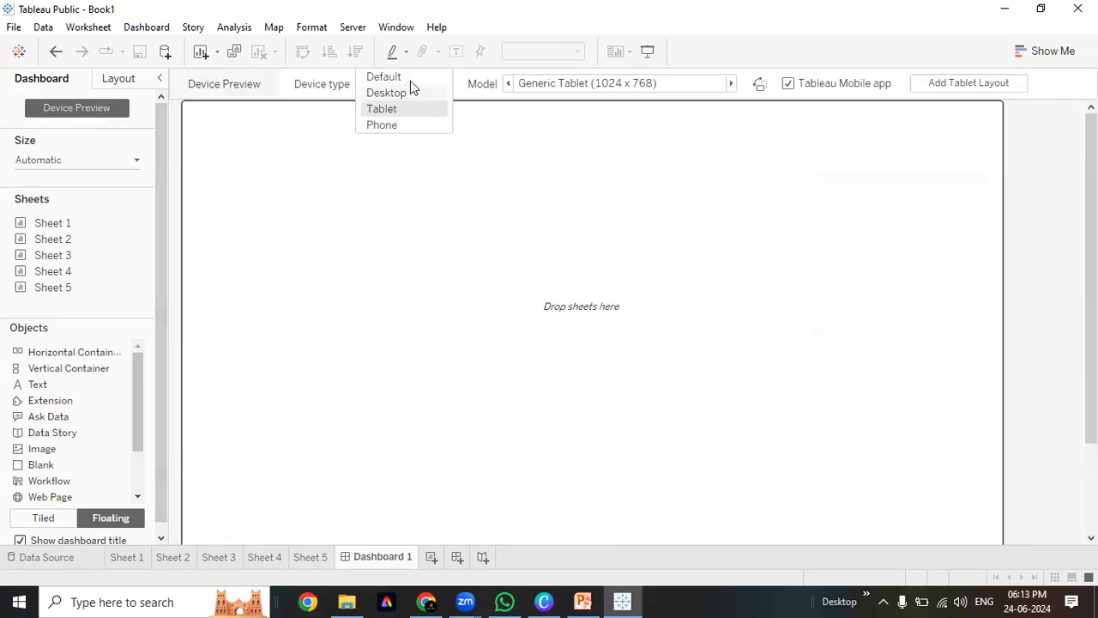
pyautogui.click(410, 80)
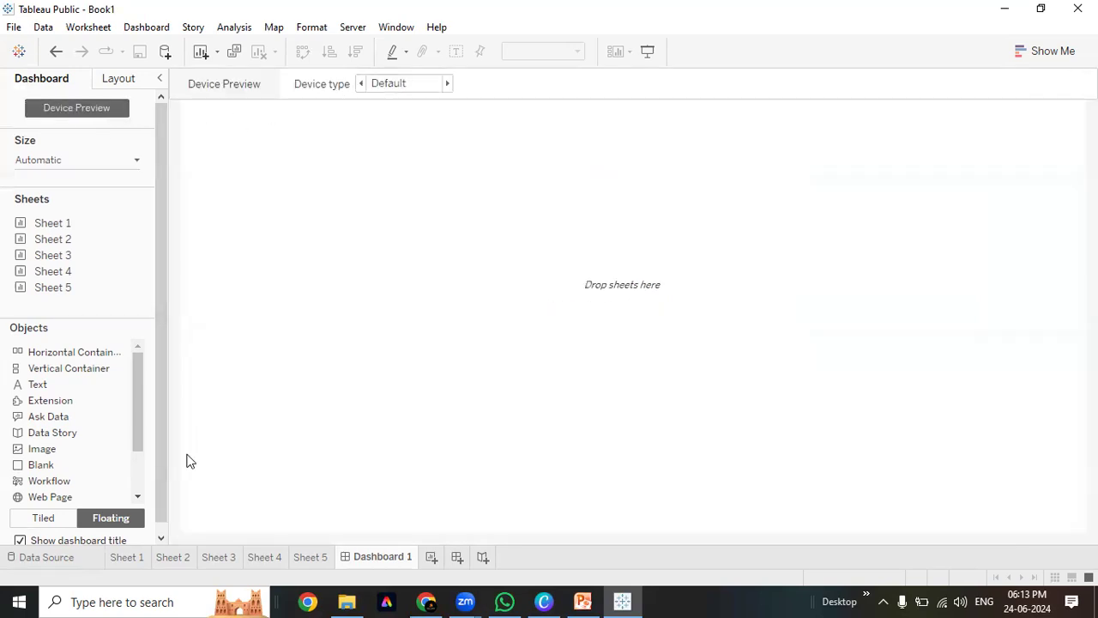
pyautogui.scroll(-2, 141, 478)
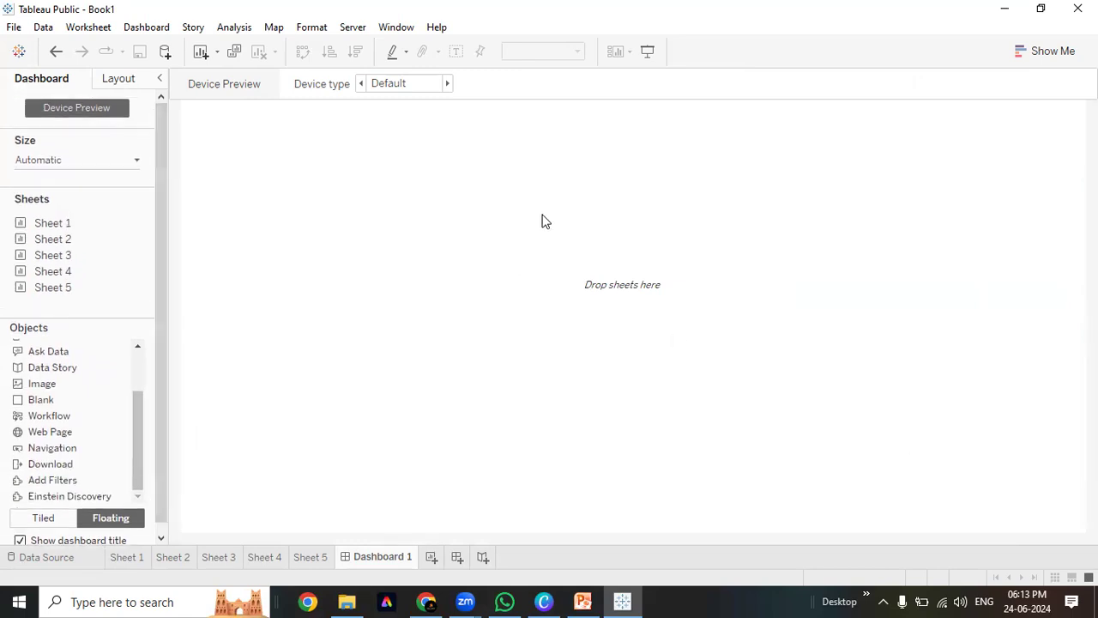
# Add Sheets 1–5 to the dashboard as floating items
pyautogui.doubleClick(86, 224)
pyautogui.doubleClick(80, 240)
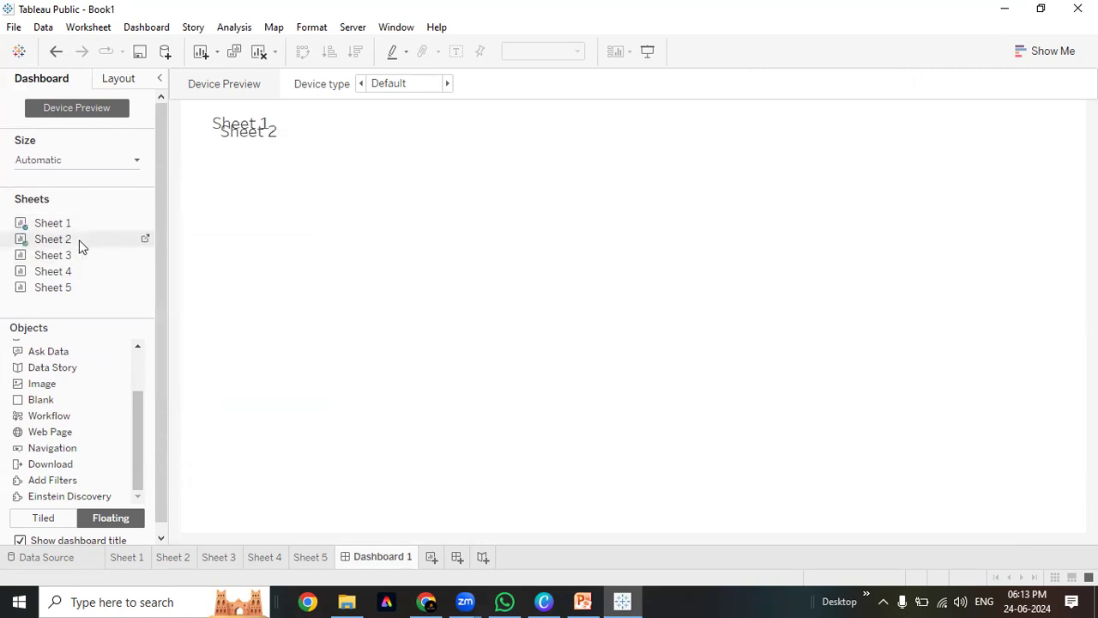
pyautogui.doubleClick(104, 255)
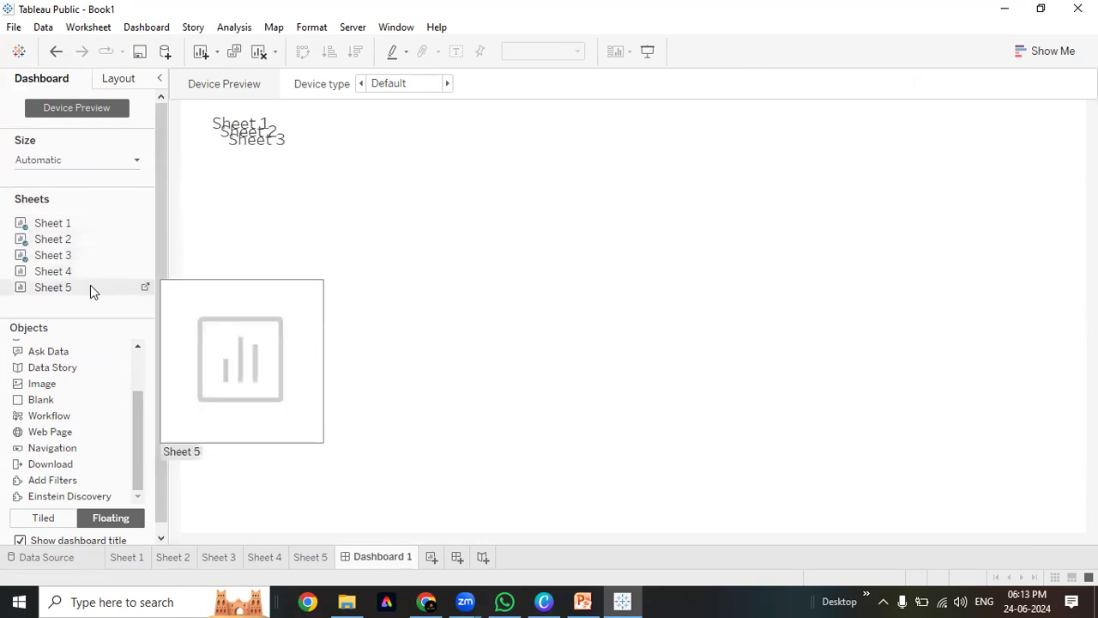
pyautogui.doubleClick(88, 276)
pyautogui.doubleClick(88, 288)
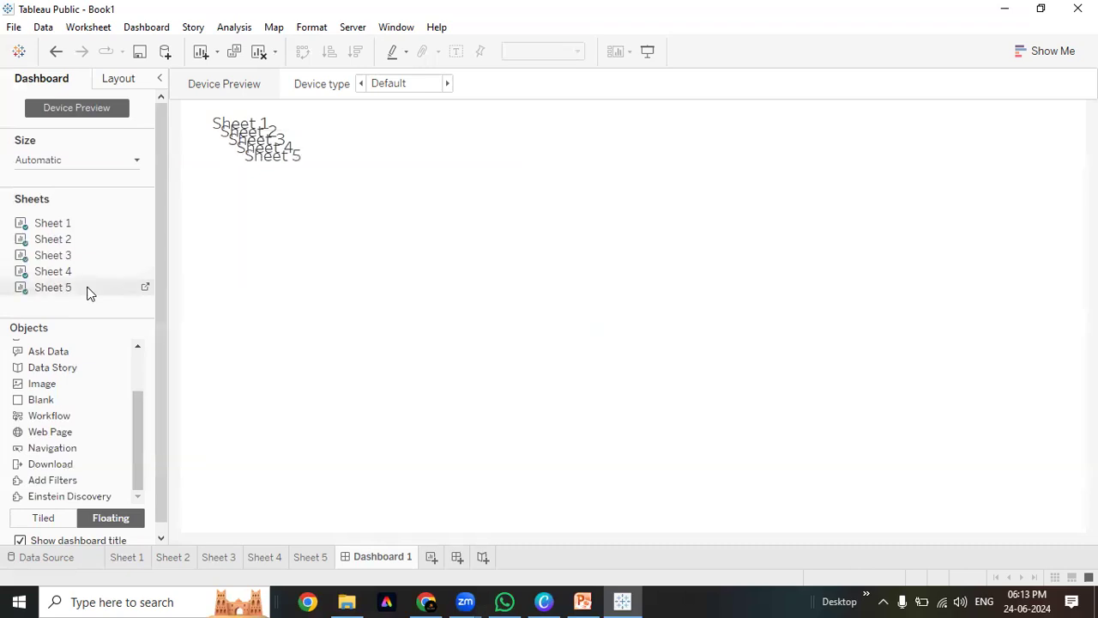
# Undo the floating sheets and resize until the canvas is empty, then turn Device Preview off
pyautogui.click(215, 131)
pyautogui.click(328, 200)
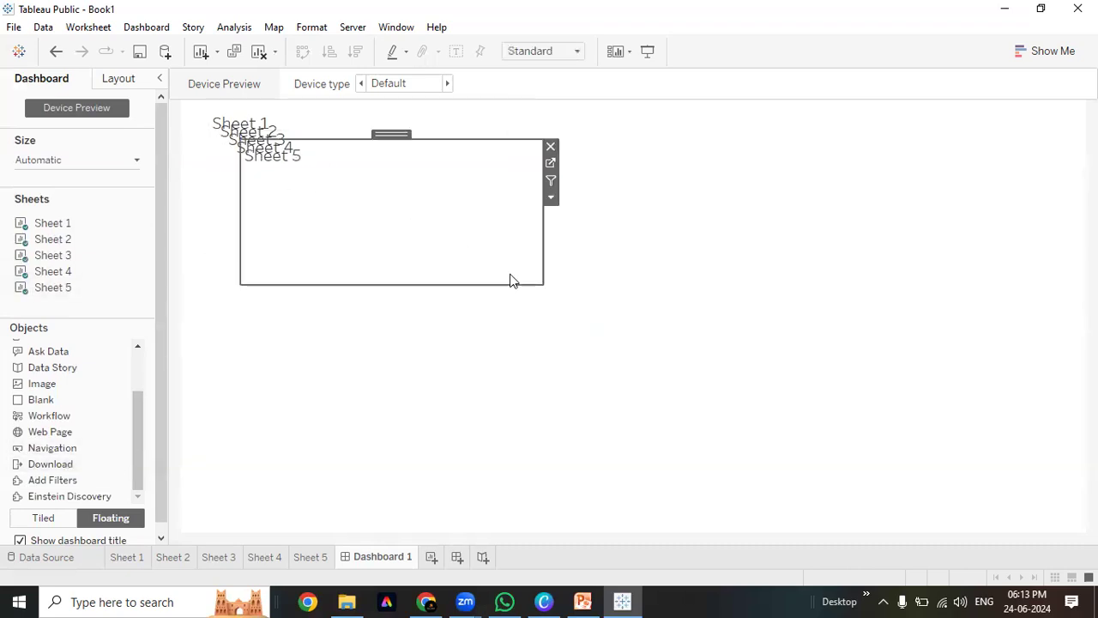
pyautogui.click(216, 149)
pyautogui.hotkey('ctrl', 'z')
pyautogui.hotkey('ctrl', 'z')
pyautogui.hotkey('ctrl', 'z')
pyautogui.hotkey('ctrl', 'z')
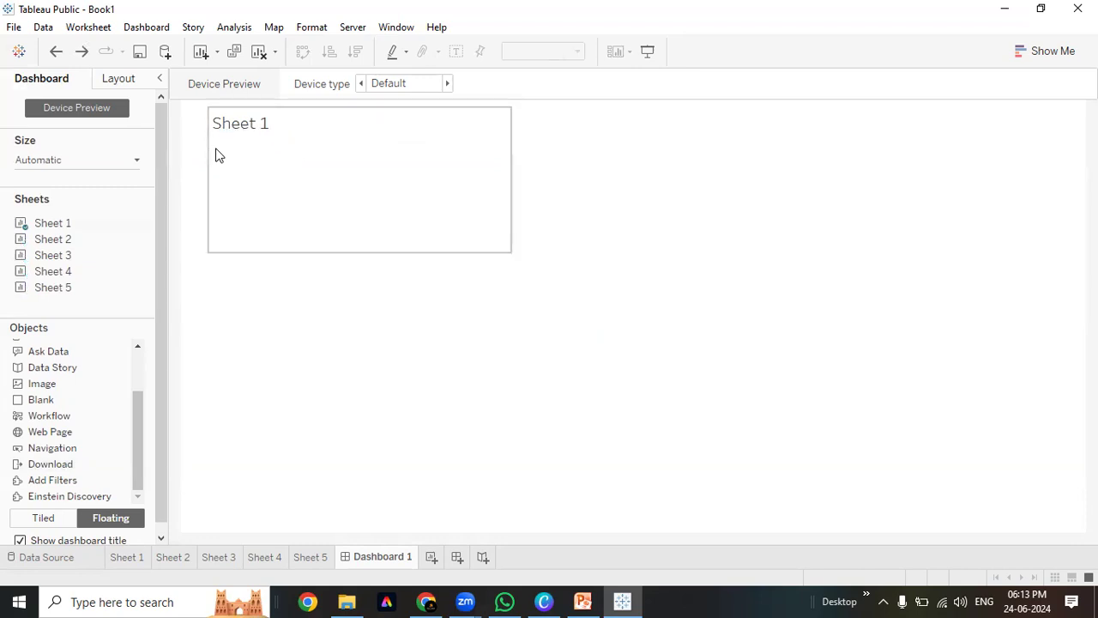
pyautogui.click(362, 195)
pyautogui.moveTo(512, 254); pyautogui.dragTo(594, 389)
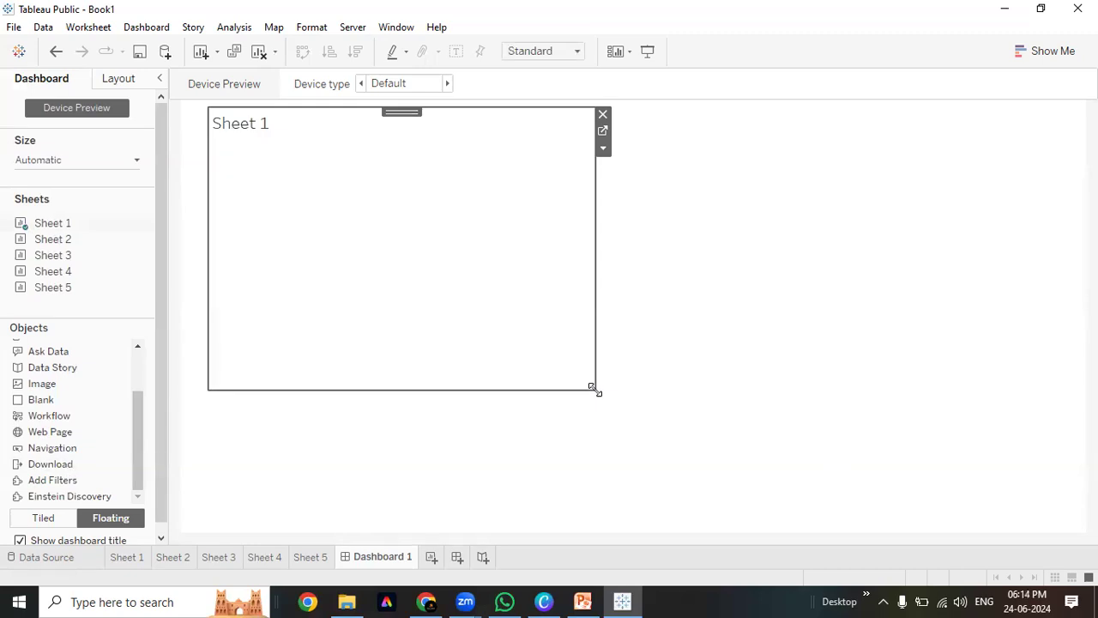
pyautogui.hotkey('ctrl', 'z')
pyautogui.hotkey('ctrl', 'z')
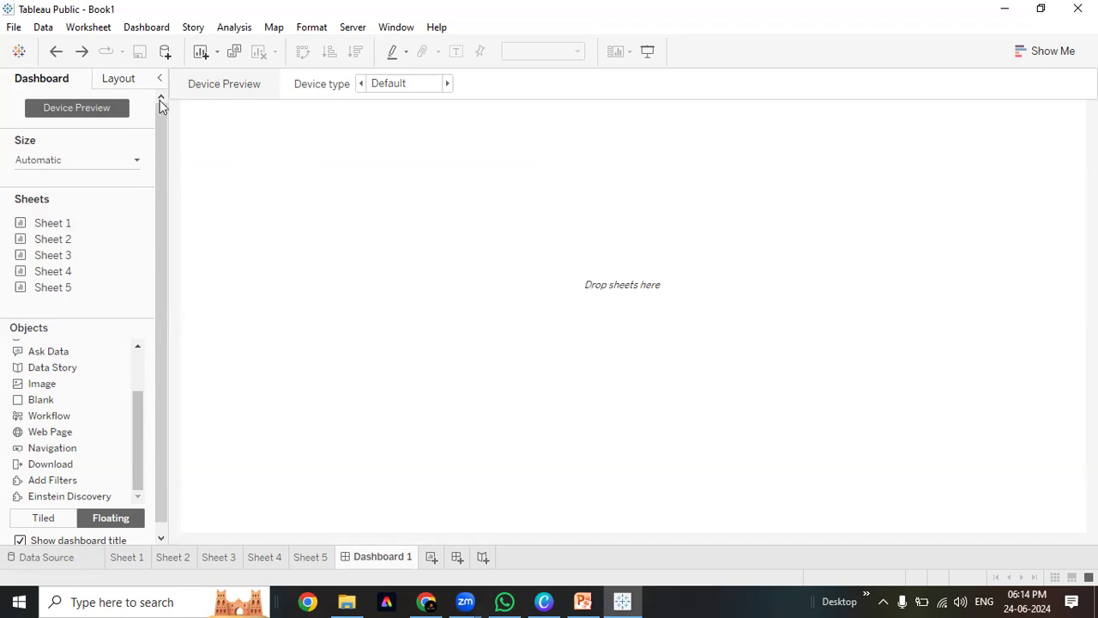
pyautogui.click(105, 108)
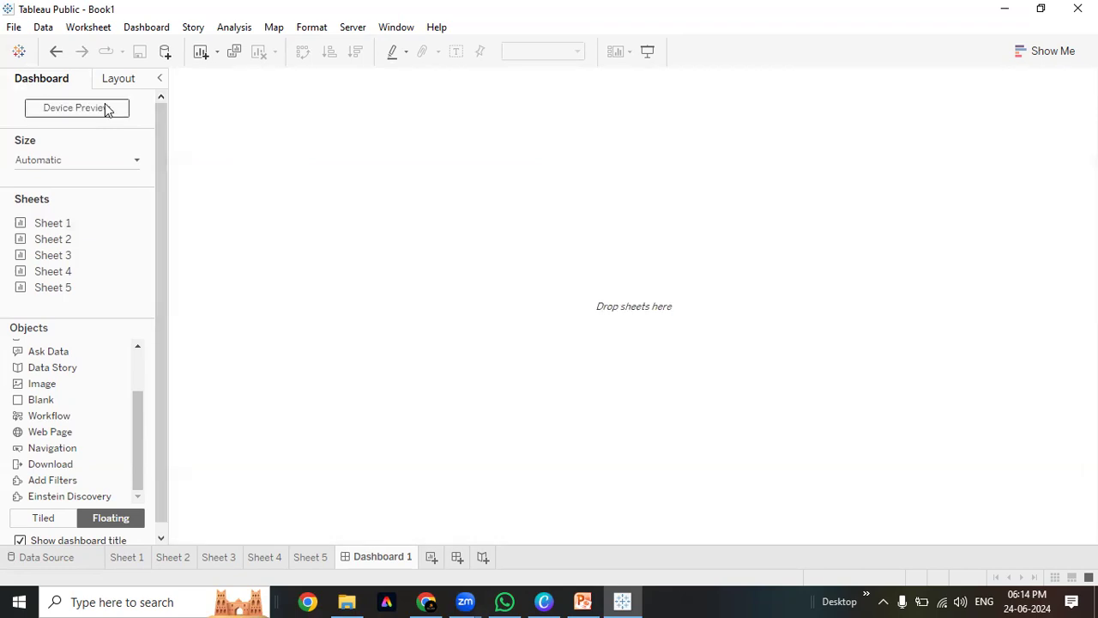
# Give Dashboard 1 a Fixed size using the A4 Portrait preset (827 x 1169)
pyautogui.click(94, 159)
pyautogui.click(80, 186)
pyautogui.click(81, 201)
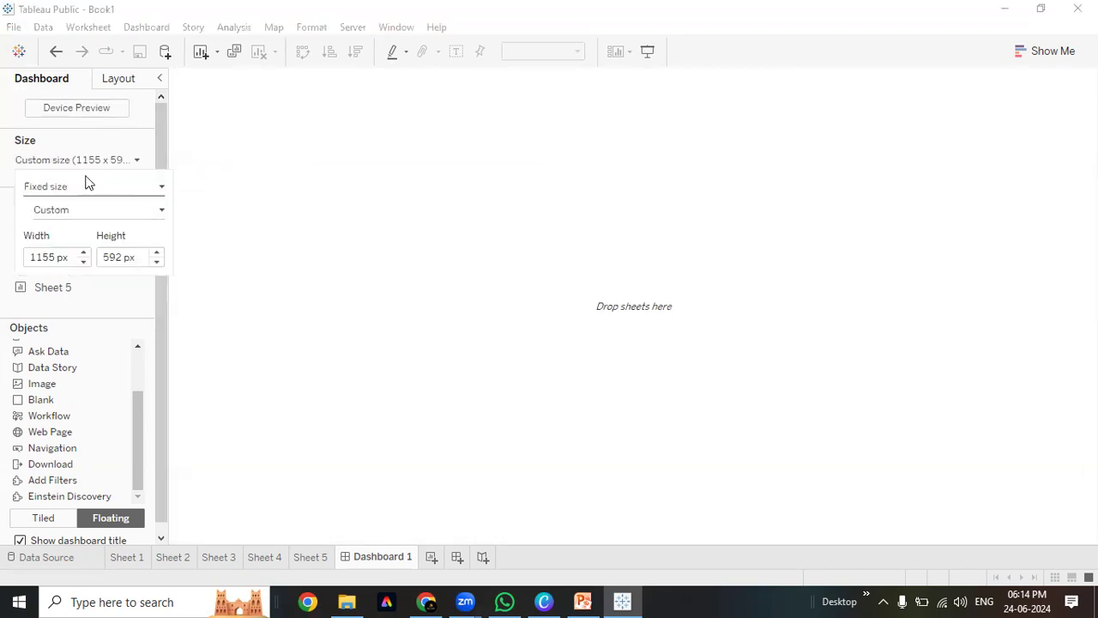
pyautogui.click(79, 189)
pyautogui.click(79, 187)
pyautogui.click(79, 187)
pyautogui.click(79, 187)
pyautogui.click(79, 187)
pyautogui.click(79, 187)
pyautogui.click(86, 214)
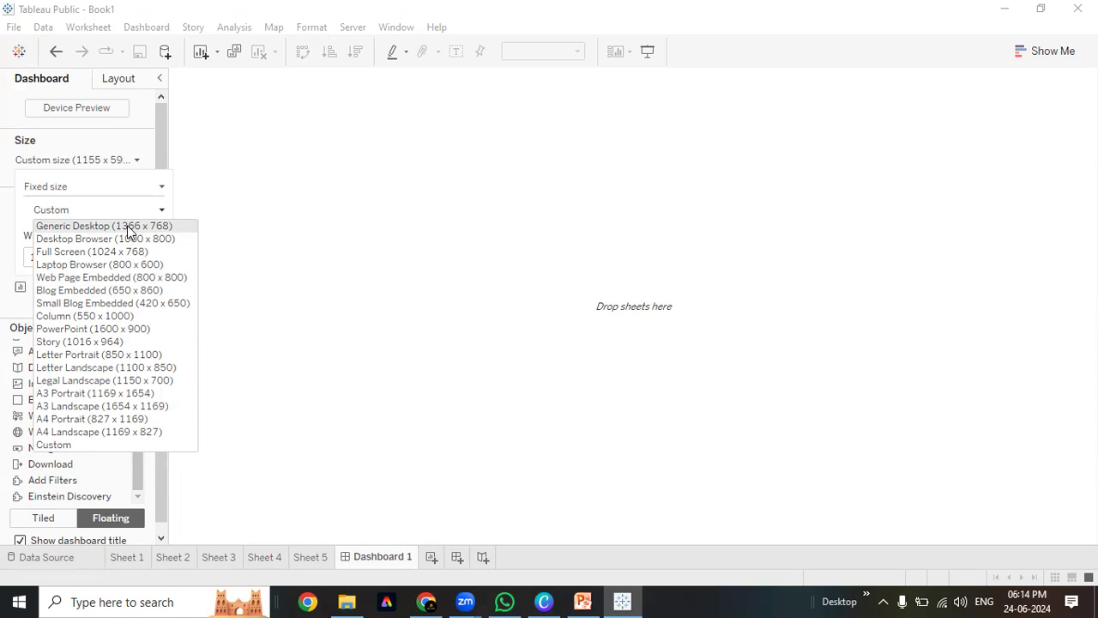
pyautogui.click(79, 418)
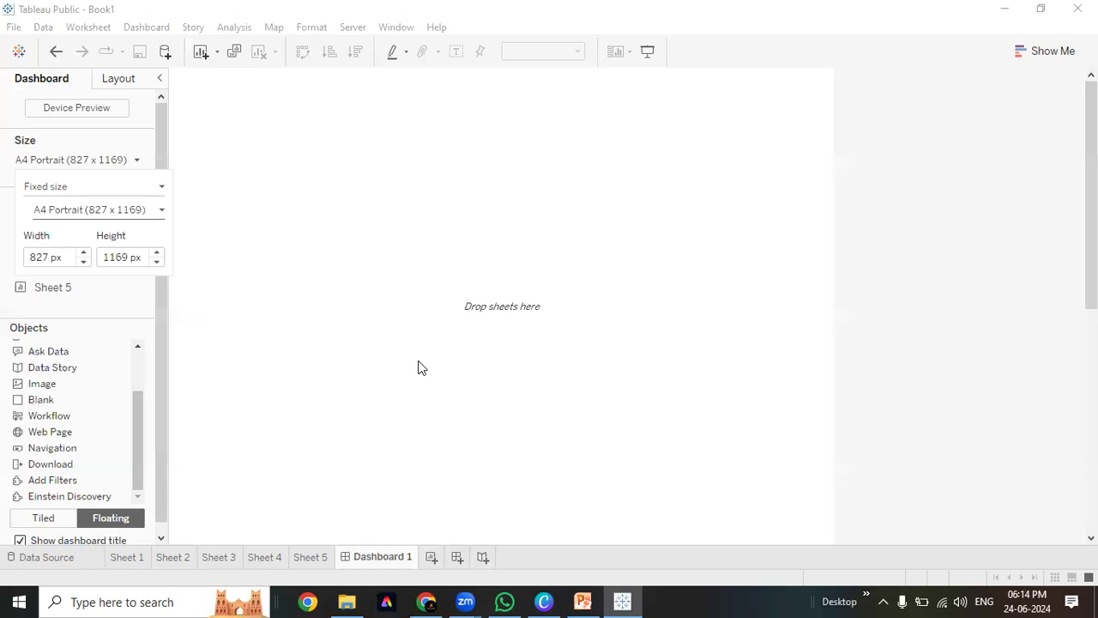
pyautogui.click(685, 369)
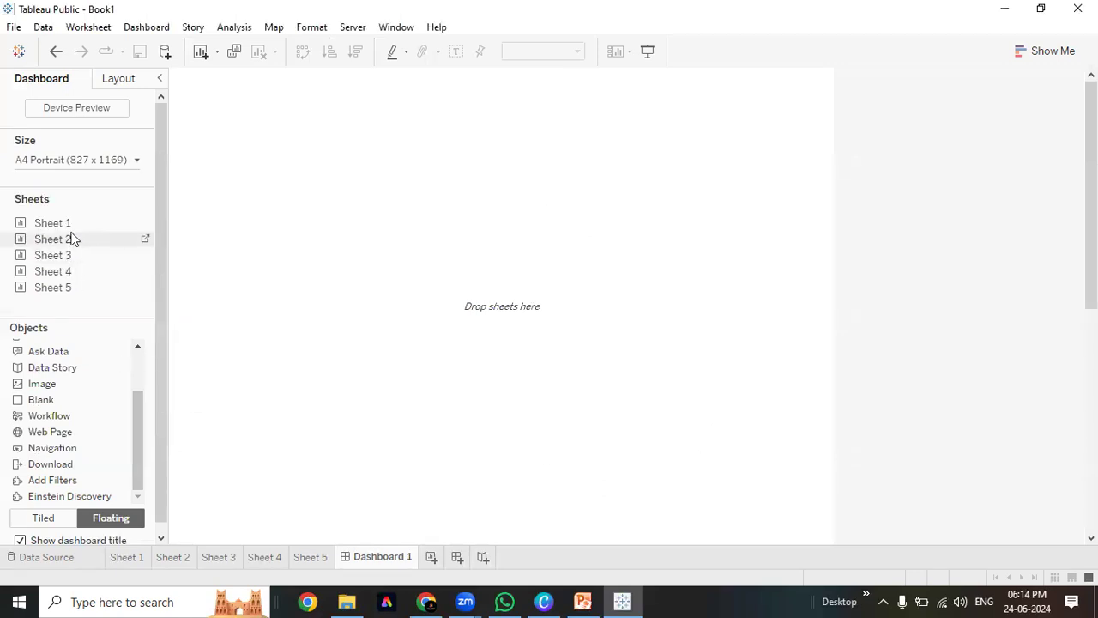
# Add Sheet 1 to the dashboard, then undo the addition
pyautogui.doubleClick(71, 224)
pyautogui.click(389, 139)
pyautogui.click(593, 186)
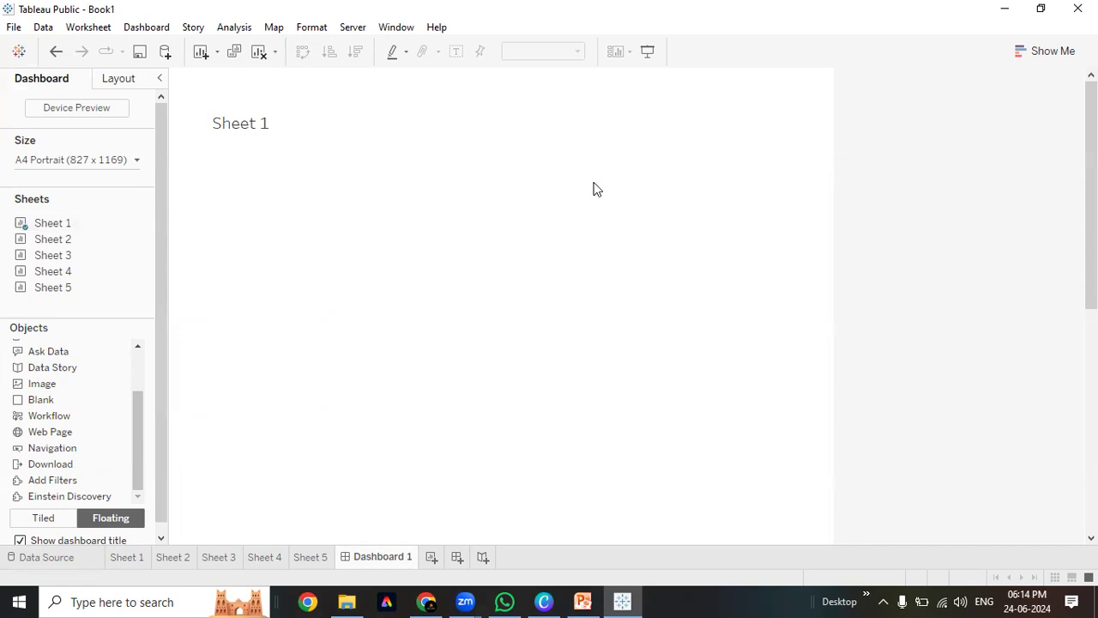
pyautogui.hotkey('ctrl', 'z')
# Set the dashboard size to Automatic and briefly check the Layout options
pyautogui.click(76, 162)
pyautogui.click(77, 184)
pyautogui.click(77, 215)
pyautogui.click(535, 196)
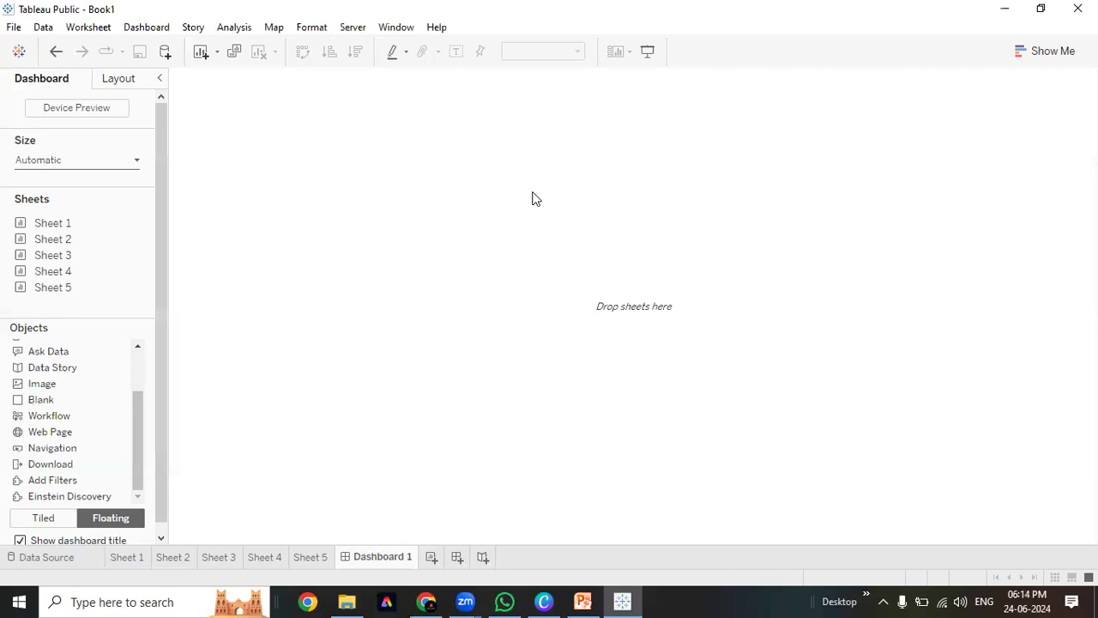
pyautogui.scroll(-1, 133, 515)
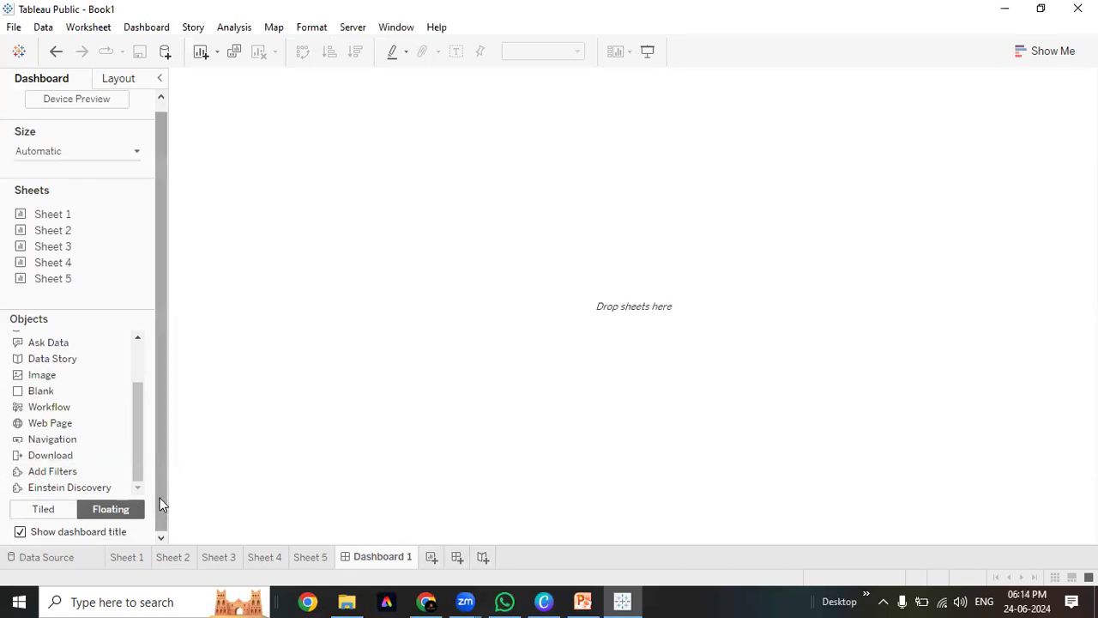
pyautogui.moveTo(161, 503); pyautogui.dragTo(140, 87)
pyautogui.click(134, 84)
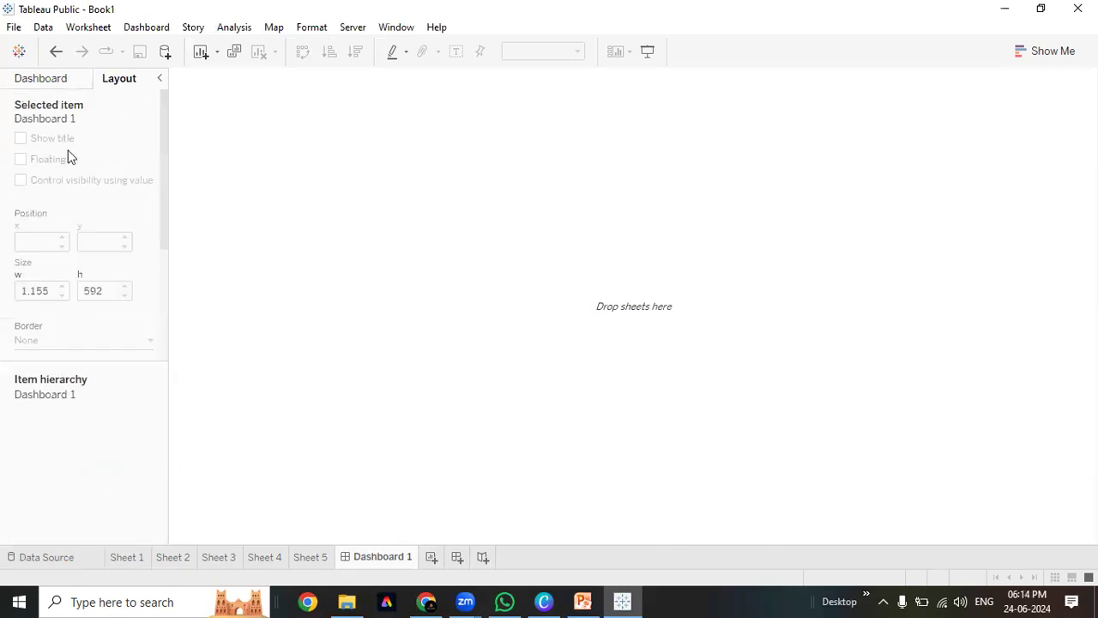
pyautogui.click(60, 84)
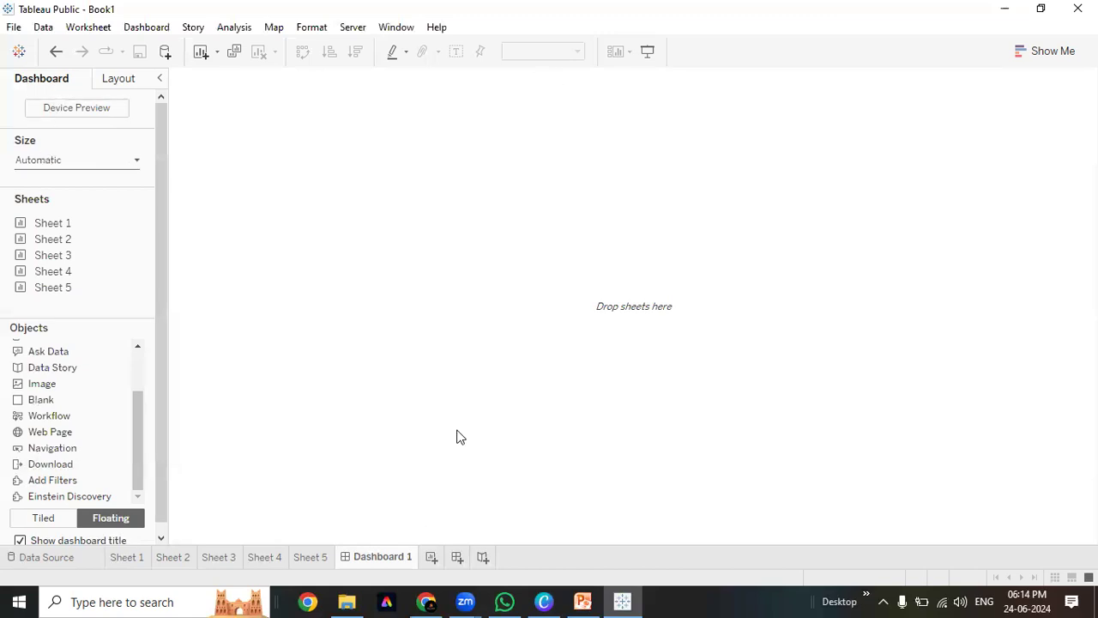
# Replace Dashboard 1 with a new dashboard set to Automatic size
pyautogui.rightClick(373, 556)
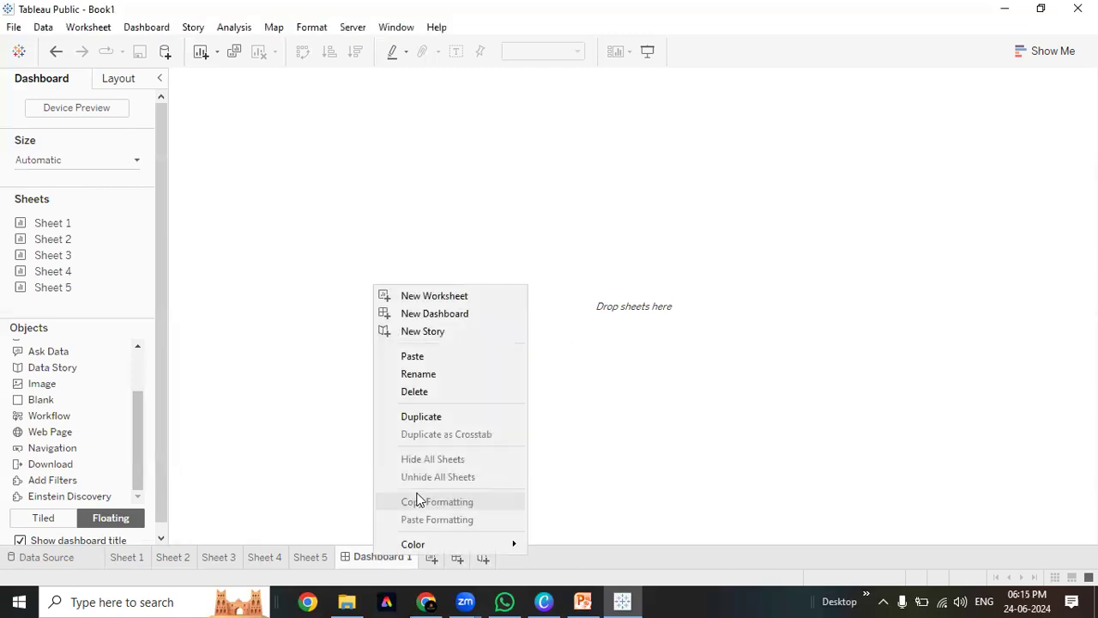
pyautogui.click(438, 392)
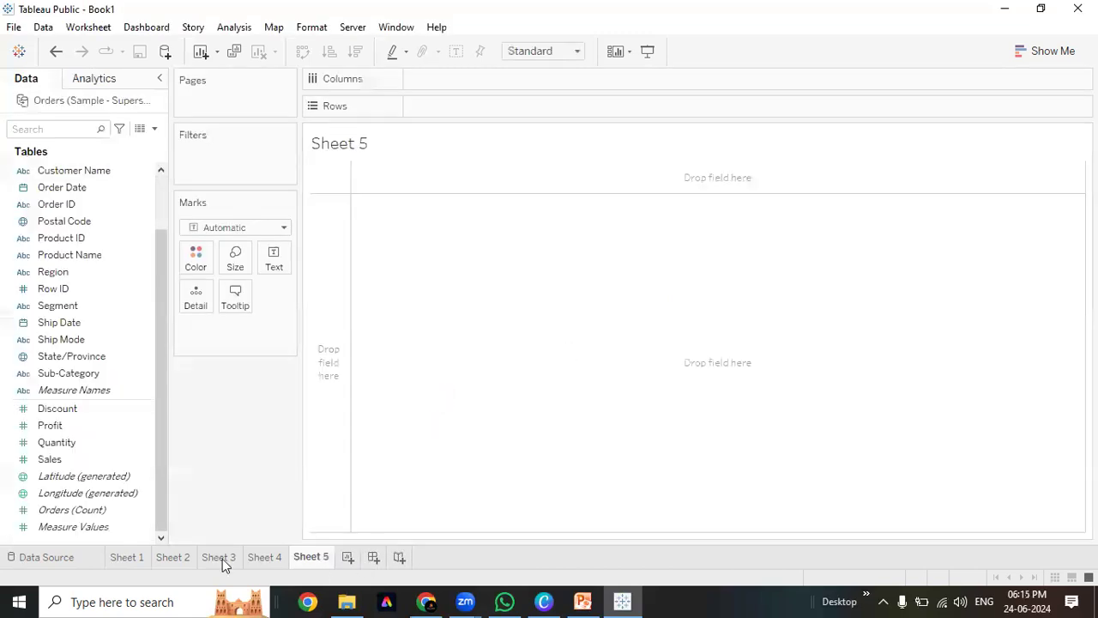
pyautogui.click(374, 558)
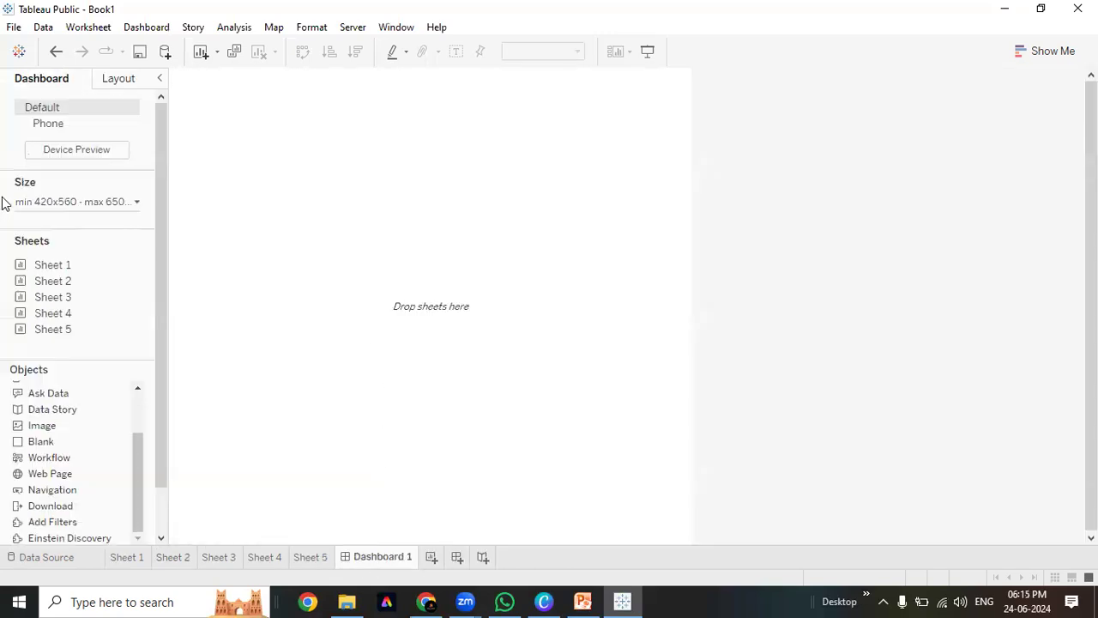
pyautogui.click(34, 201)
pyautogui.click(42, 225)
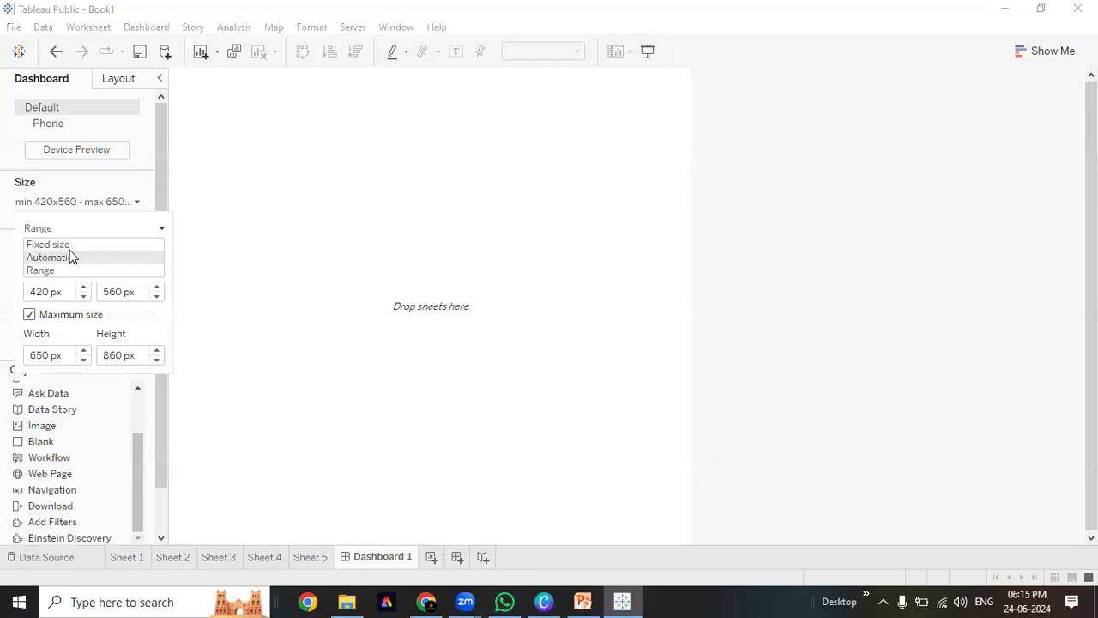
pyautogui.click(71, 257)
# Show the dashboard title, then switch to the Sheet 1 worksheet
pyautogui.scroll(-2, 142, 532)
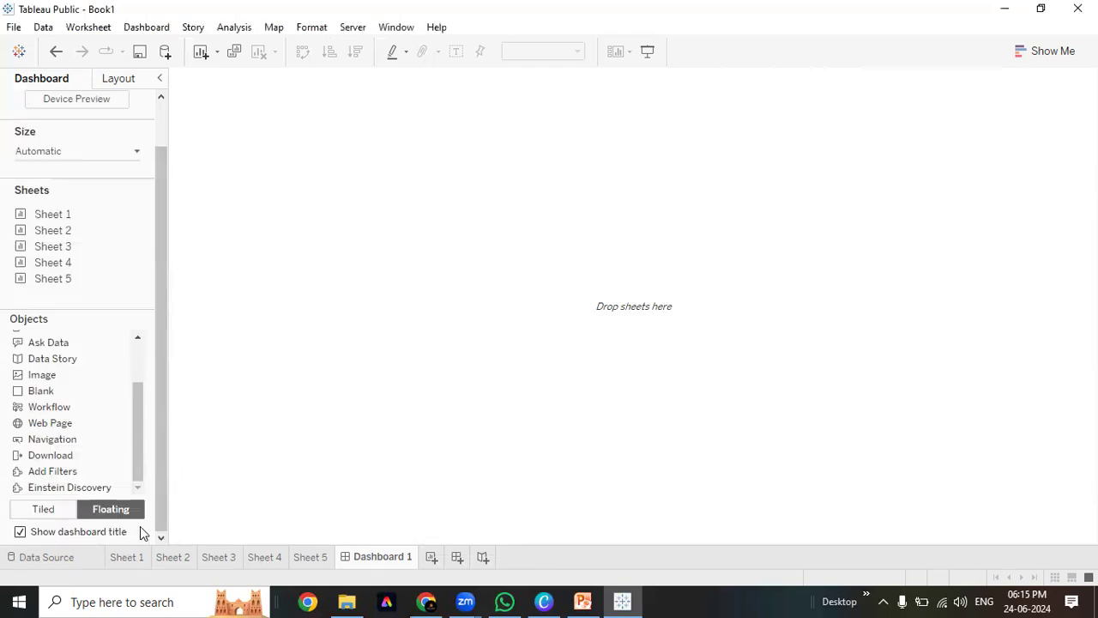
pyautogui.click(20, 532)
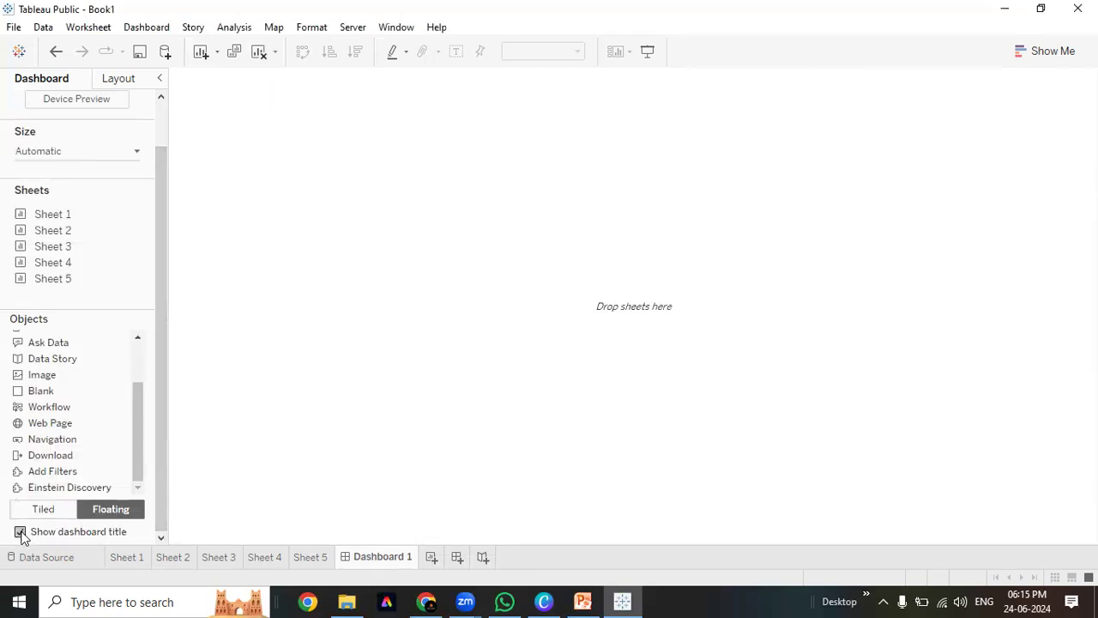
pyautogui.click(365, 102)
pyautogui.click(341, 404)
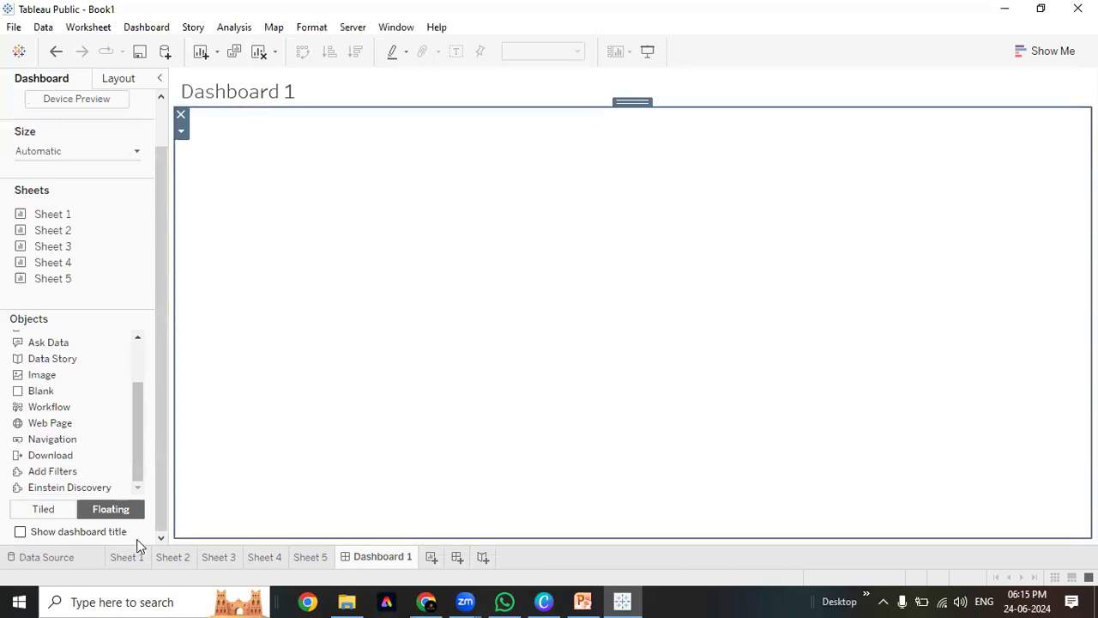
pyautogui.click(125, 557)
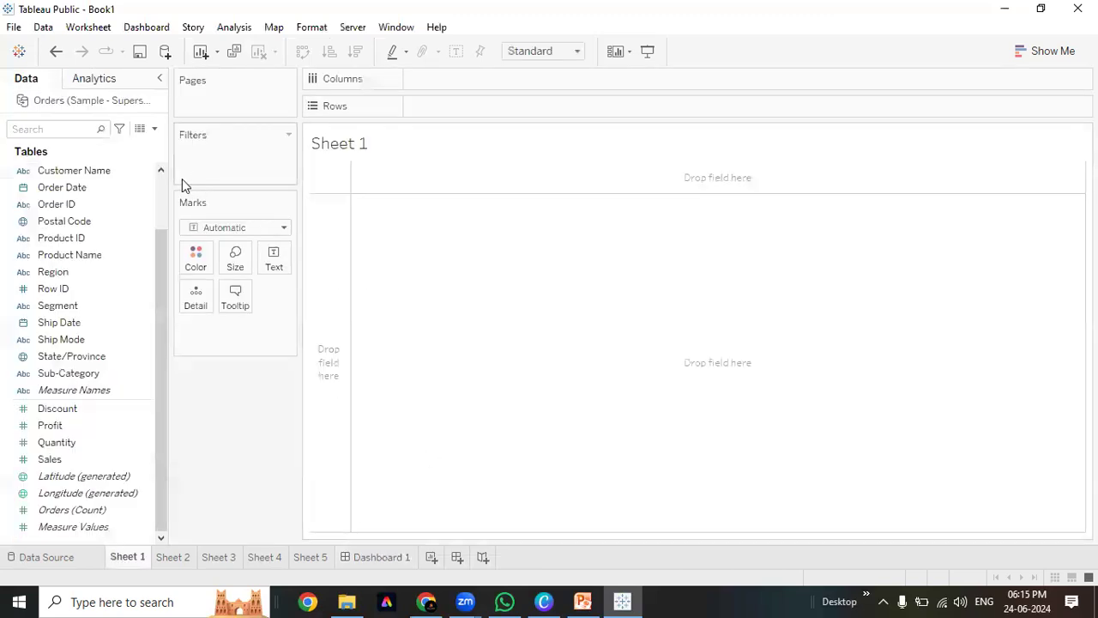
pyautogui.scroll(2, 162, 197)
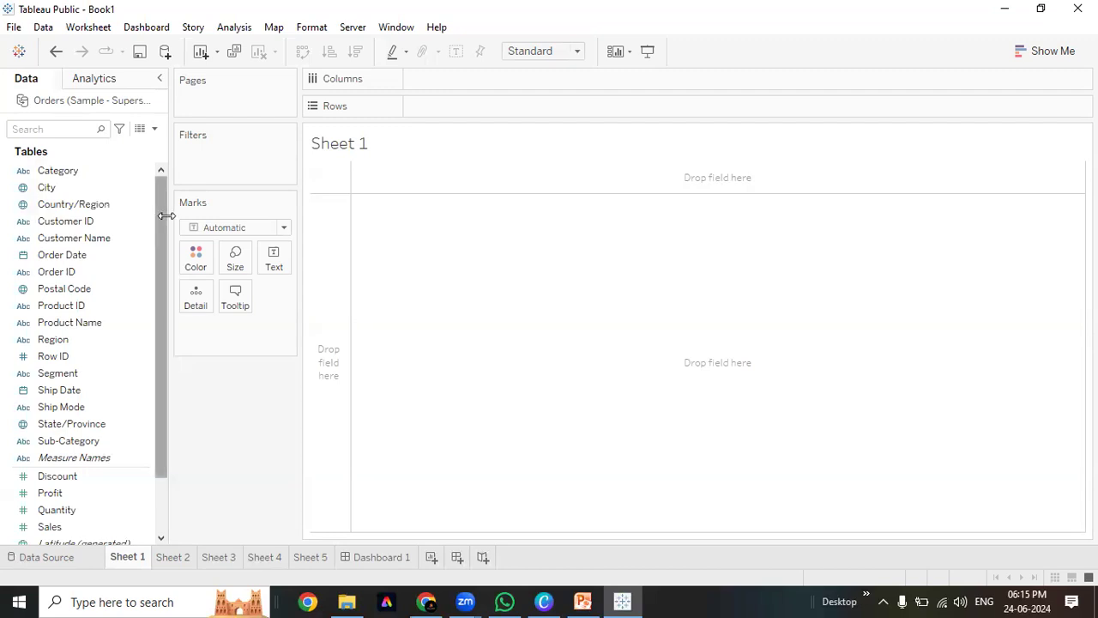
# Rename the Sheet 1 worksheet to 'Sales by States'
pyautogui.doubleClick(127, 556)
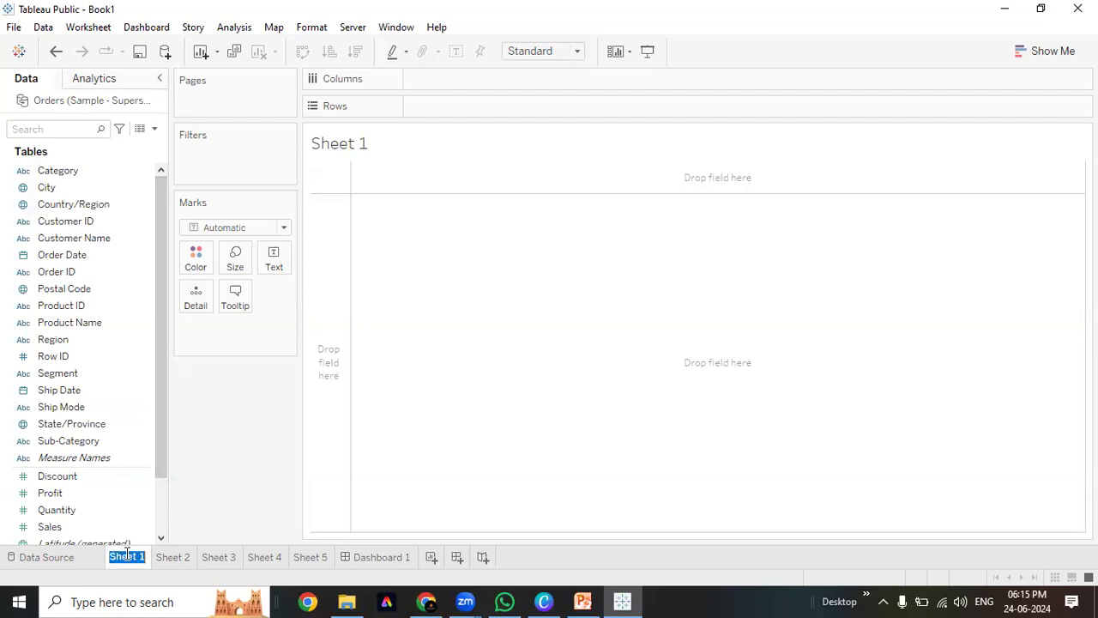
pyautogui.write('Global Sales')
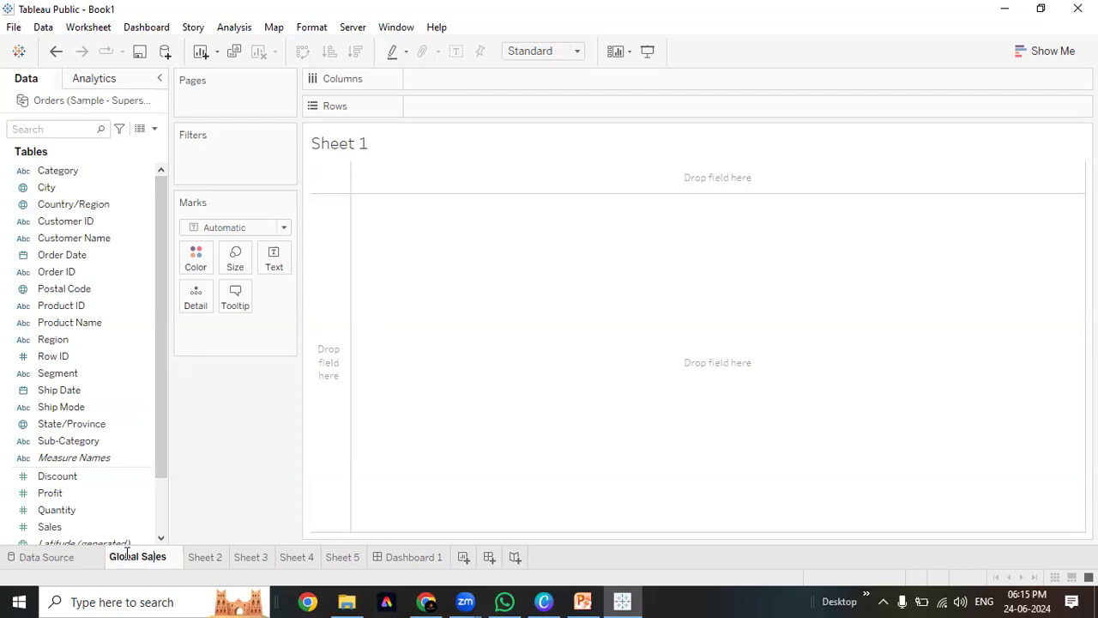
pyautogui.doubleClick(127, 555)
pyautogui.write('ate')
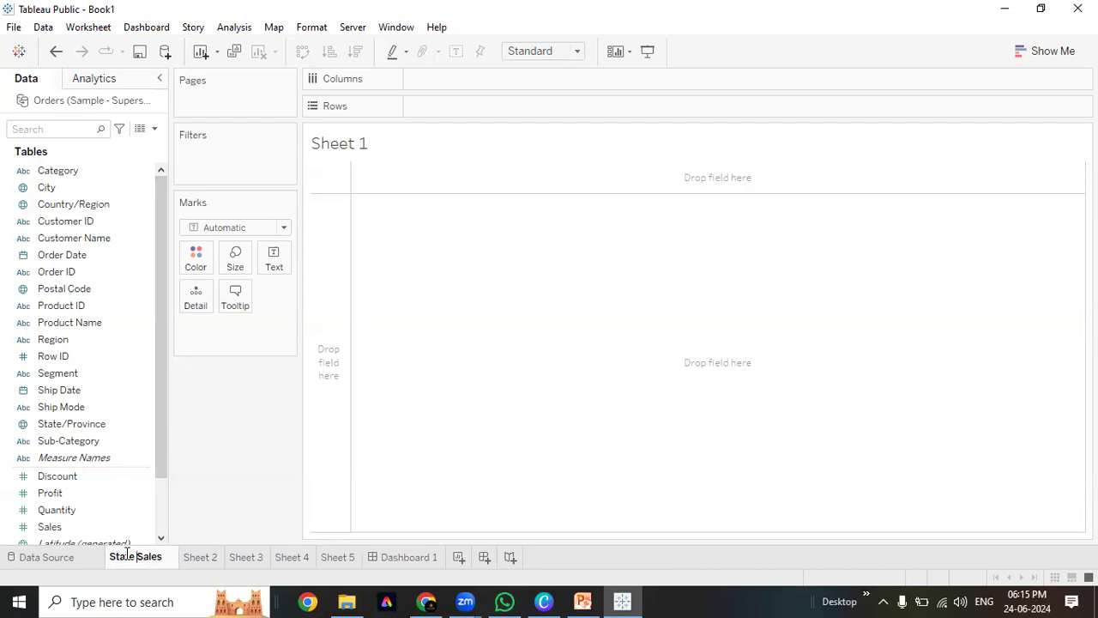
pyautogui.doubleClick(127, 553)
pyautogui.press('BackSpace')
pyautogui.write('by')
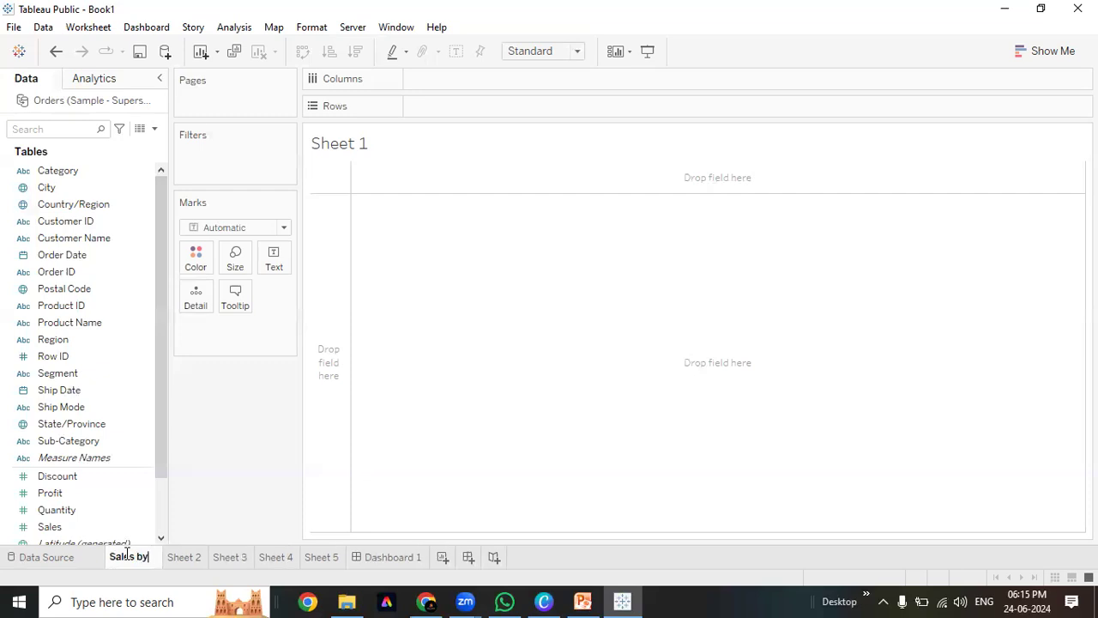
pyautogui.write(' State')
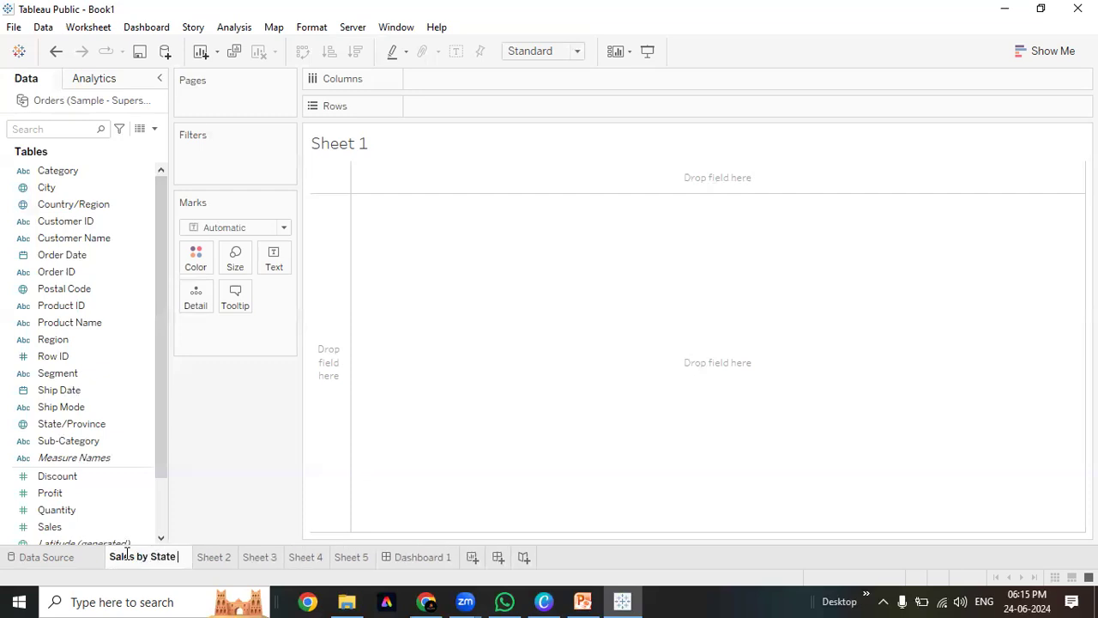
pyautogui.write('s')
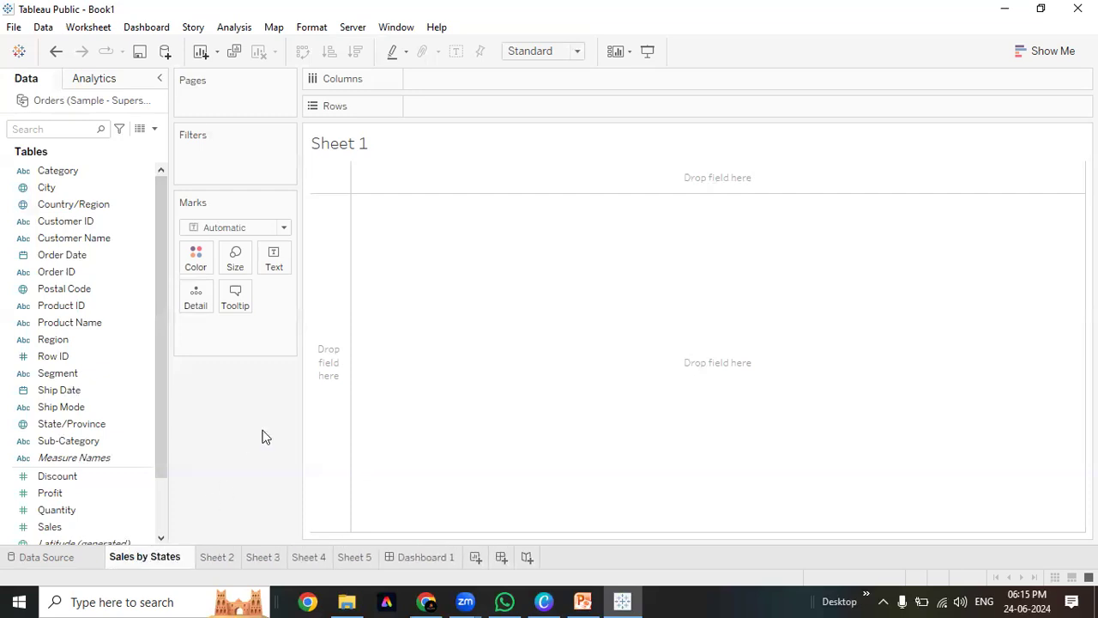
pyautogui.press('Return')
pyautogui.click(57, 206)
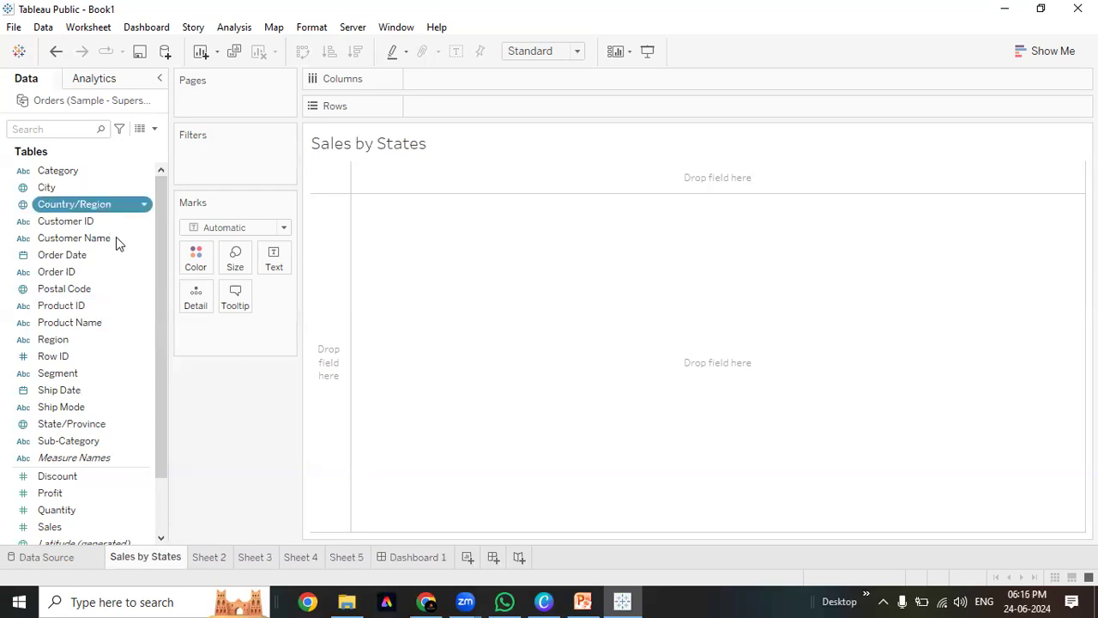
# Map the states sized by Sales, with mark labels, coloured by Profit, then open Dashboard 1
pyautogui.doubleClick(74, 424)
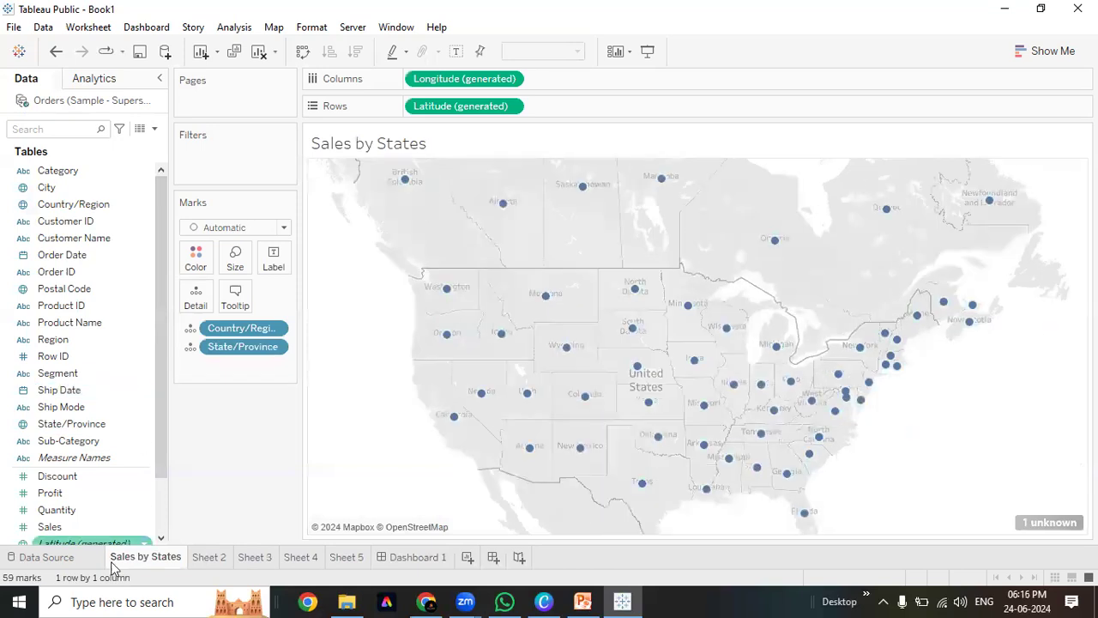
pyautogui.moveTo(81, 525); pyautogui.dragTo(235, 259)
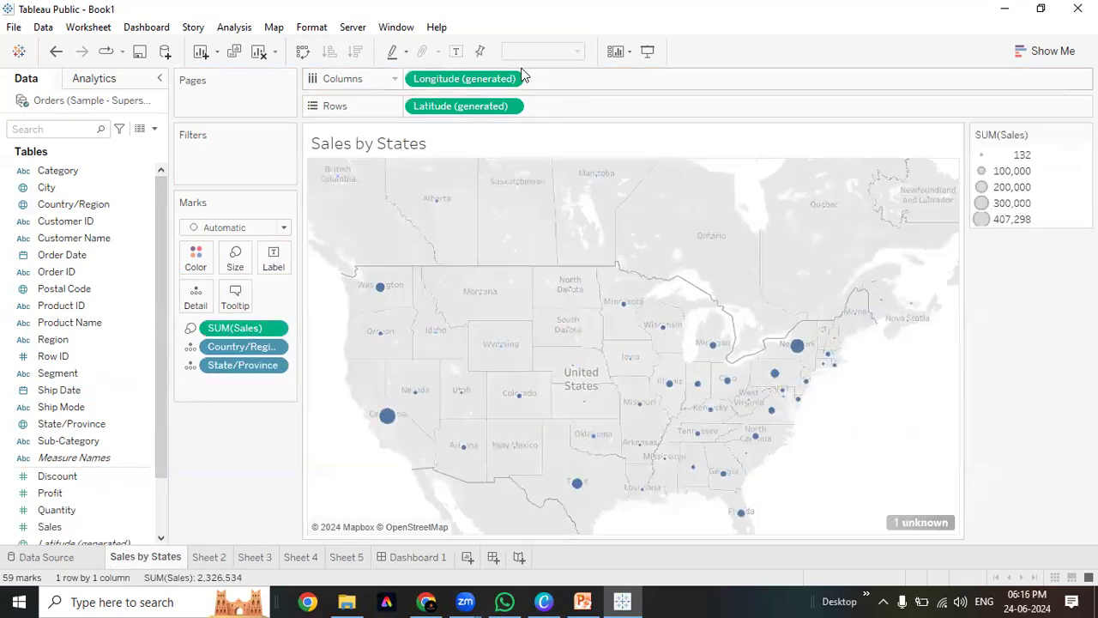
pyautogui.click(456, 52)
pyautogui.moveTo(52, 494); pyautogui.dragTo(203, 421)
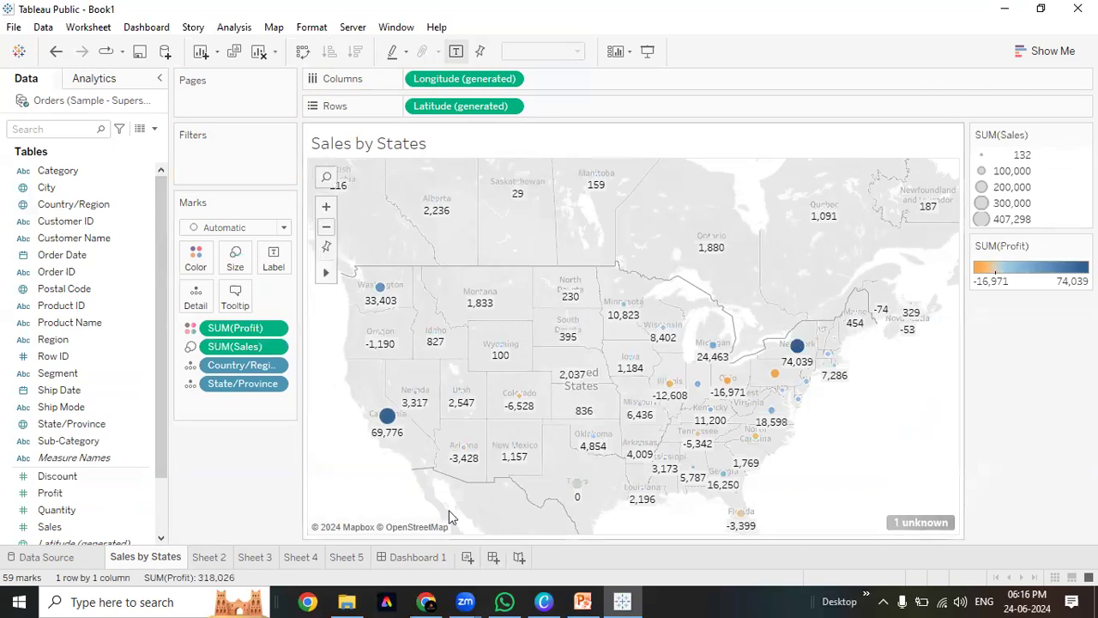
pyautogui.click(411, 559)
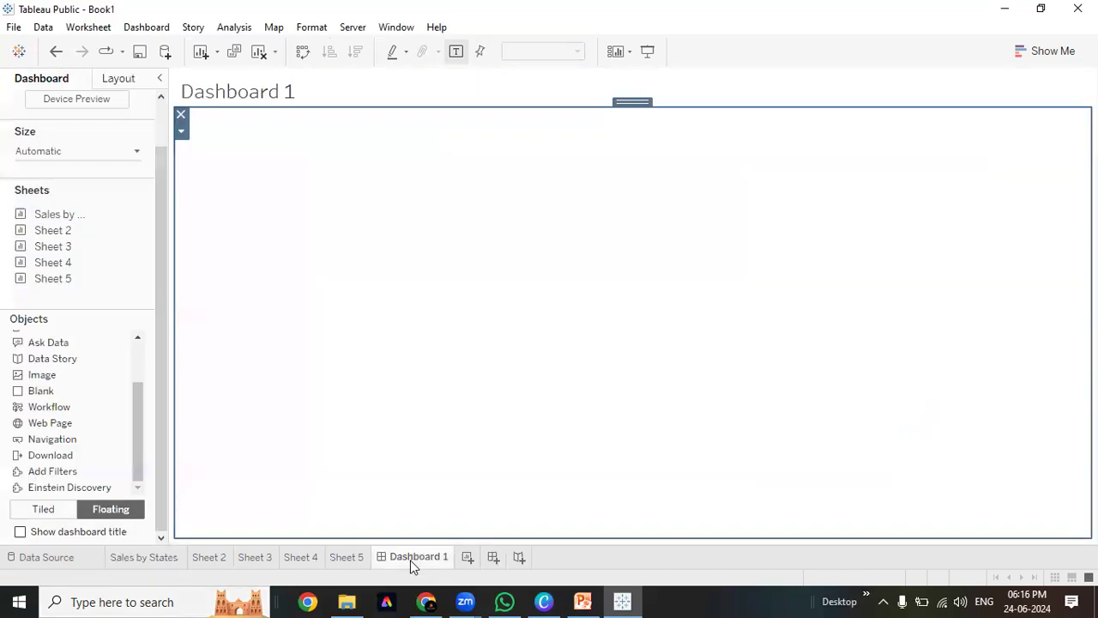
# Place the Sales by States map on Dashboard 1 as a tiled view instead of floating
pyautogui.moveTo(77, 220); pyautogui.dragTo(392, 221)
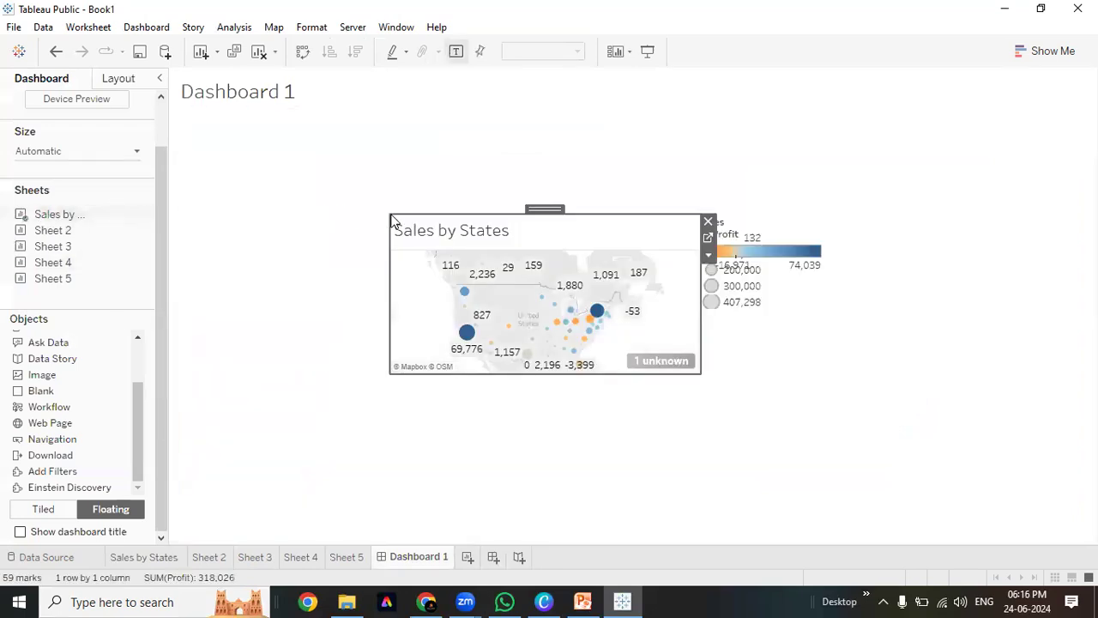
pyautogui.hotkey('ctrl', 'z')
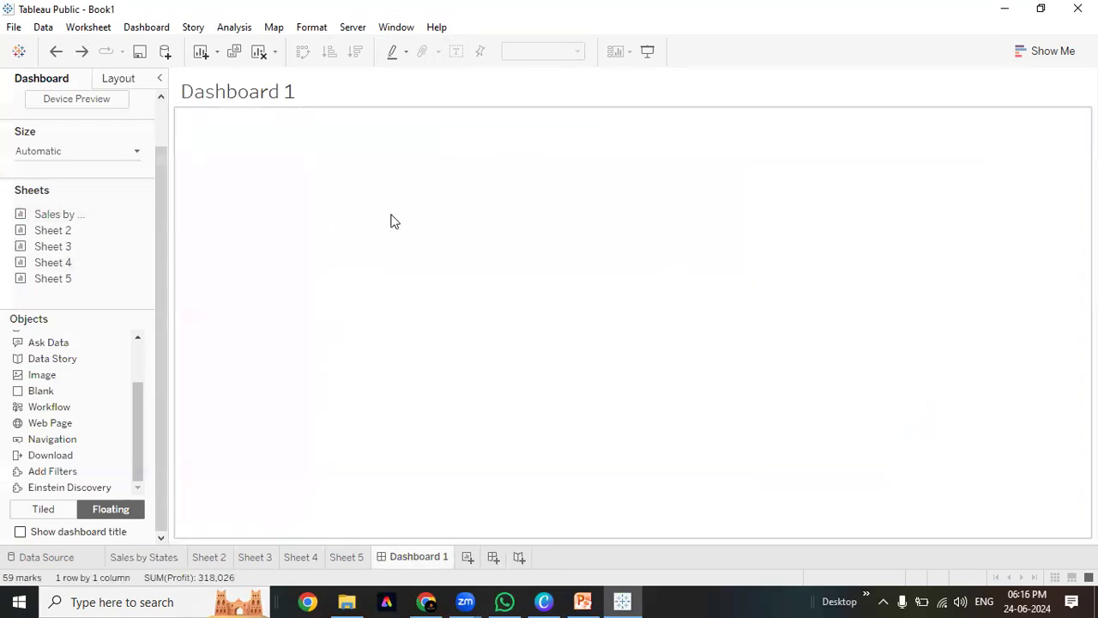
pyautogui.click(35, 511)
pyautogui.moveTo(78, 220); pyautogui.dragTo(299, 184)
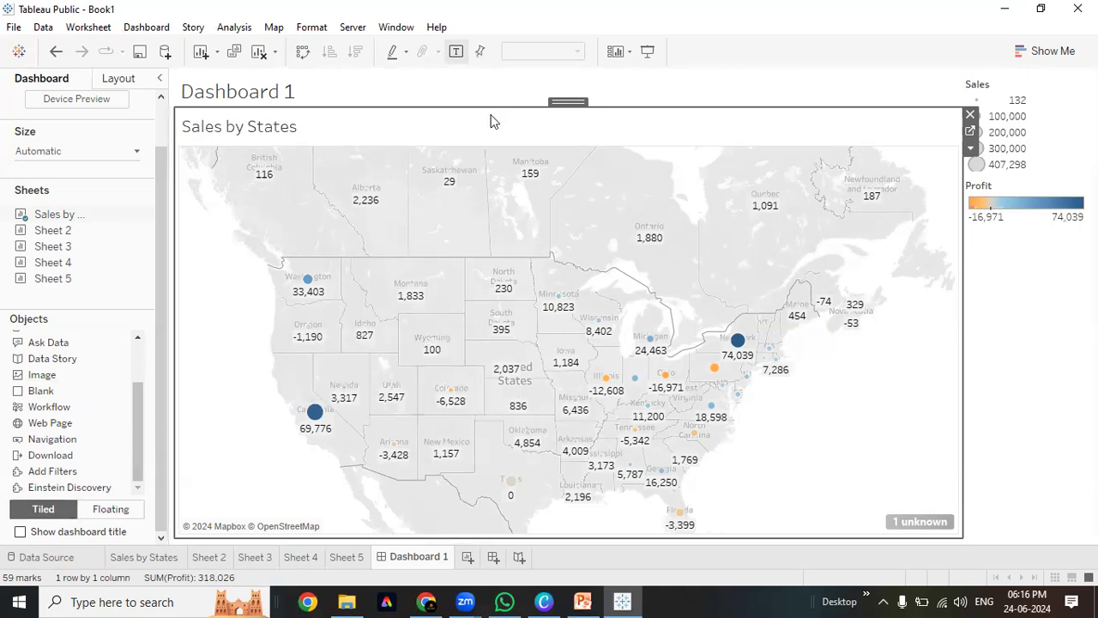
# Remove the Sales legend and empty container, and make the Profit legend floating
pyautogui.click(1066, 99)
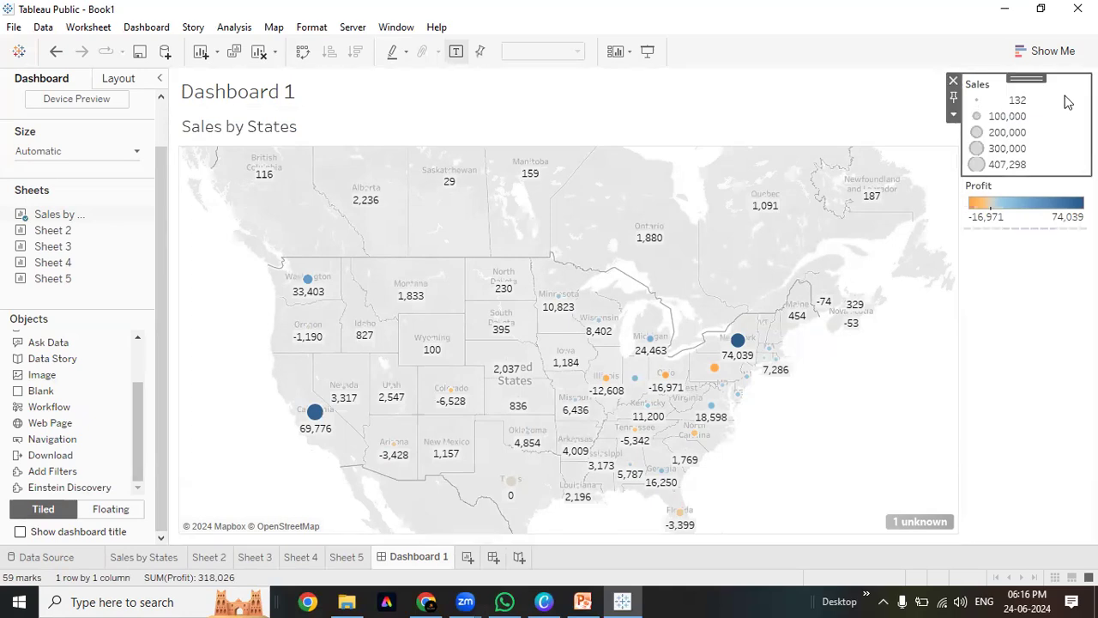
pyautogui.click(954, 82)
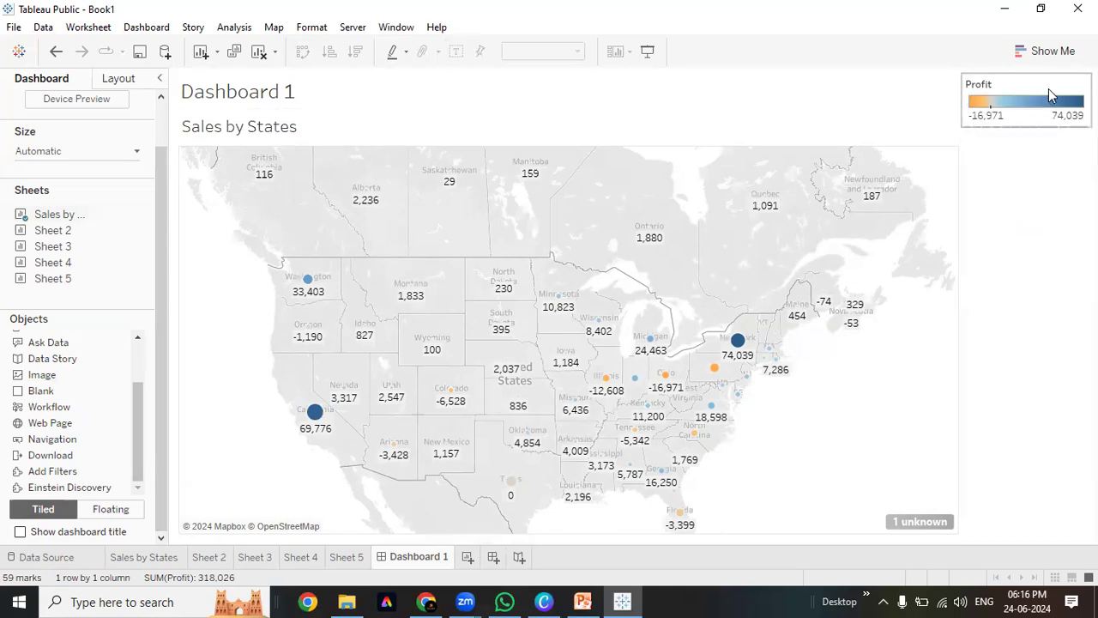
pyautogui.click(1049, 91)
pyautogui.click(954, 114)
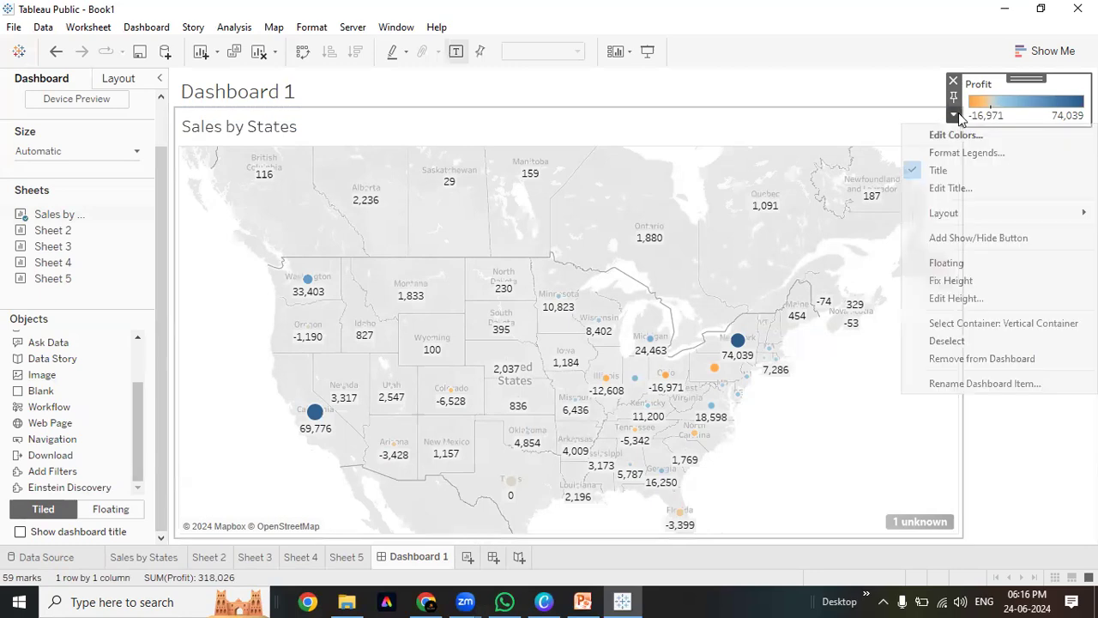
pyautogui.click(965, 263)
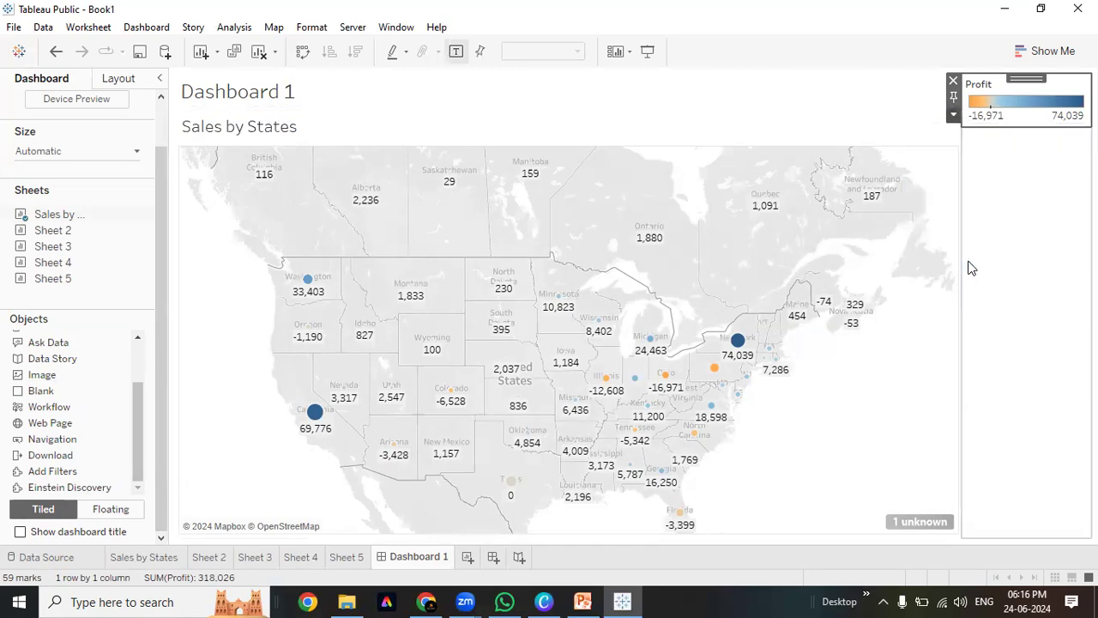
pyautogui.click(1058, 200)
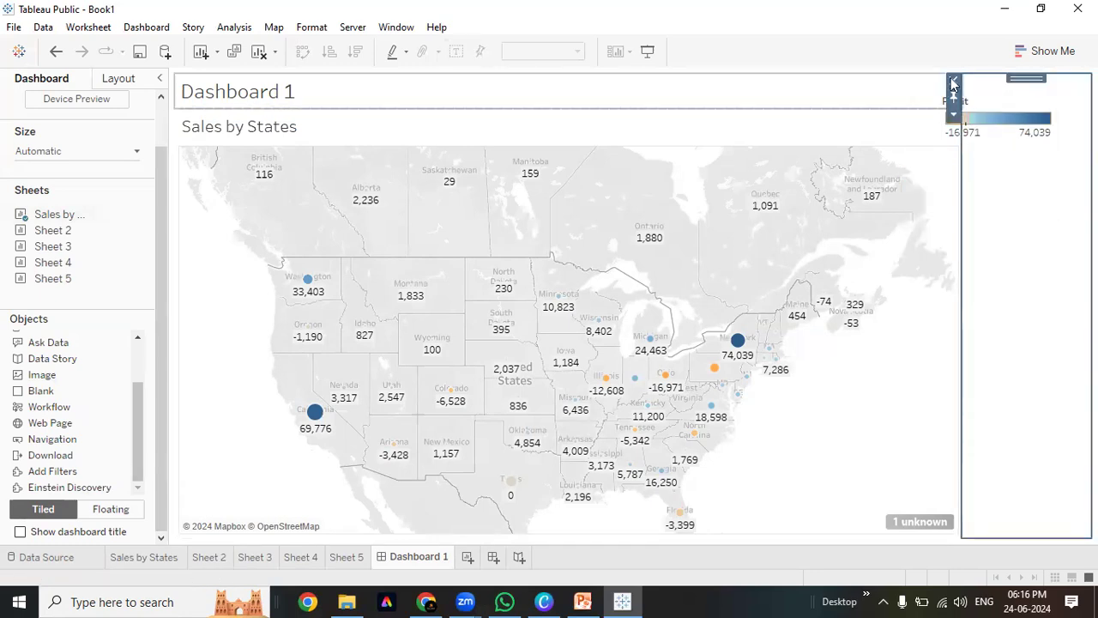
pyautogui.click(955, 80)
# Move the floating Profit legend over the map's top centre and shorten it
pyautogui.click(1010, 99)
pyautogui.moveTo(1003, 89); pyautogui.dragTo(702, 105)
pyautogui.moveTo(692, 170); pyautogui.dragTo(831, 124)
pyautogui.moveTo(718, 143)
pyautogui.mouseDown()
pyautogui.moveTo(719, 127)
pyautogui.moveTo(726, 148)
pyautogui.mouseUp()
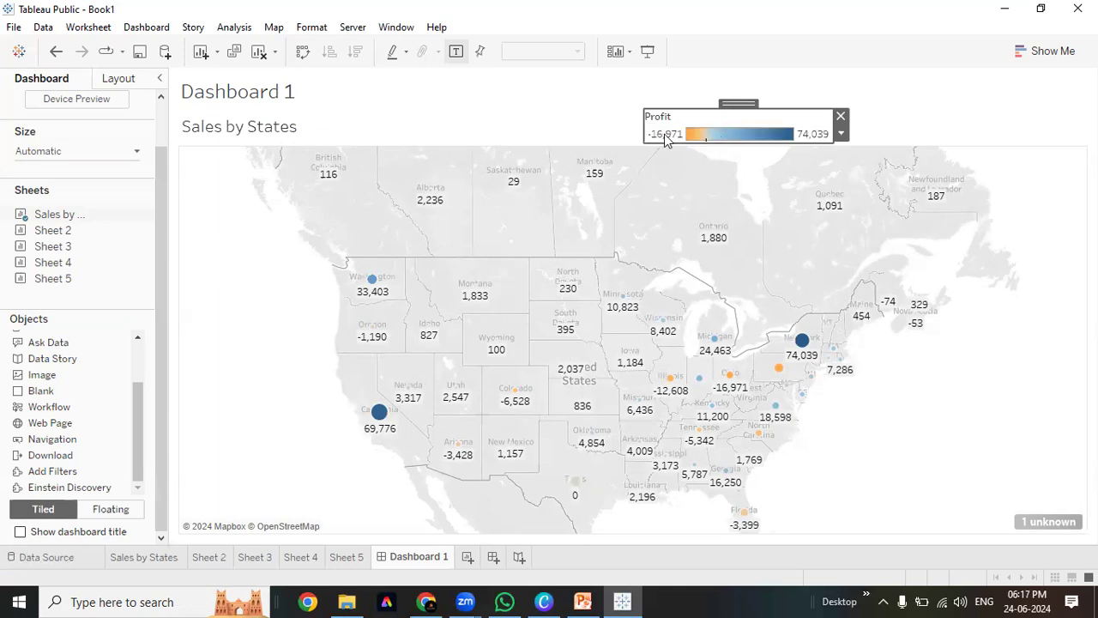
# Make the Profit legend a single row beside the map title, and add Sheet 2 to the dashboard
pyautogui.click(842, 134)
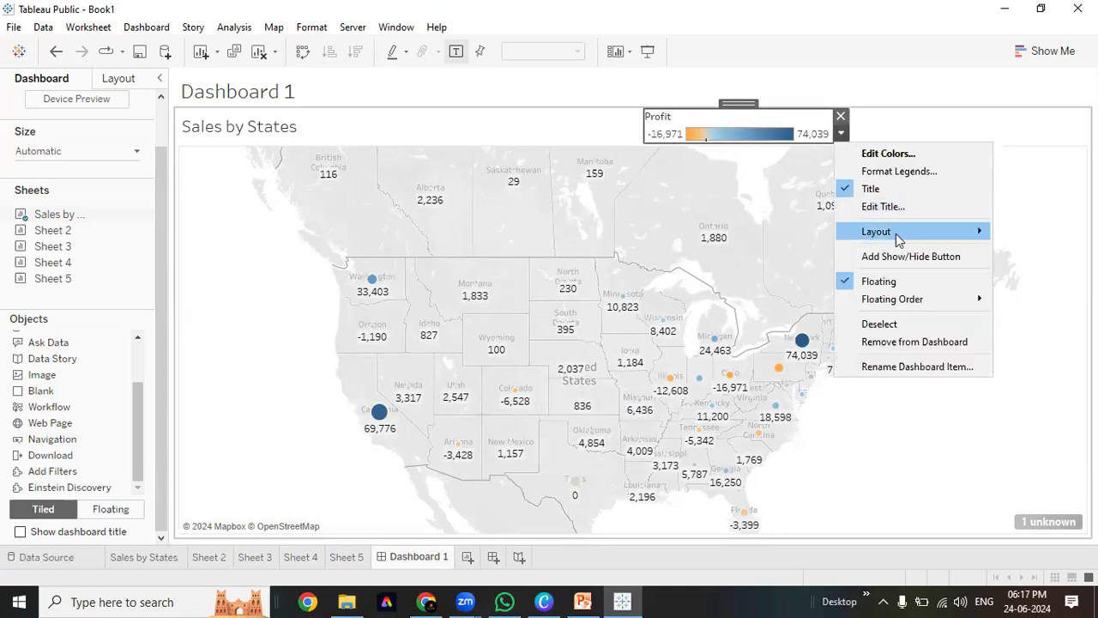
pyautogui.moveTo(898, 239)
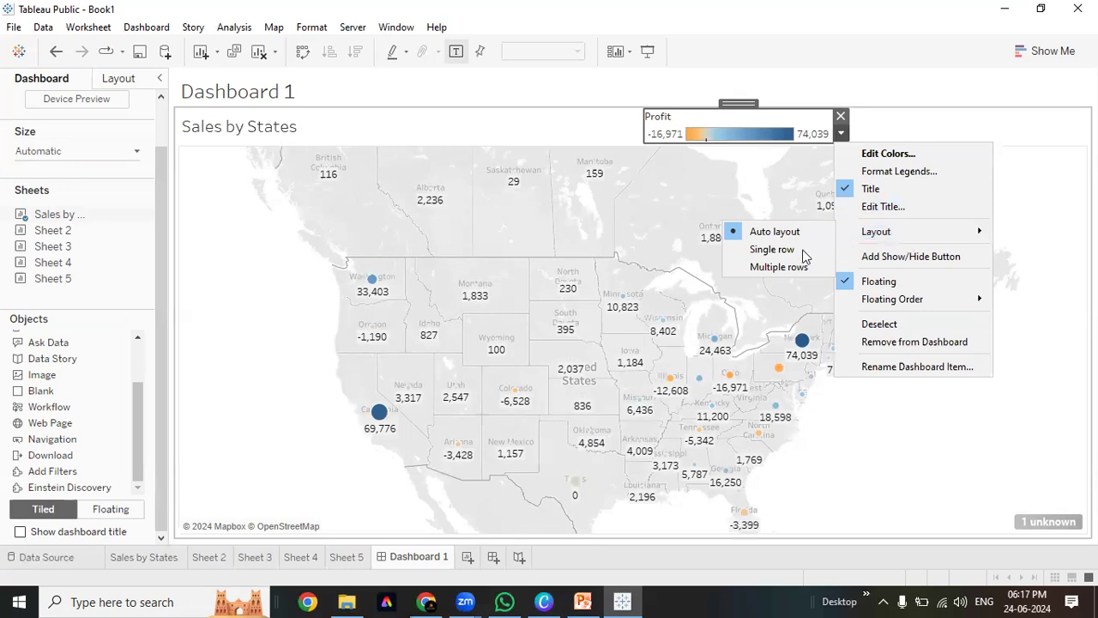
pyautogui.click(772, 249)
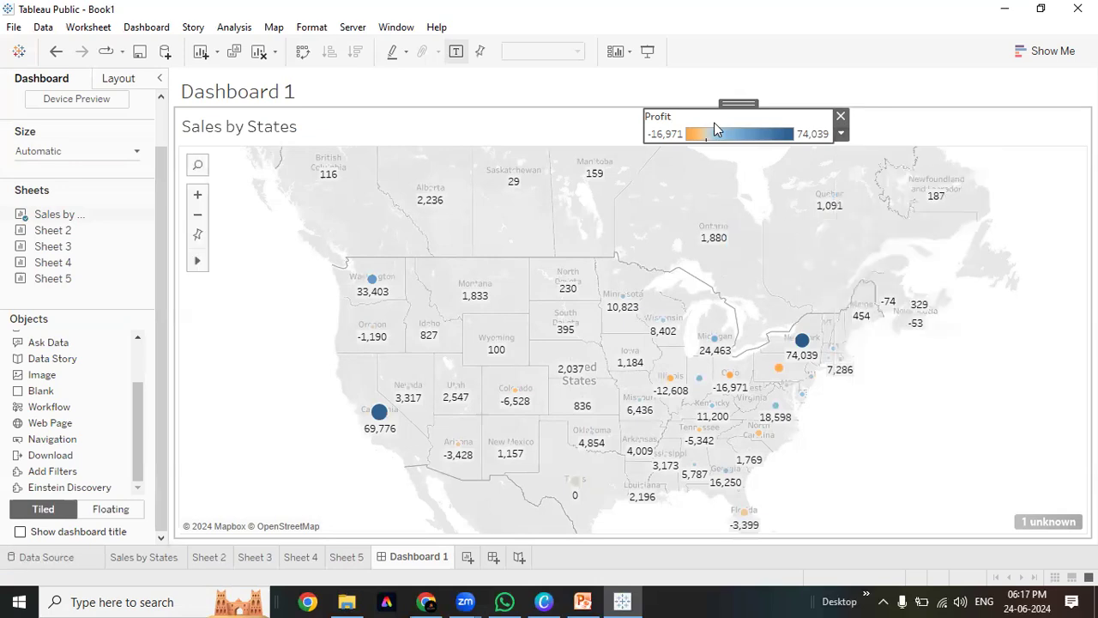
pyautogui.moveTo(715, 139); pyautogui.dragTo(726, 123)
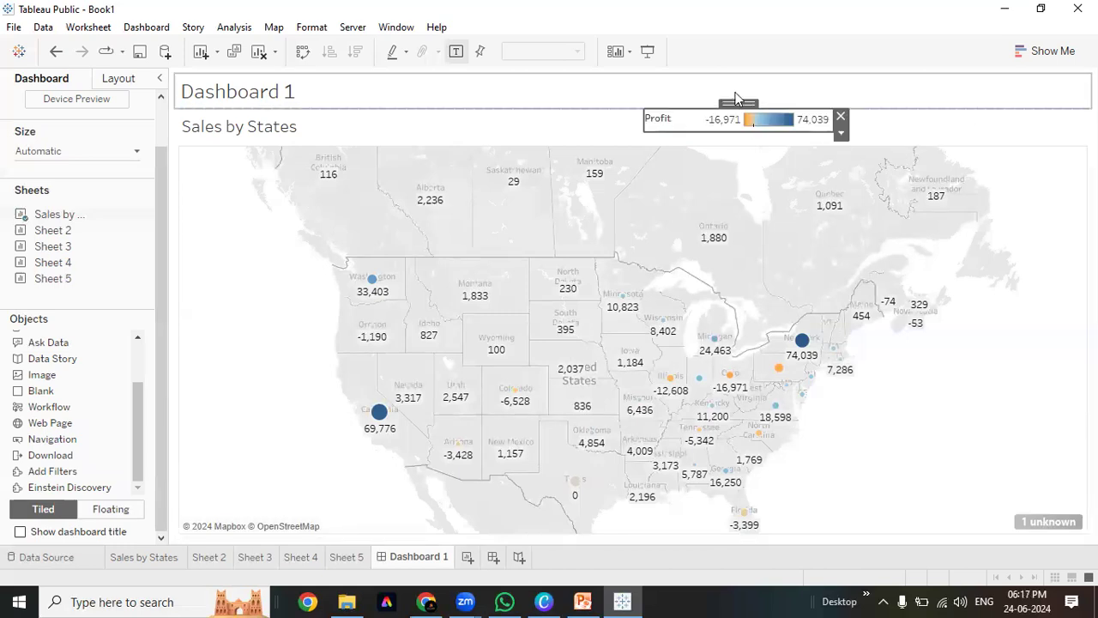
pyautogui.moveTo(733, 104); pyautogui.dragTo(496, 121)
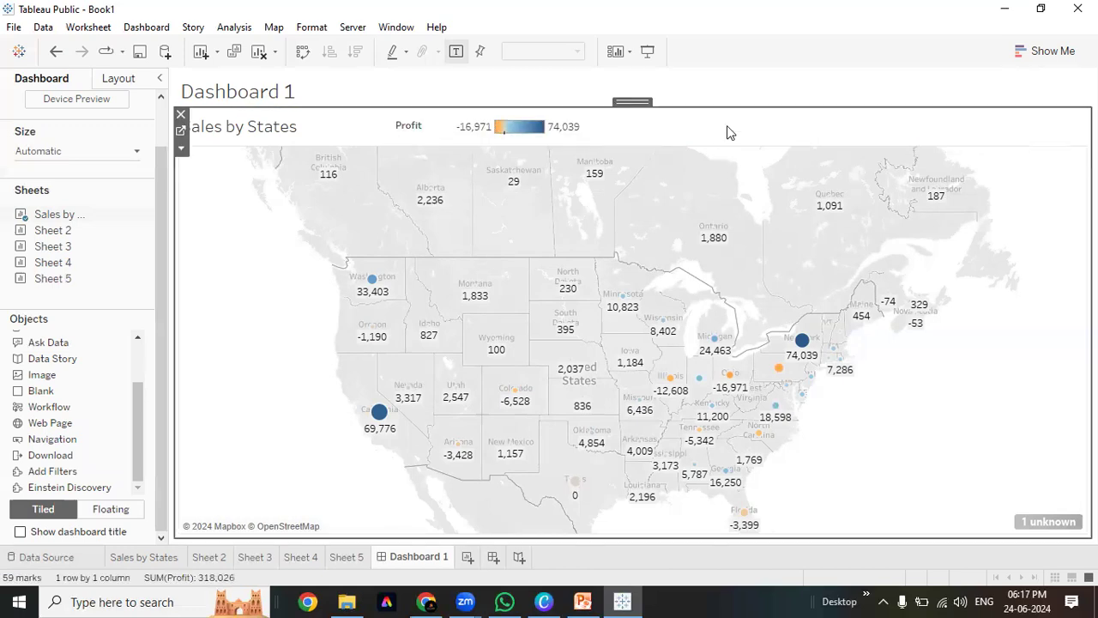
pyautogui.doubleClick(51, 230)
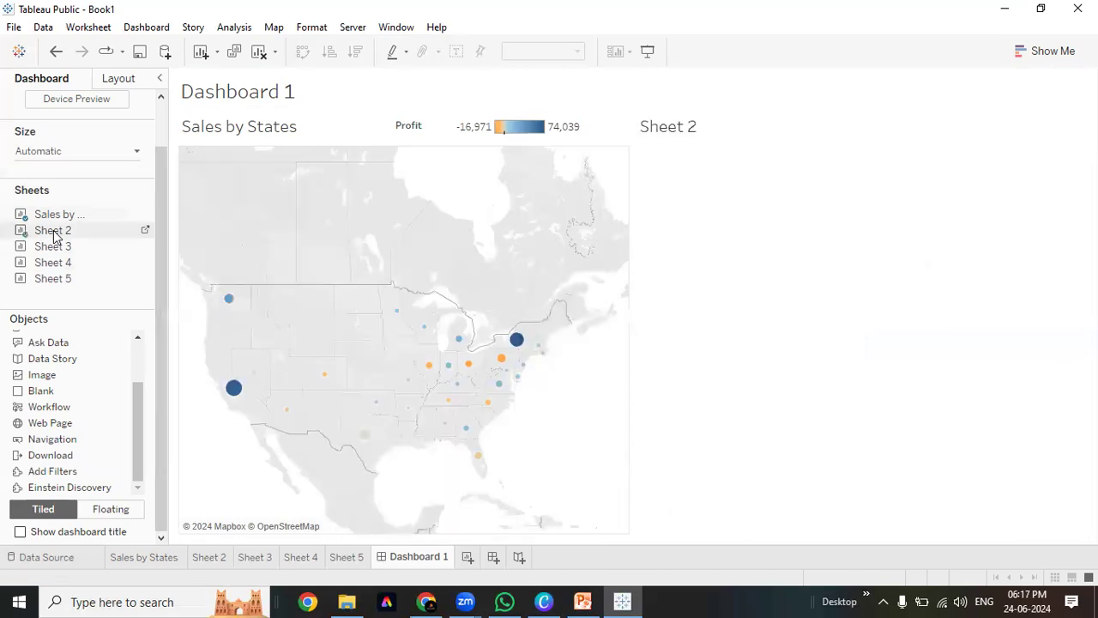
# Select the Sheet 2 zone and open Sheet 2 for editing
pyautogui.click(861, 207)
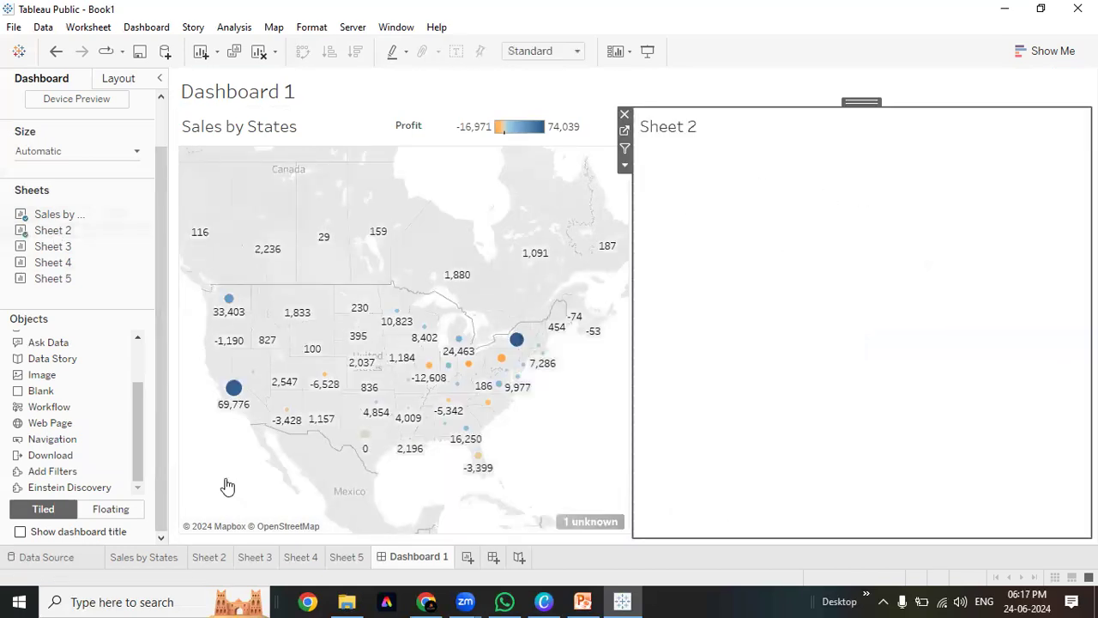
pyautogui.click(216, 558)
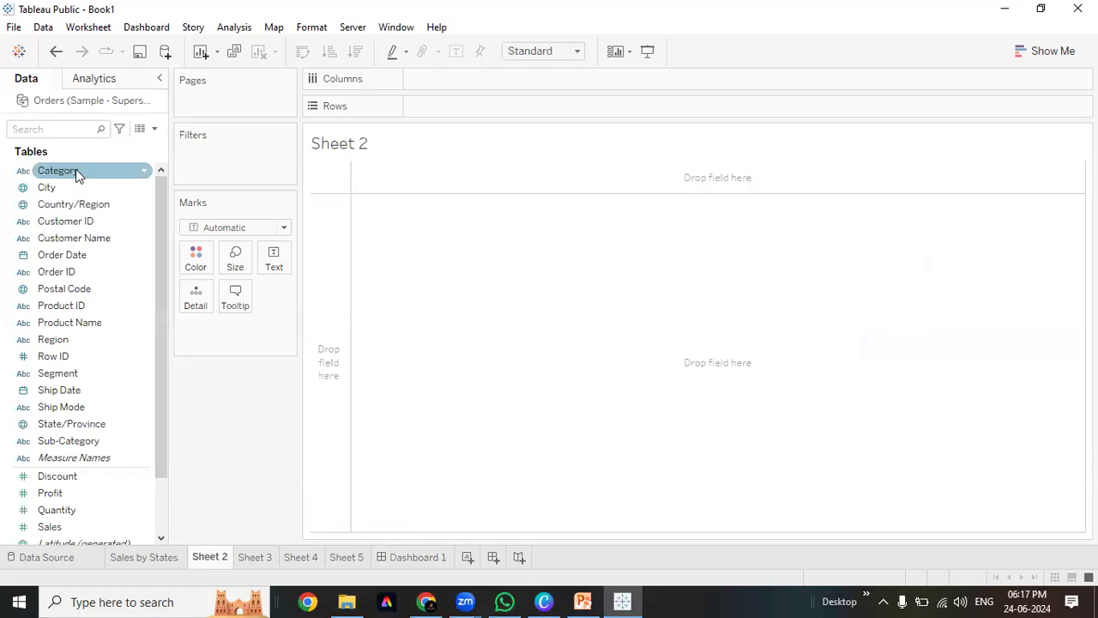
# Make Text marks labelled with Sub-Category names
pyautogui.click(73, 438)
pyautogui.moveTo(73, 437); pyautogui.dragTo(197, 302)
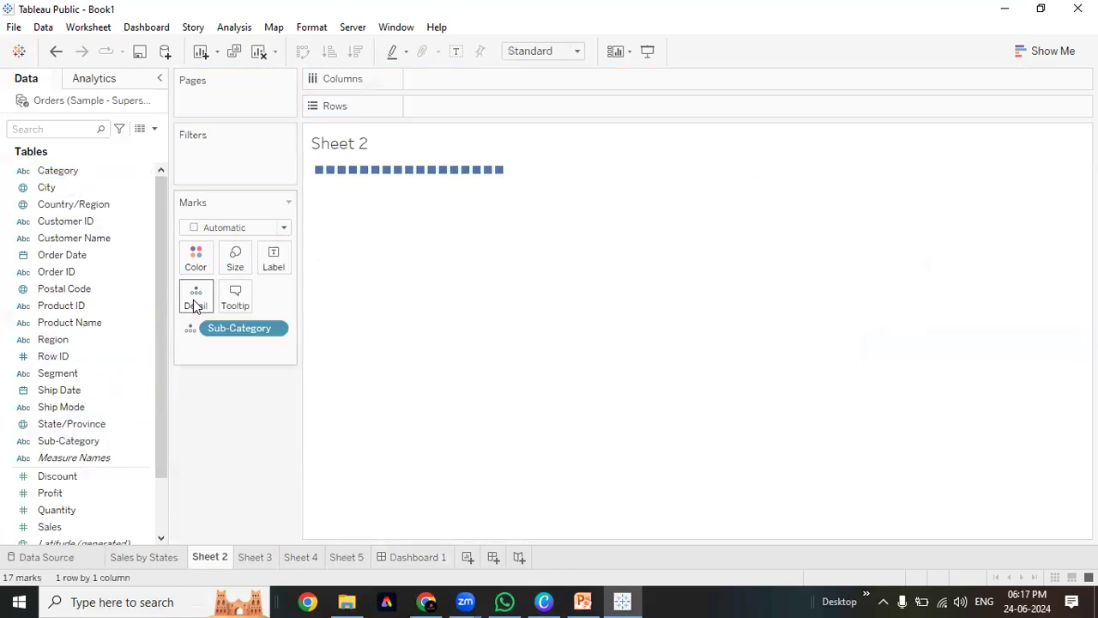
pyautogui.click(284, 228)
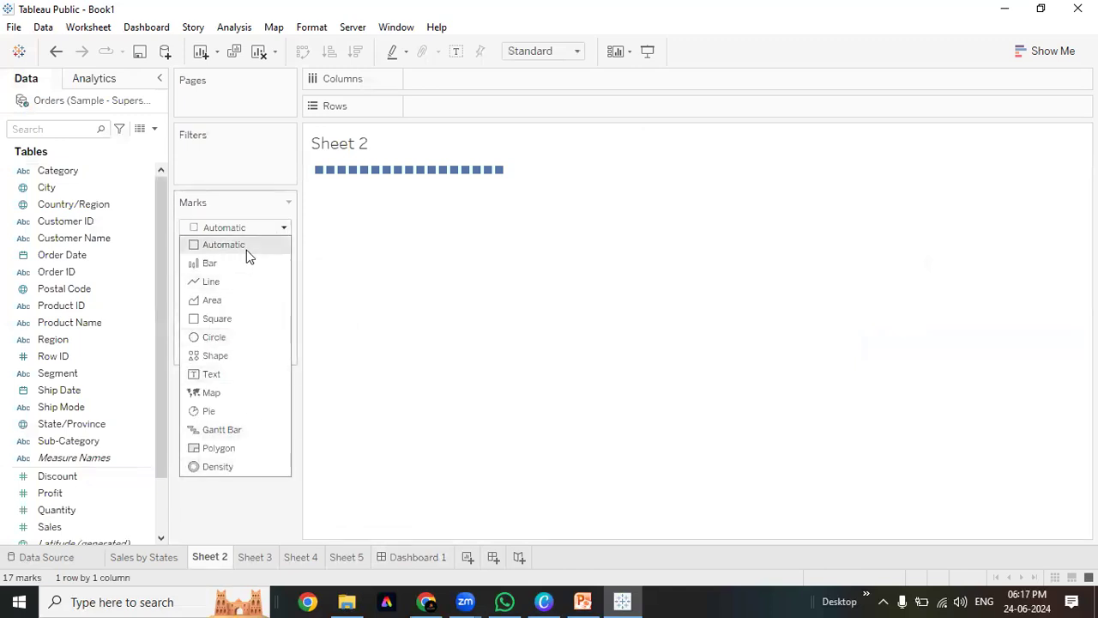
pyautogui.click(248, 373)
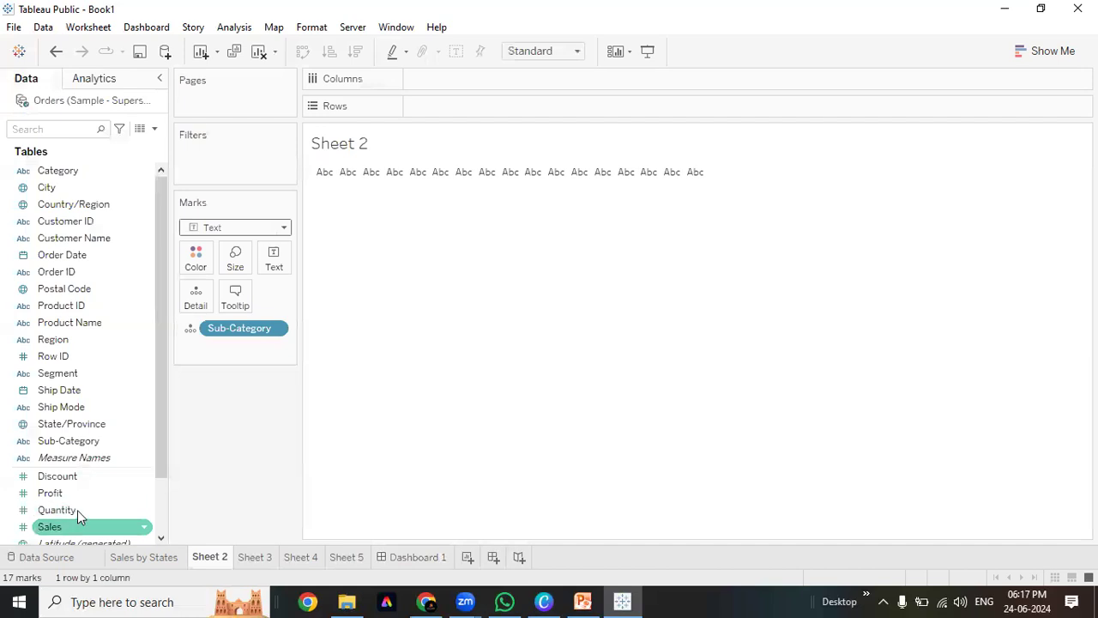
pyautogui.scroll(-2, 77, 510)
pyautogui.scroll(2, 76, 481)
pyautogui.moveTo(220, 332); pyautogui.dragTo(274, 268)
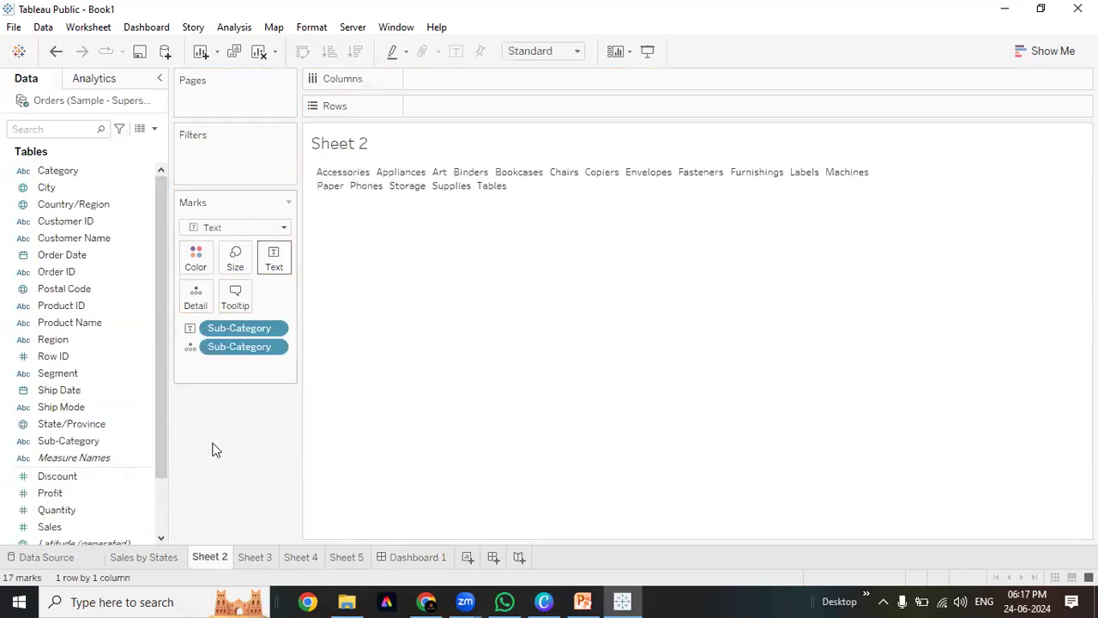
pyautogui.moveTo(223, 353); pyautogui.dragTo(217, 445)
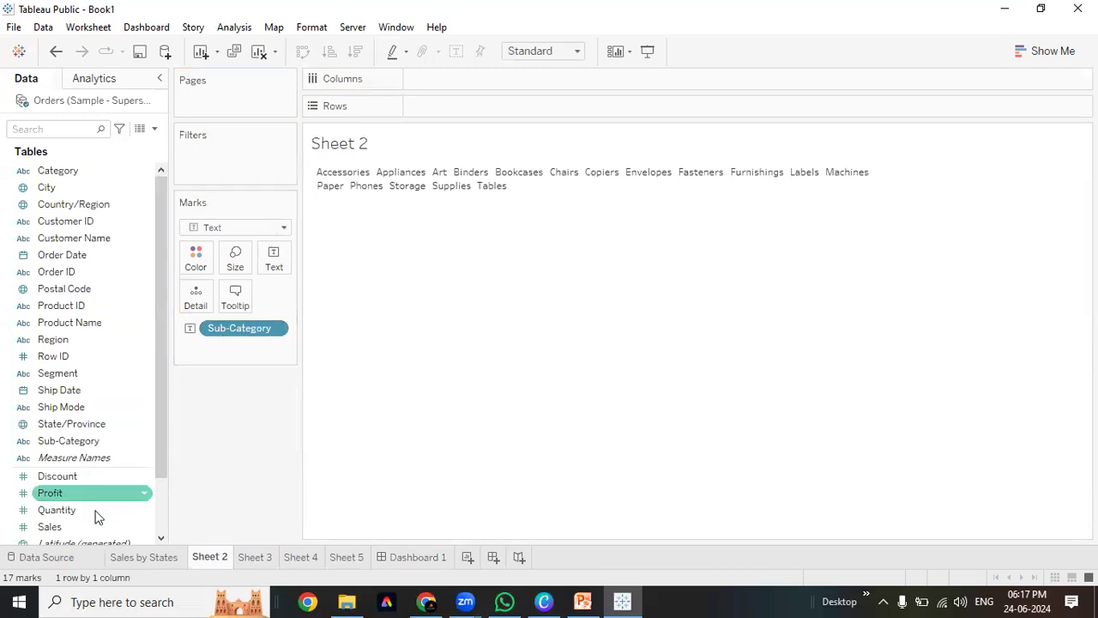
# Size the words by Sales, colour them by Profit, and fit to Entire View
pyautogui.moveTo(85, 526); pyautogui.dragTo(235, 260)
pyautogui.moveTo(49, 493); pyautogui.dragTo(195, 262)
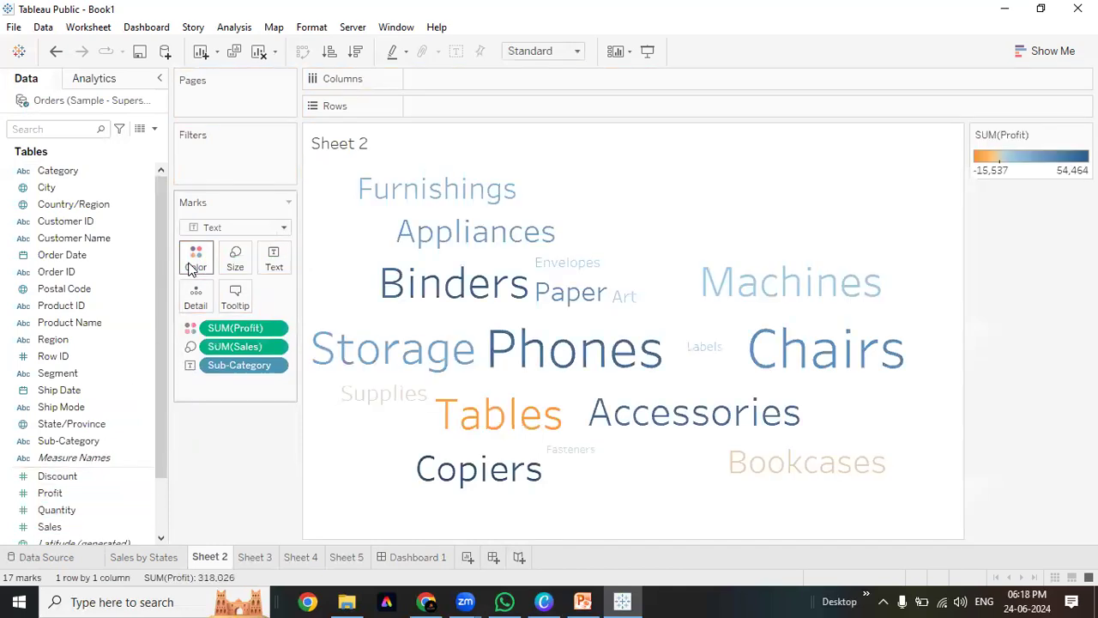
pyautogui.moveTo(273, 507); pyautogui.dragTo(275, 507)
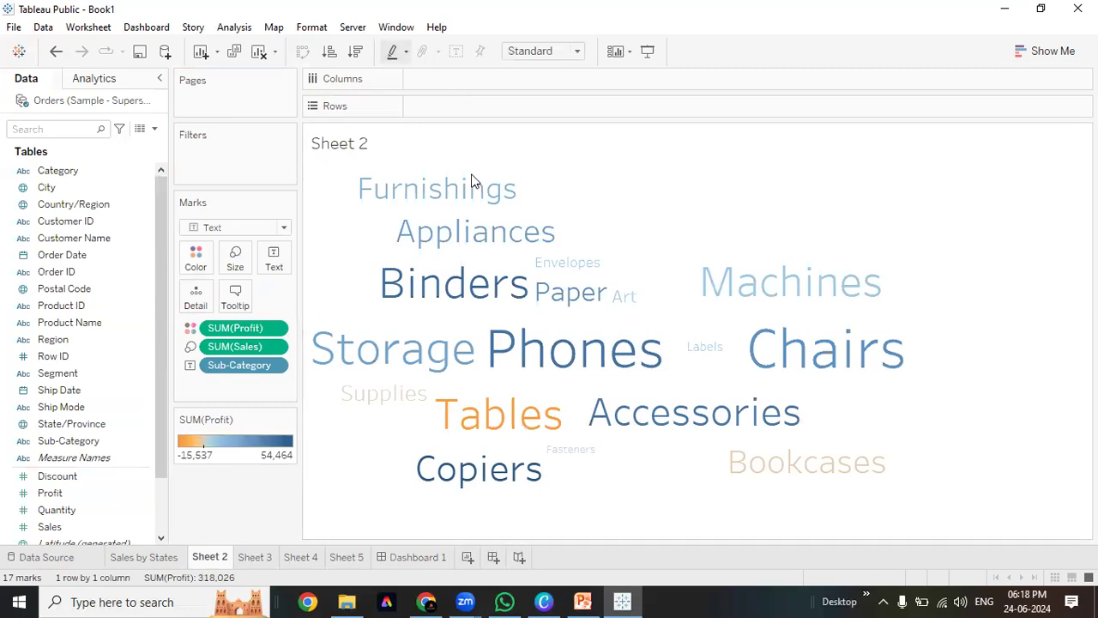
pyautogui.click(558, 51)
pyautogui.click(528, 95)
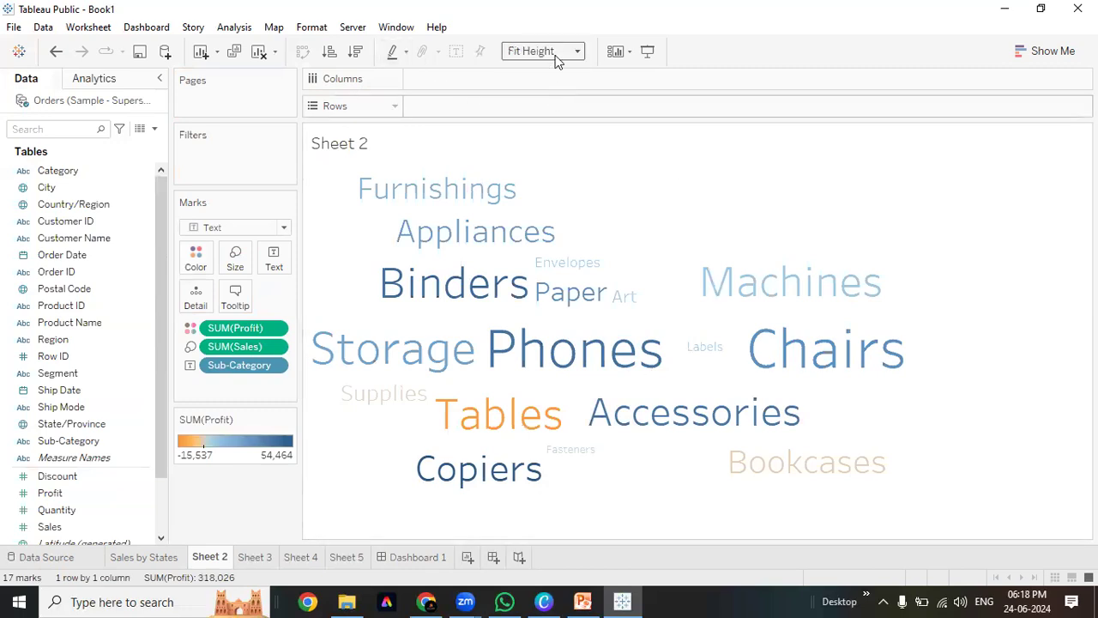
pyautogui.click(556, 55)
pyautogui.click(532, 108)
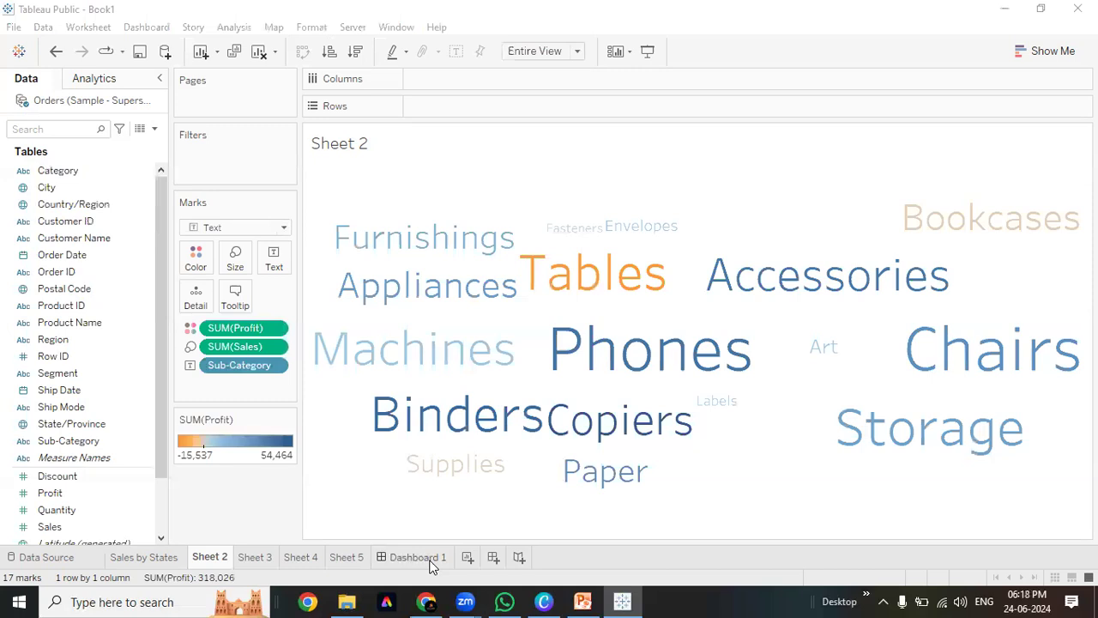
# Return to Dashboard 1 to see the map beside the word cloud
pyautogui.click(418, 557)
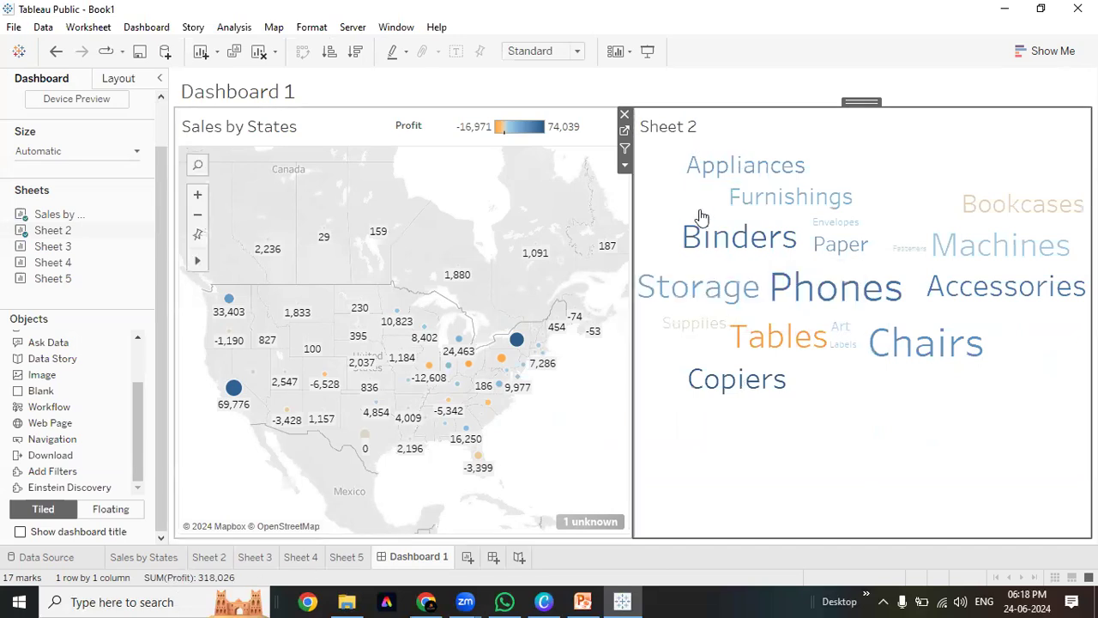
# Open the Sheet 2 word cloud worksheet with its tab ready for renaming
pyautogui.doubleClick(675, 127)
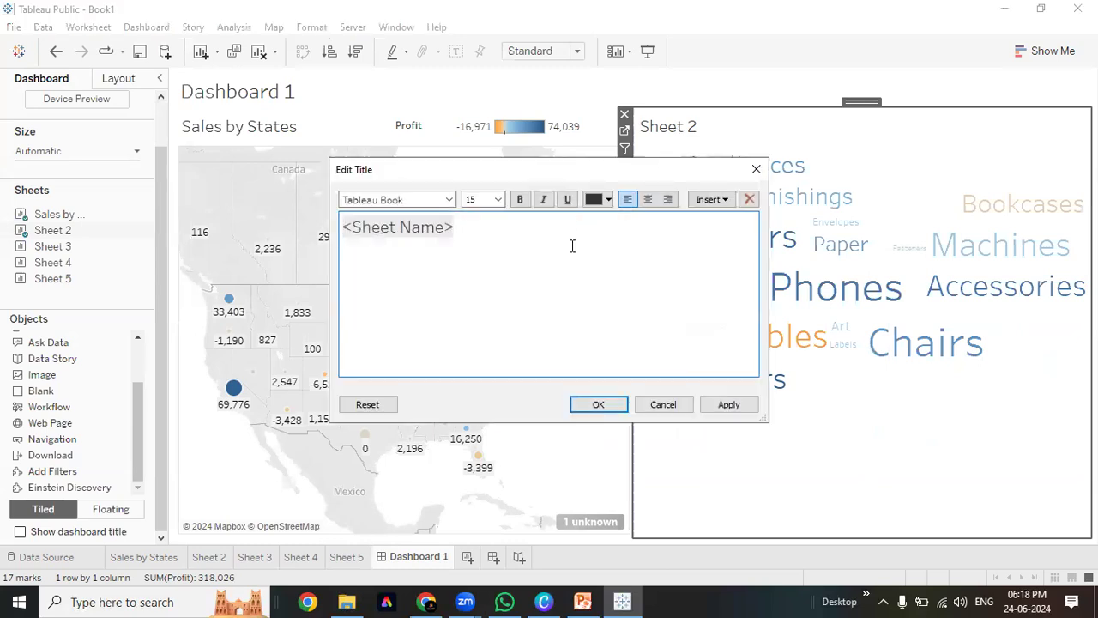
pyautogui.click(757, 171)
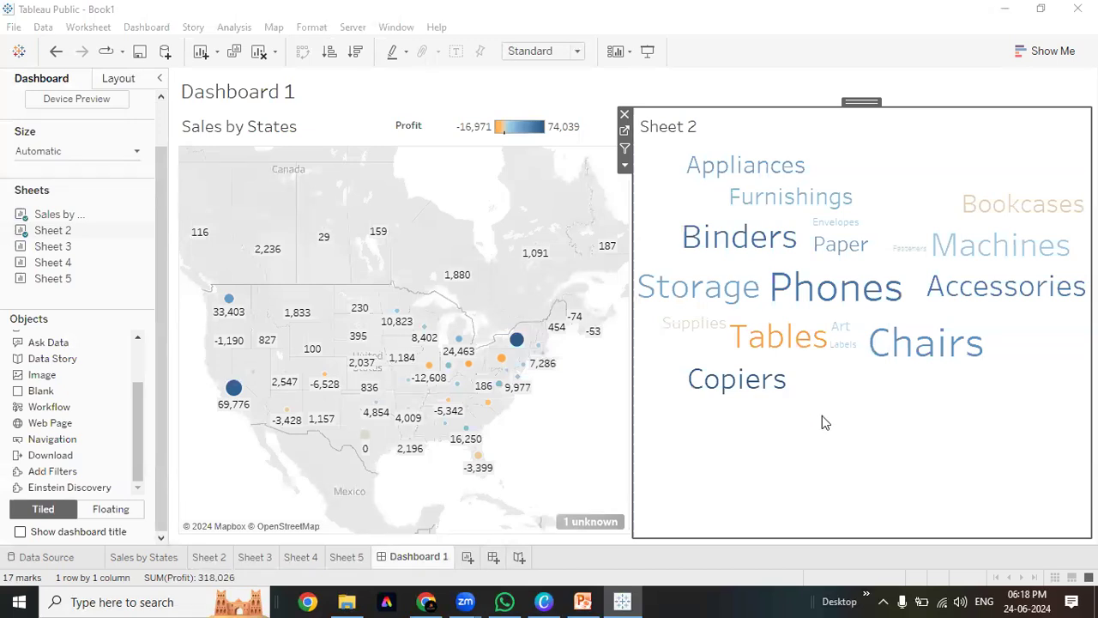
pyautogui.doubleClick(206, 558)
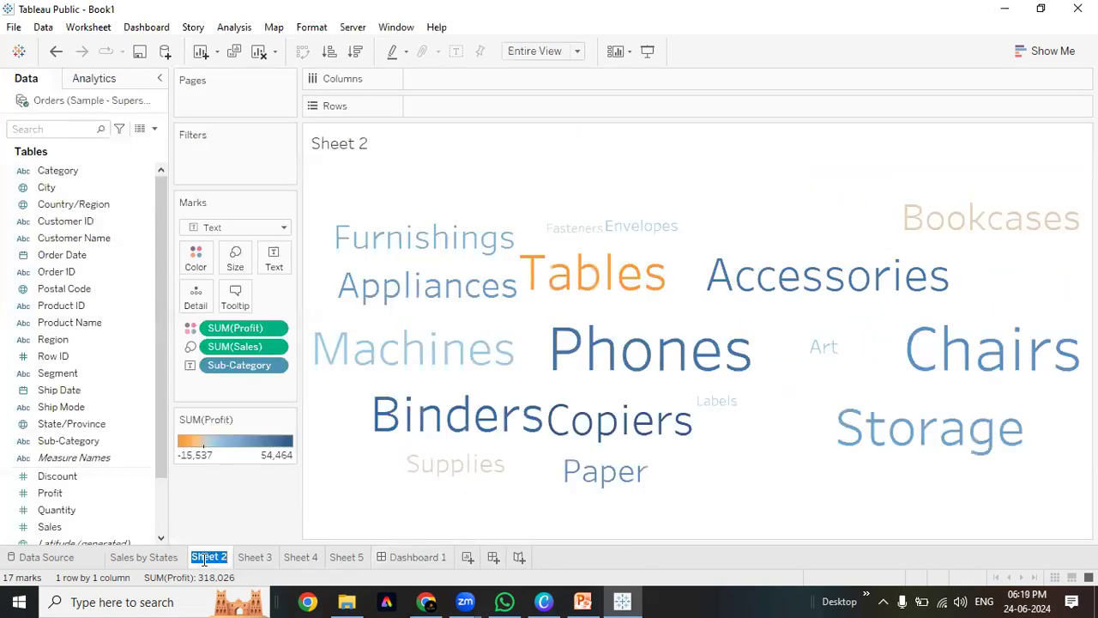
# Rename the word cloud sheet to 'Sub Category by Sales' and go back to Dashboard 1
pyautogui.write('Sup Category')
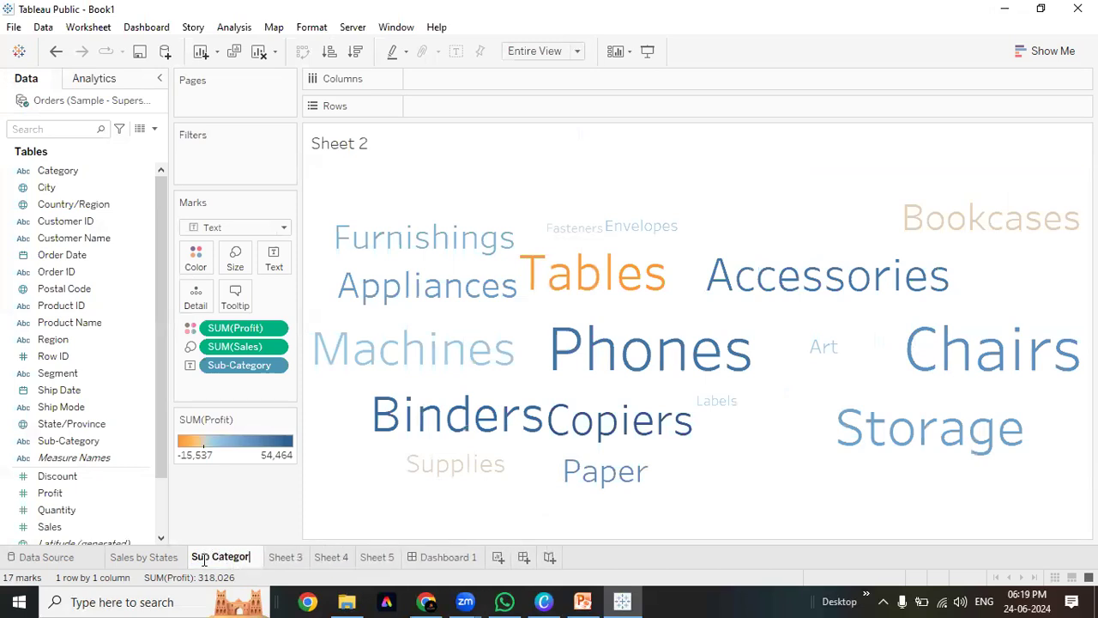
pyautogui.write('Sales')
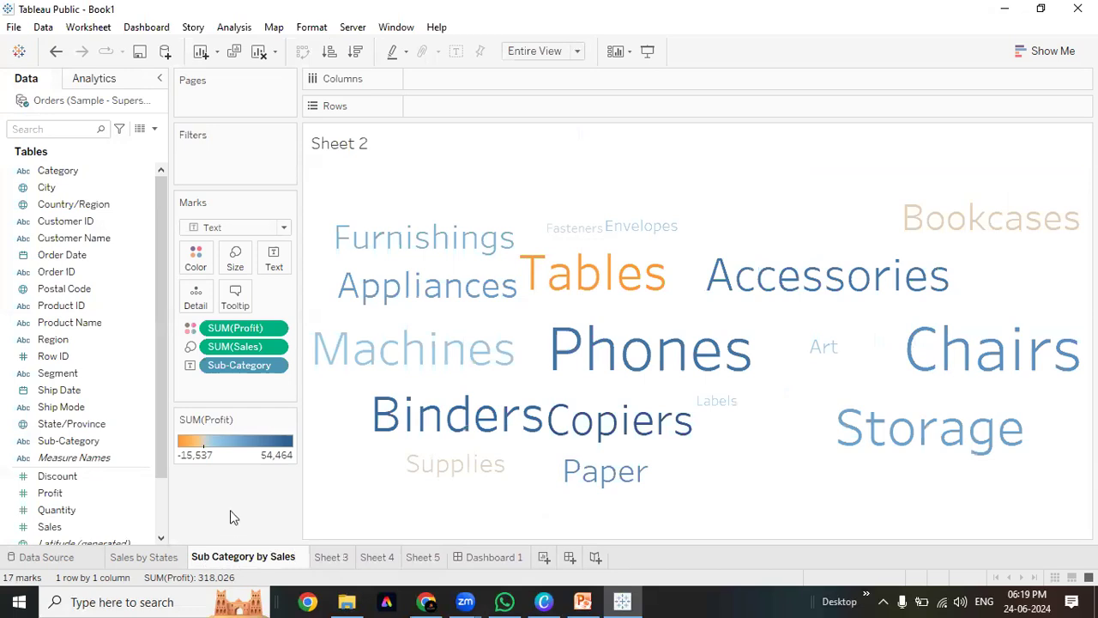
pyautogui.press('Return')
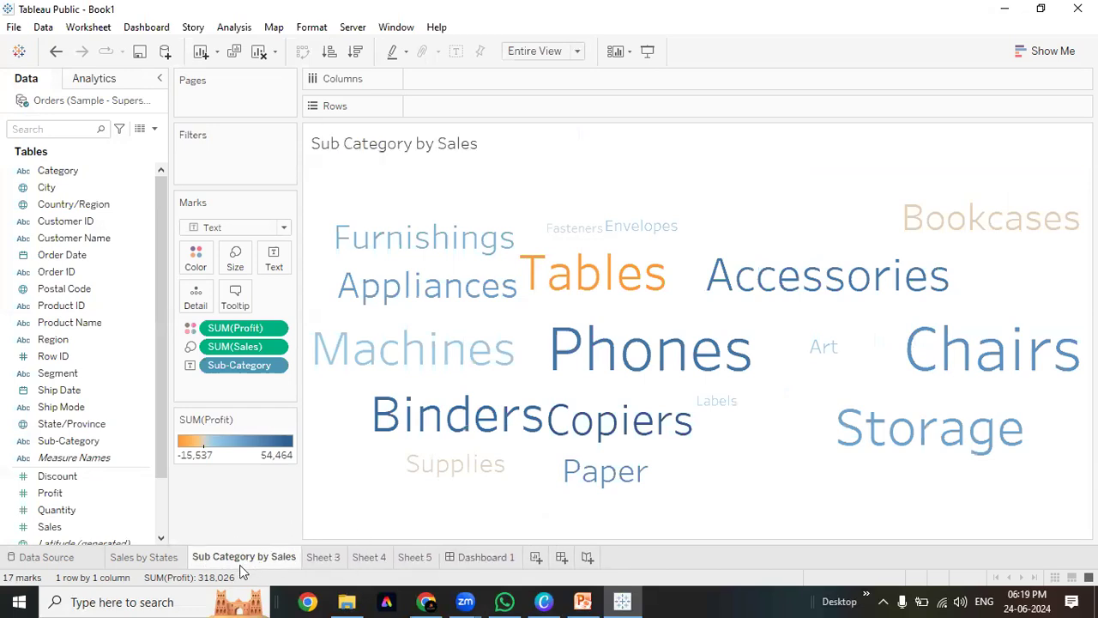
pyautogui.click(506, 558)
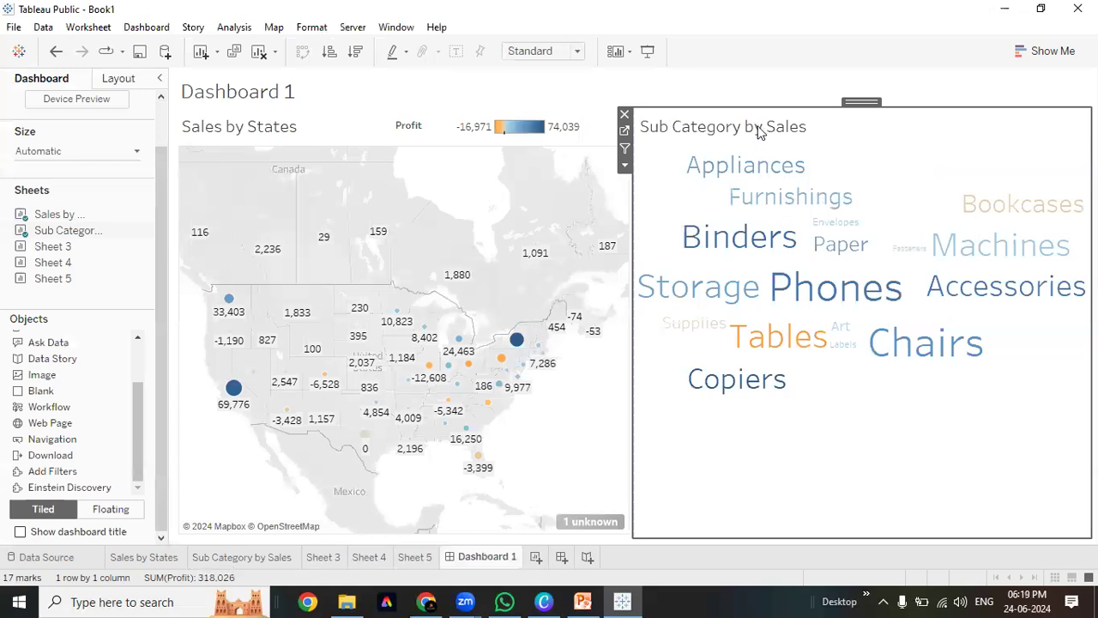
pyautogui.doubleClick(758, 131)
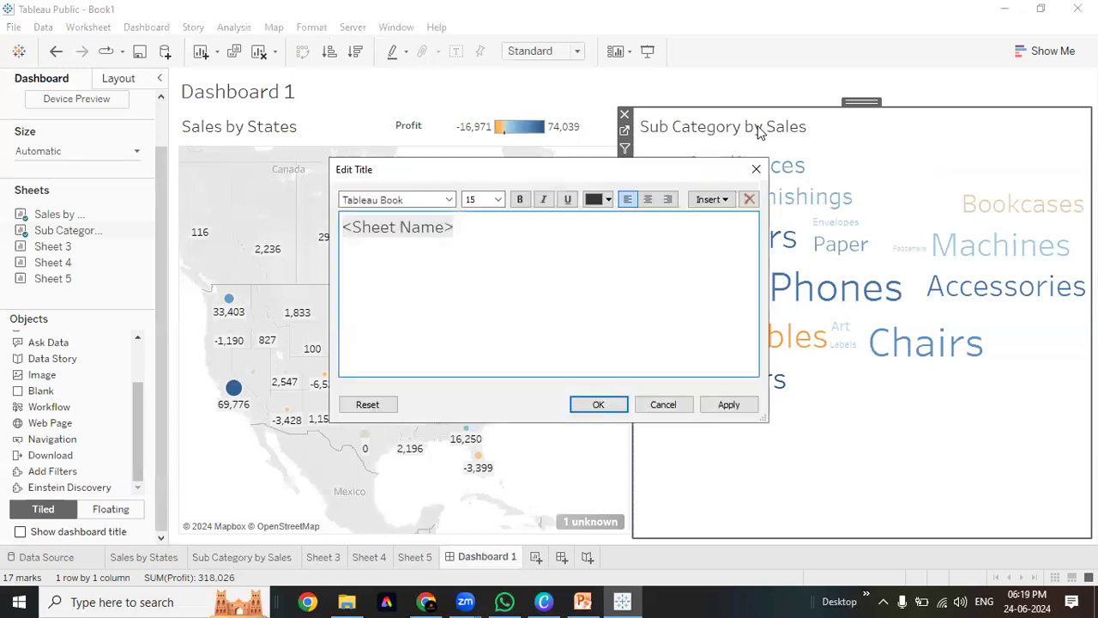
pyautogui.press('Escape')
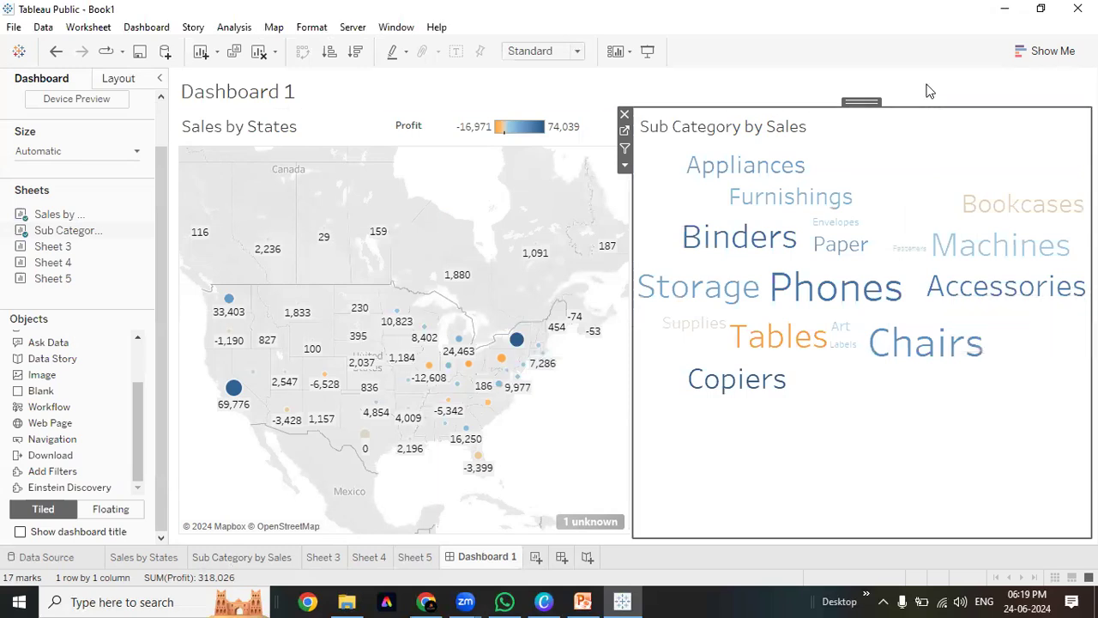
pyautogui.click(256, 136)
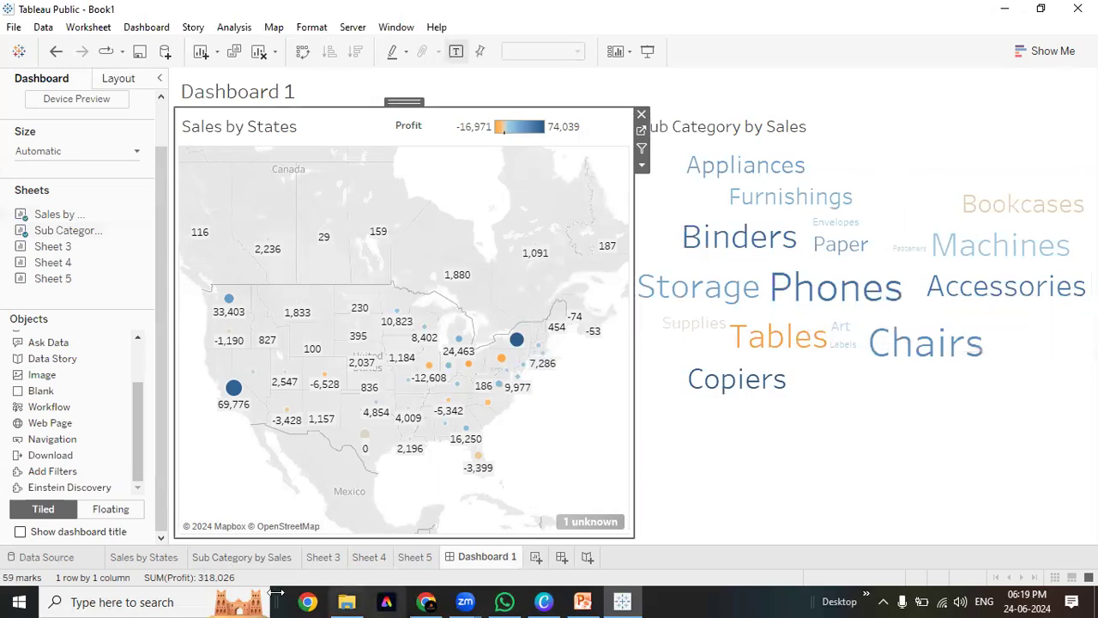
pyautogui.click(241, 563)
pyautogui.click(165, 560)
pyautogui.click(257, 561)
pyautogui.click(144, 561)
pyautogui.click(257, 557)
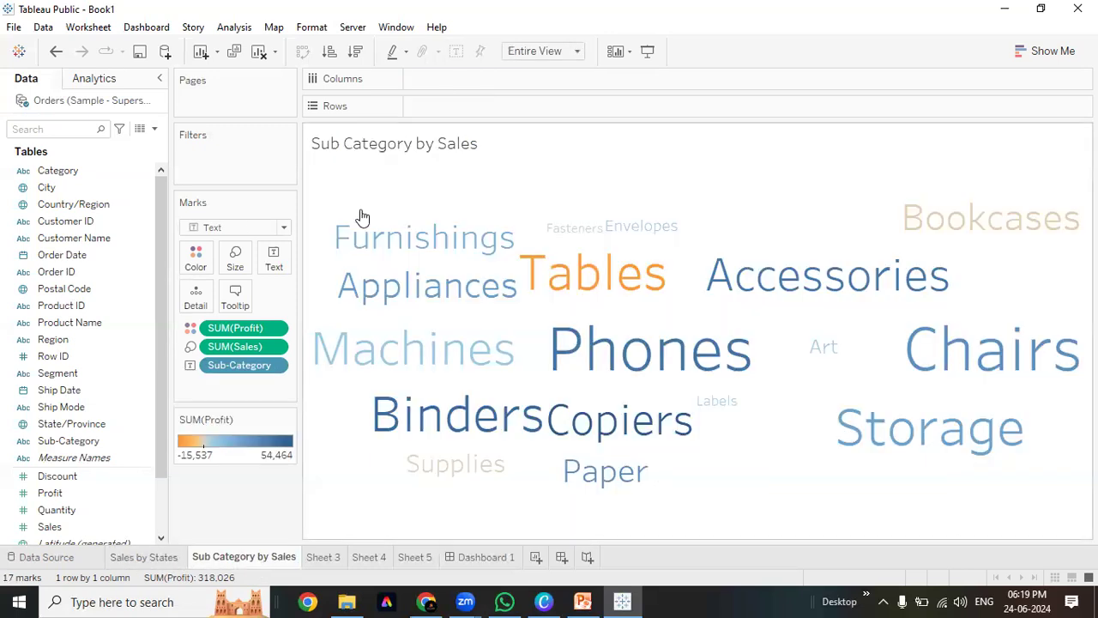
pyautogui.doubleClick(373, 145)
pyautogui.moveTo(491, 226); pyautogui.dragTo(301, 212)
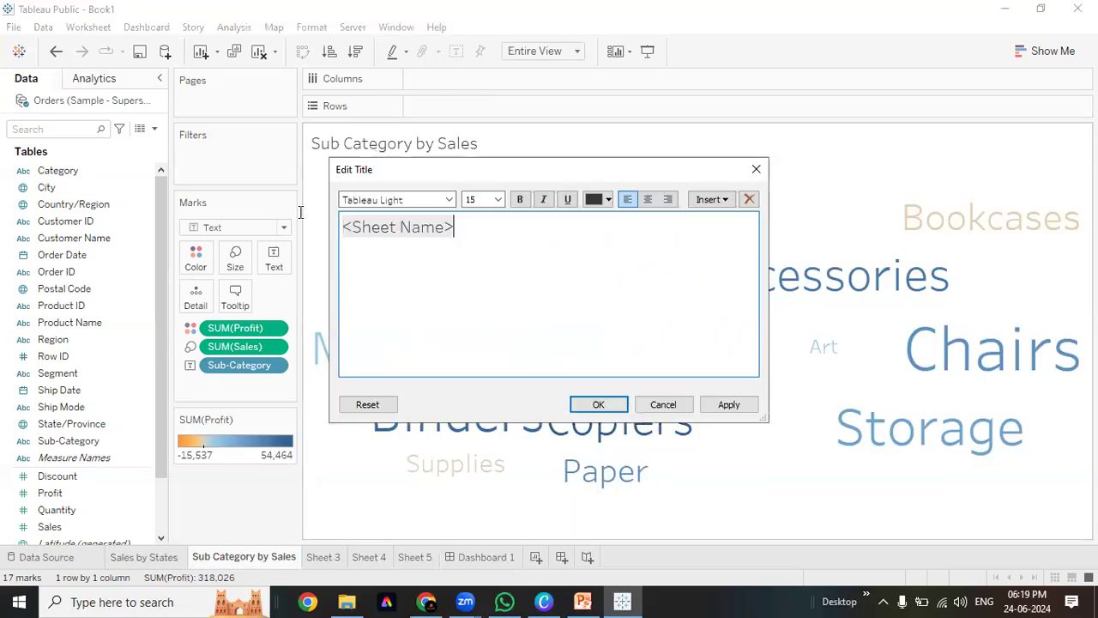
pyautogui.click(519, 201)
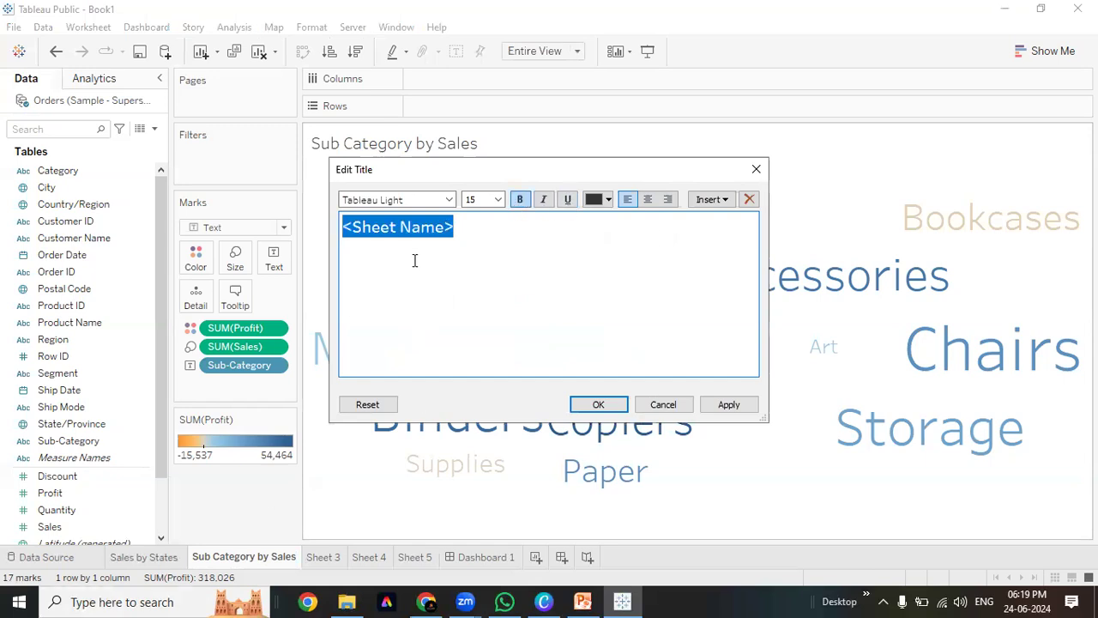
pyautogui.click(155, 559)
pyautogui.click(264, 559)
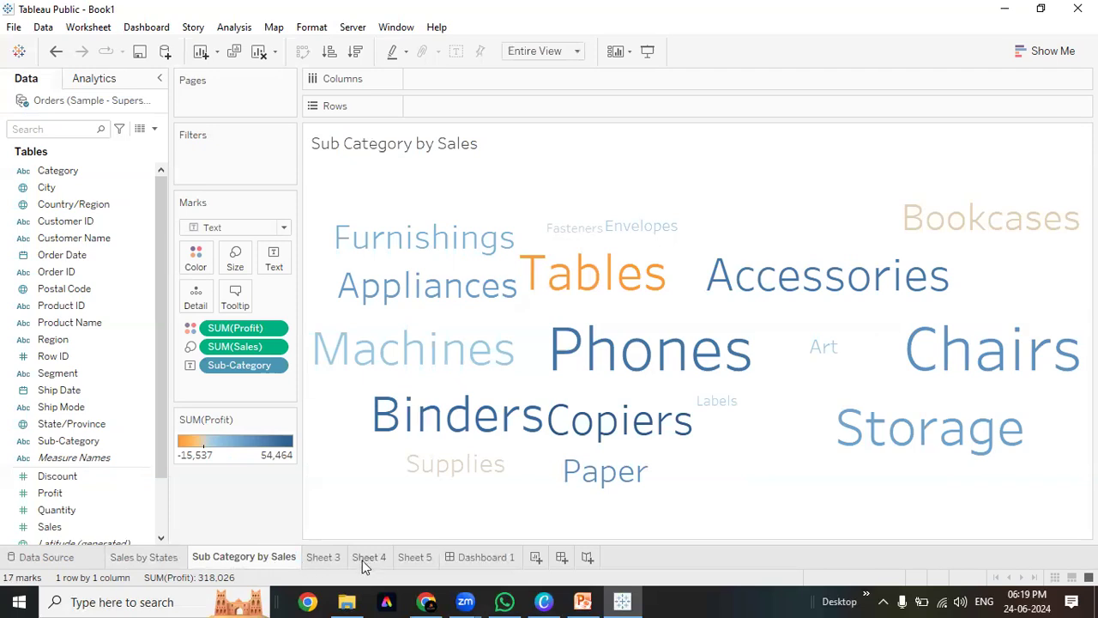
pyautogui.click(313, 559)
pyautogui.click(472, 559)
pyautogui.moveTo(52, 246); pyautogui.dragTo(468, 171)
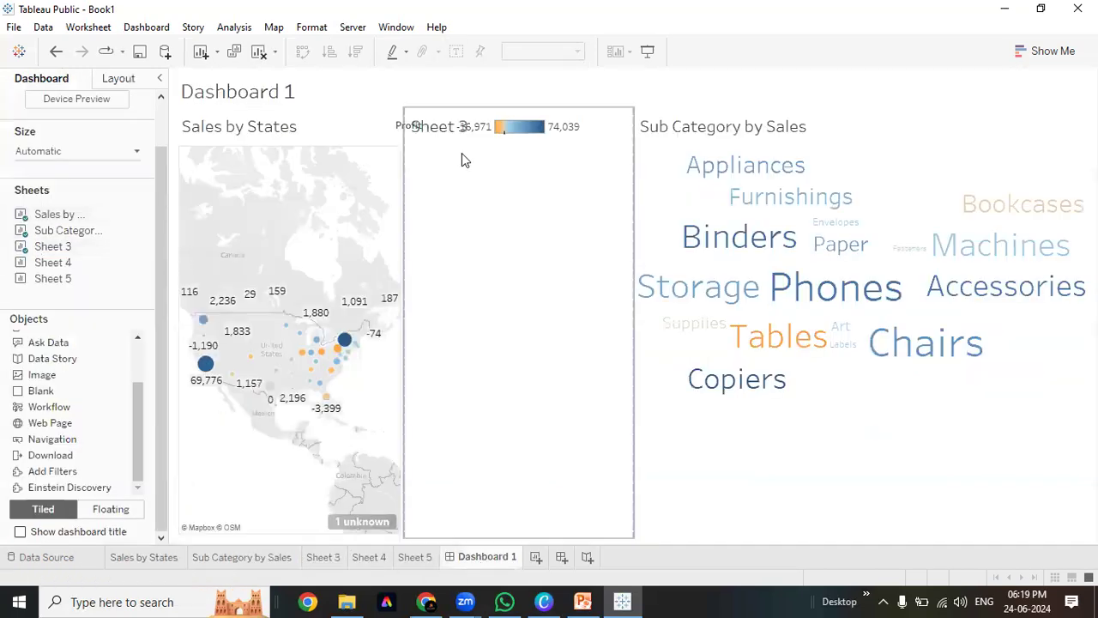
# Place Sheet 3 below the Sales by States map and move the Profit legend to the map title's right
pyautogui.click(460, 129)
pyautogui.moveTo(494, 110); pyautogui.dragTo(316, 111)
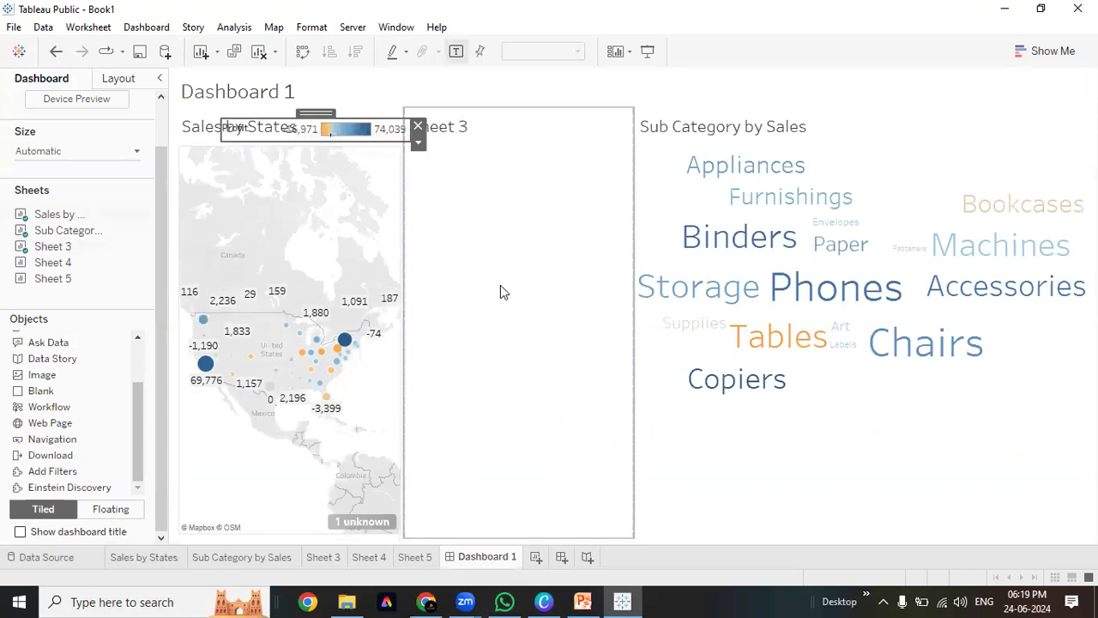
pyautogui.click(502, 291)
pyautogui.moveTo(515, 110); pyautogui.dragTo(292, 439)
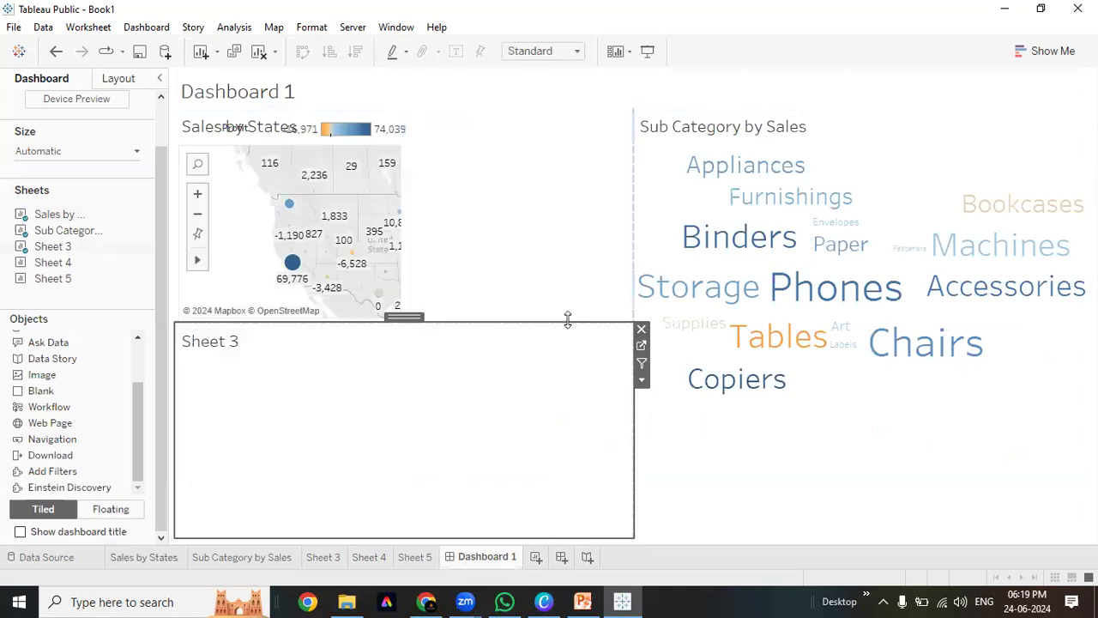
pyautogui.click(283, 128)
pyautogui.moveTo(495, 120); pyautogui.dragTo(536, 112)
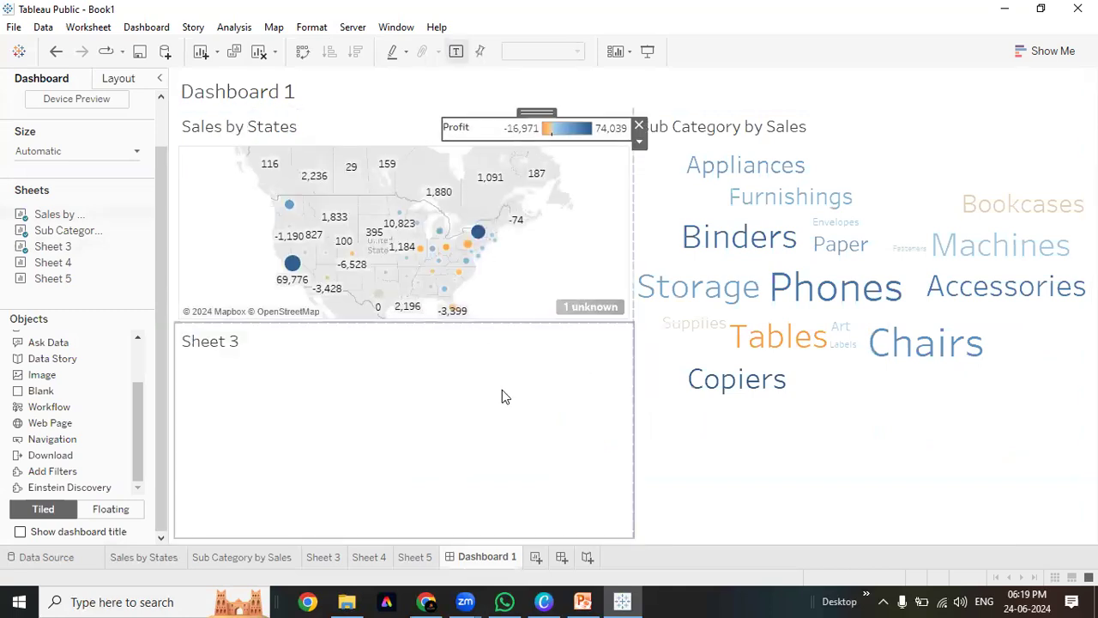
pyautogui.click(507, 450)
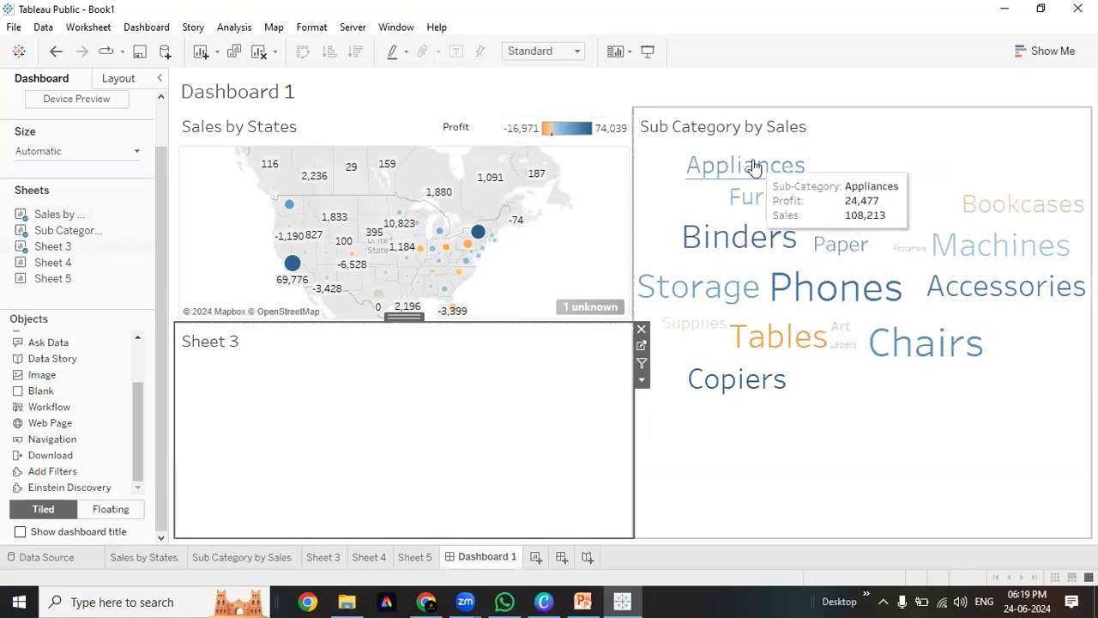
# Replace the Sheet 3 panel's title placeholder with 'Sales VS Profit' and apply it
pyautogui.doubleClick(211, 343)
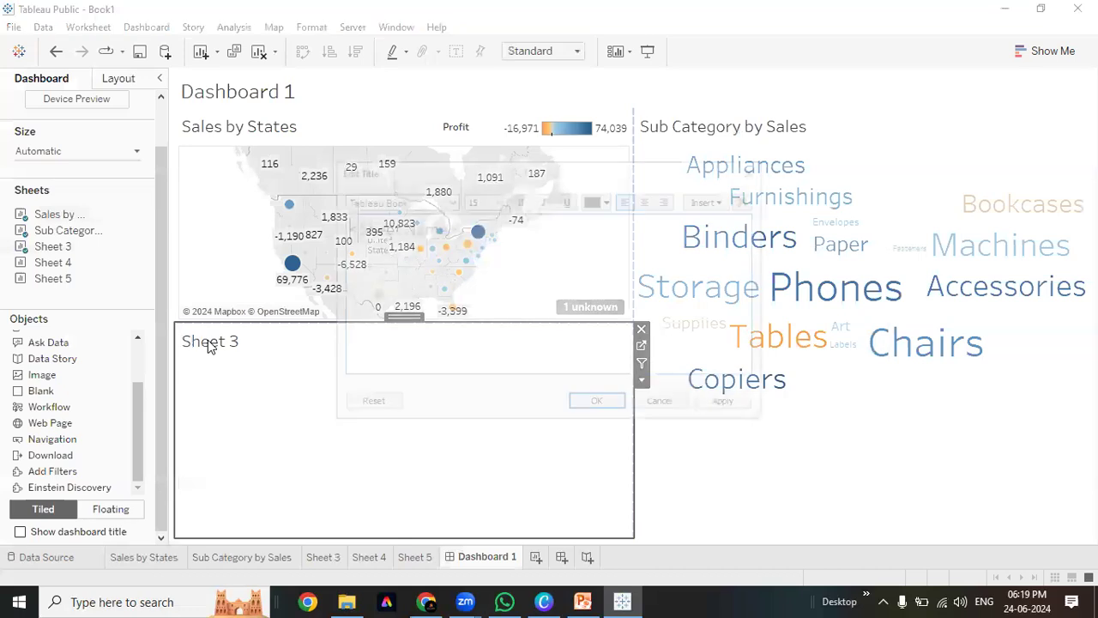
pyautogui.moveTo(543, 241); pyautogui.dragTo(196, 220)
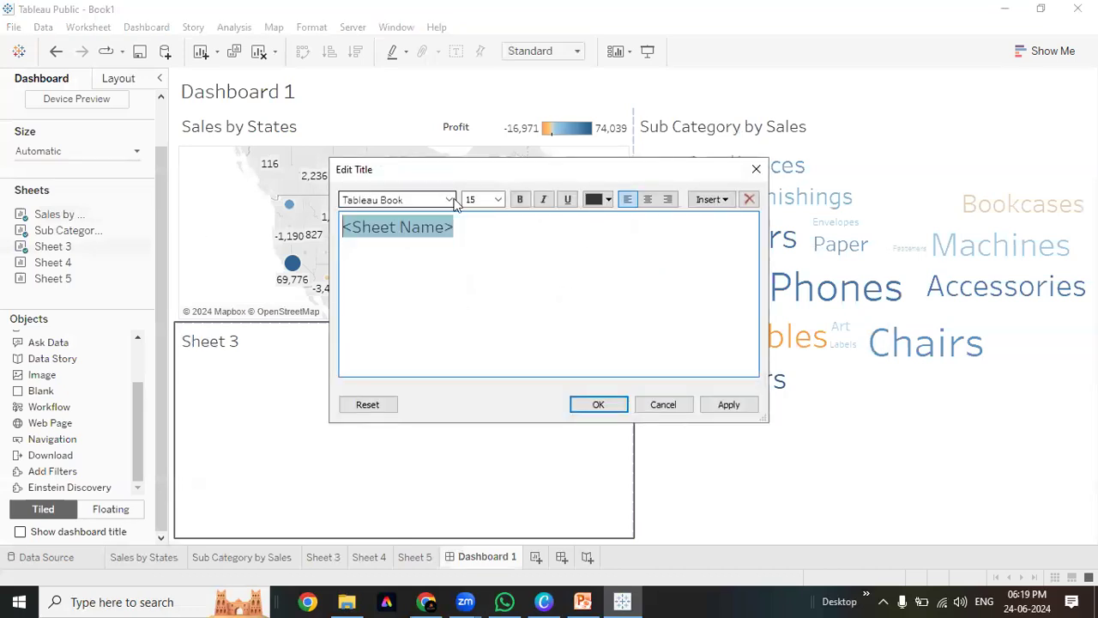
pyautogui.moveTo(443, 226); pyautogui.dragTo(355, 228)
pyautogui.press('BackSpace')
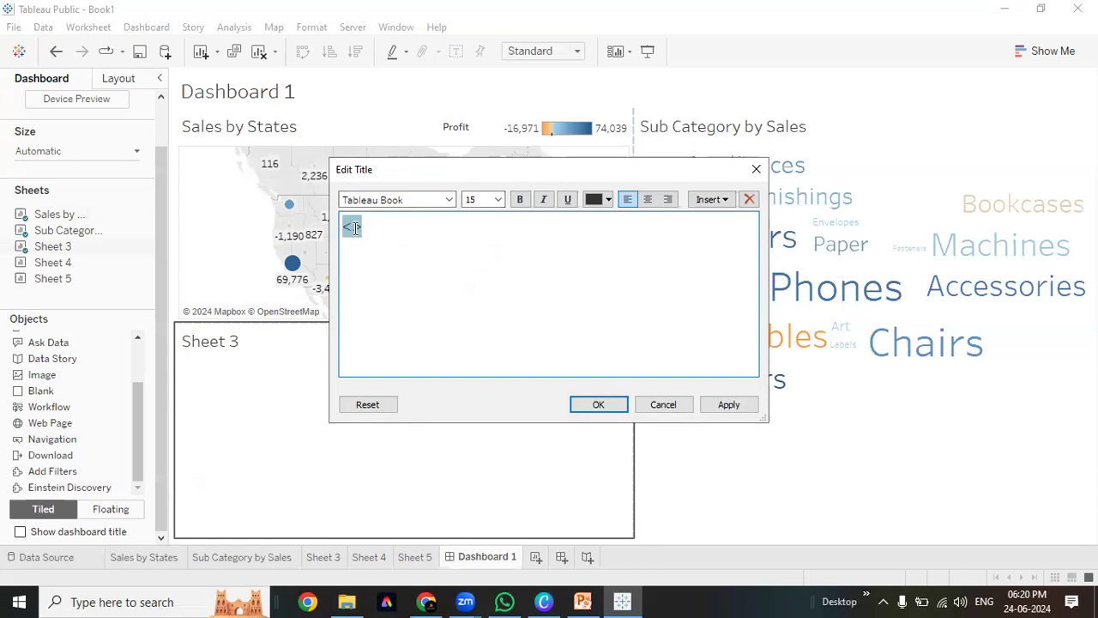
pyautogui.write('Sales VS Profit')
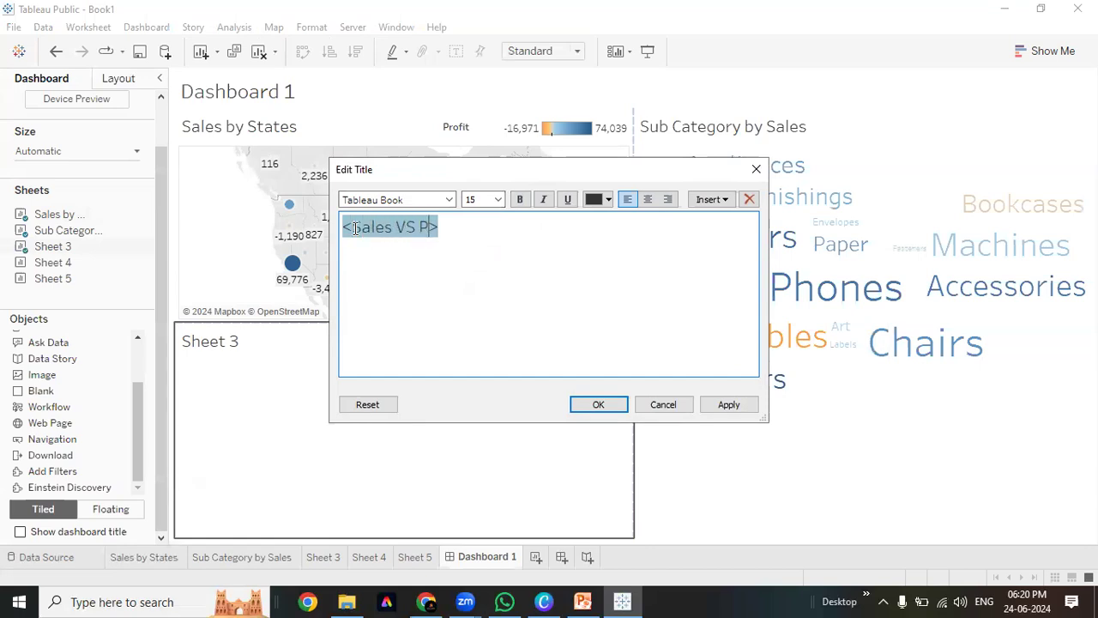
pyautogui.click(731, 404)
pyautogui.click(601, 407)
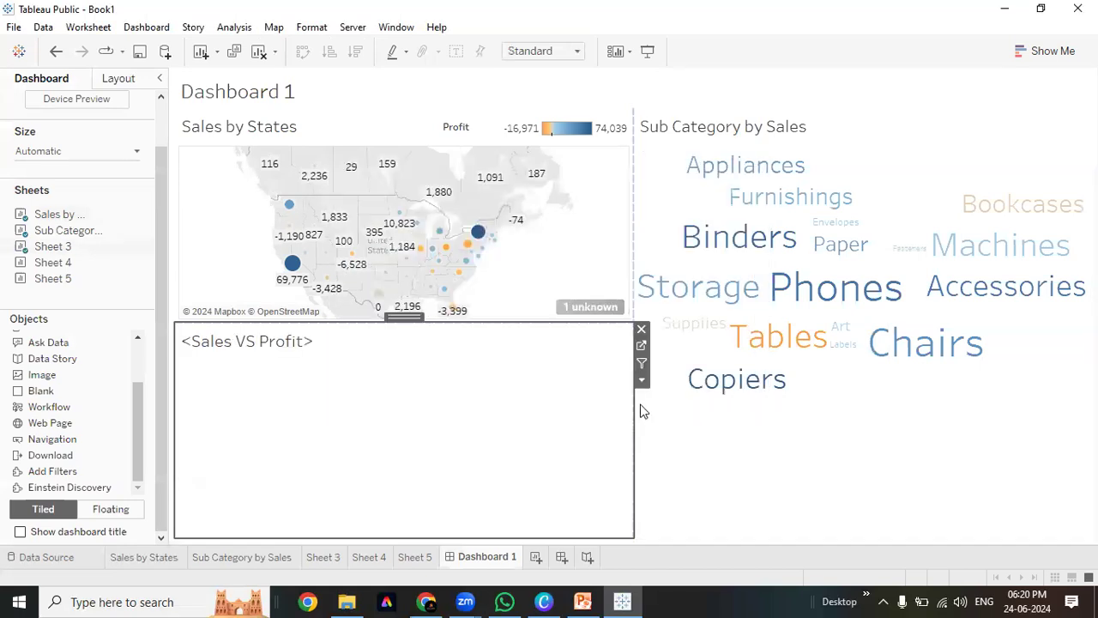
# Undo the panel title and rename Sheet 3 to 'Sales Vs Profit Analysis', back on Dashboard 1
pyautogui.hotkey('ctrl', 'z')
pyautogui.doubleClick(323, 557)
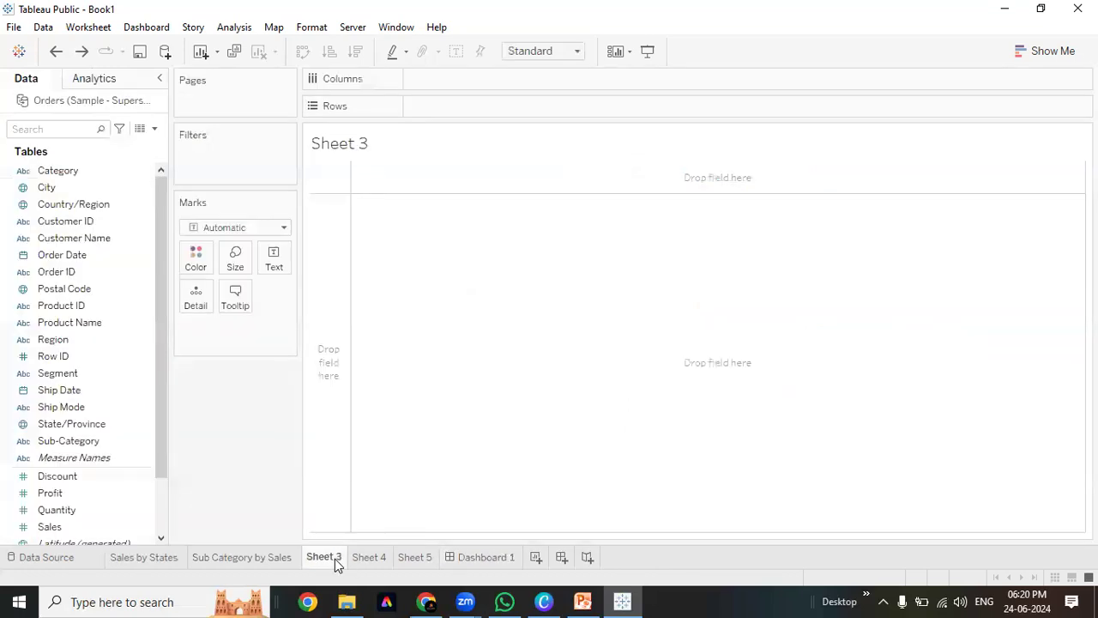
pyautogui.write('Sales Vs Profit')
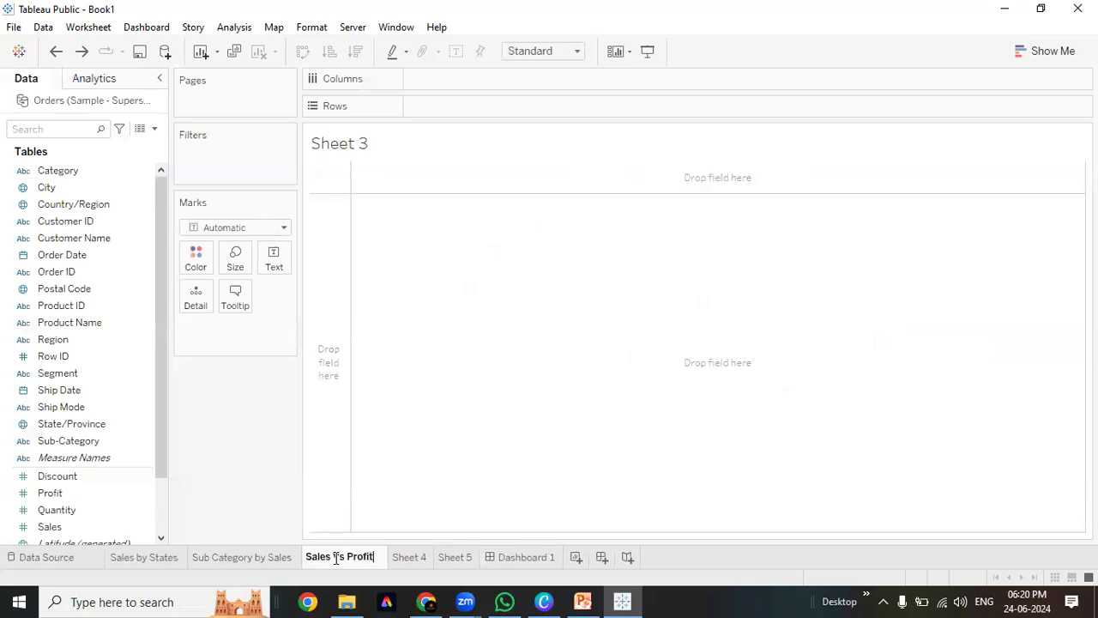
pyautogui.write(' Analysis')
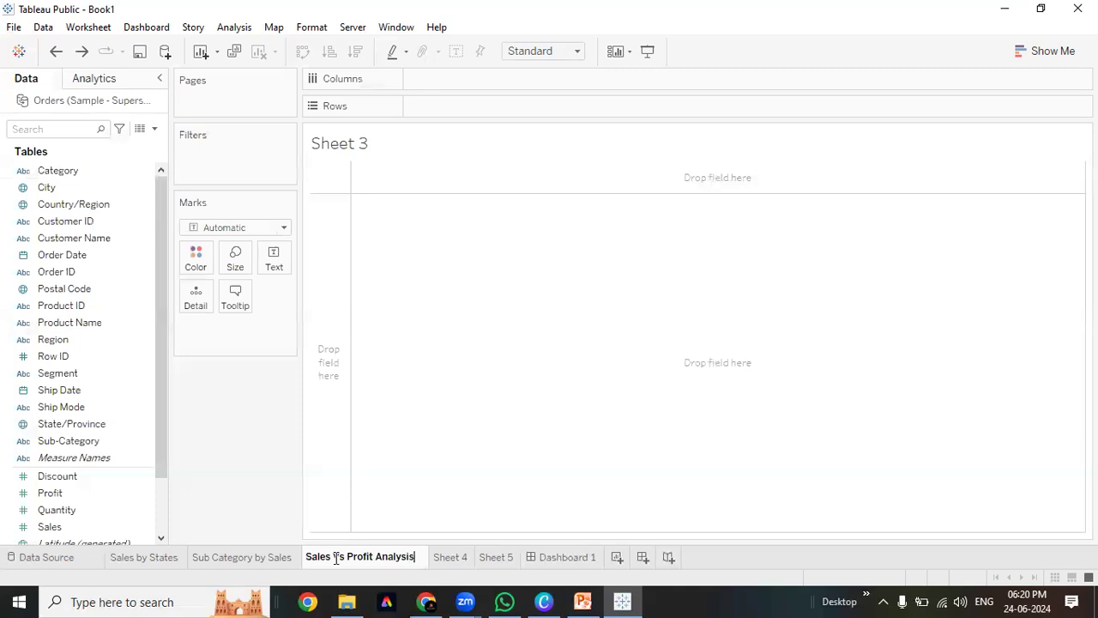
pyautogui.click(338, 500)
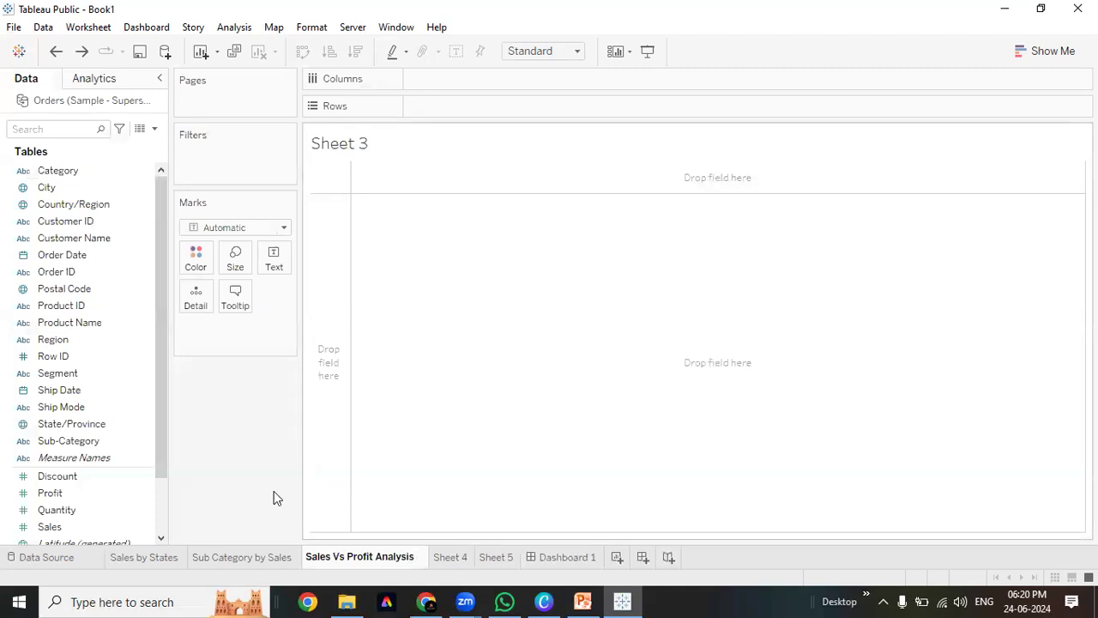
pyautogui.click(559, 558)
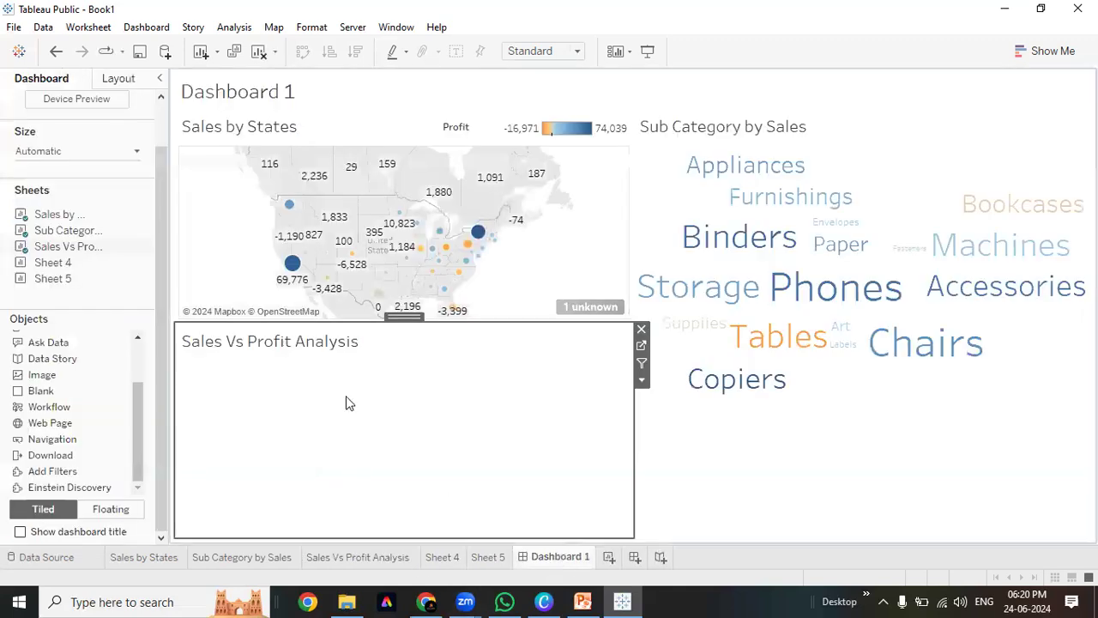
pyautogui.click(358, 120)
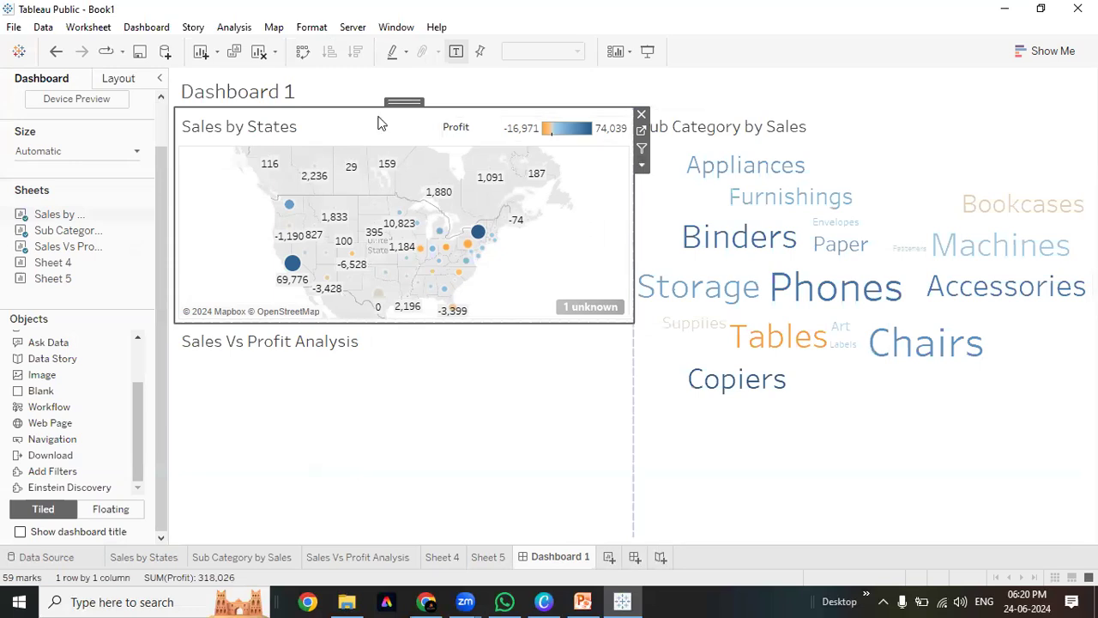
# Check the map panel's options menu without changes, then select the Sales Vs Profit Analysis zone
pyautogui.click(643, 168)
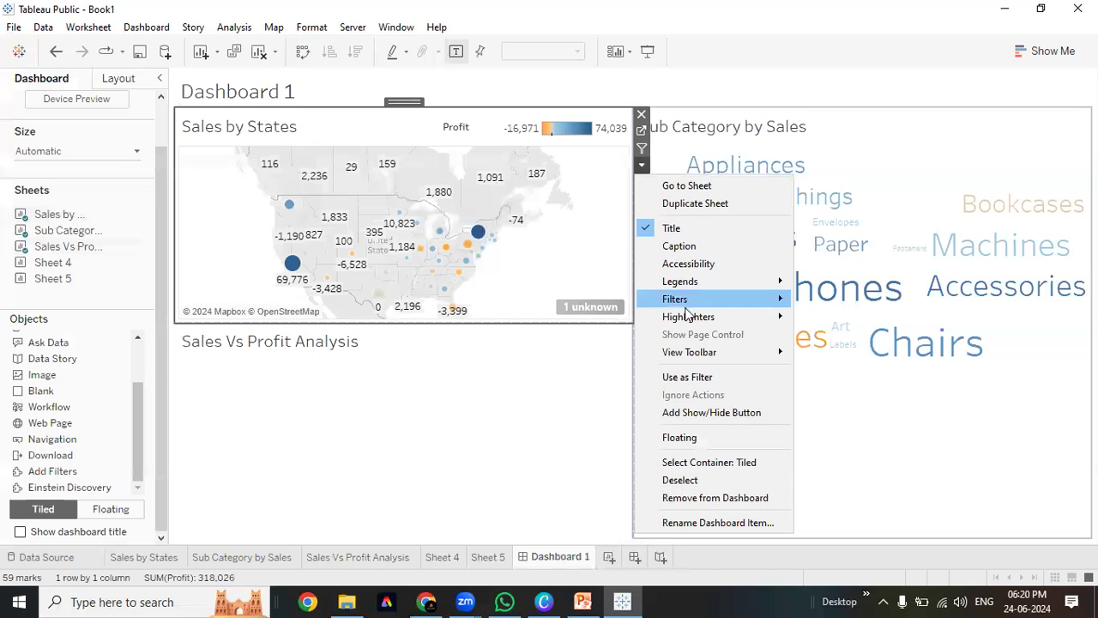
pyautogui.moveTo(691, 307)
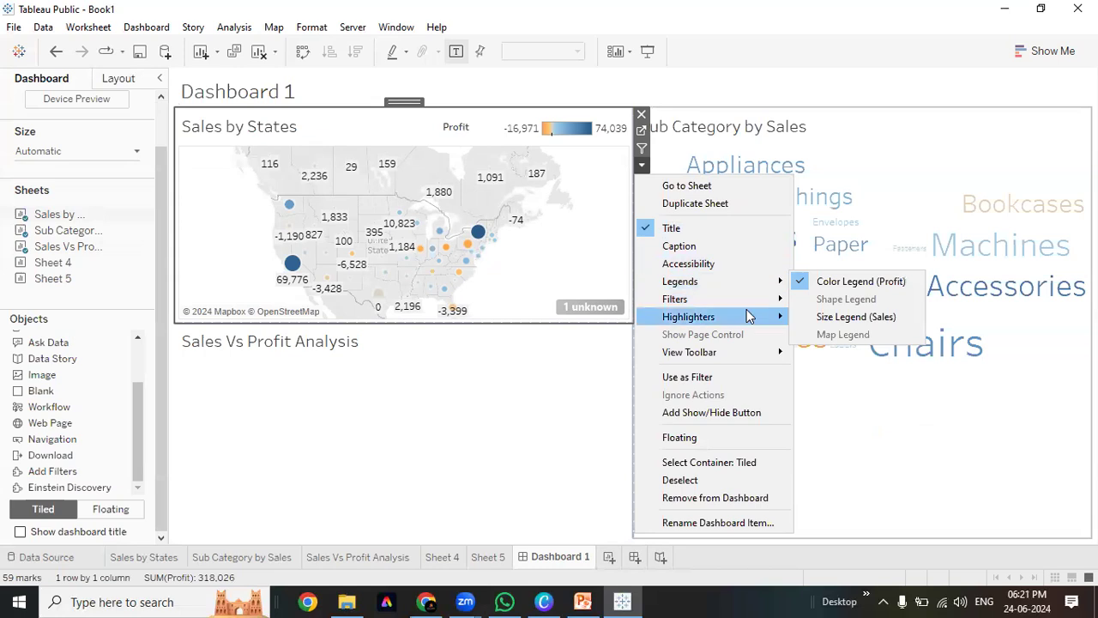
pyautogui.moveTo(756, 299)
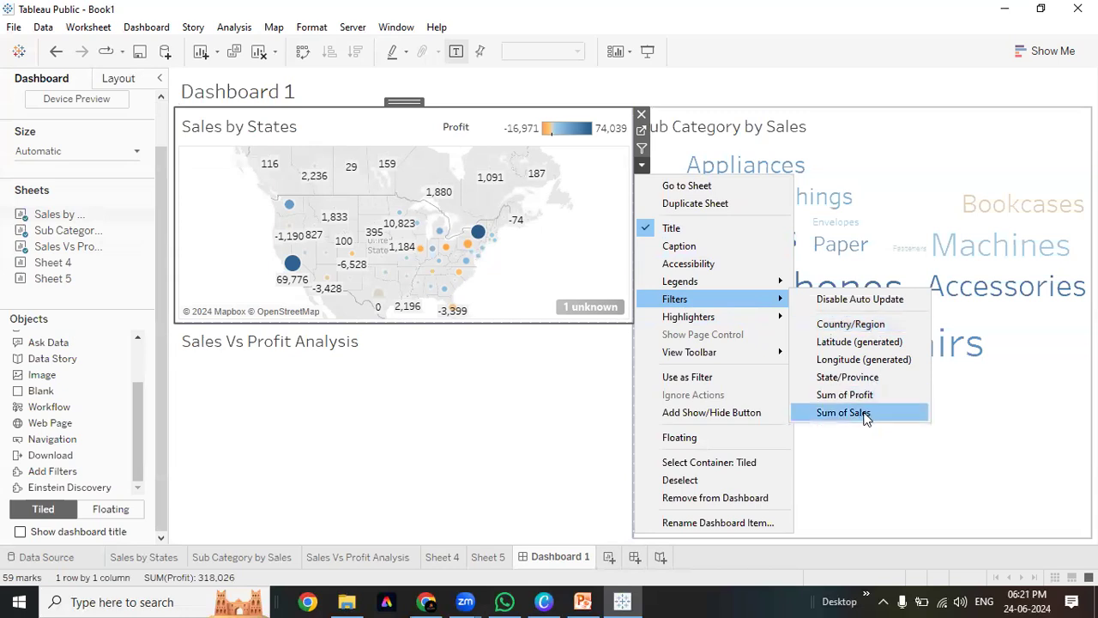
pyautogui.click(356, 460)
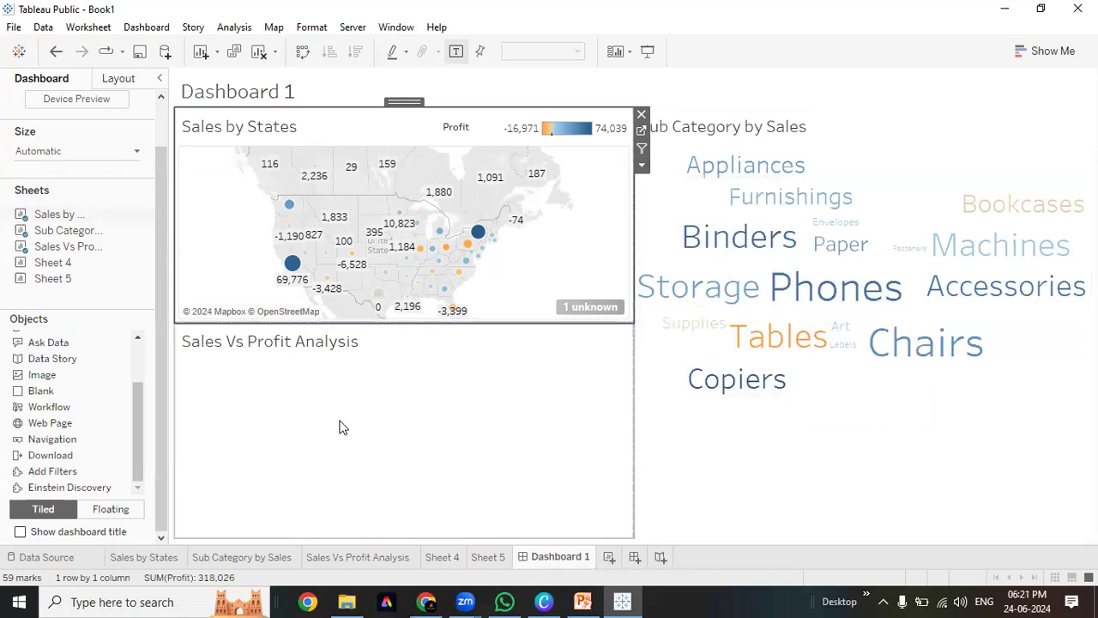
pyautogui.click(337, 410)
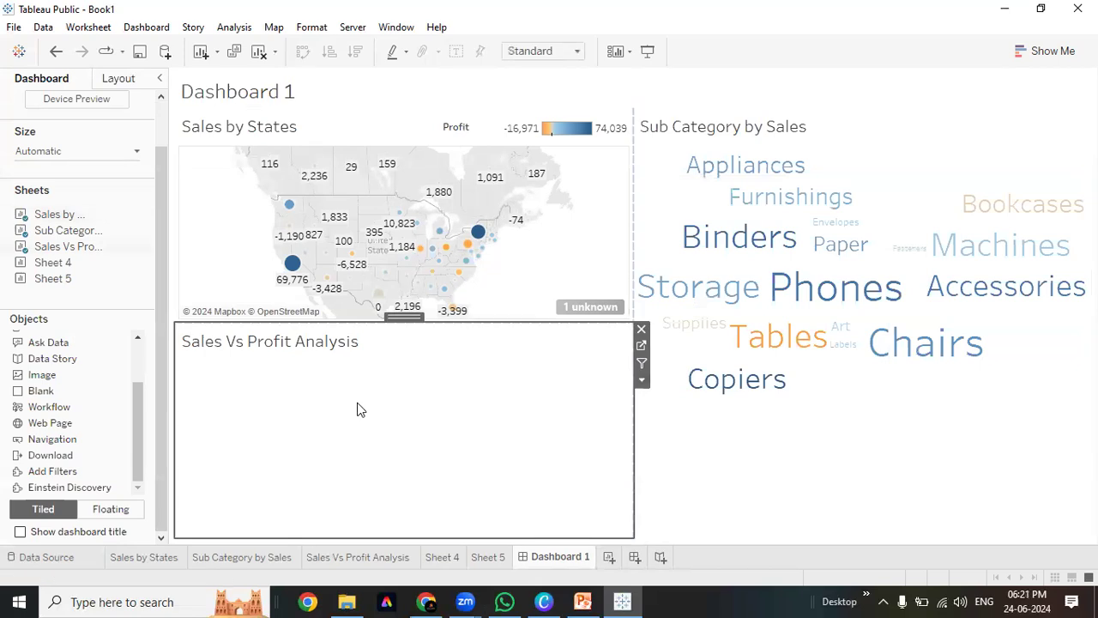
# Open the Sales Vs Profit Analysis worksheet and set its fit to Entire View
pyautogui.click(844, 475)
pyautogui.click(420, 431)
pyautogui.click(543, 52)
pyautogui.click(544, 121)
pyautogui.click(358, 557)
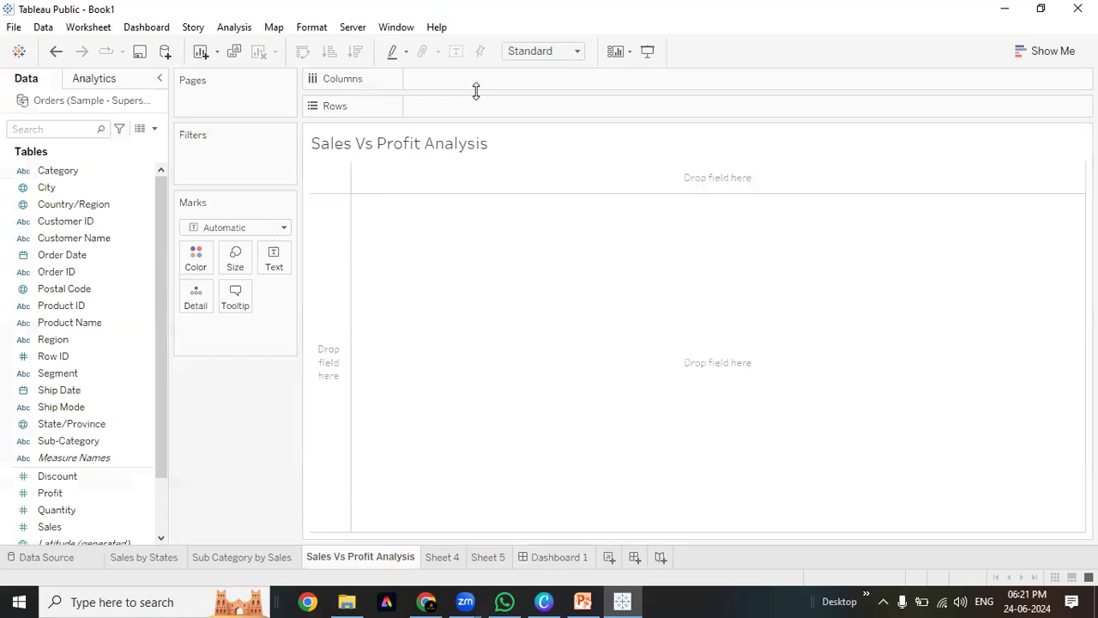
pyautogui.click(547, 52)
pyautogui.click(550, 110)
# Select the Sales, Quantity and Product Name fields together in the Data pane
pyautogui.scroll(-1, 146, 415)
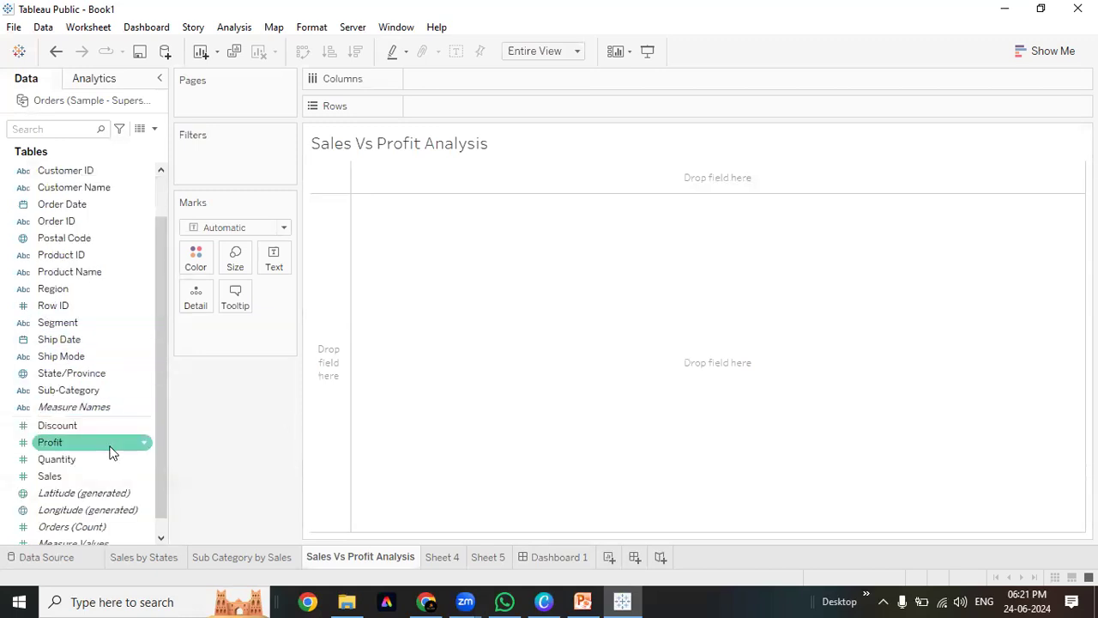
pyautogui.scroll(-1, 109, 453)
pyautogui.click(105, 459)
pyautogui.keyDown('ctrl'); pyautogui.click(100, 411); pyautogui.keyUp('ctrl')
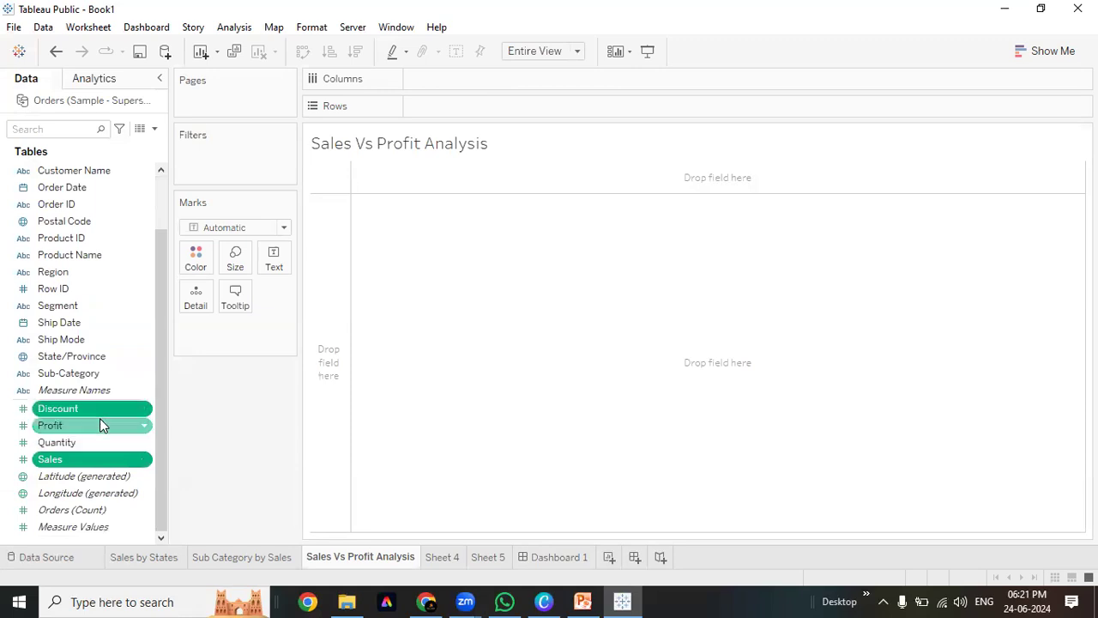
pyautogui.keyDown('ctrl'); pyautogui.click(90, 444); pyautogui.keyUp('ctrl')
pyautogui.click(93, 410)
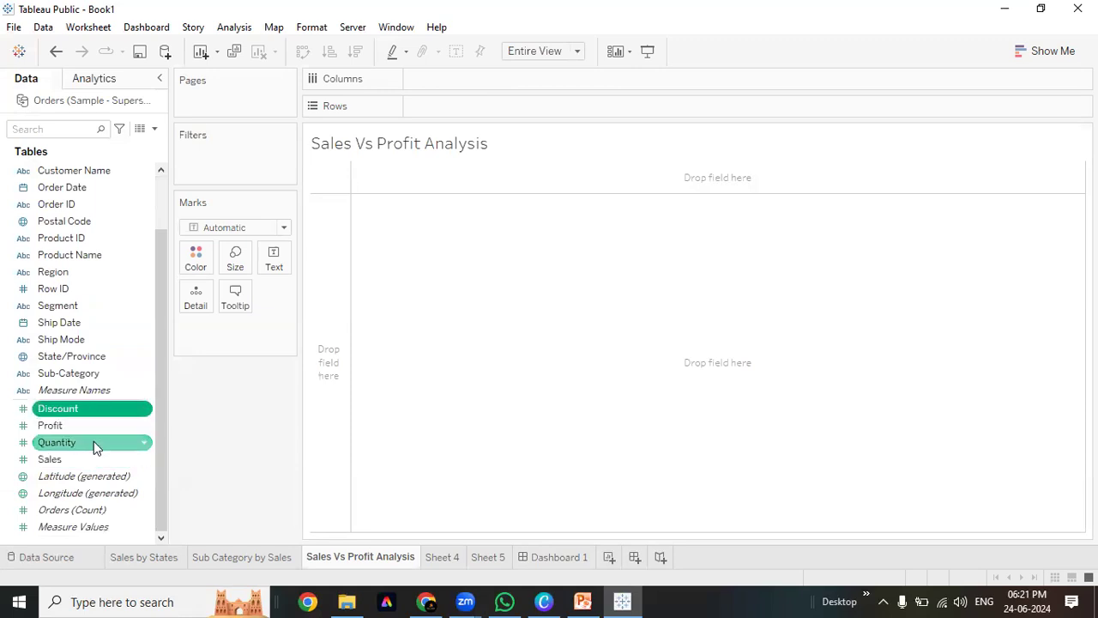
pyautogui.click(94, 442)
pyautogui.keyDown('ctrl'); pyautogui.click(93, 462); pyautogui.keyUp('ctrl')
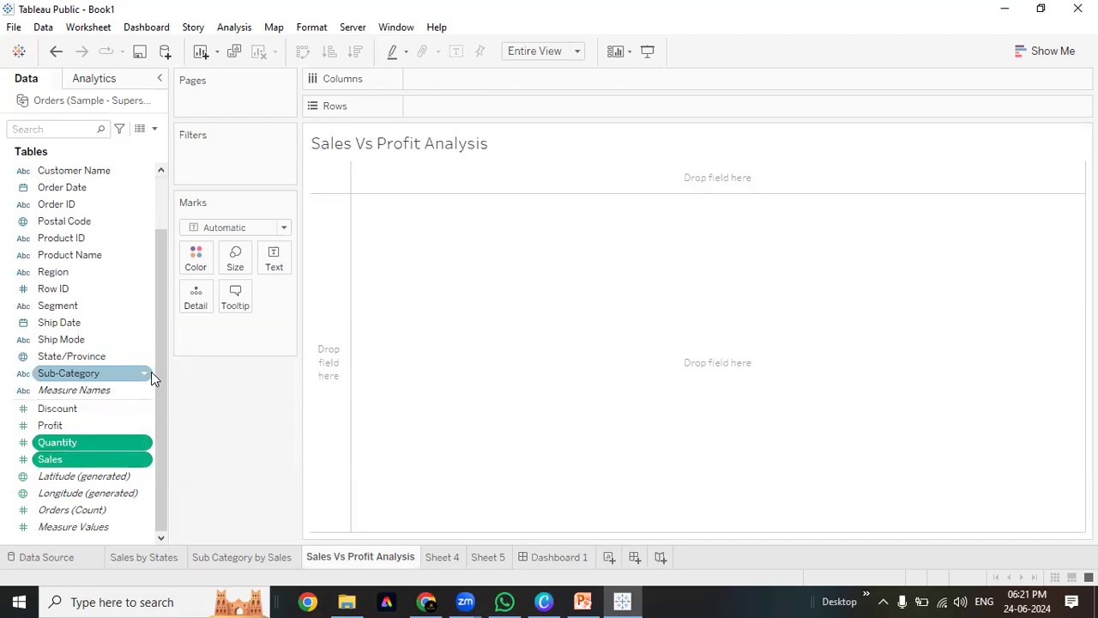
pyautogui.keyDown('ctrl'); pyautogui.click(97, 255); pyautogui.keyUp('ctrl')
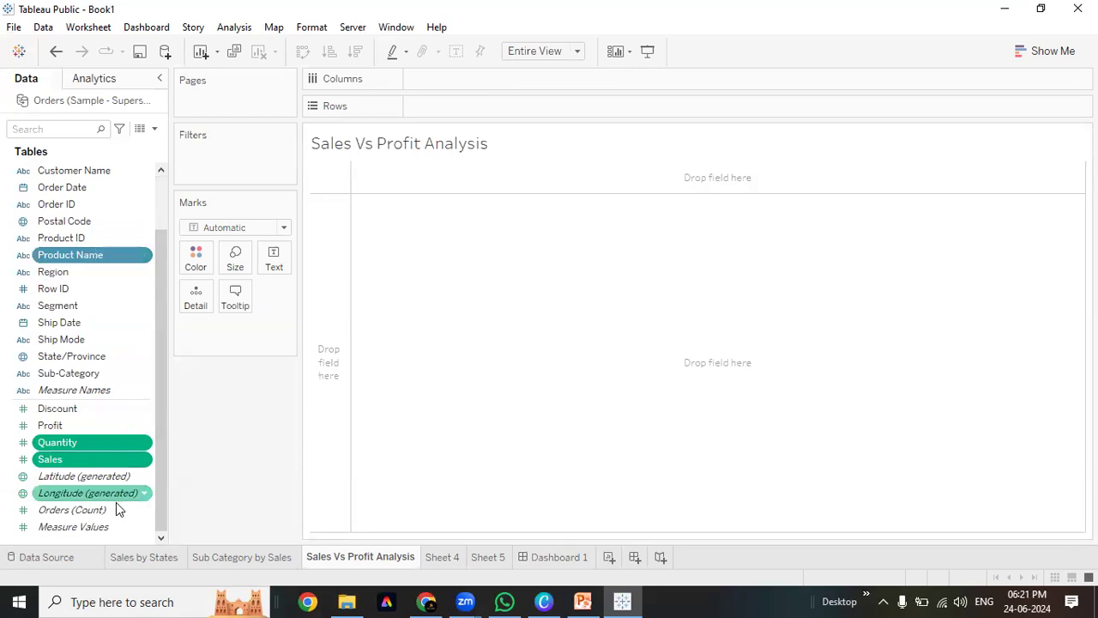
# Build a Show Me scatter plot fitted to Entire View, then return to Dashboard 1
pyautogui.click(1040, 54)
pyautogui.click(964, 319)
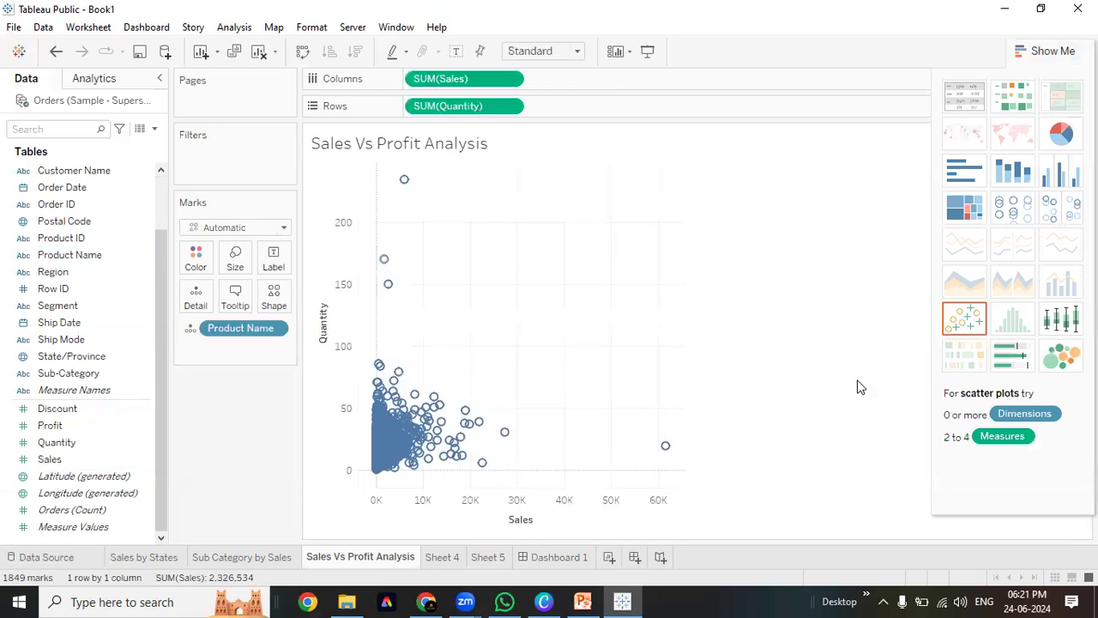
pyautogui.click(523, 59)
pyautogui.click(531, 109)
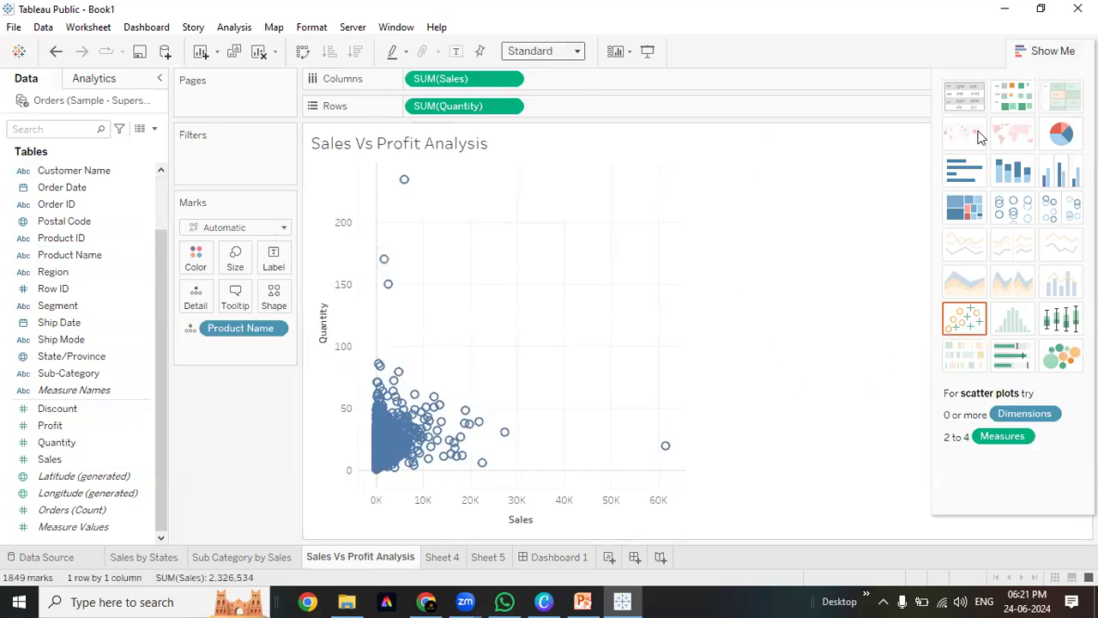
pyautogui.click(1045, 51)
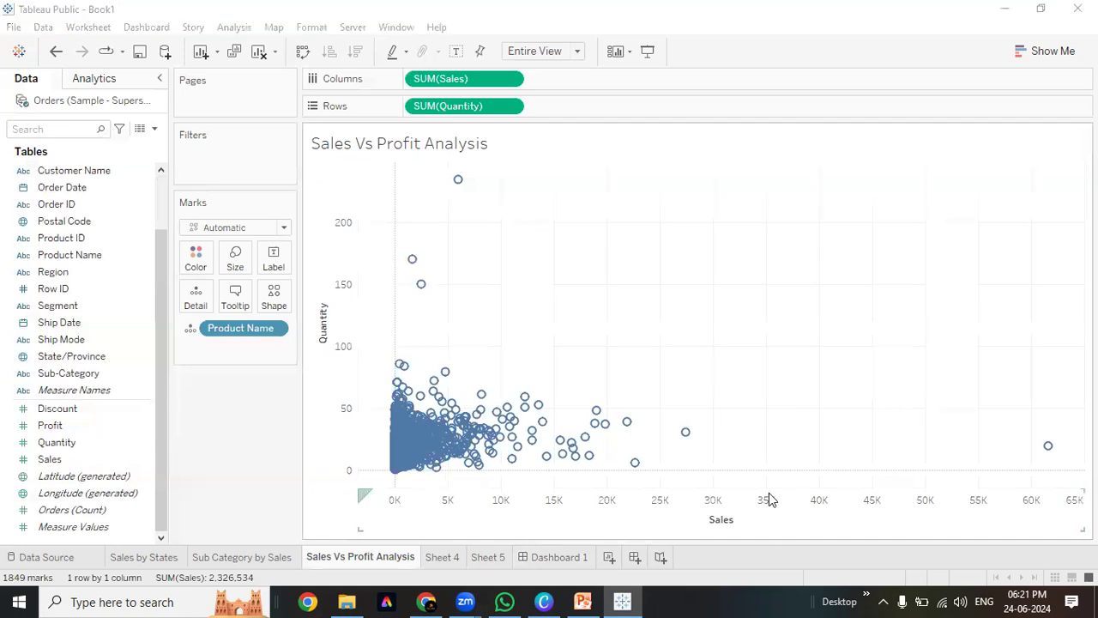
pyautogui.click(264, 501)
pyautogui.click(559, 558)
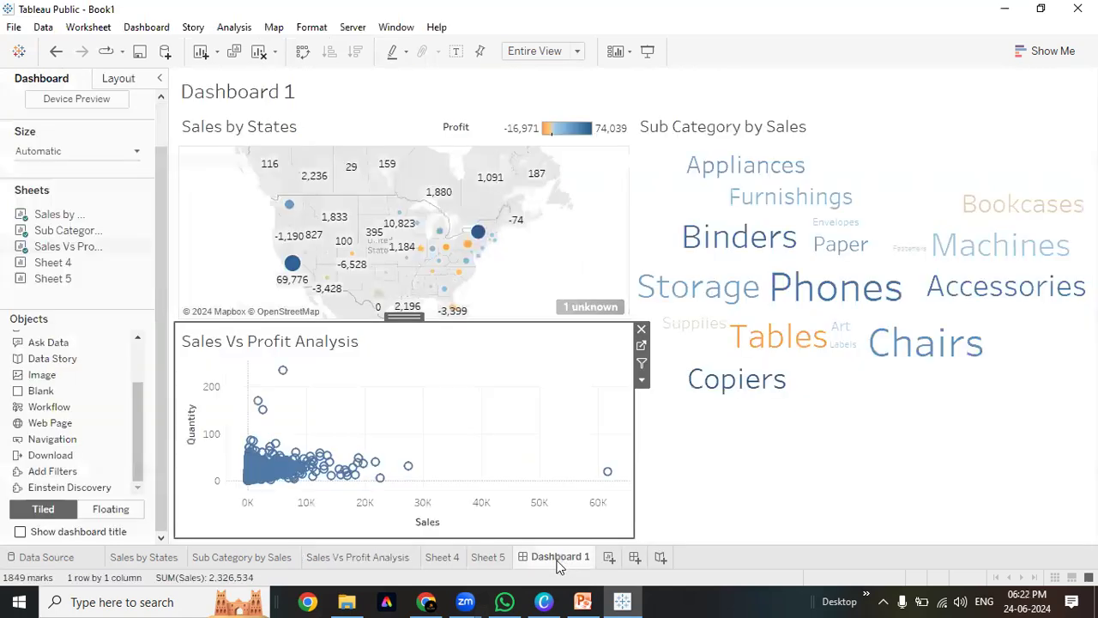
# Hide the Sales and Quantity axis headers on the dashboard scatter plot
pyautogui.rightClick(375, 505)
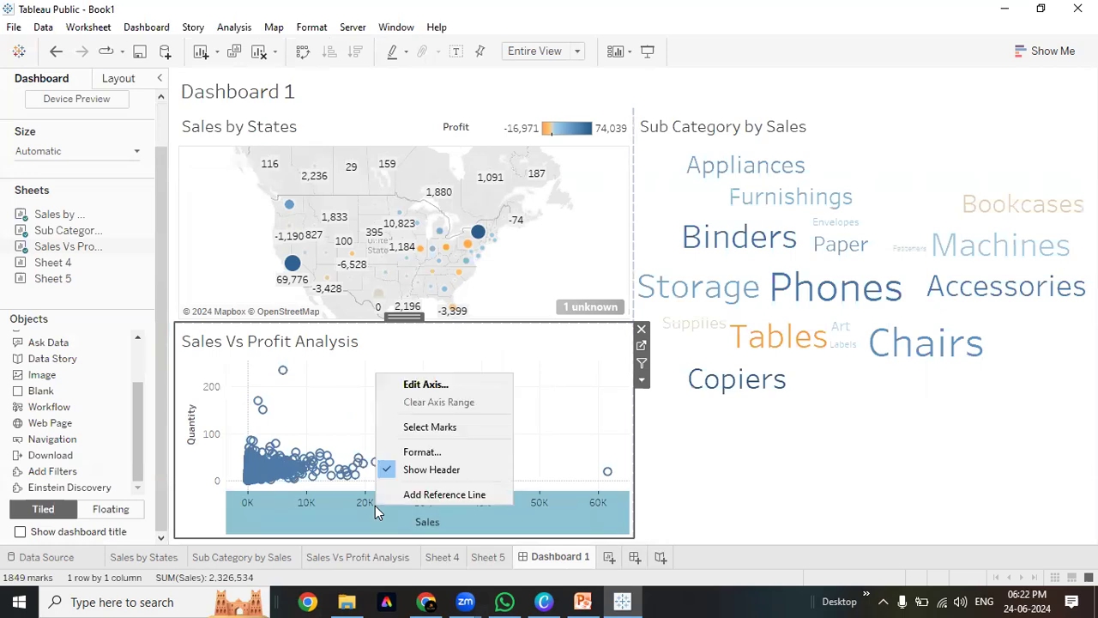
pyautogui.click(436, 472)
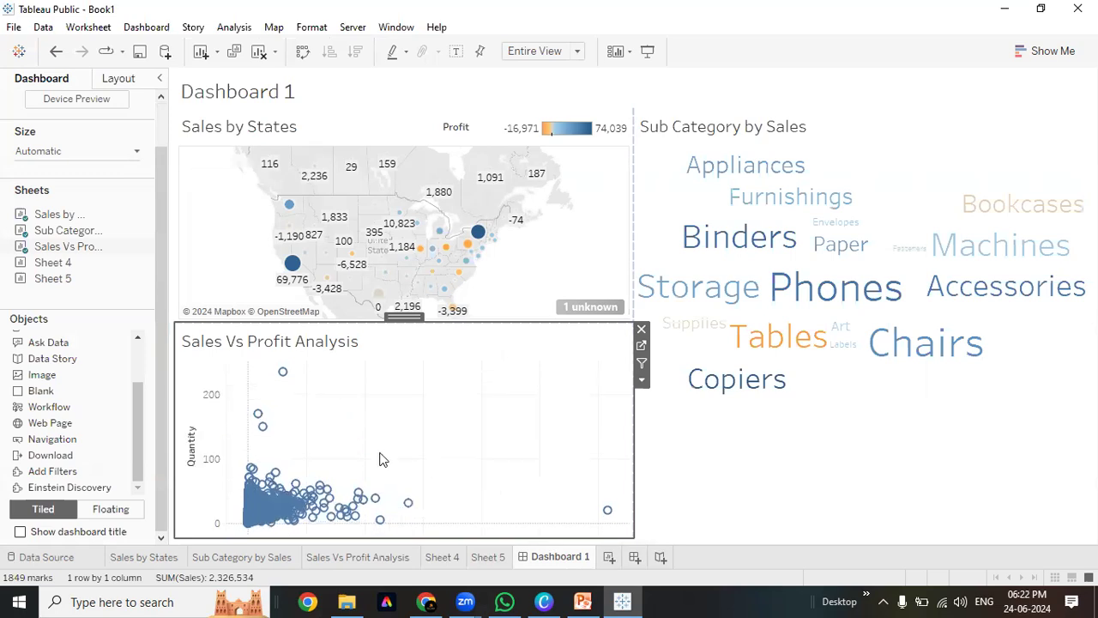
pyautogui.rightClick(228, 437)
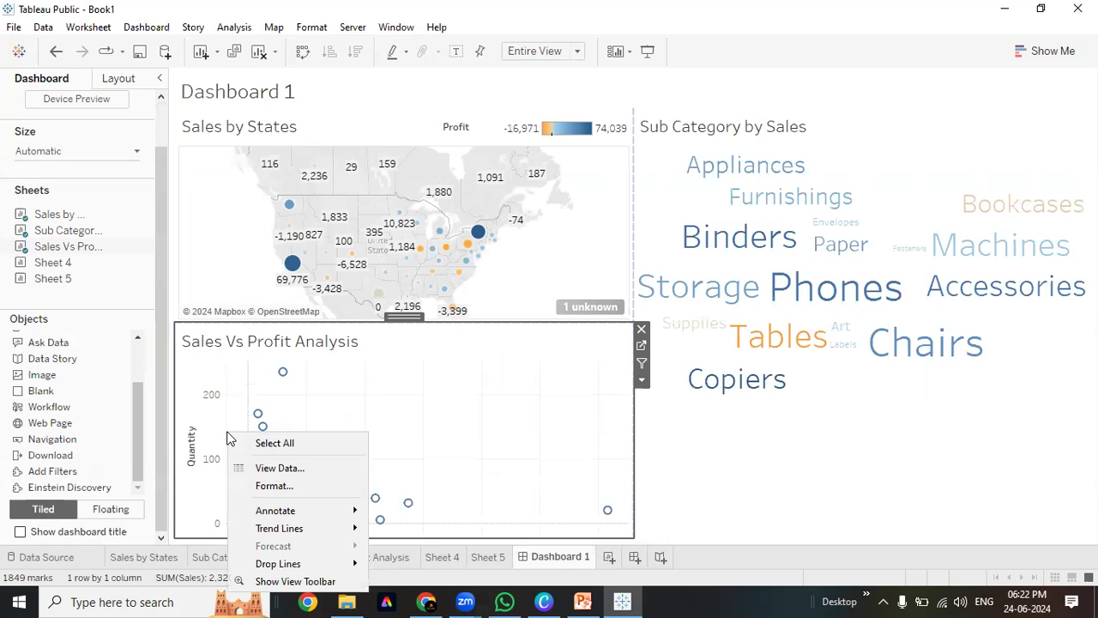
pyautogui.click(191, 407)
pyautogui.rightClick(191, 406)
pyautogui.click(249, 505)
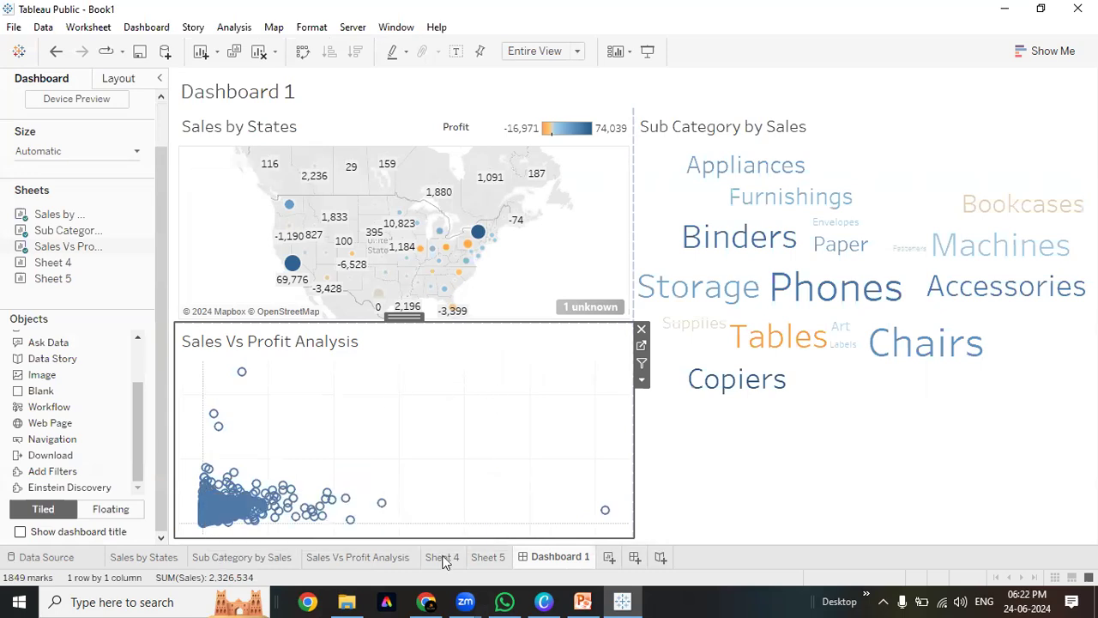
# Check the Sales Vs Profit Analysis worksheet, then select each Dashboard 1 zone in turn
pyautogui.click(358, 558)
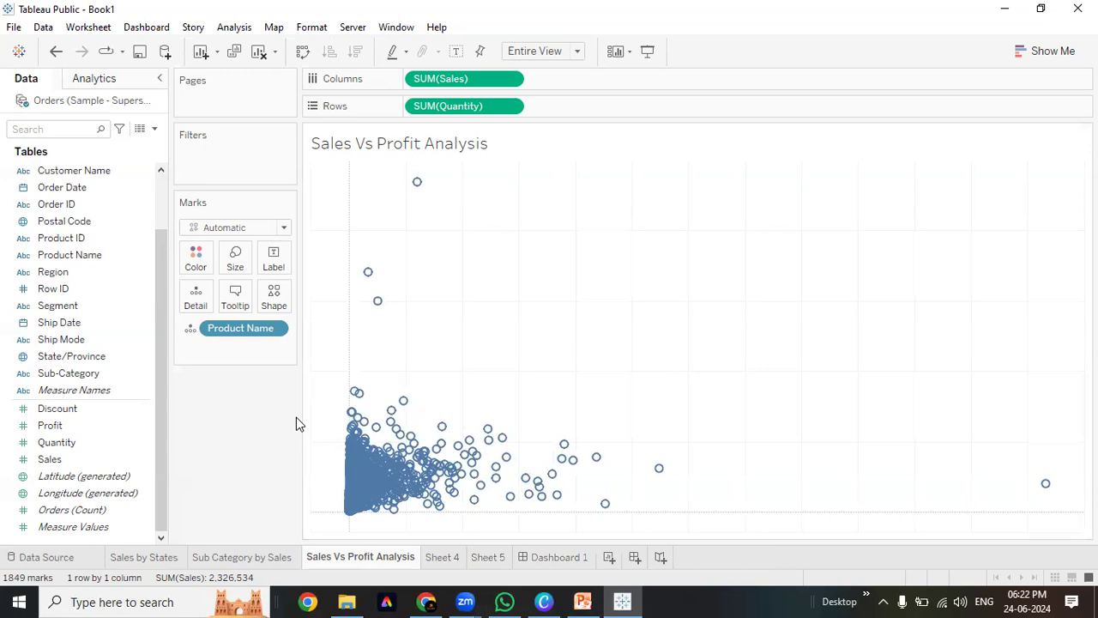
pyautogui.click(574, 559)
pyautogui.click(862, 491)
pyautogui.click(449, 427)
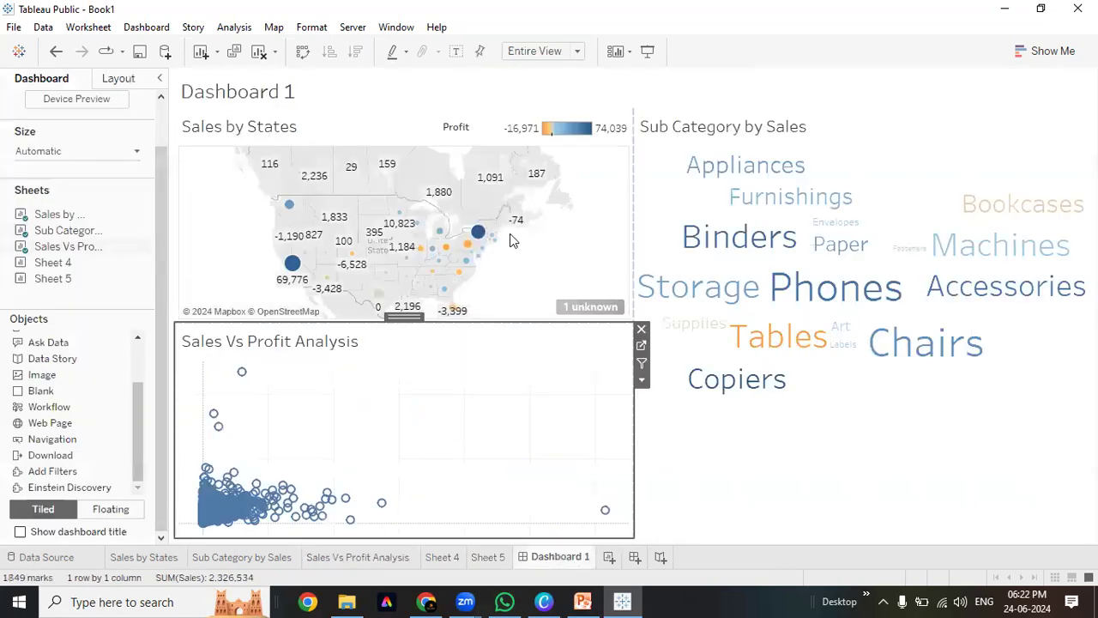
pyautogui.click(408, 127)
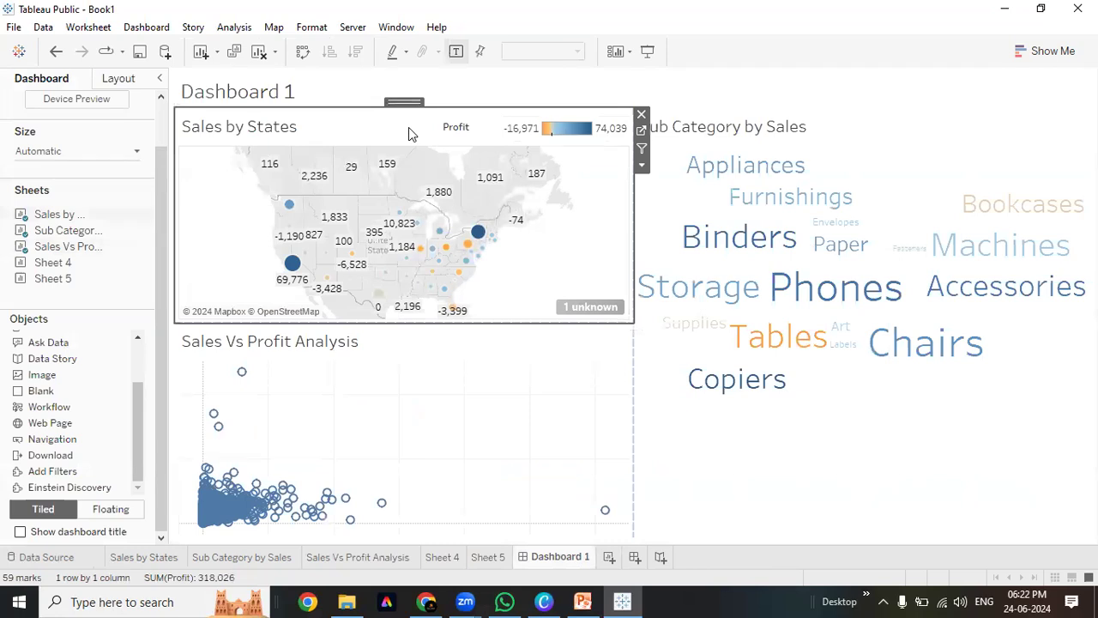
pyautogui.moveTo(326, 293)
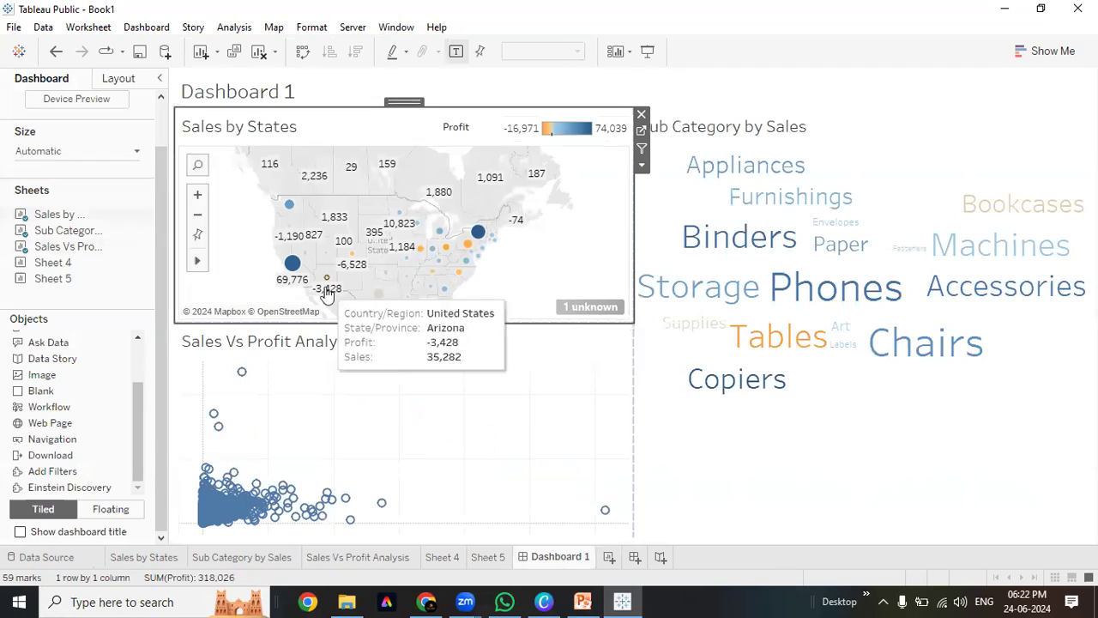
# Review the Sales by States, Sub Category by Sales and Sales Vs Profit worksheets, then reselect the dashboard zones
pyautogui.click(206, 558)
pyautogui.click(133, 558)
pyautogui.click(245, 558)
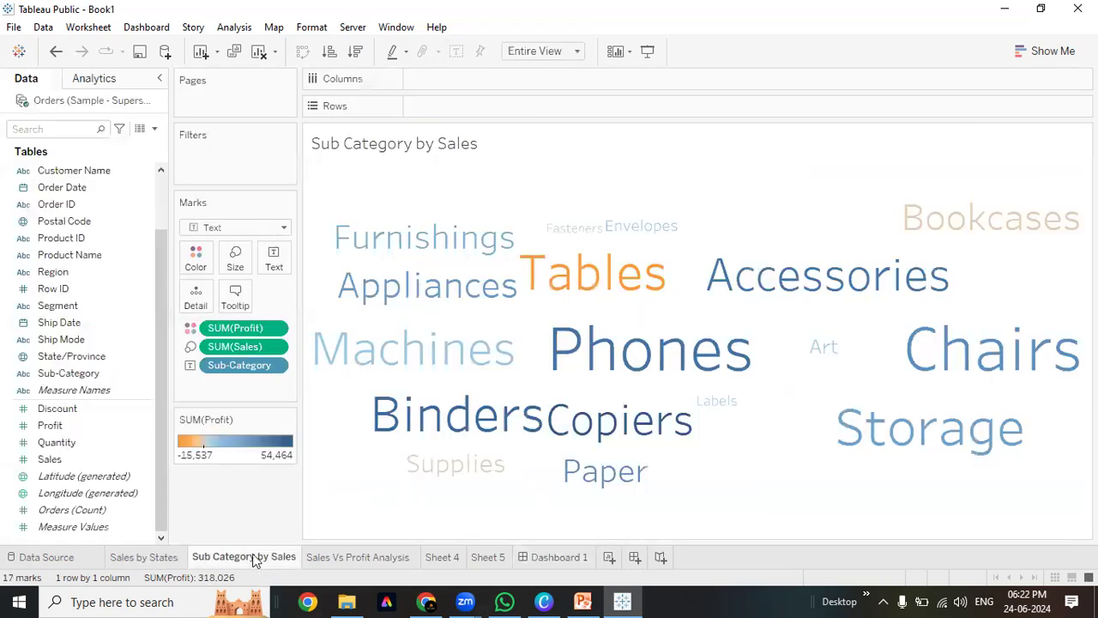
pyautogui.click(358, 558)
pyautogui.click(554, 557)
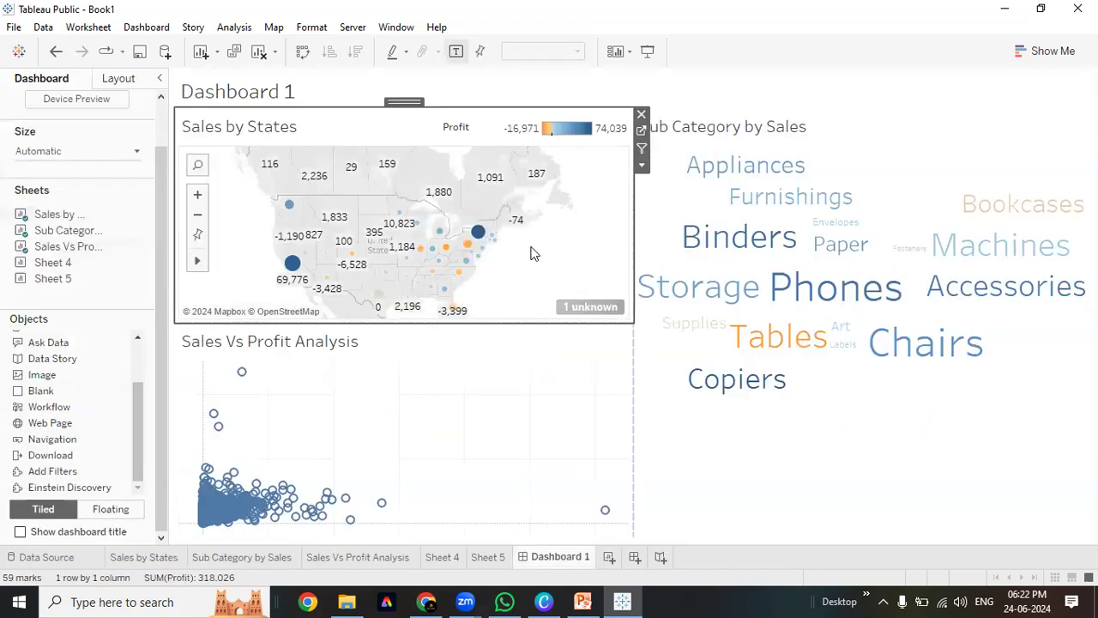
pyautogui.click(892, 139)
pyautogui.click(399, 116)
pyautogui.click(583, 393)
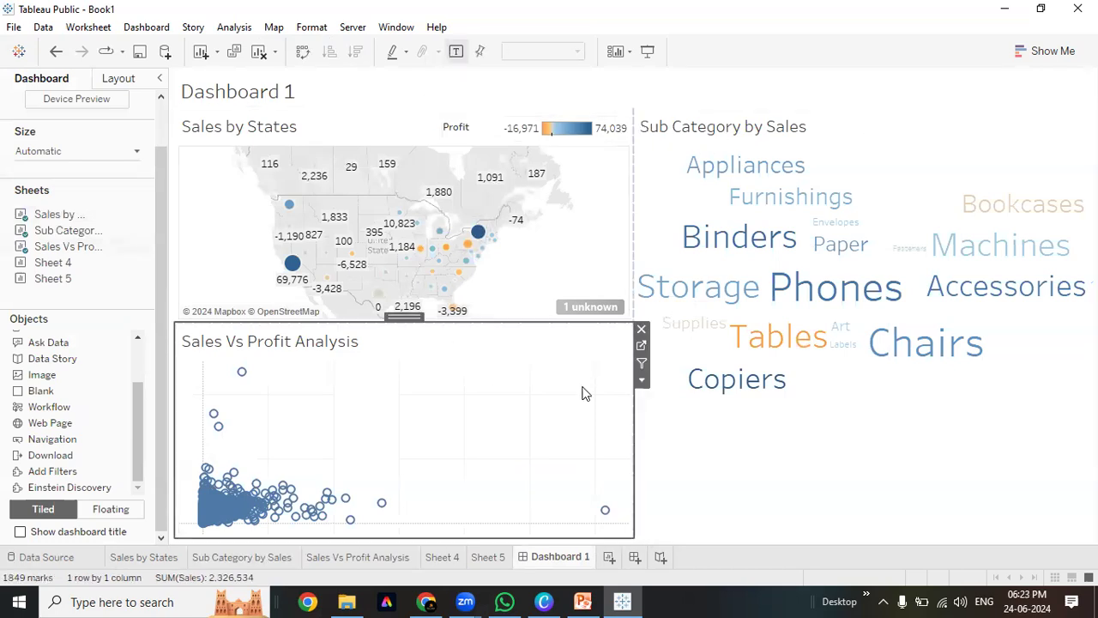
pyautogui.click(771, 445)
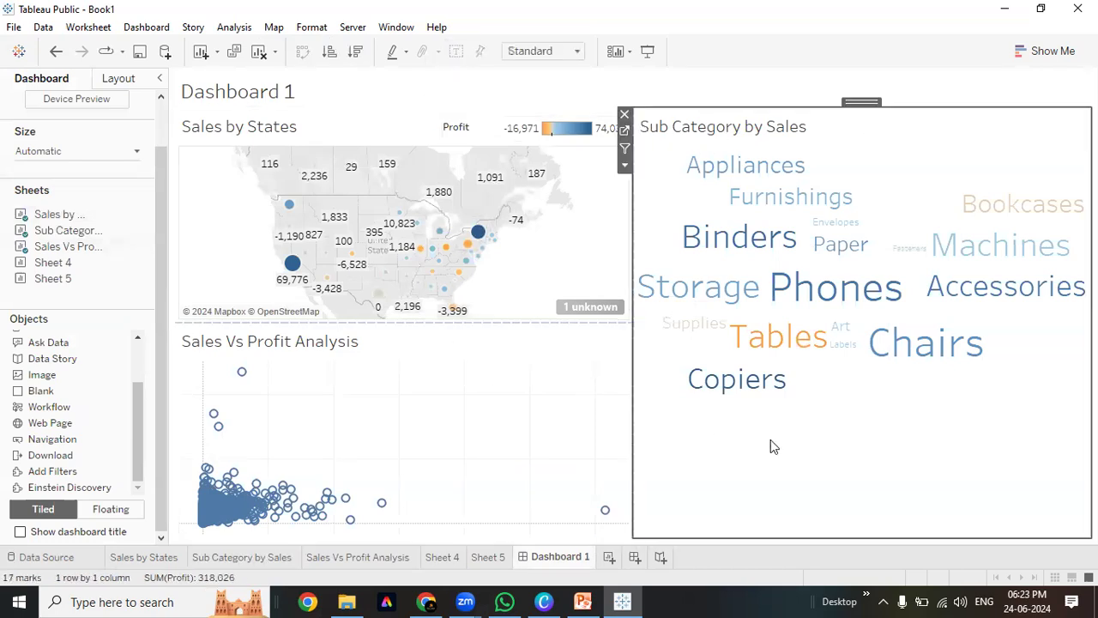
# Add Sheet 4 to Dashboard 1 below the word cloud, beside the scatter plot
pyautogui.doubleClick(41, 263)
pyautogui.click(967, 130)
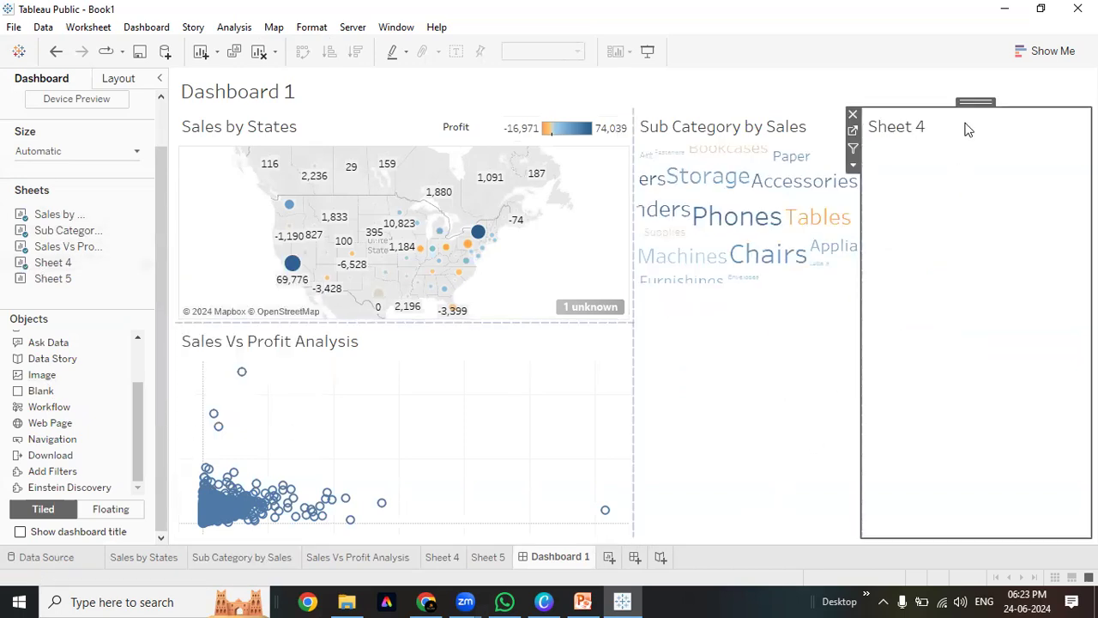
pyautogui.moveTo(975, 100)
pyautogui.mouseDown()
pyautogui.moveTo(837, 384)
pyautogui.moveTo(867, 466)
pyautogui.moveTo(915, 401)
pyautogui.moveTo(898, 348)
pyautogui.moveTo(714, 361)
pyautogui.moveTo(716, 422)
pyautogui.mouseUp()
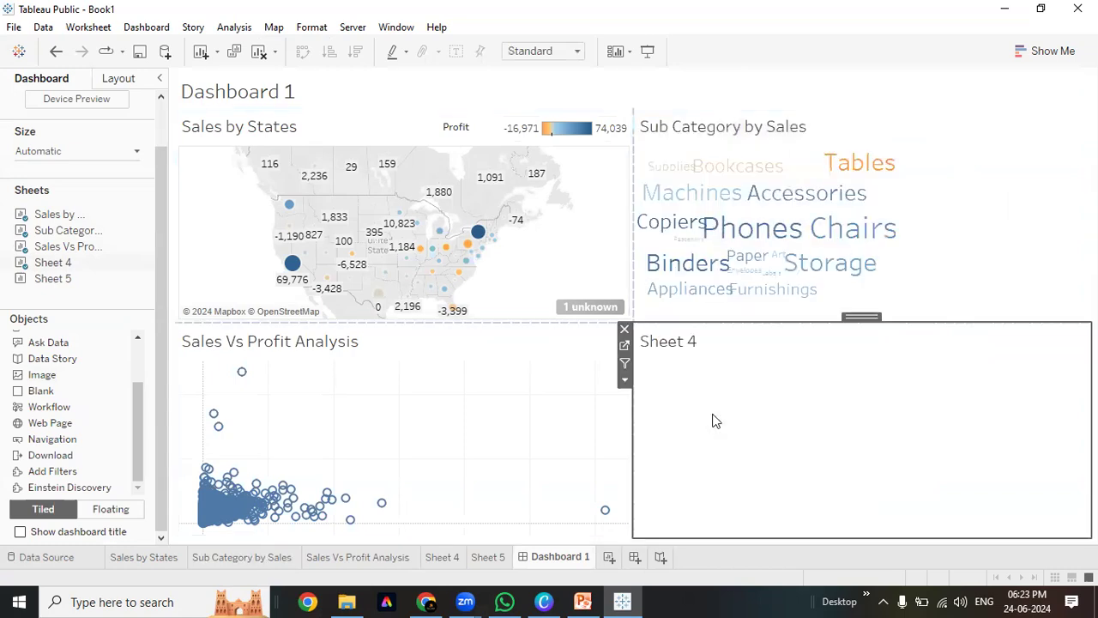
# Set the Sub Category by Sales word cloud's fit to Entire View
pyautogui.click(969, 128)
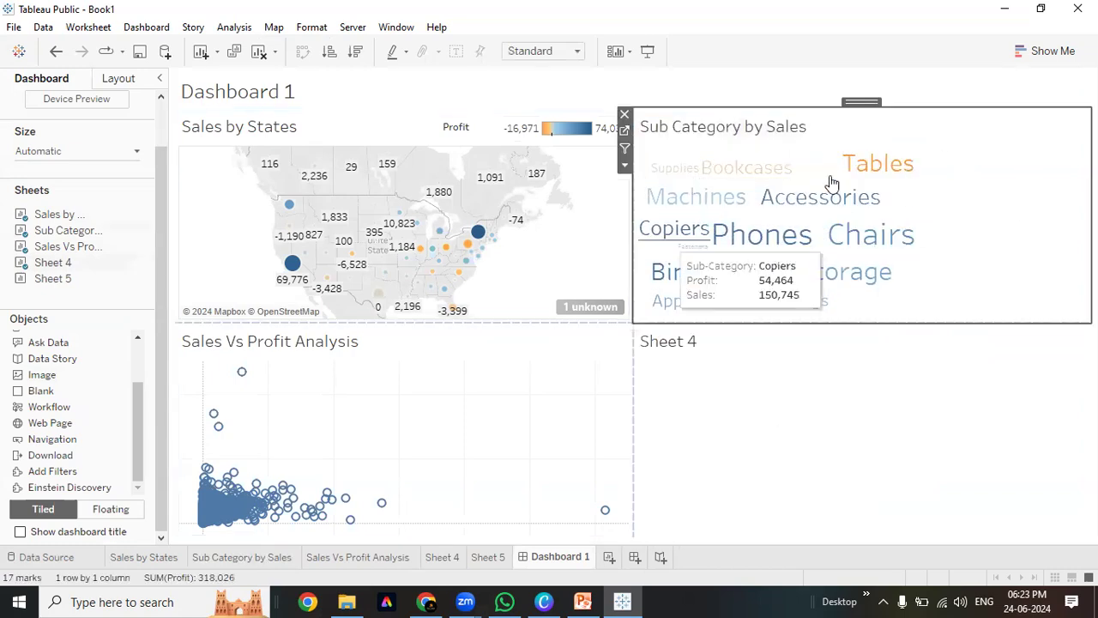
pyautogui.click(543, 51)
pyautogui.click(527, 105)
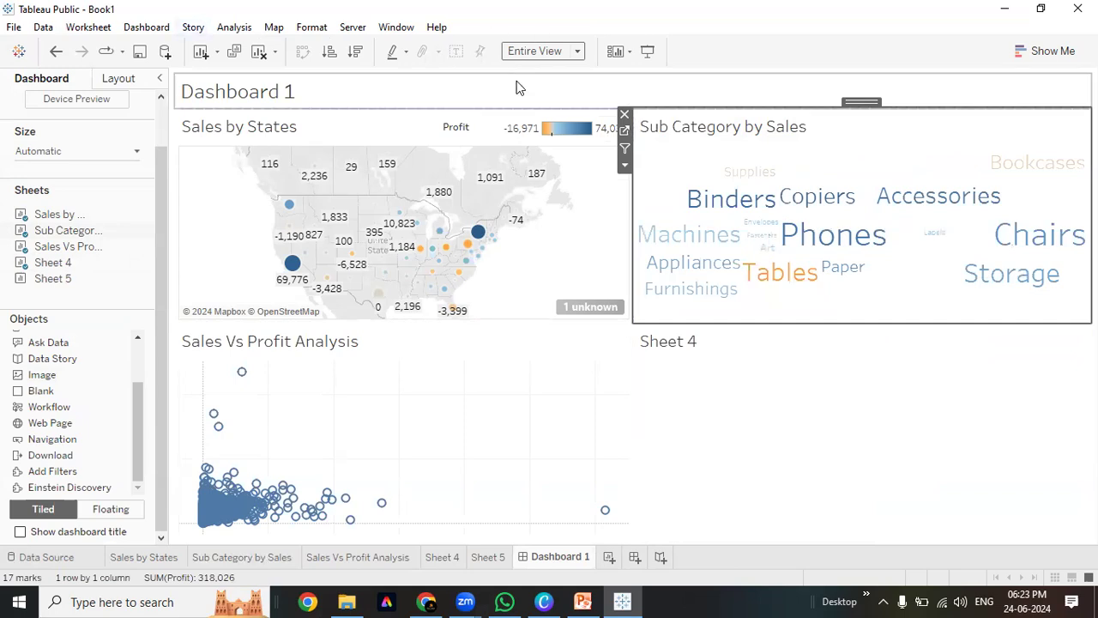
pyautogui.click(824, 429)
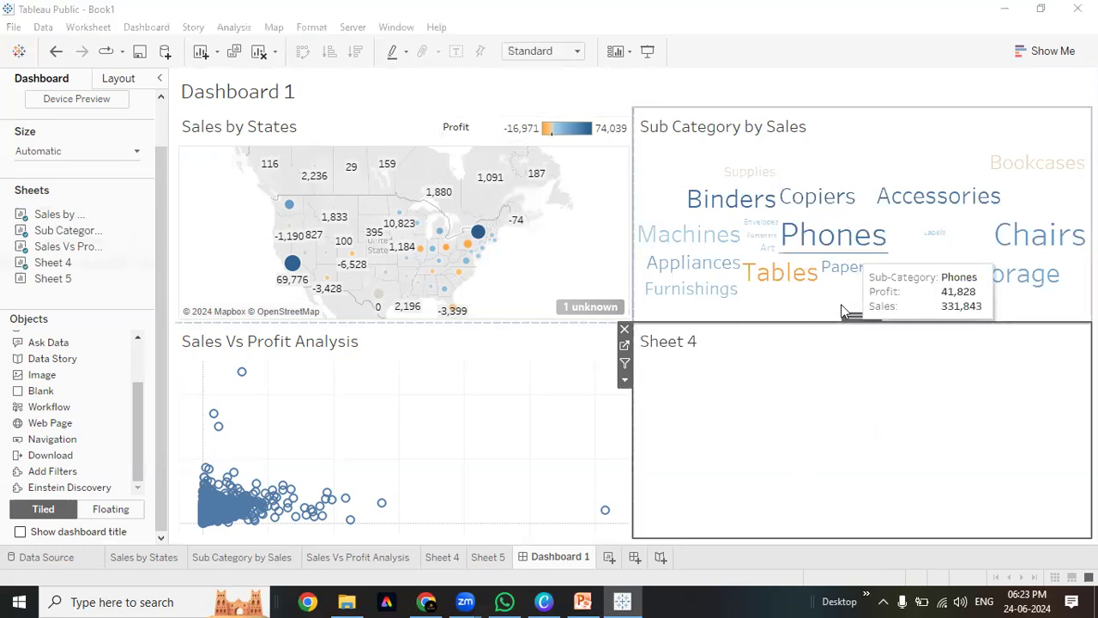
pyautogui.click(635, 557)
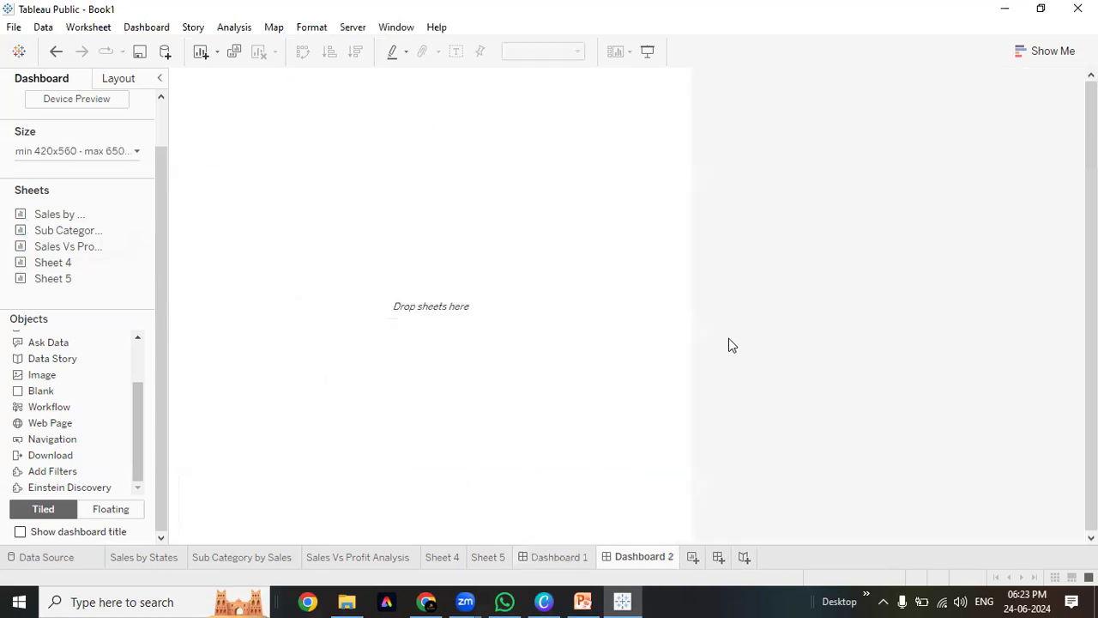
# Undo the blank dashboard and build Story 1 with Dashboard 1 and Sheet 4 as story points
pyautogui.hotkey('ctrl', 'z')
pyautogui.click(657, 557)
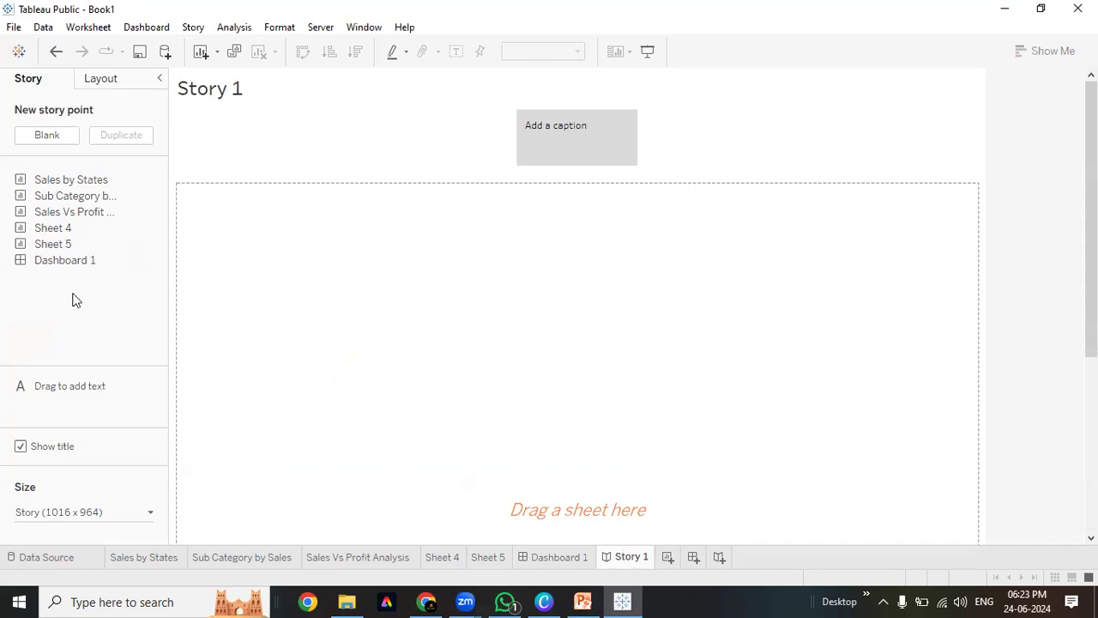
pyautogui.moveTo(93, 266); pyautogui.dragTo(406, 307)
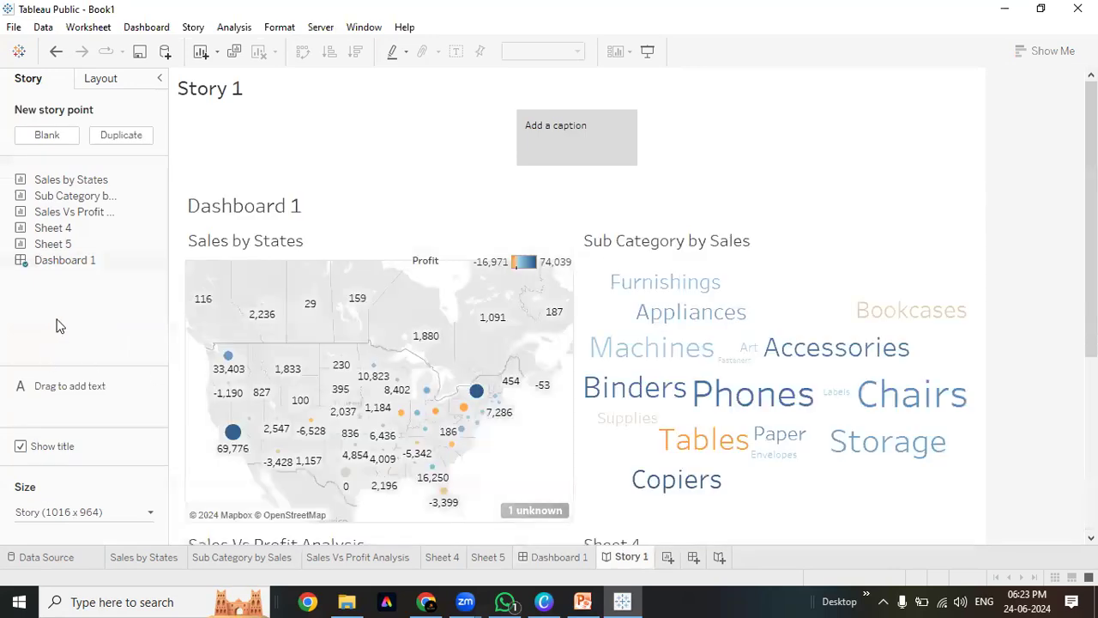
pyautogui.moveTo(86, 197)
pyautogui.moveTo(67, 230); pyautogui.dragTo(544, 158)
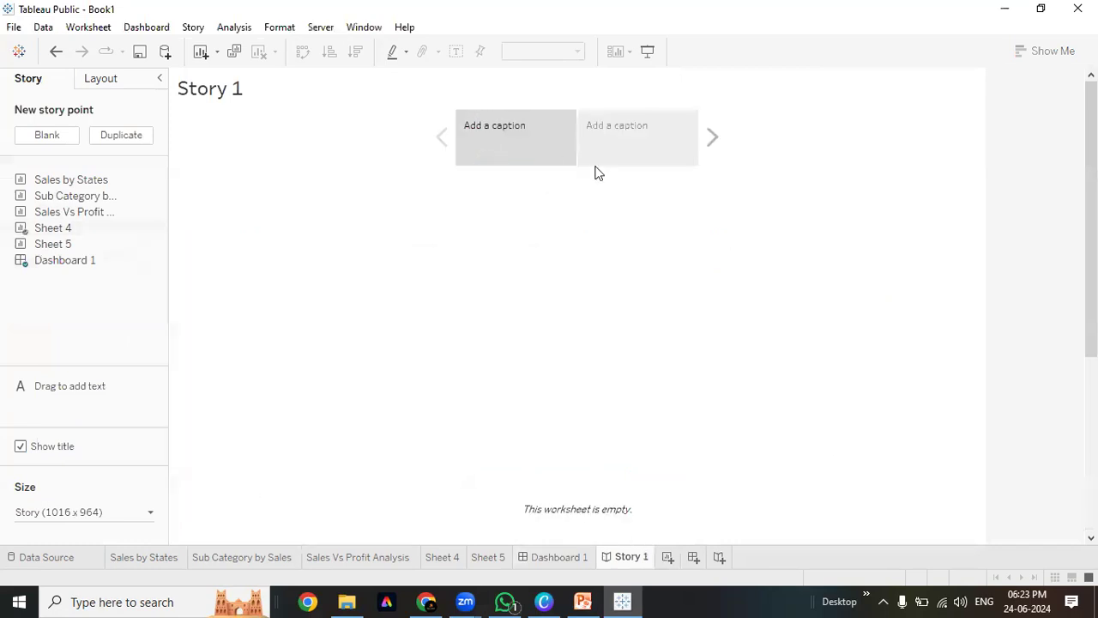
# Caption the empty-sheet story point 'Summary View'
pyautogui.click(657, 150)
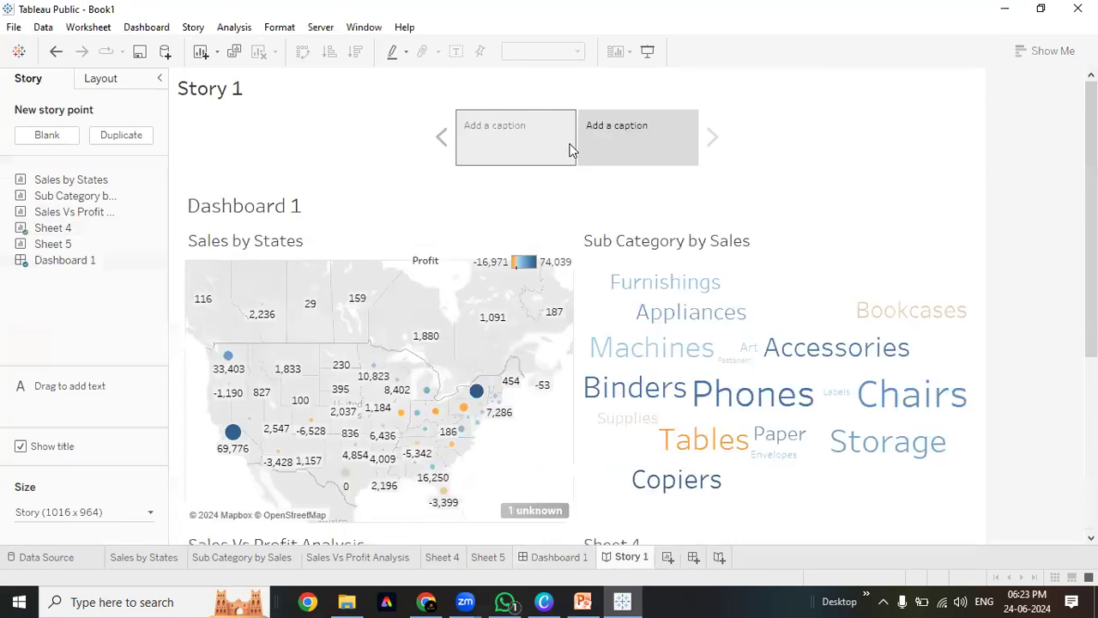
pyautogui.click(572, 150)
pyautogui.click(521, 128)
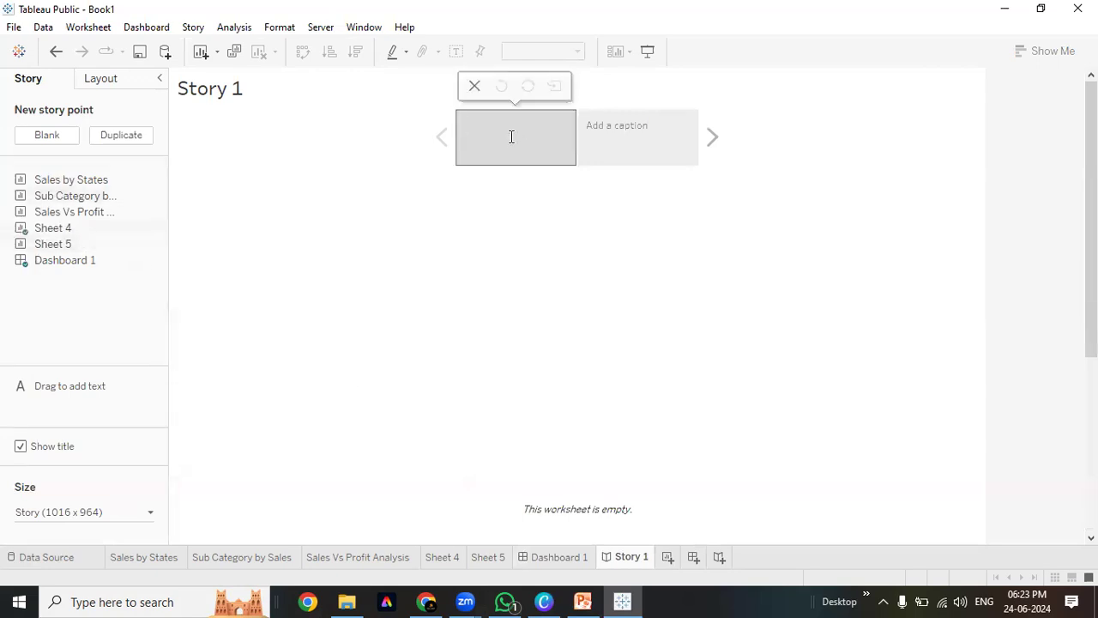
pyautogui.write('Summary View')
pyautogui.click(515, 149)
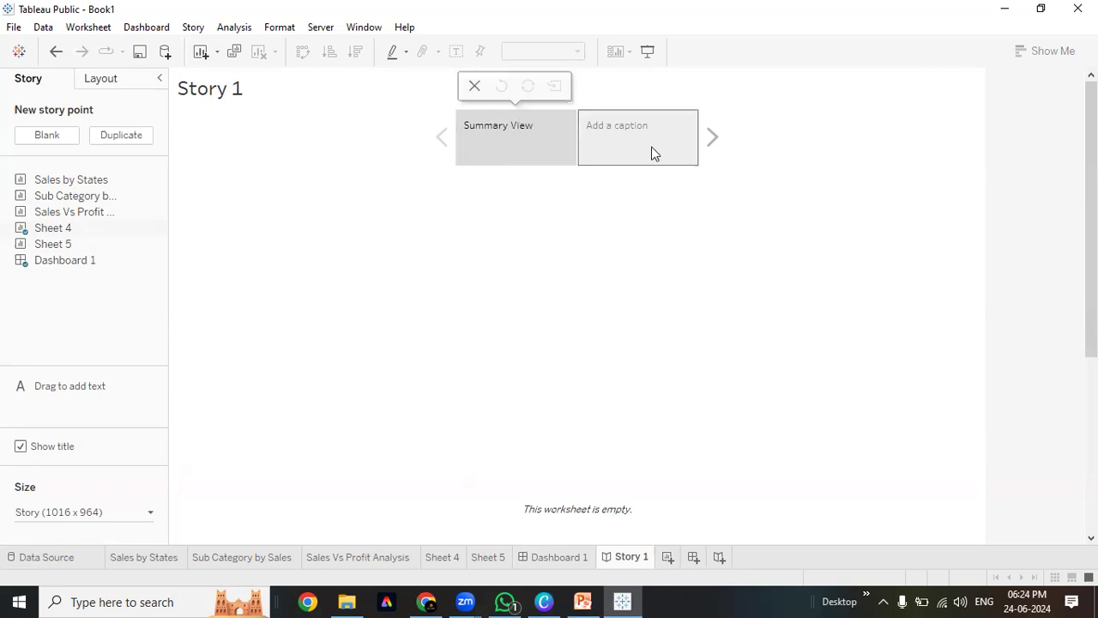
# Caption the Dashboard 1 point 'Sales Overview Analysis 2020-2024' and move it to first position
pyautogui.click(651, 147)
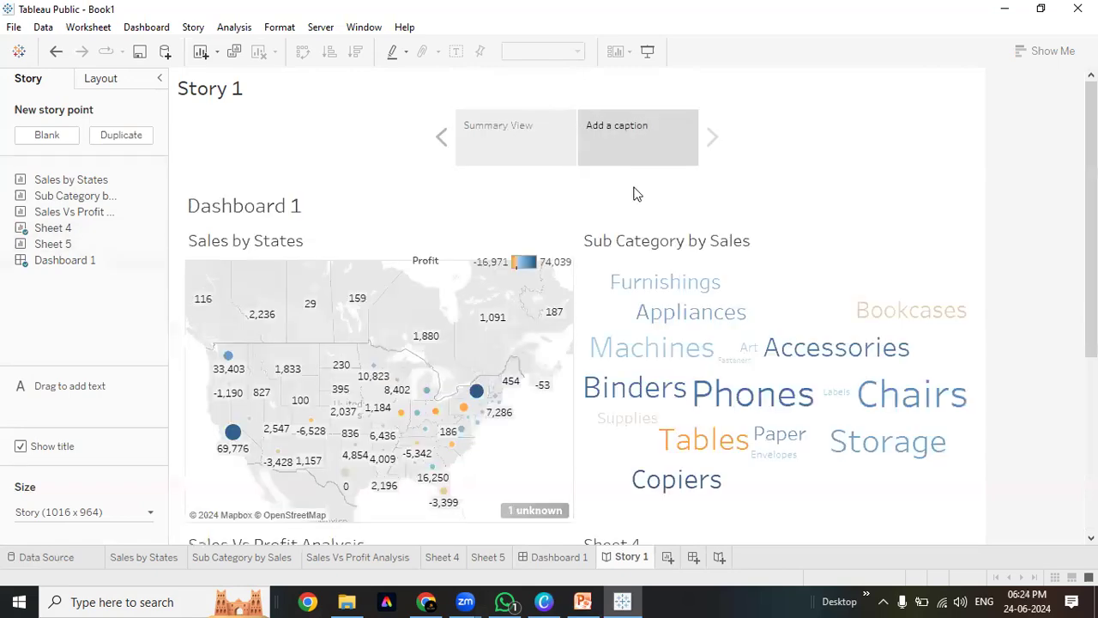
pyautogui.click(515, 160)
pyautogui.doubleClick(74, 226)
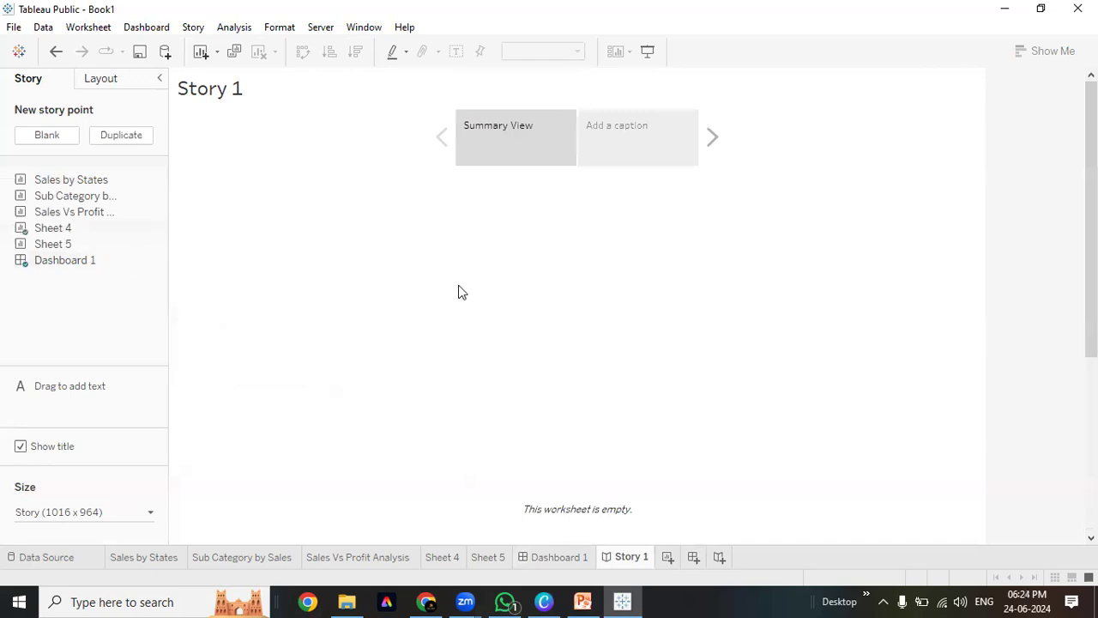
pyautogui.click(629, 130)
pyautogui.click(629, 129)
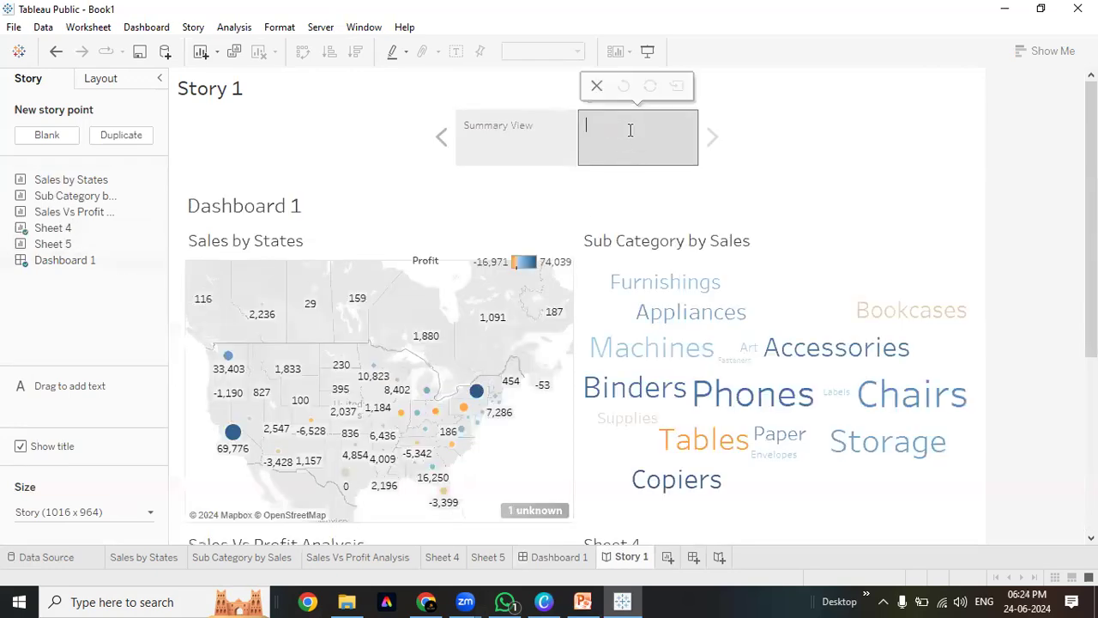
pyautogui.write('Overview')
pyautogui.press('Home')
pyautogui.write('Sales Overview Analysis 2020-2024')
pyautogui.click(805, 129)
pyautogui.moveTo(643, 156); pyautogui.dragTo(483, 169)
pyautogui.click(553, 142)
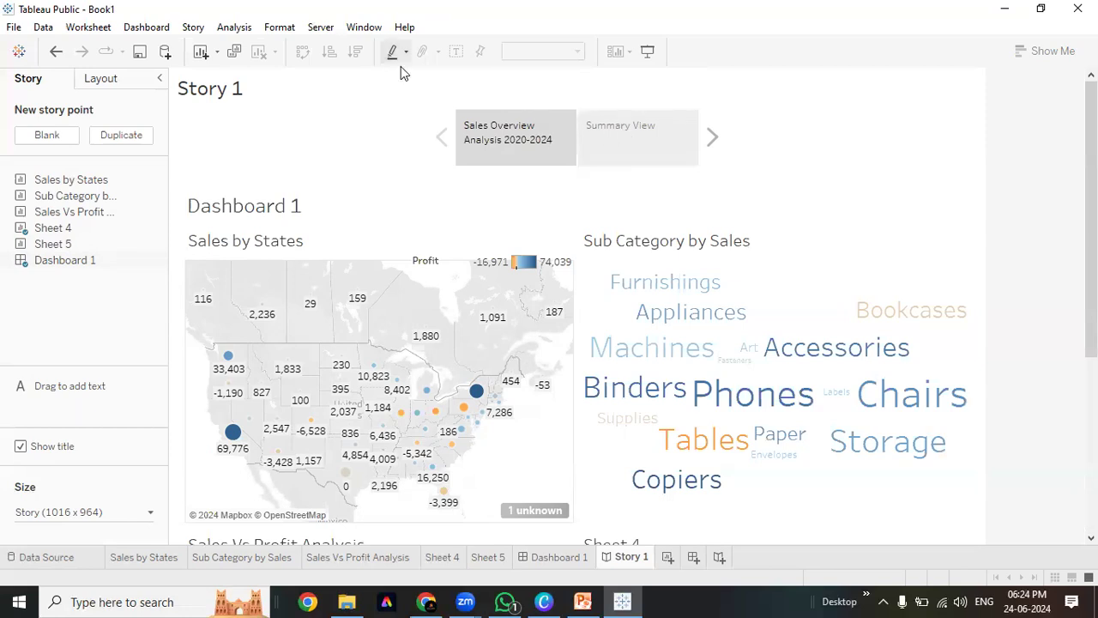
pyautogui.click(647, 51)
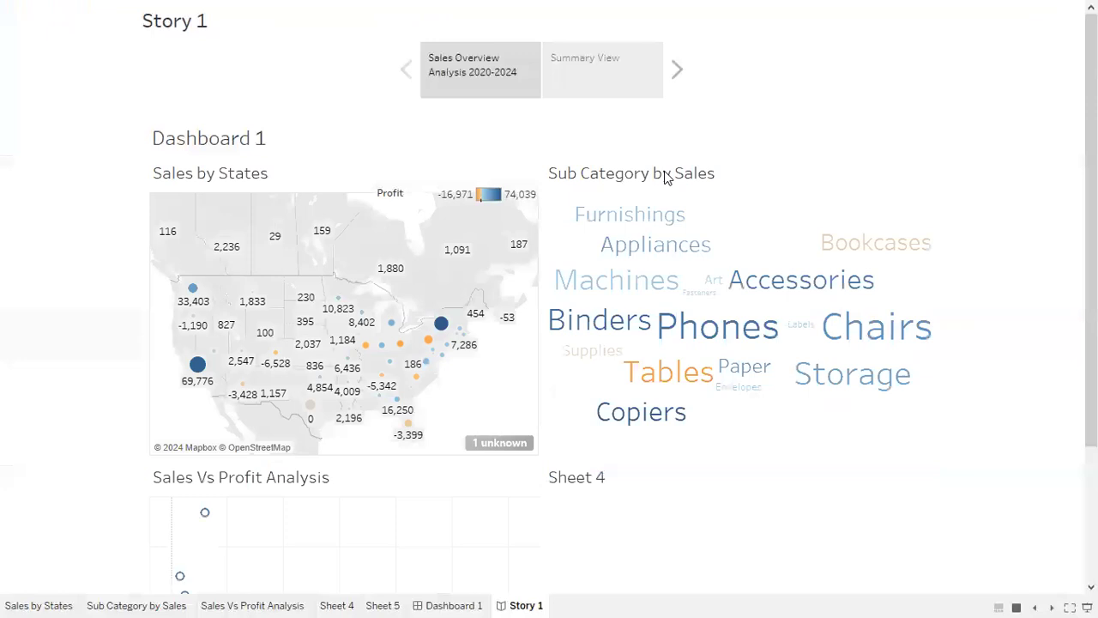
pyautogui.click(598, 87)
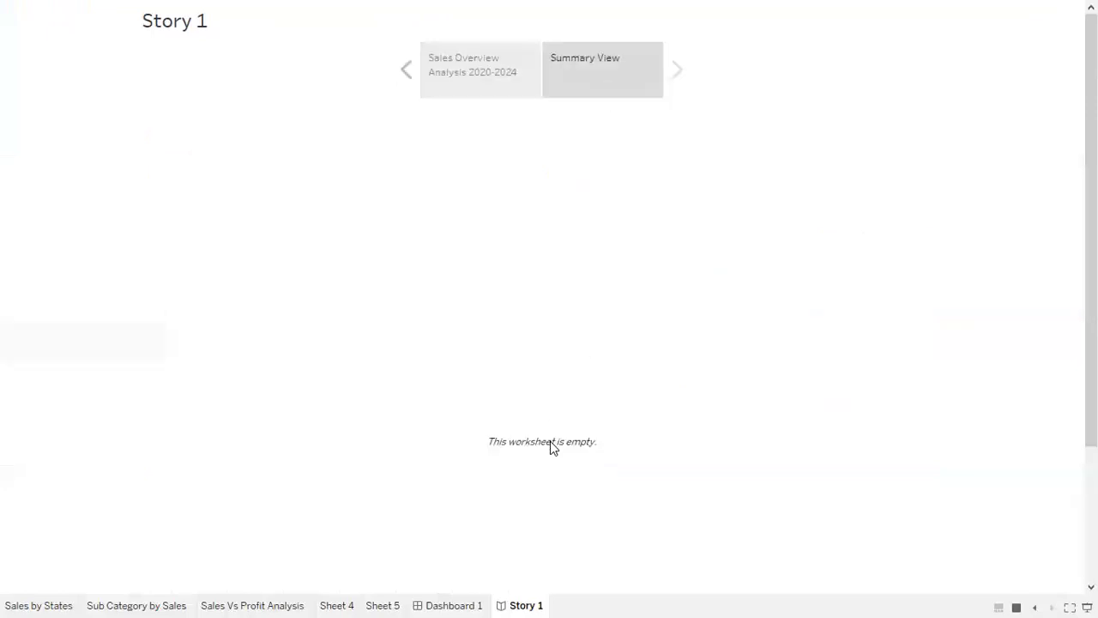
pyautogui.click(487, 82)
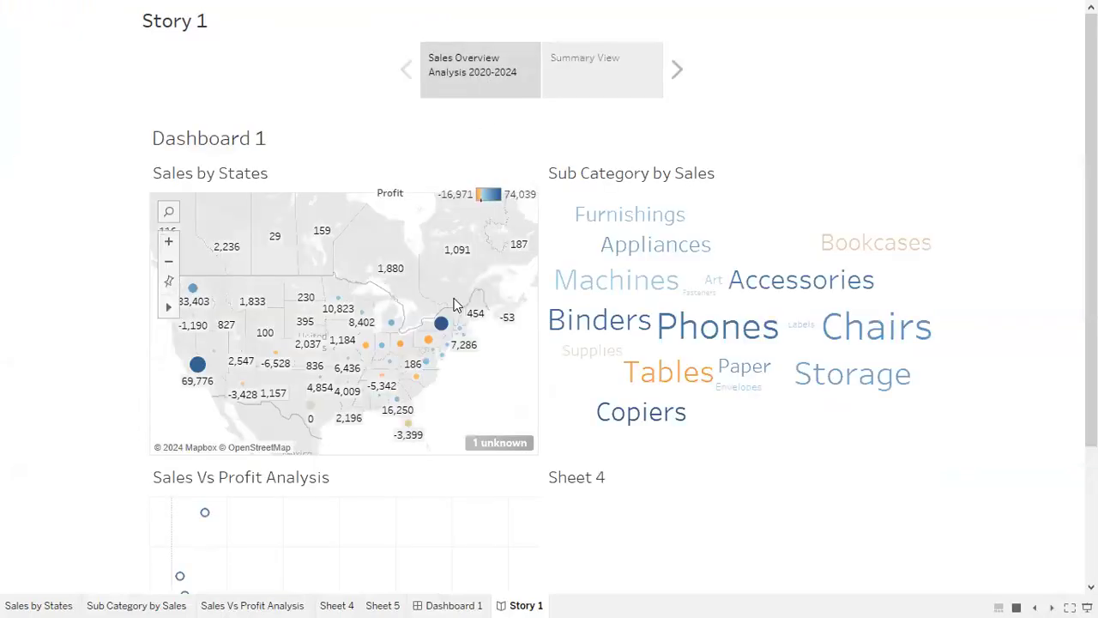
pyautogui.press('Escape')
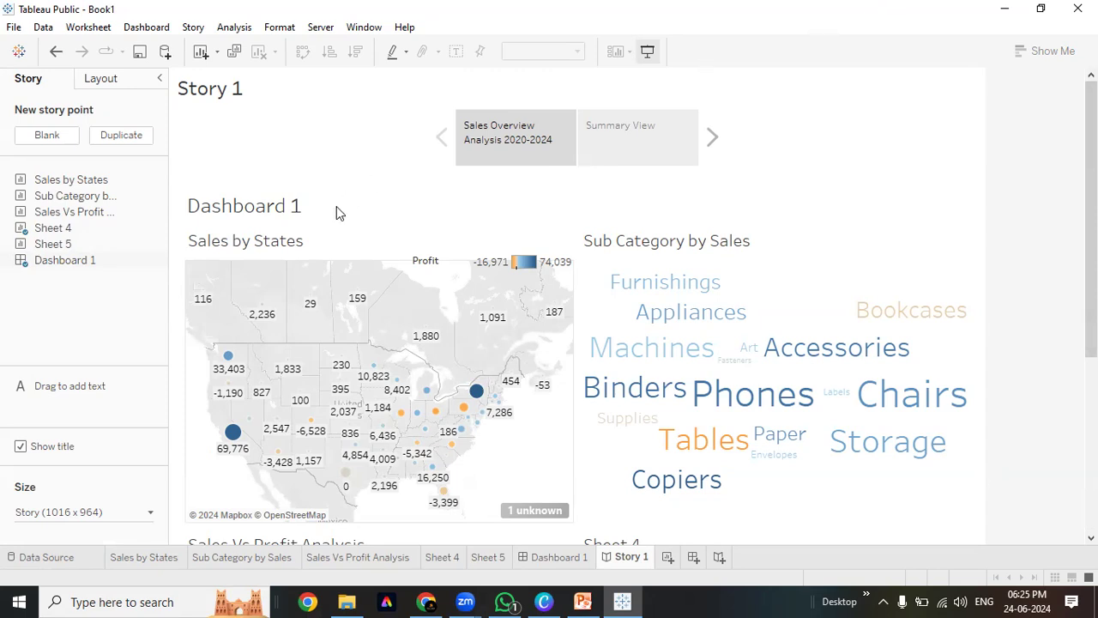
# Look through Dashboard 1, Story 1, Sheet 5 and Sales Vs Profit Analysis, then settle on empty Sheet 4
pyautogui.moveTo(47, 265)
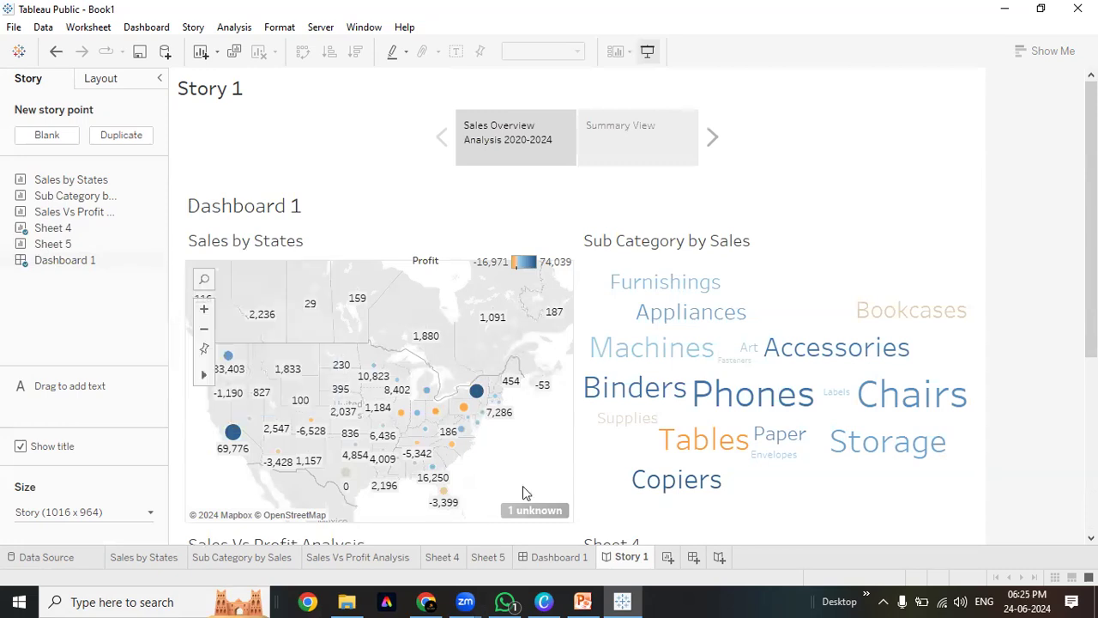
pyautogui.click(566, 559)
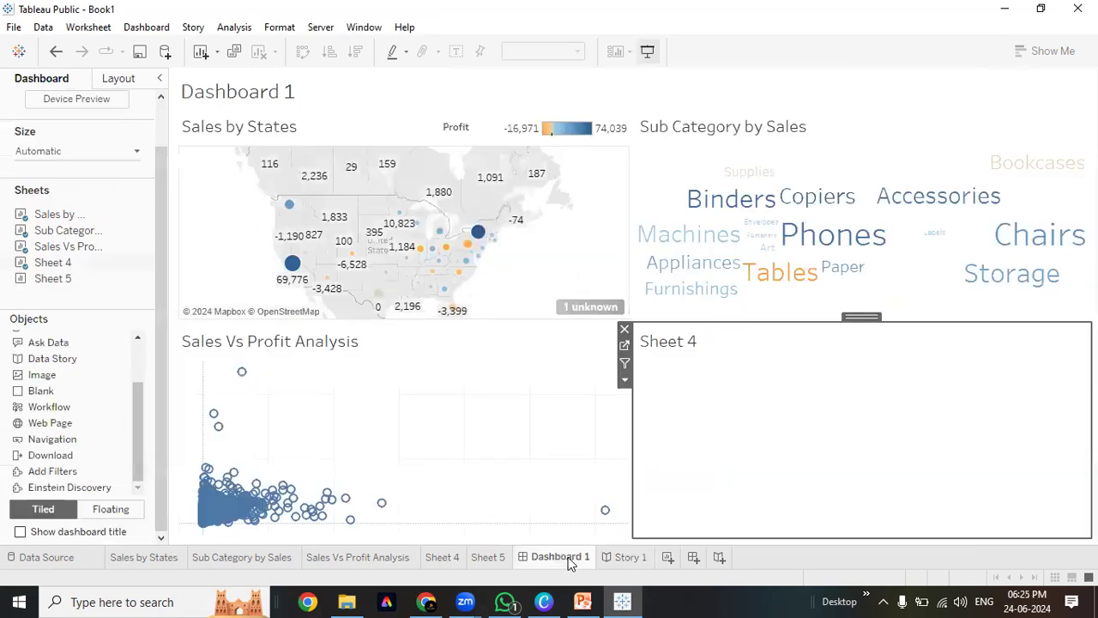
pyautogui.click(633, 558)
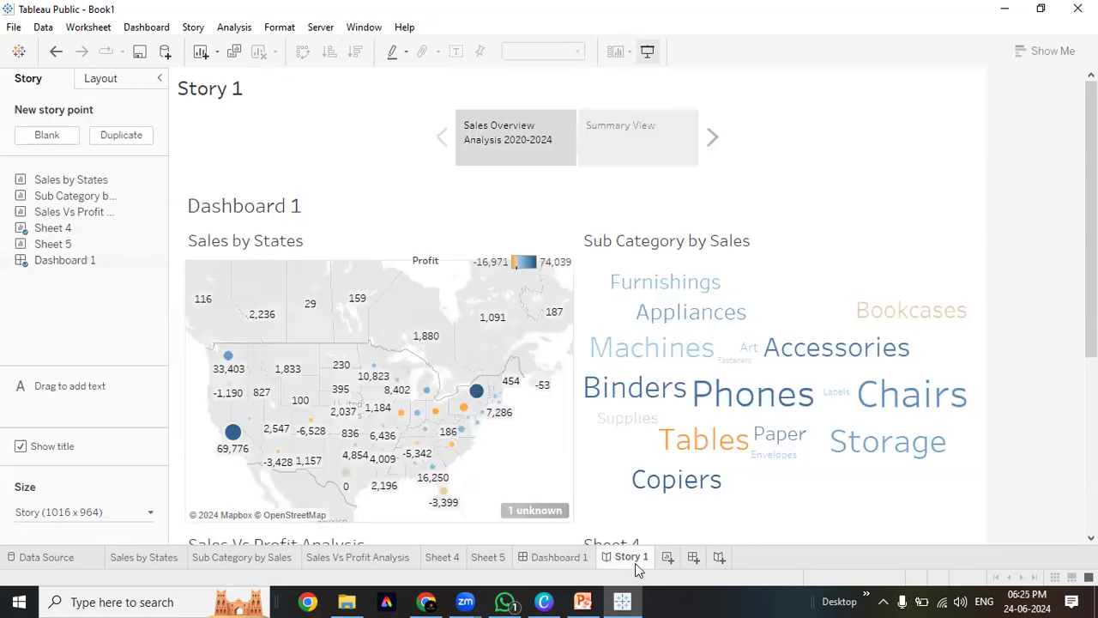
pyautogui.click(554, 557)
pyautogui.click(489, 558)
pyautogui.click(444, 558)
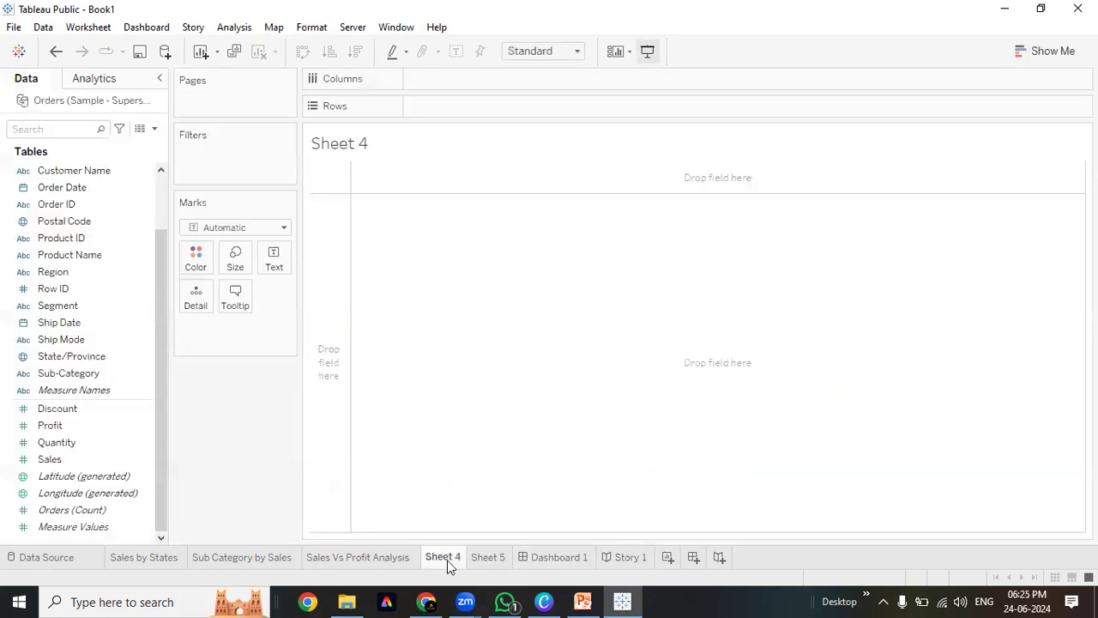
pyautogui.click(380, 562)
pyautogui.click(443, 555)
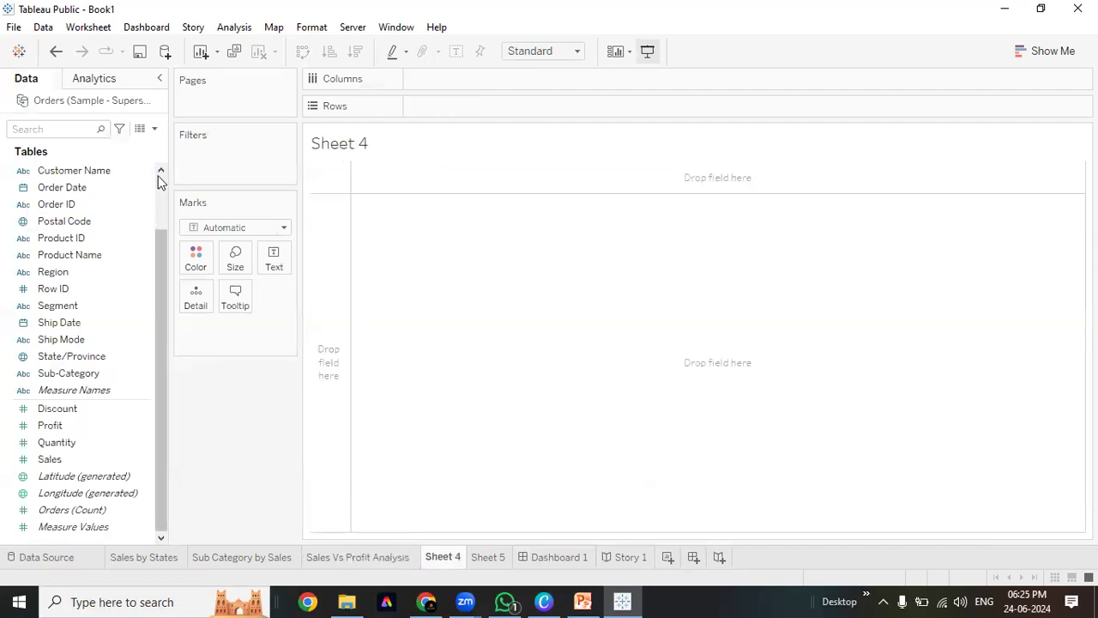
# Build a text table with Category on Rows, YEAR(Order Date) on Columns and SUM(Sales) as text
pyautogui.scroll(2, 158, 176)
pyautogui.doubleClick(89, 171)
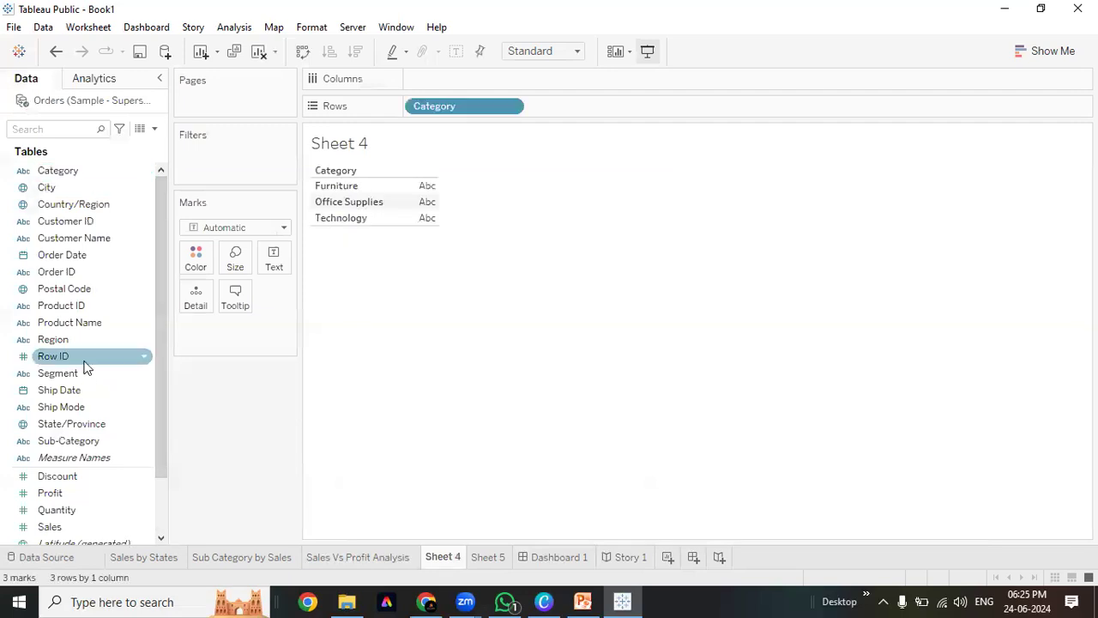
pyautogui.moveTo(62, 255); pyautogui.dragTo(488, 76)
pyautogui.scroll(-2, 128, 419)
pyautogui.moveTo(103, 459); pyautogui.dragTo(276, 271)
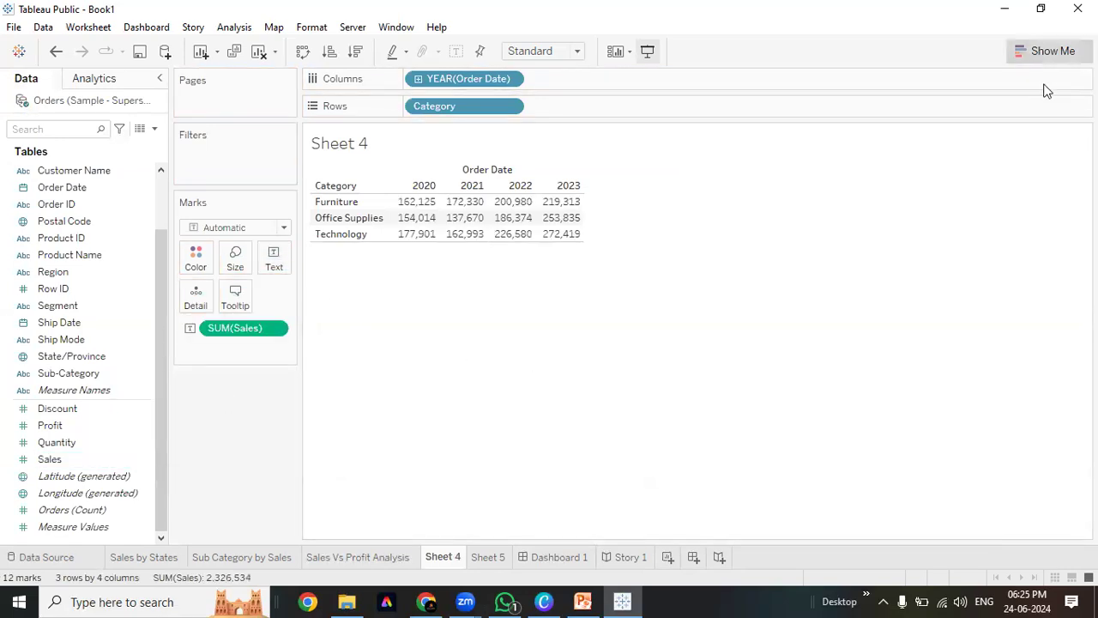
# Fit the table to Entire View, add a Grand Total row, and hide the Order Date header label
pyautogui.click(1045, 52)
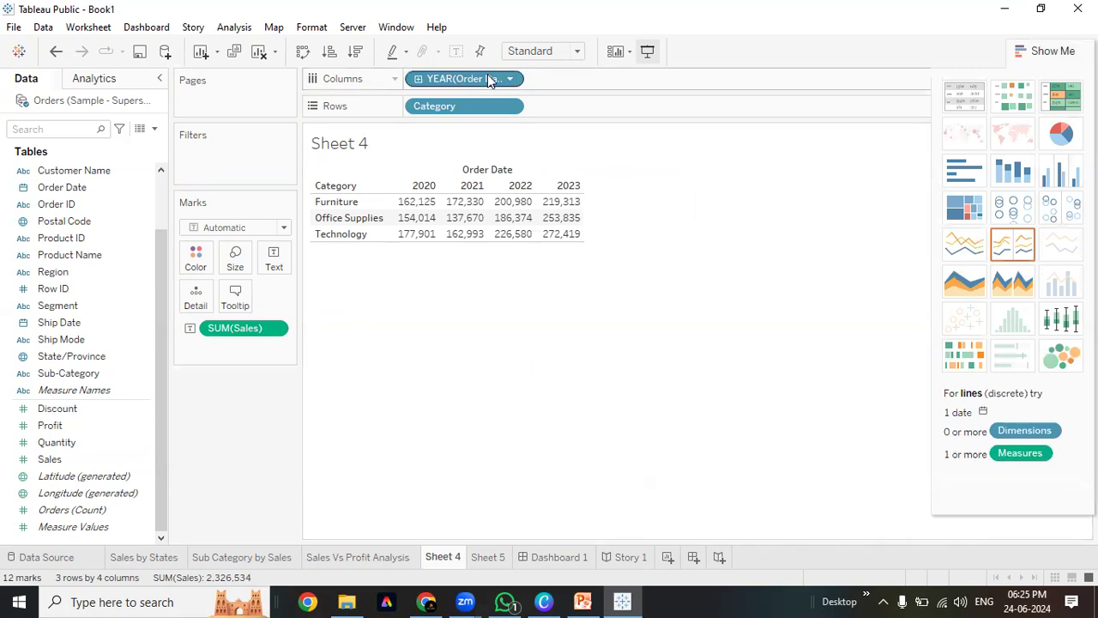
pyautogui.click(543, 50)
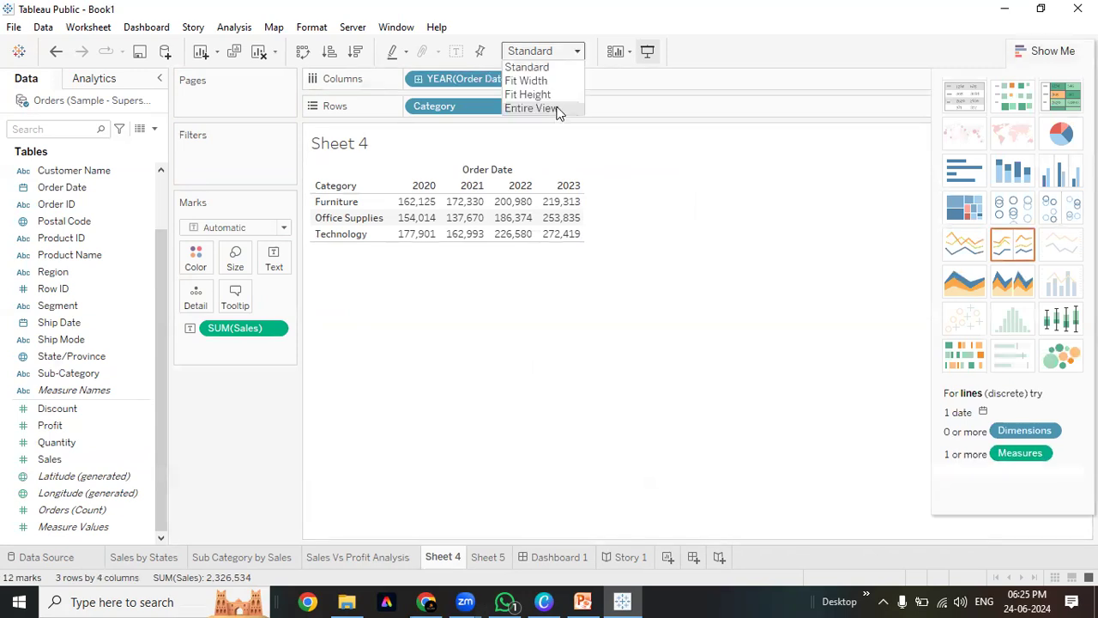
pyautogui.click(554, 109)
pyautogui.click(234, 27)
pyautogui.moveTo(252, 181)
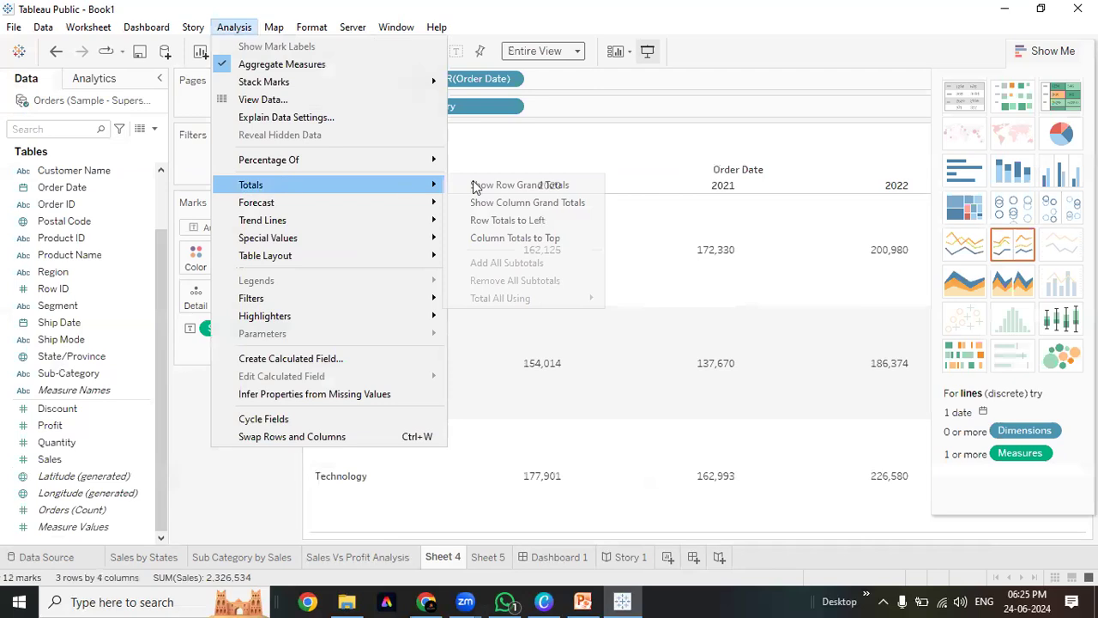
pyautogui.click(525, 199)
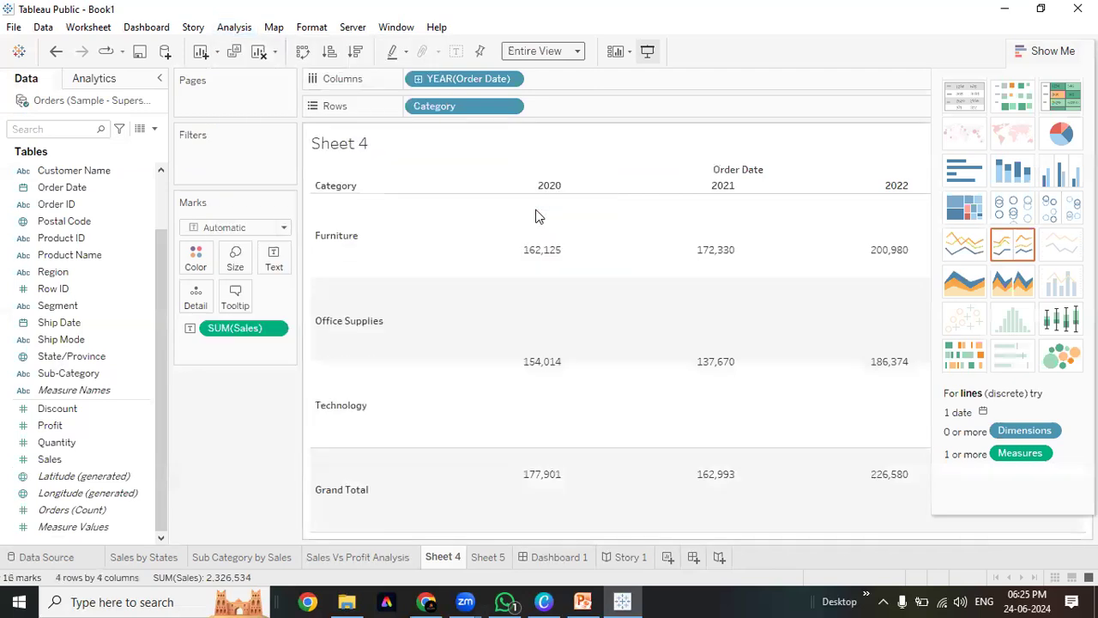
pyautogui.click(1050, 53)
pyautogui.rightClick(760, 169)
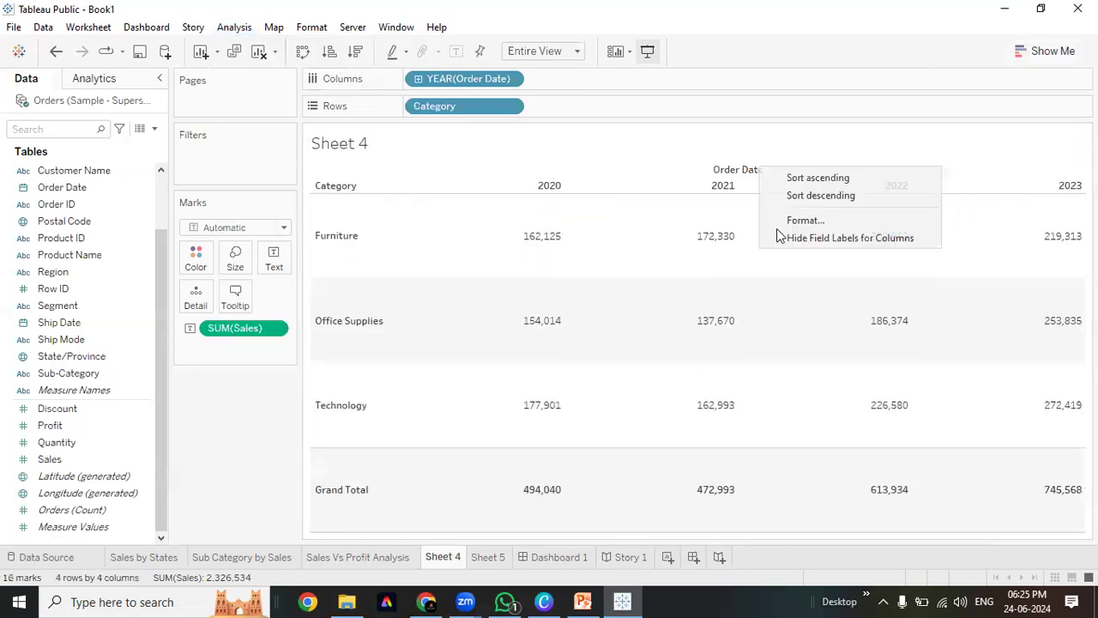
pyautogui.click(824, 237)
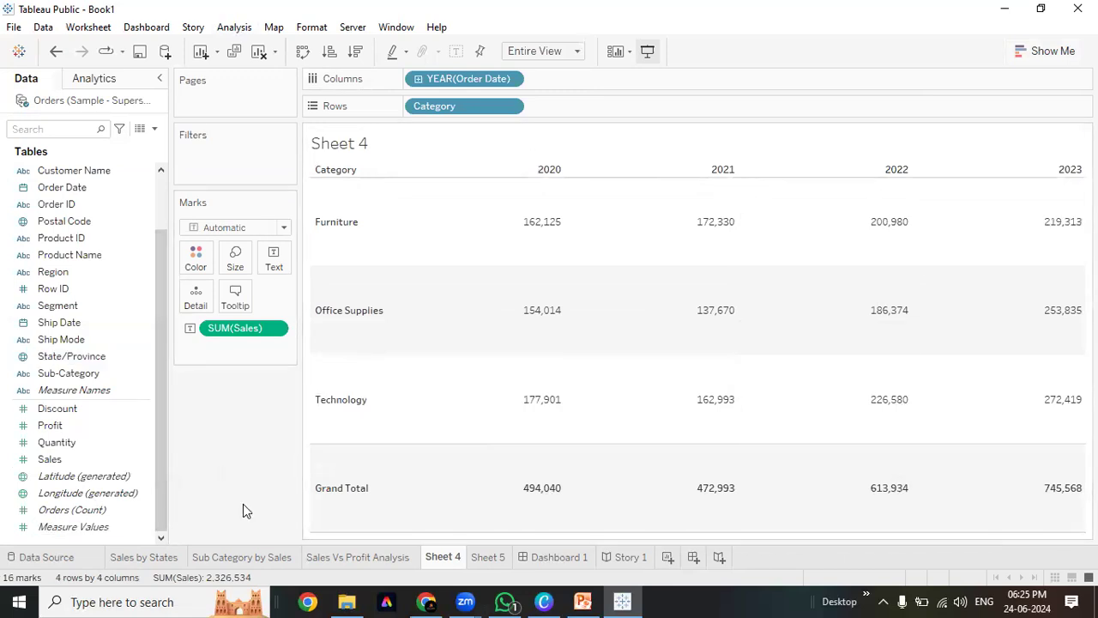
# Make the Sheet 4 table on Dashboard 1 fill its area with Entire View
pyautogui.click(553, 557)
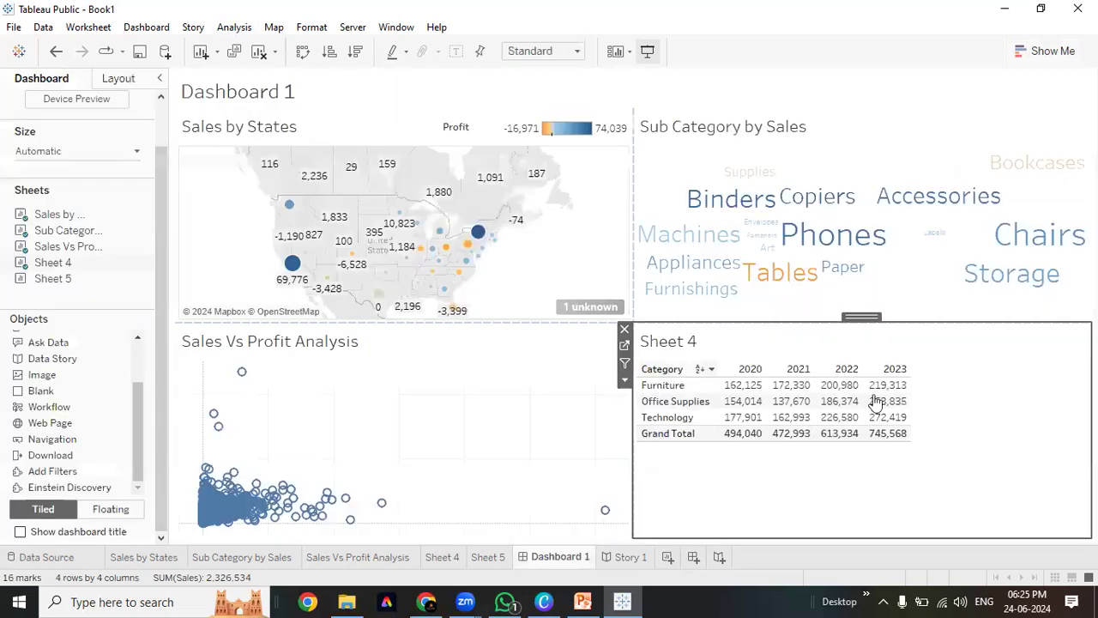
pyautogui.click(625, 345)
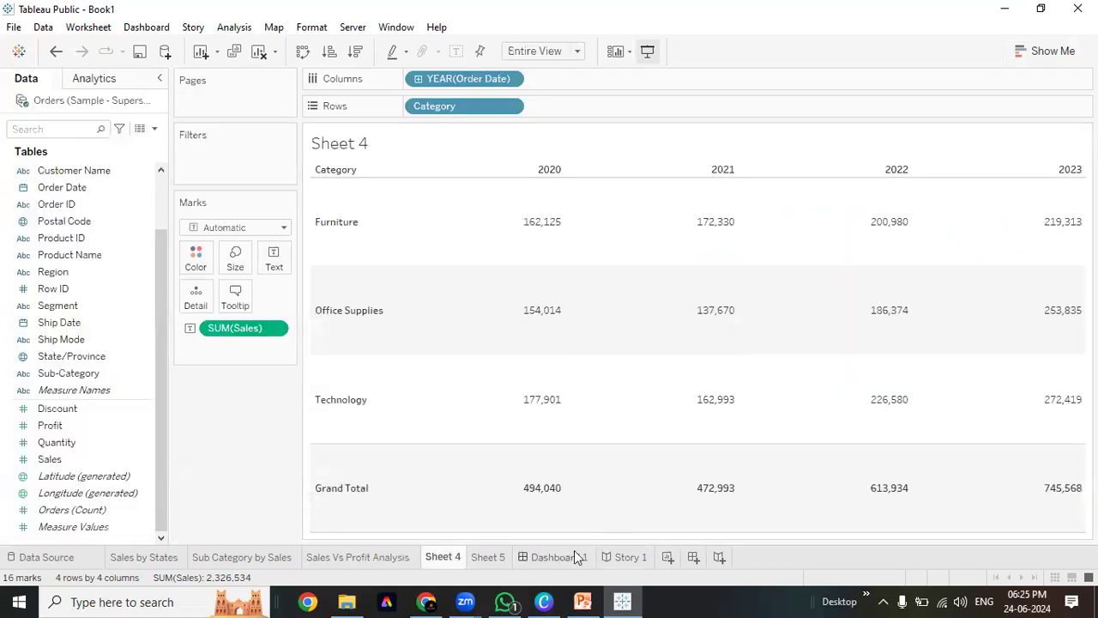
pyautogui.click(553, 557)
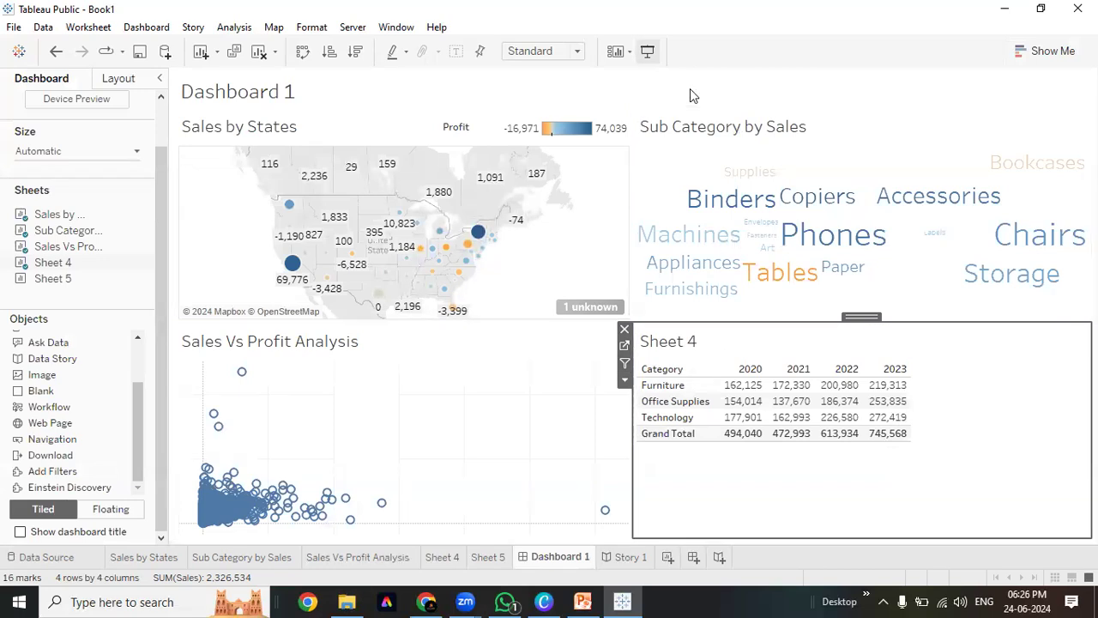
pyautogui.click(542, 52)
pyautogui.click(543, 110)
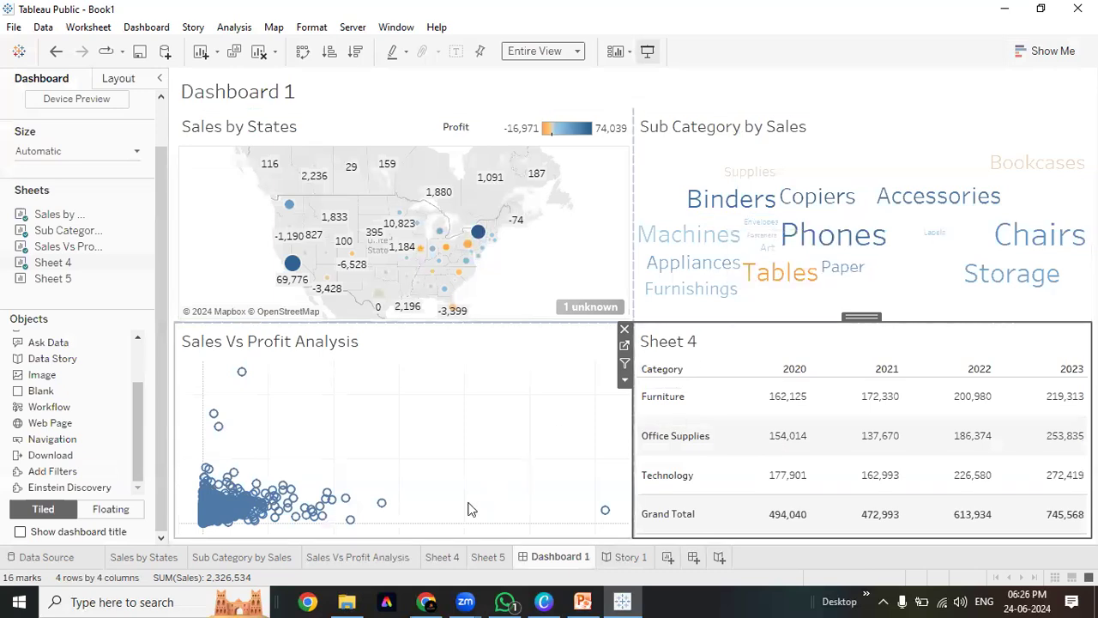
# In Story 1, select the Summary View point and start Presentation Mode
pyautogui.click(629, 558)
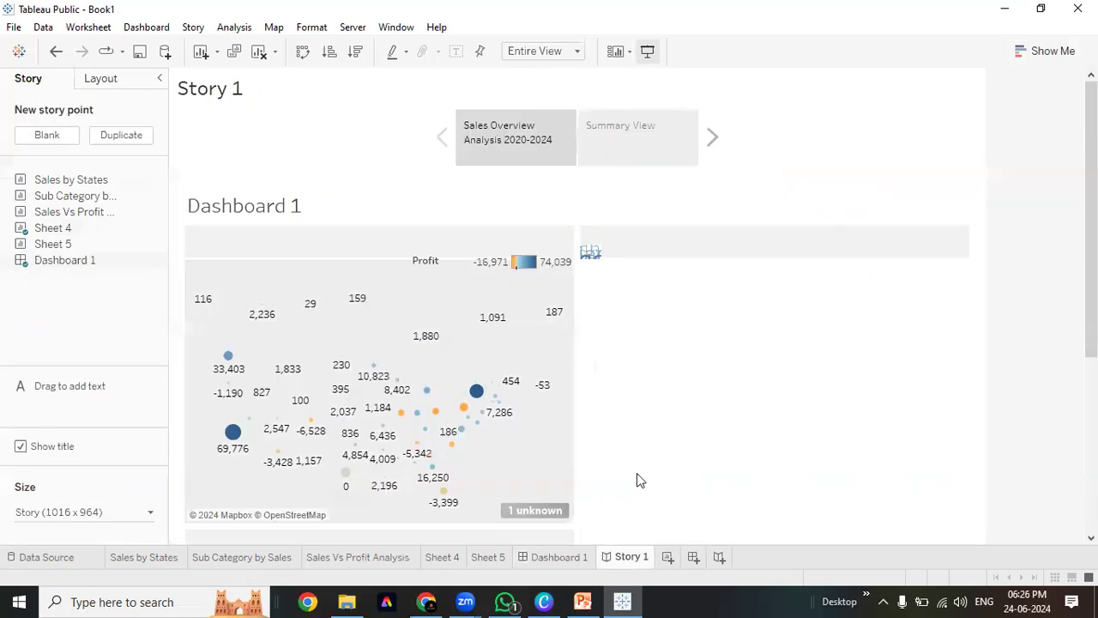
pyautogui.click(628, 142)
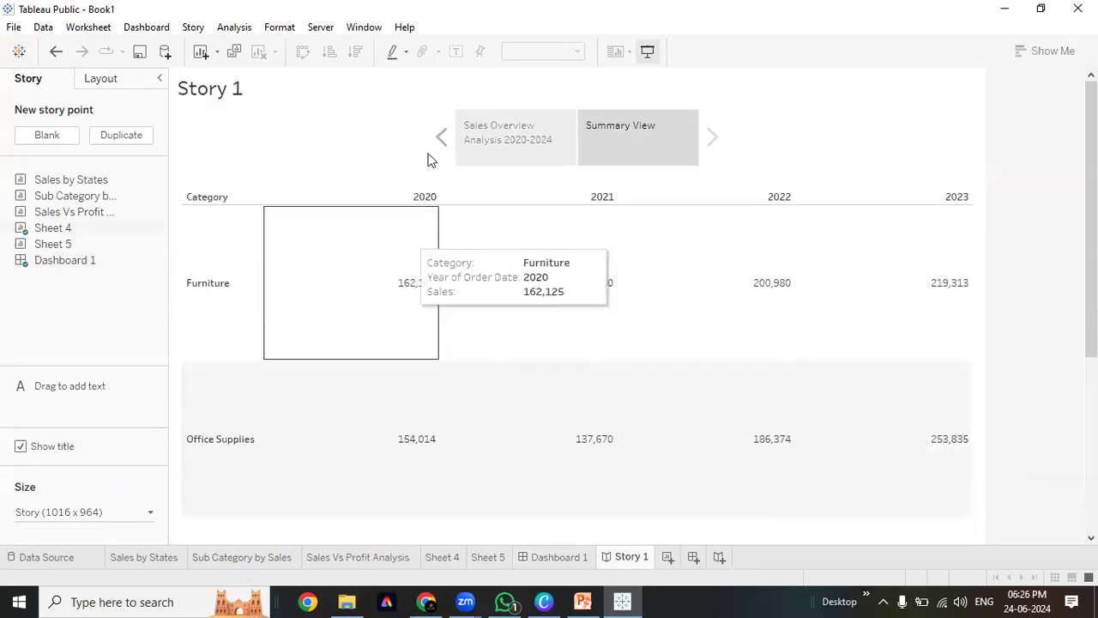
pyautogui.click(475, 135)
pyautogui.click(596, 146)
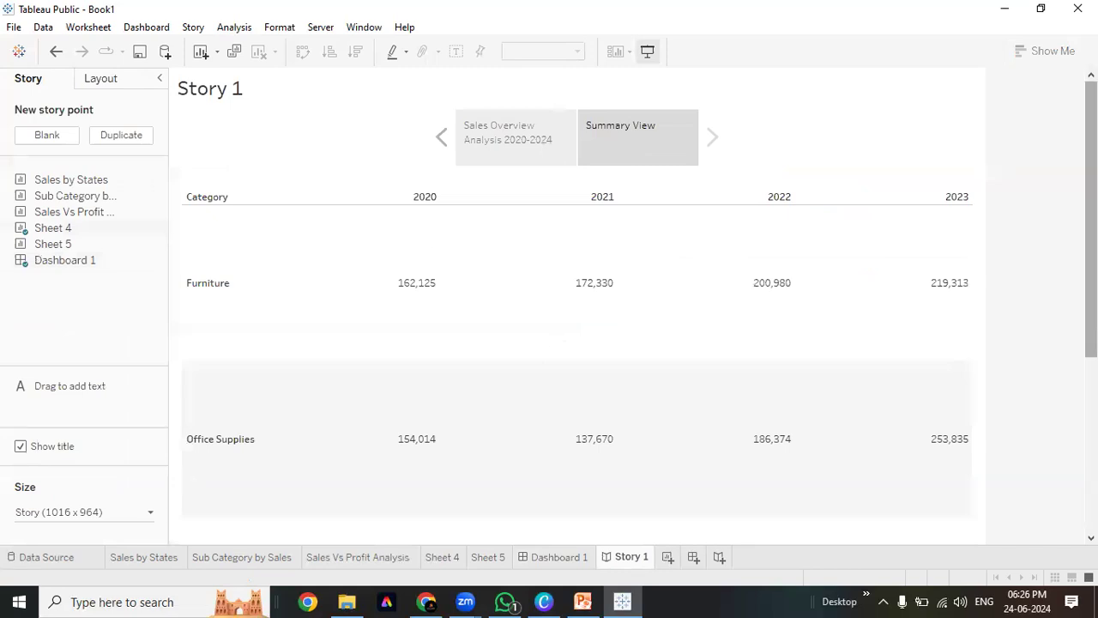
pyautogui.scroll(-5, 594, 343)
pyautogui.scroll(5, 578, 300)
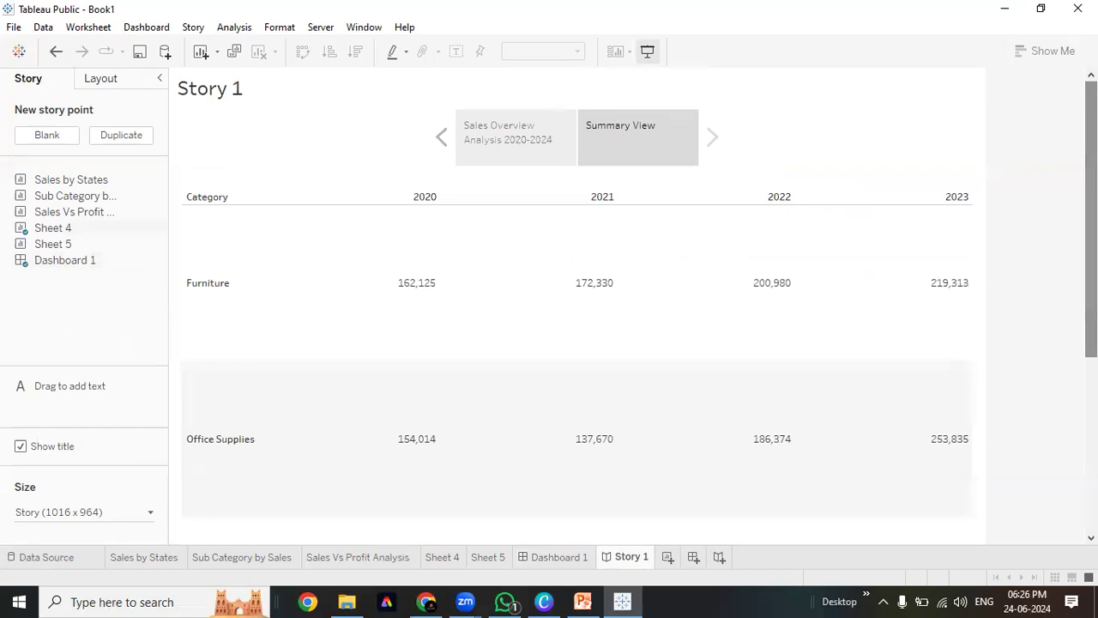
pyautogui.click(648, 53)
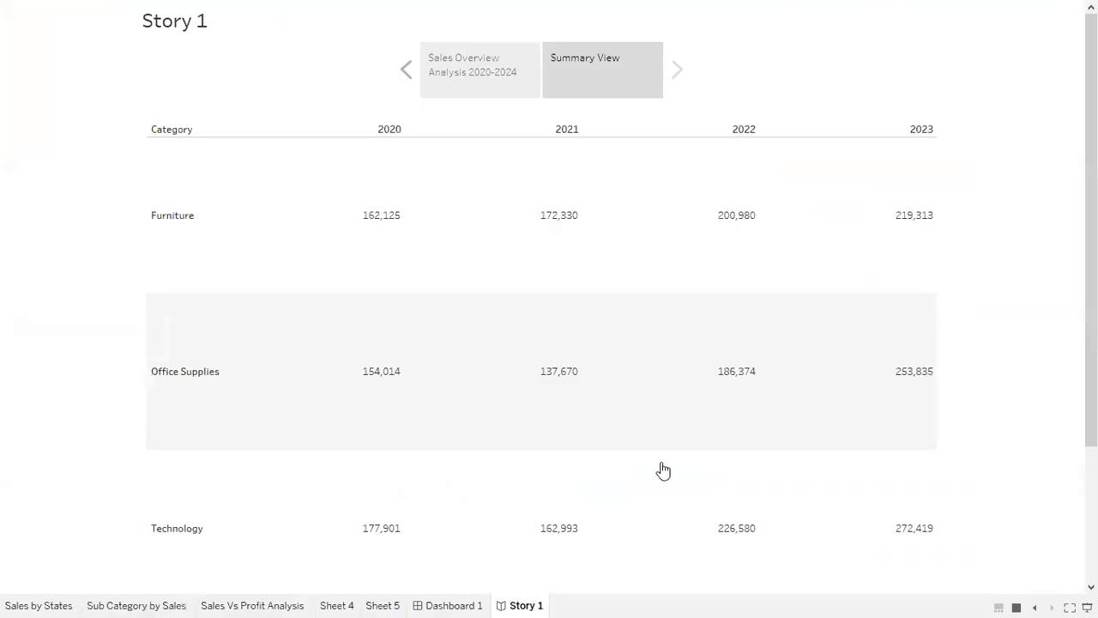
# Press Esc to leave the full-screen presentation of Story 1
pyautogui.press('Escape')
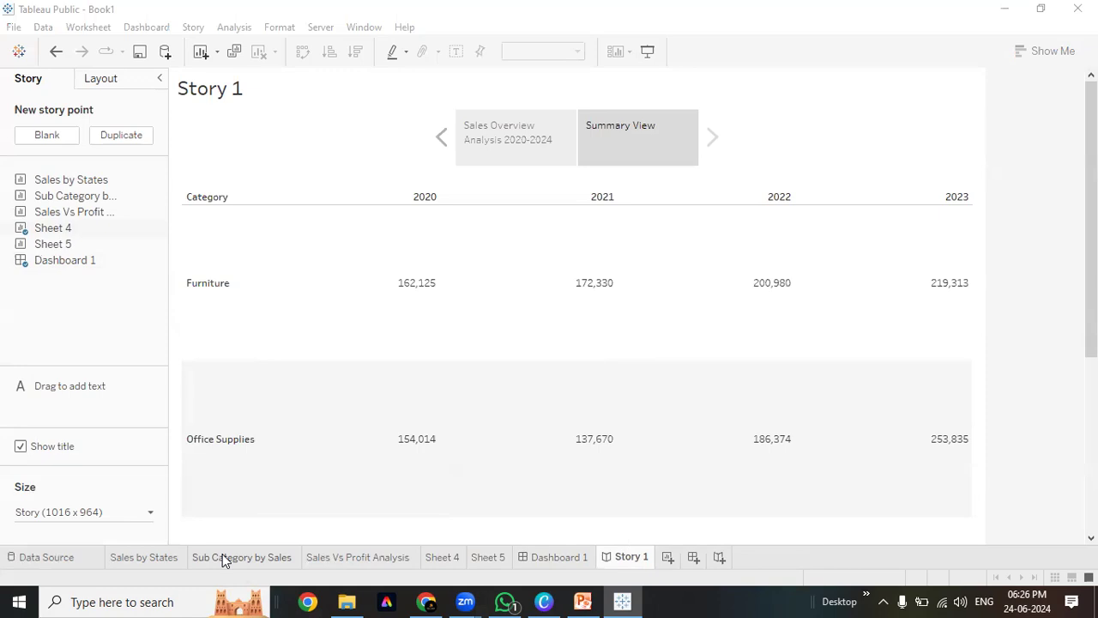
# Exclude the Furniture row from the story's Summary View table
pyautogui.click(203, 294)
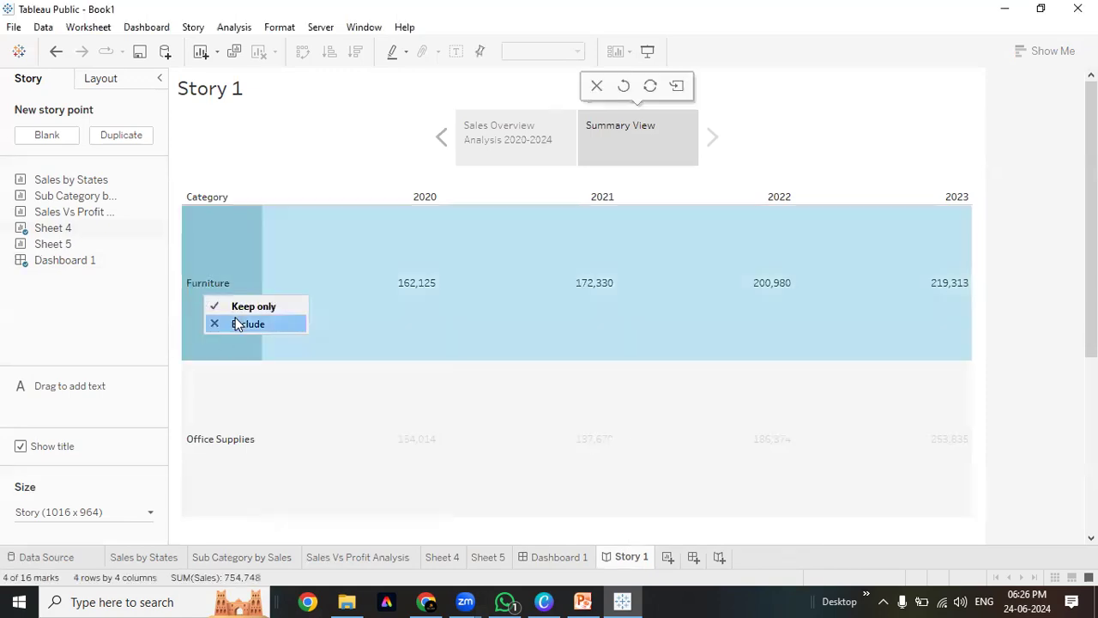
pyautogui.click(236, 323)
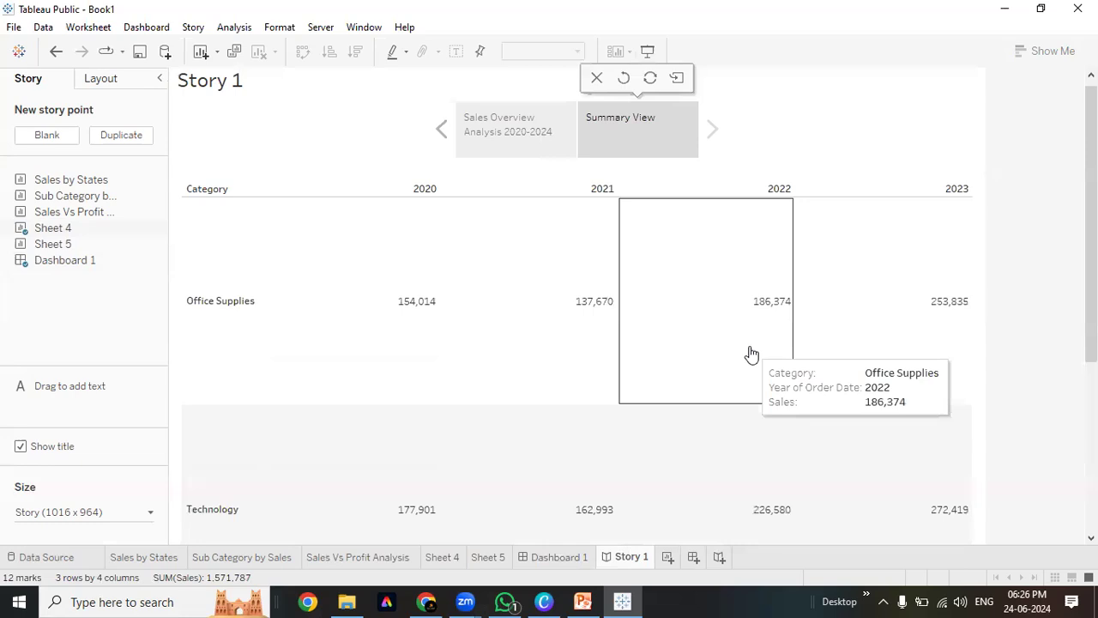
pyautogui.scroll(-1, 752, 354)
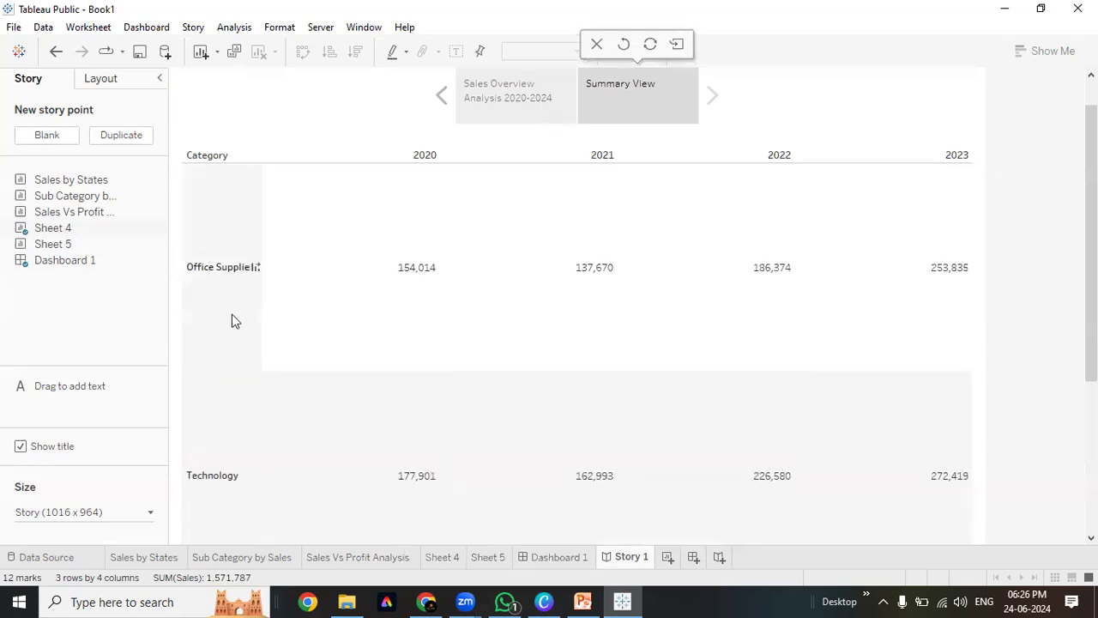
pyautogui.scroll(1, 232, 319)
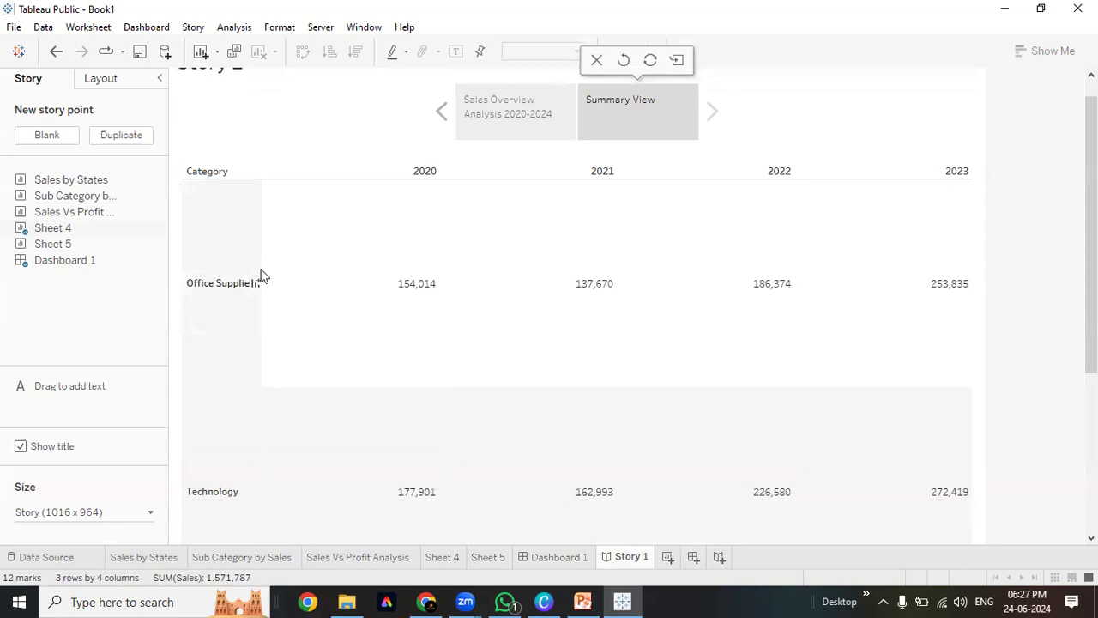
# Check Dashboard 1 and Sheet 4, then return to Story 1
pyautogui.click(570, 559)
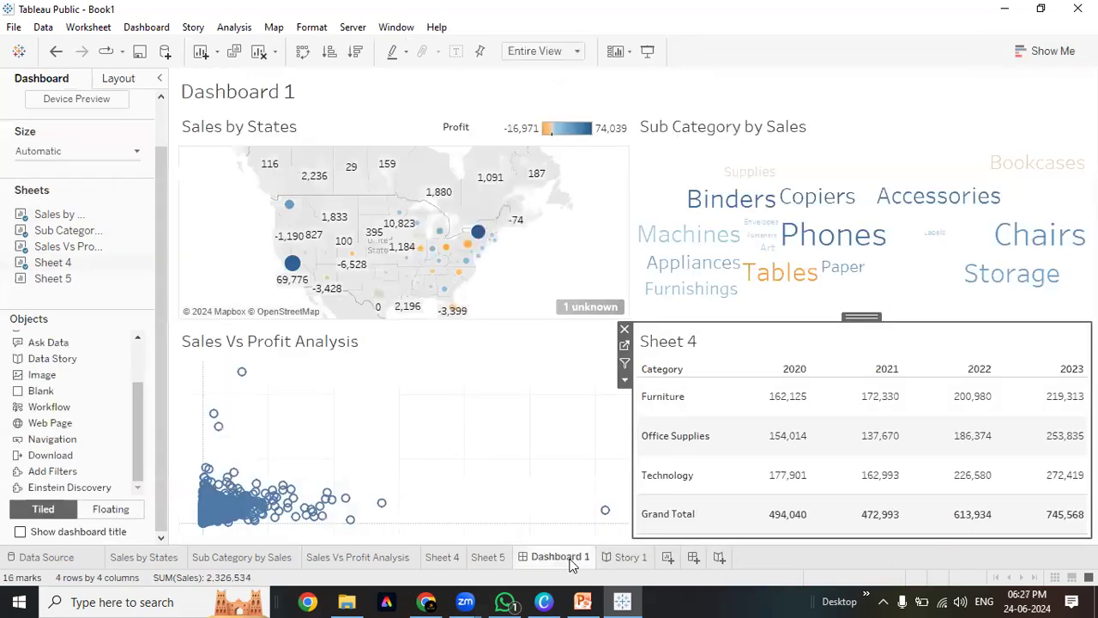
pyautogui.scroll(-2, 291, 193)
pyautogui.scroll(1, 315, 310)
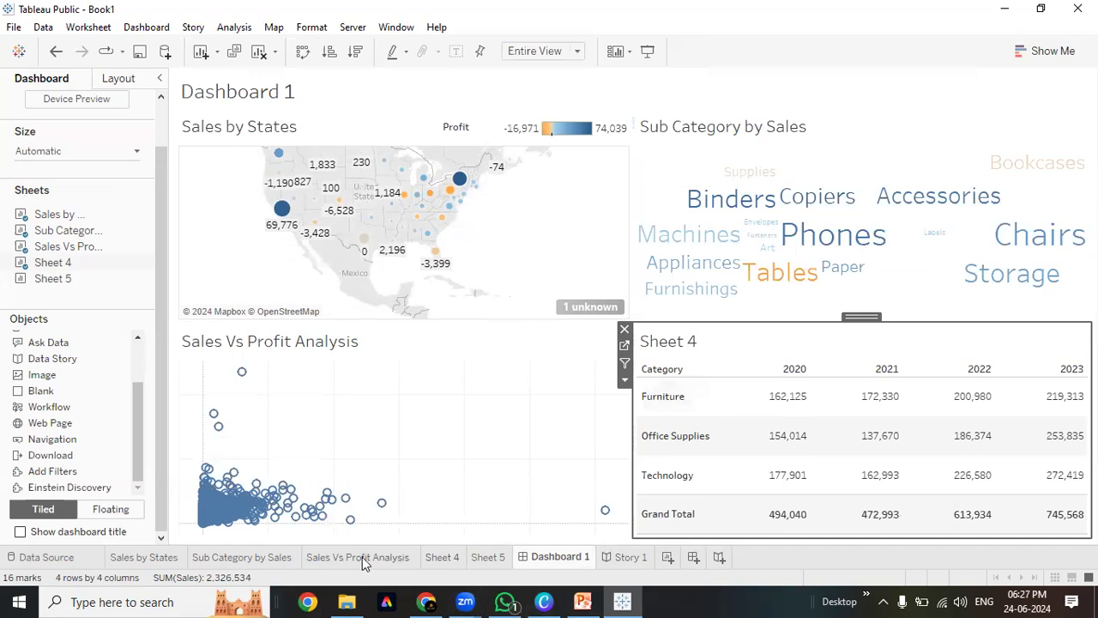
pyautogui.moveTo(359, 557)
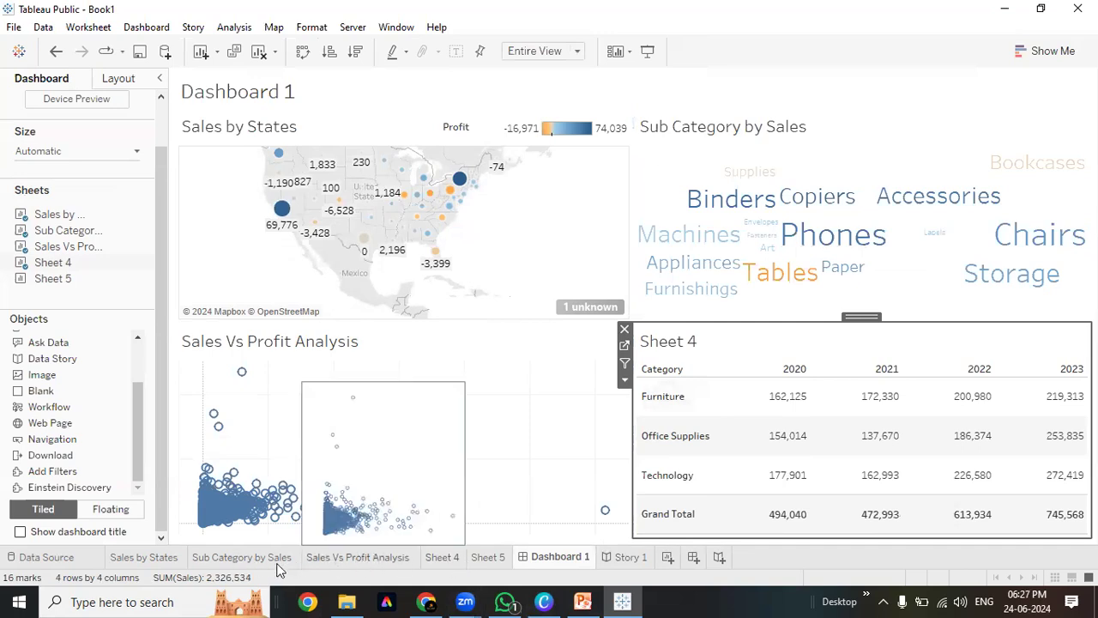
pyautogui.click(436, 559)
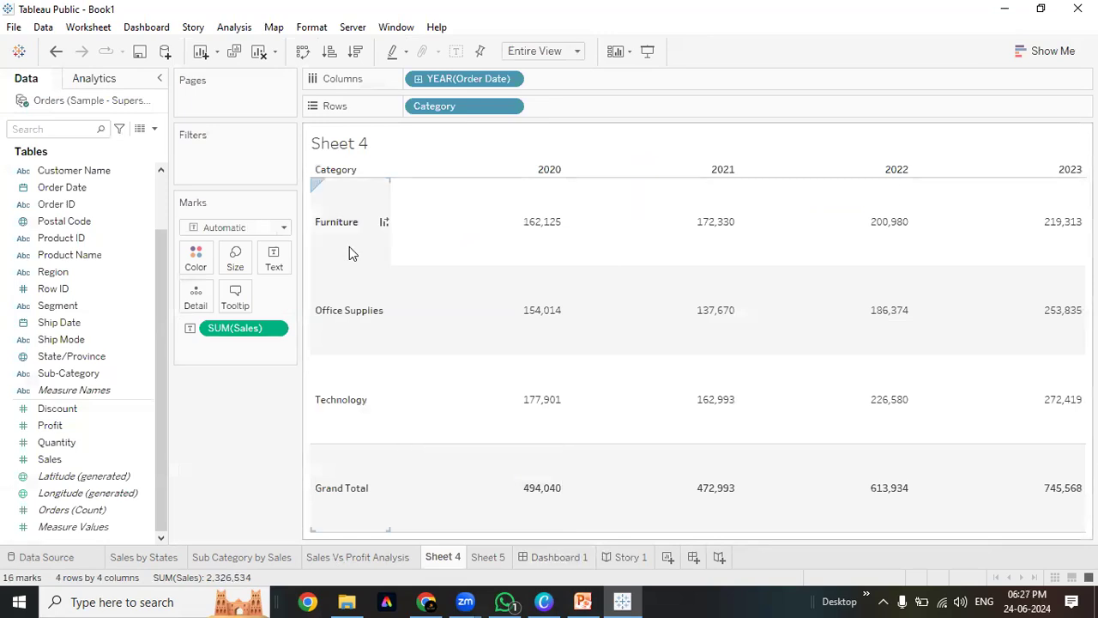
pyautogui.click(625, 557)
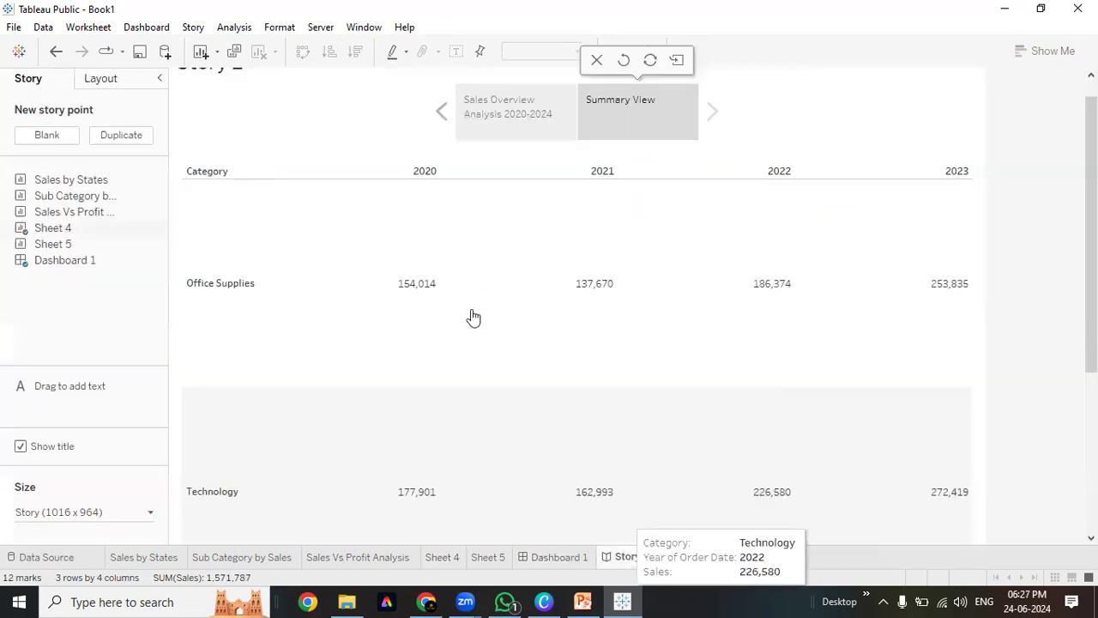
# Undo the Furniture exclusion, recheck the Summary View point, and open Sheet 4
pyautogui.hotkey('ctrl', 'z')
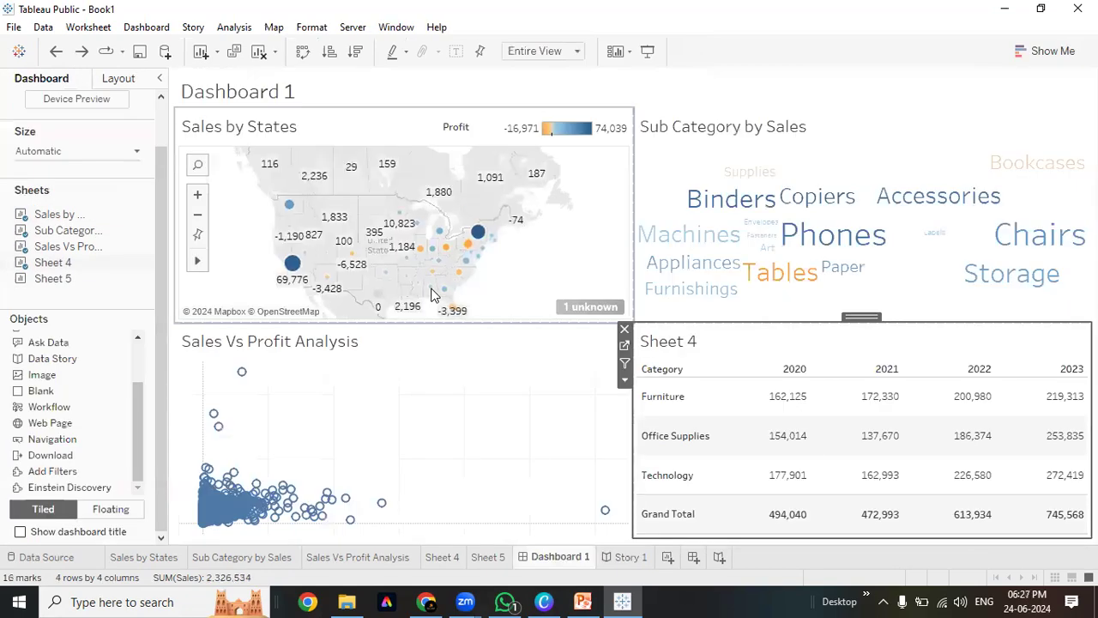
pyautogui.hotkey('ctrl', 'y')
pyautogui.click(433, 296)
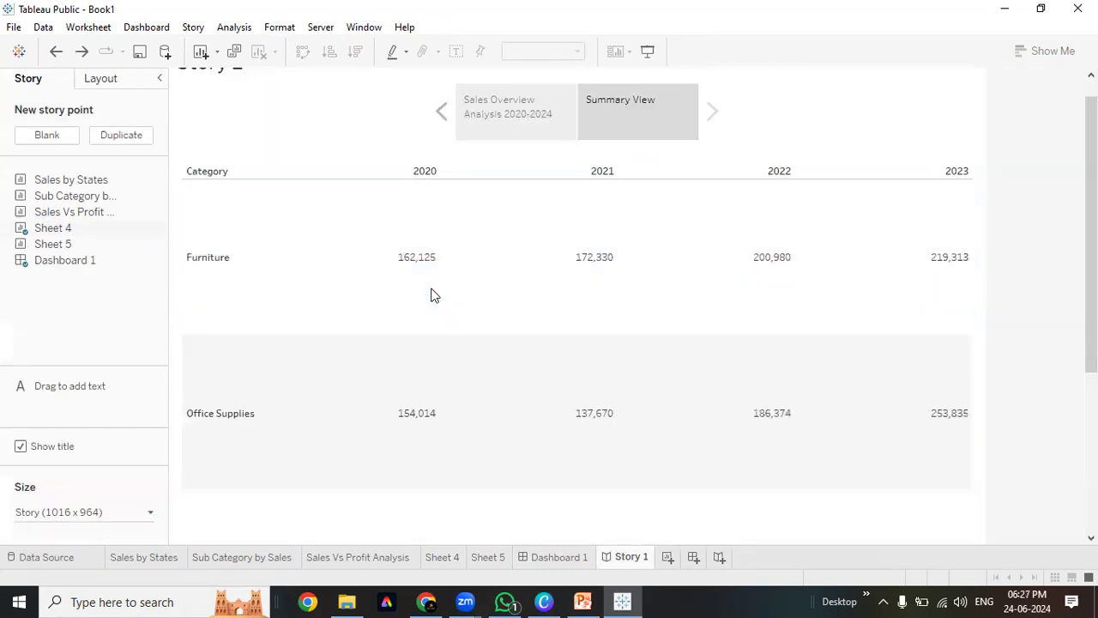
pyautogui.hotkey('ctrl', 'z')
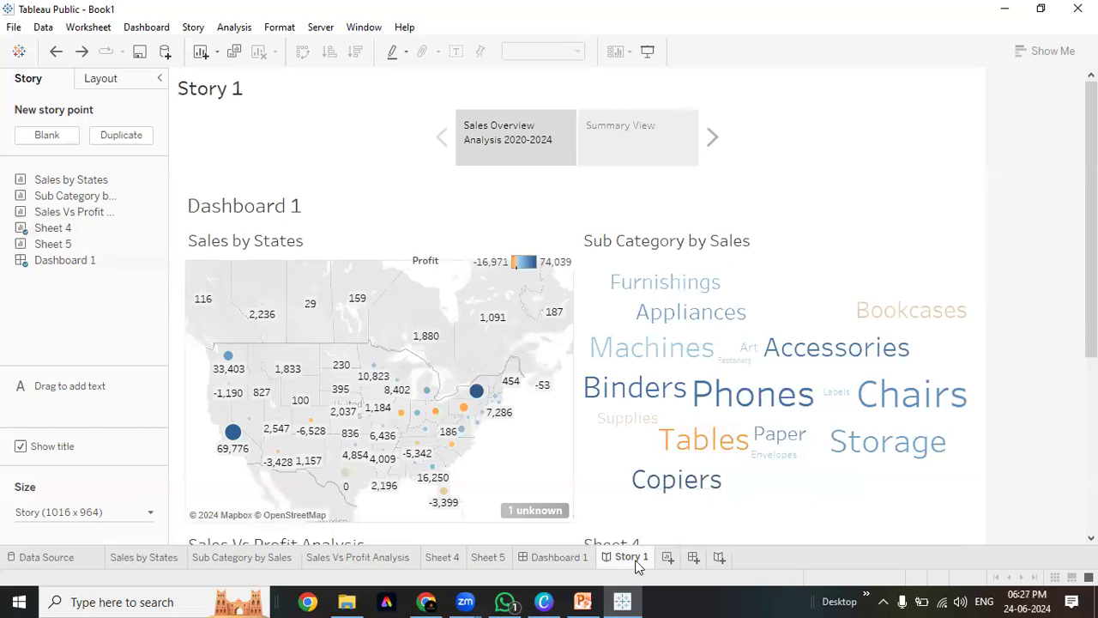
pyautogui.click(639, 148)
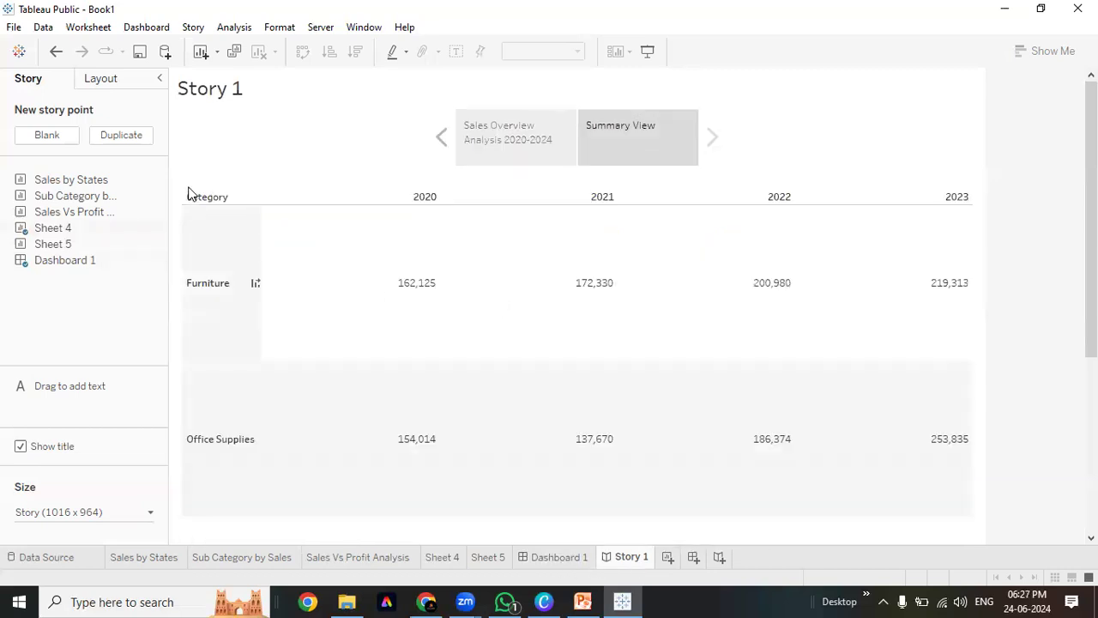
pyautogui.scroll(-1, 241, 476)
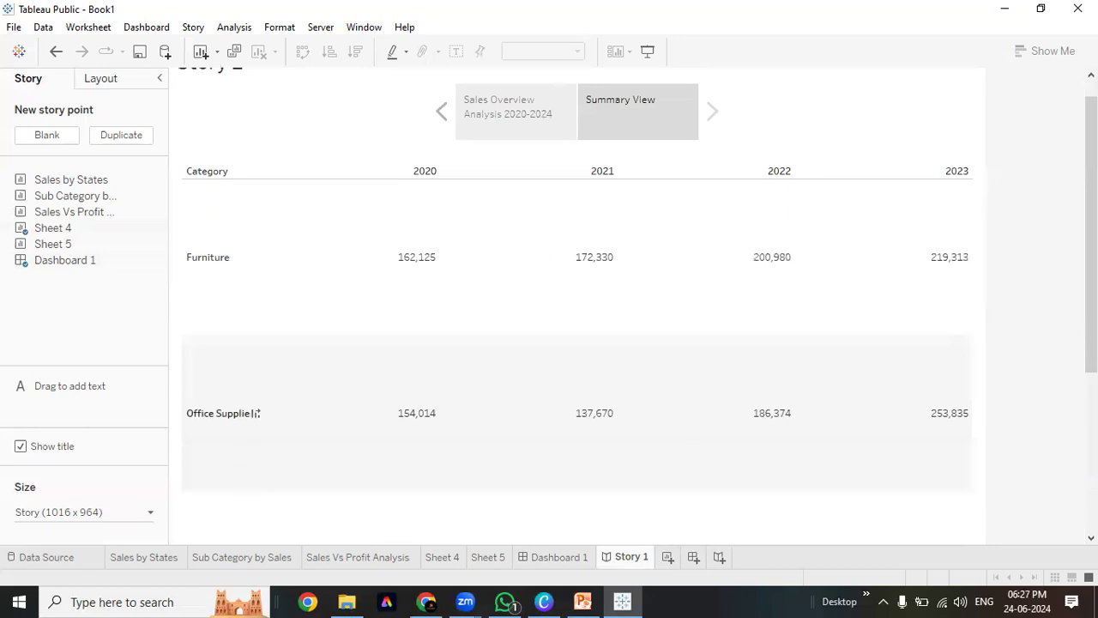
pyautogui.scroll(-8, 241, 481)
pyautogui.scroll(8, 250, 409)
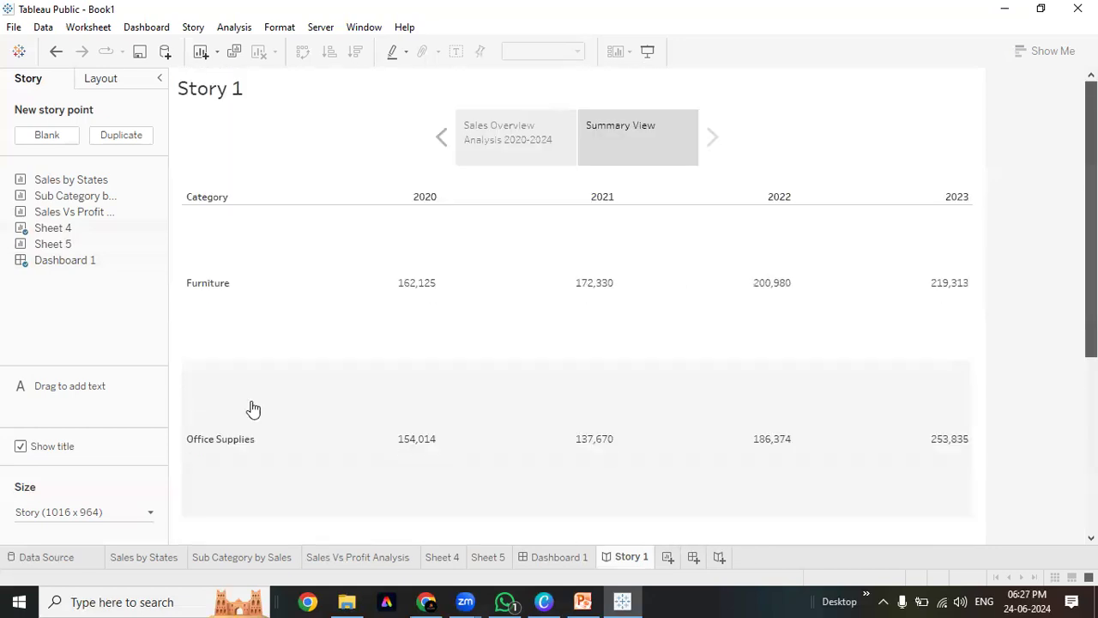
pyautogui.click(443, 557)
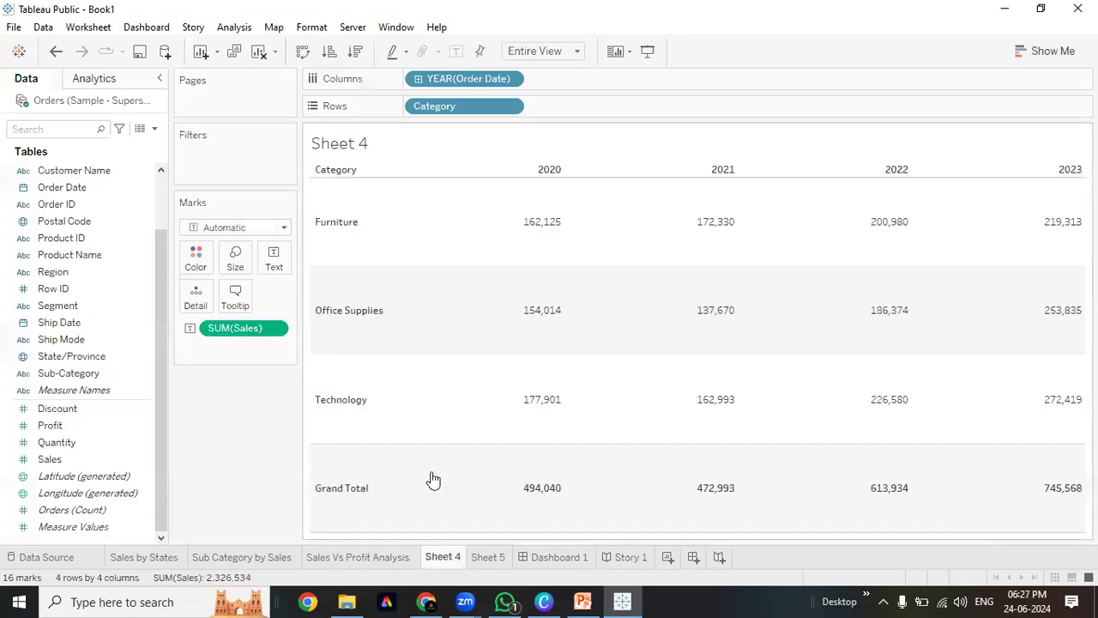
# Exclude Furniture on Sheet 4 and confirm Dashboard 1 and Story 1 show only Office Supplies and Technology
pyautogui.rightClick(355, 251)
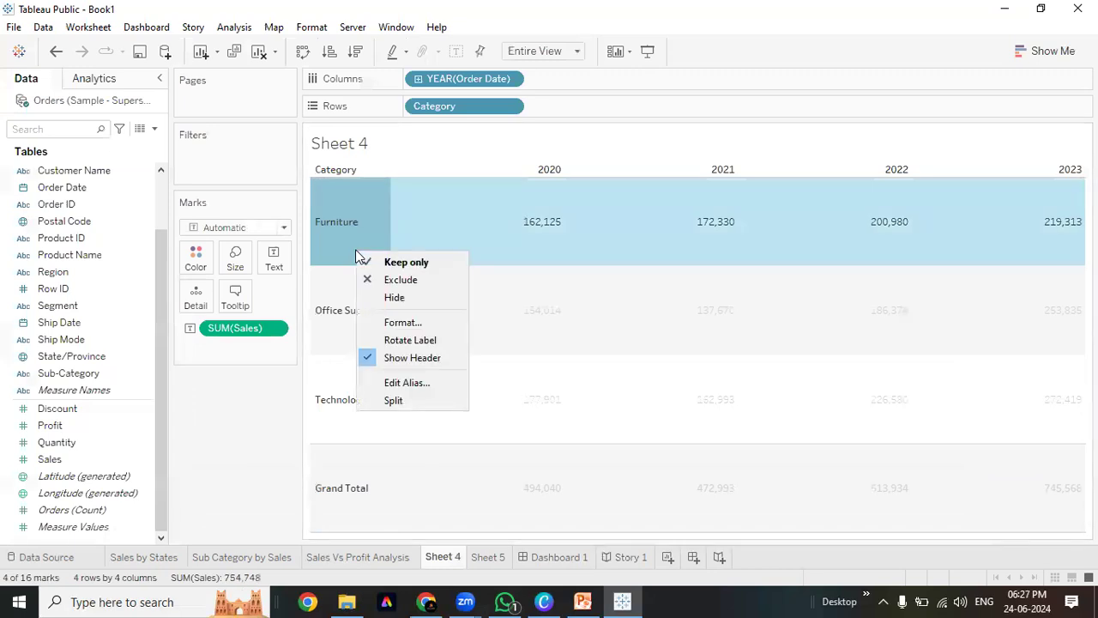
pyautogui.click(404, 283)
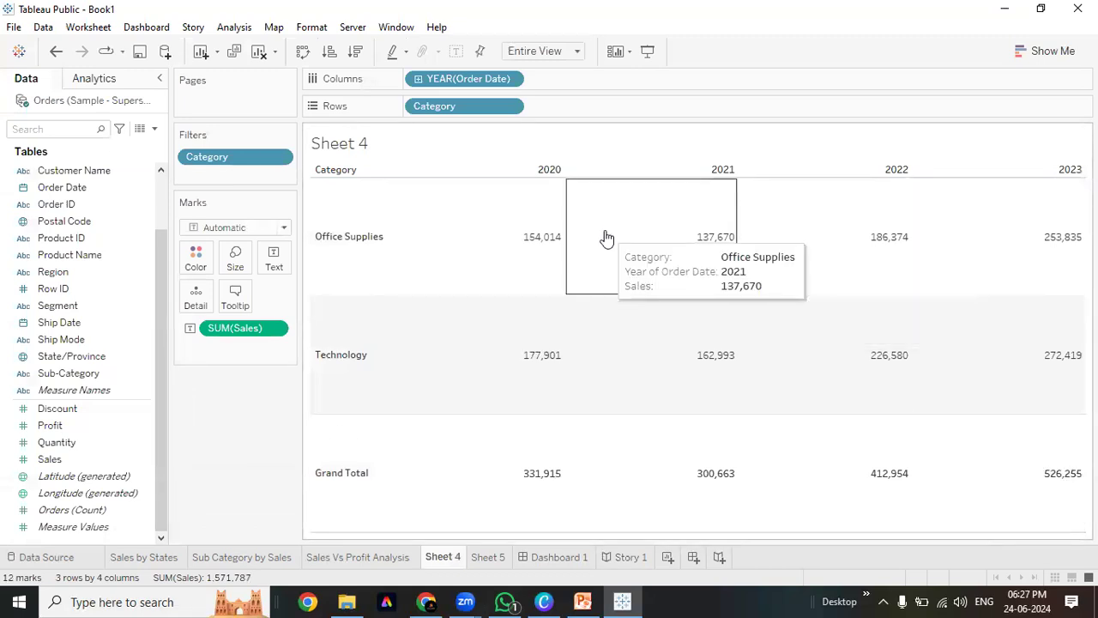
pyautogui.click(536, 557)
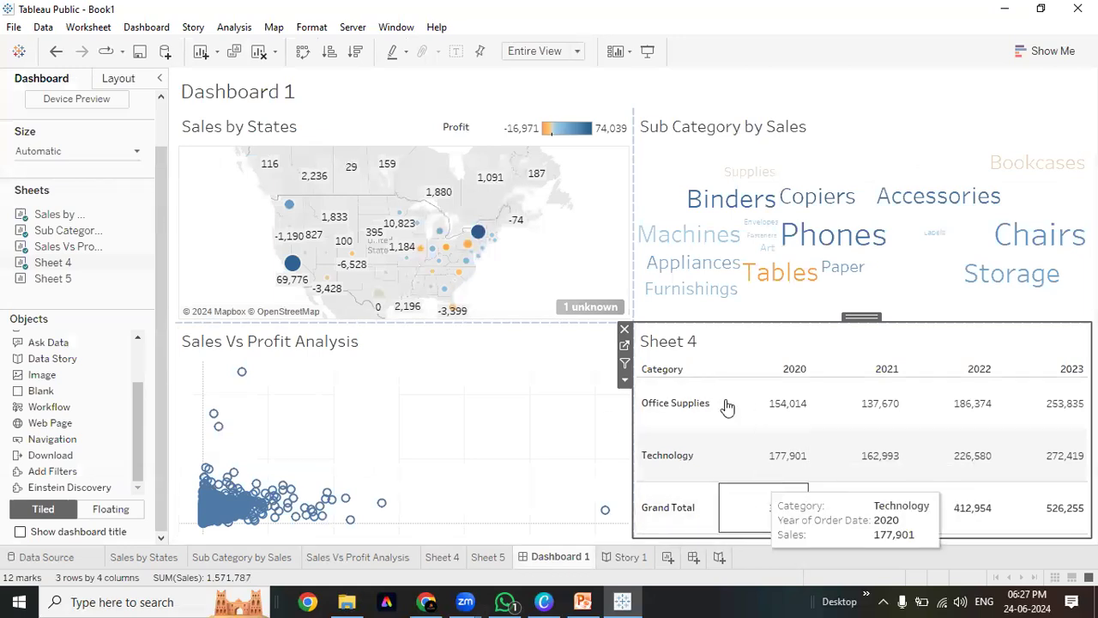
pyautogui.click(625, 557)
pyautogui.scroll(-1, 209, 493)
pyautogui.scroll(1, 210, 497)
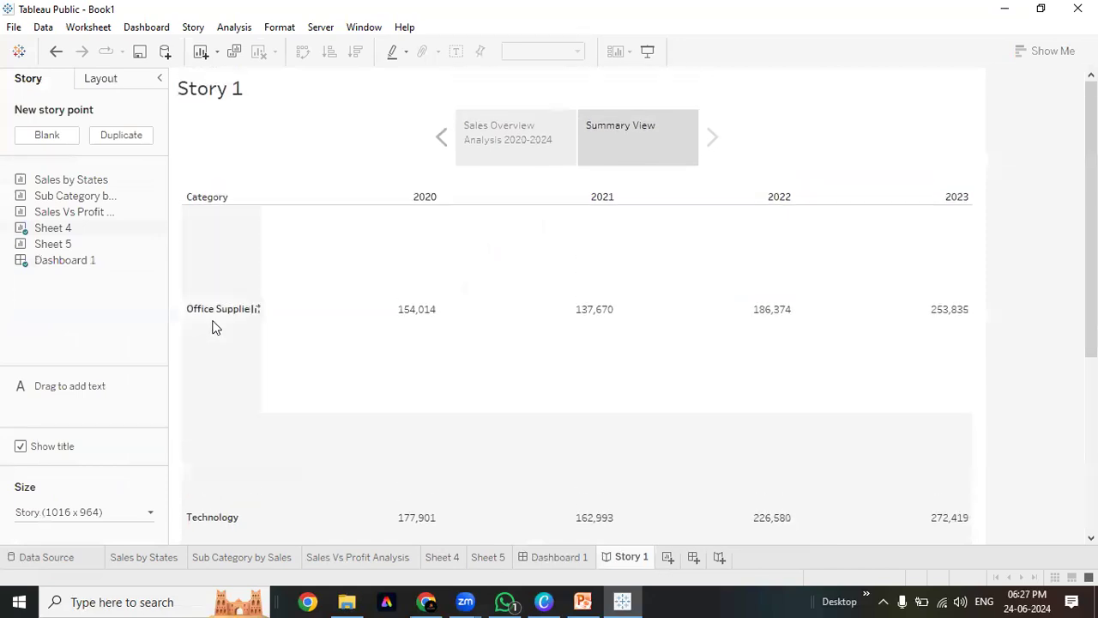
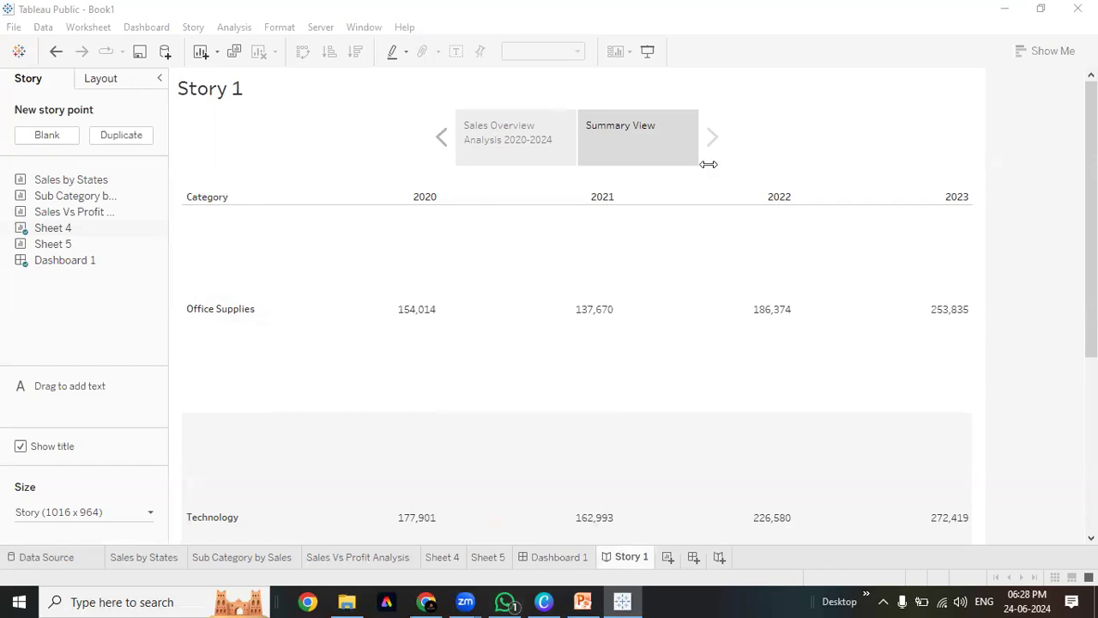
# Browse the worksheets: Sales by States map, word cloud, Sales Vs Profit scatter, Sheet 4 and Sheet 5
pyautogui.click(242, 557)
pyautogui.click(167, 563)
pyautogui.click(242, 557)
pyautogui.click(358, 557)
pyautogui.click(442, 557)
pyautogui.click(488, 557)
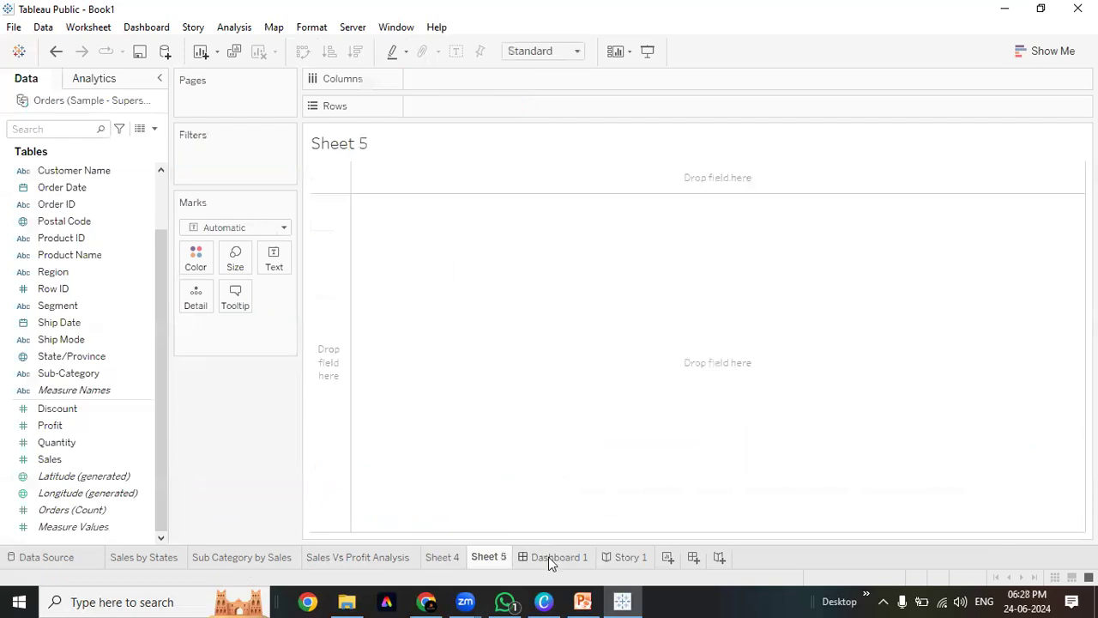
pyautogui.click(442, 557)
pyautogui.click(358, 557)
pyautogui.click(444, 557)
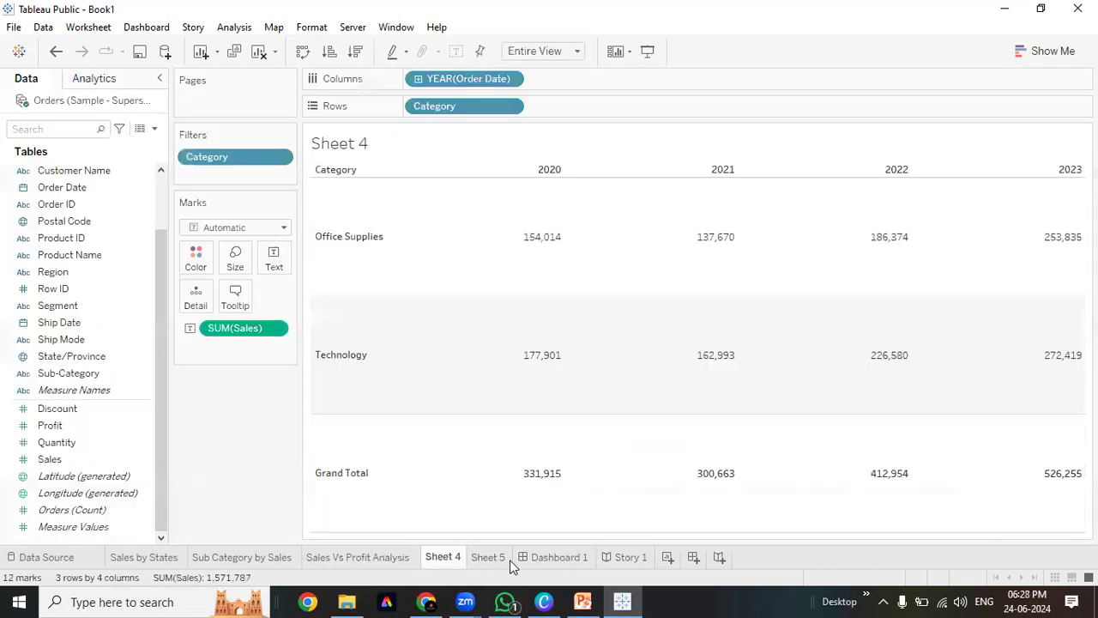
pyautogui.click(510, 560)
pyautogui.click(554, 557)
pyautogui.click(495, 561)
pyautogui.click(445, 563)
pyautogui.click(358, 557)
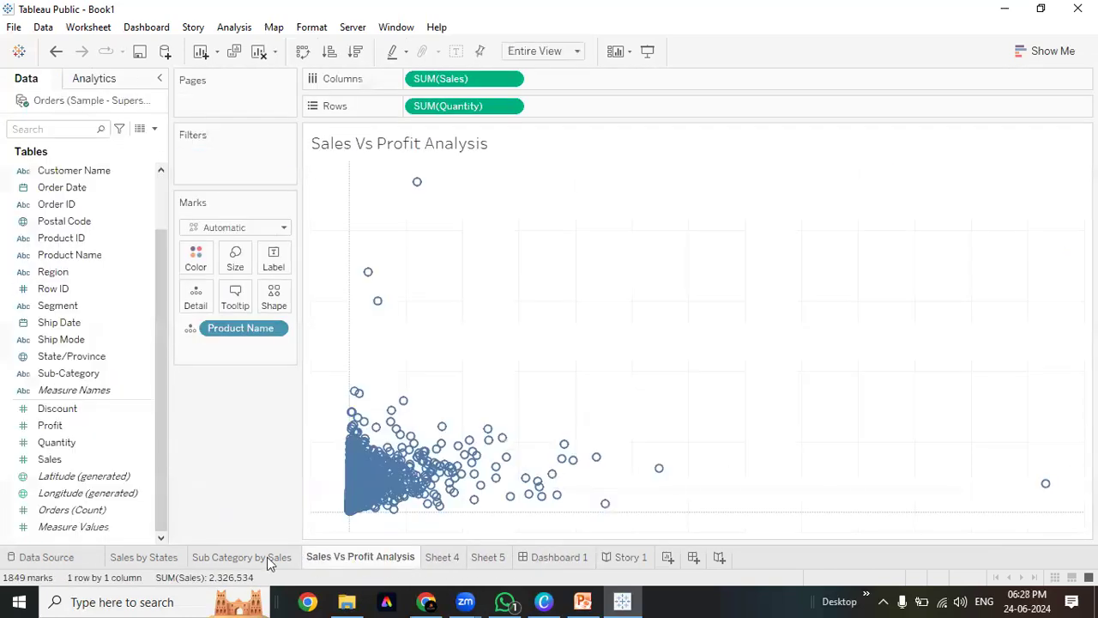
pyautogui.click(267, 557)
pyautogui.click(149, 562)
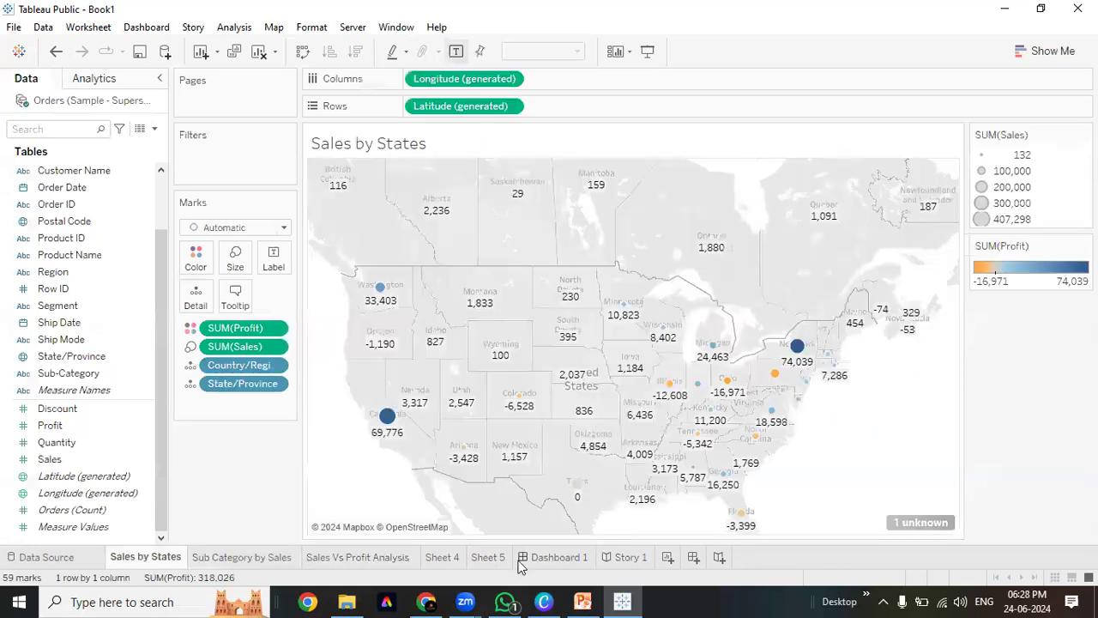
# Clear the map, word cloud, scatter plot and table off Dashboard 1
pyautogui.click(553, 559)
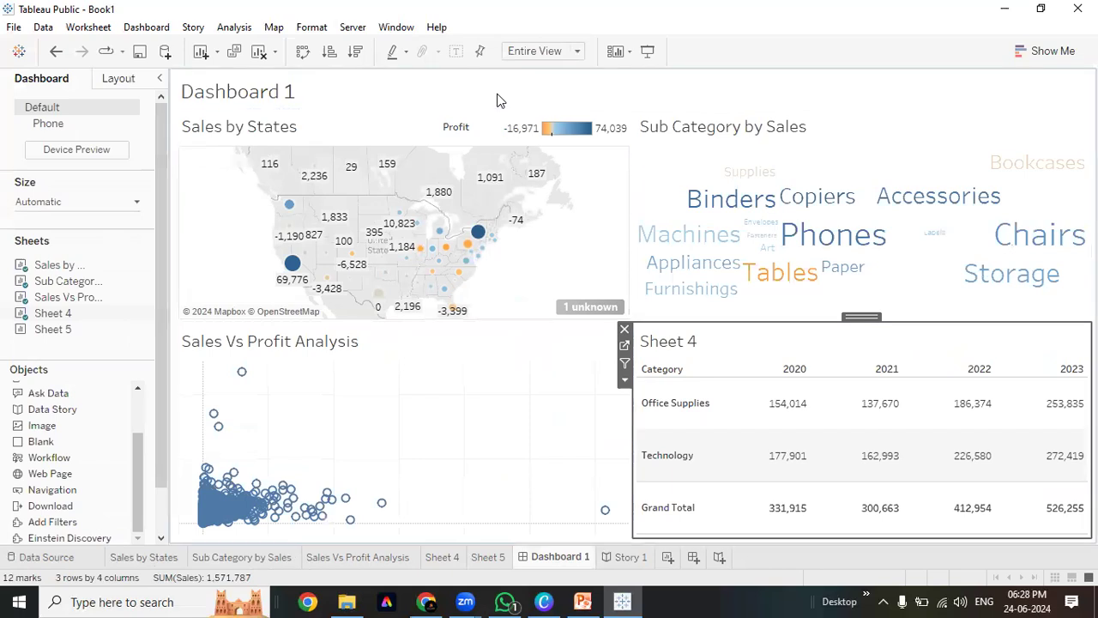
pyautogui.click(145, 28)
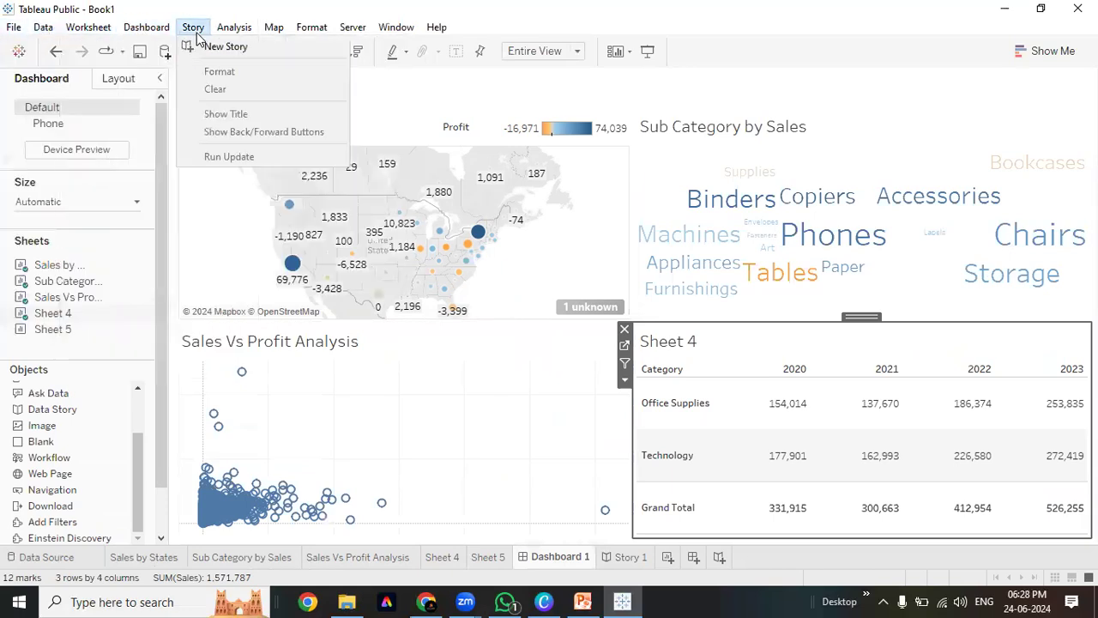
pyautogui.click(147, 28)
pyautogui.click(146, 28)
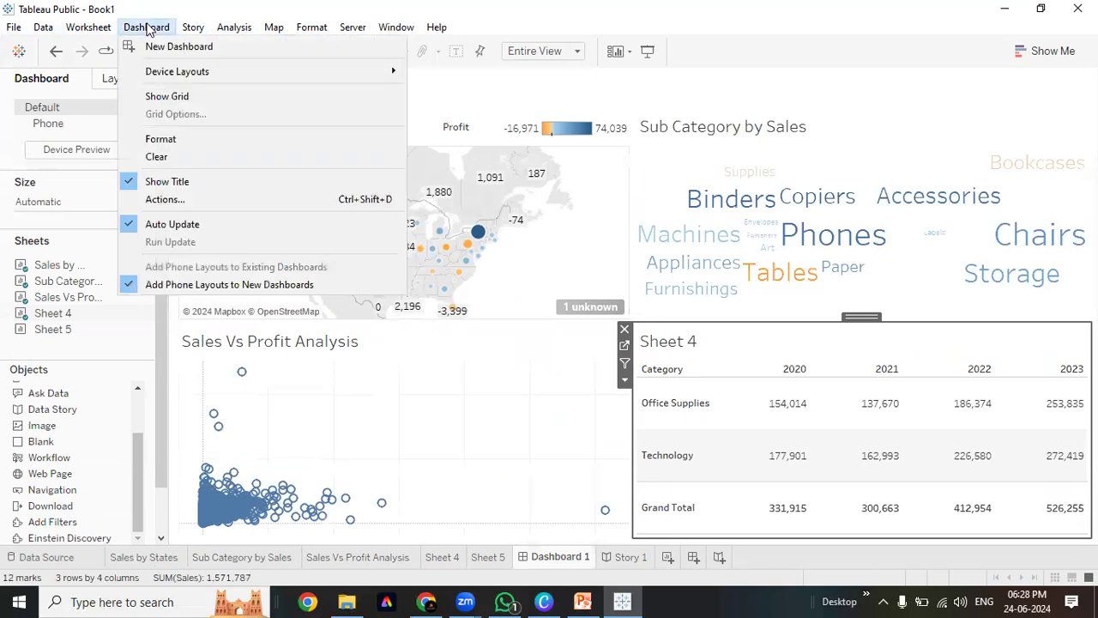
pyautogui.click(397, 27)
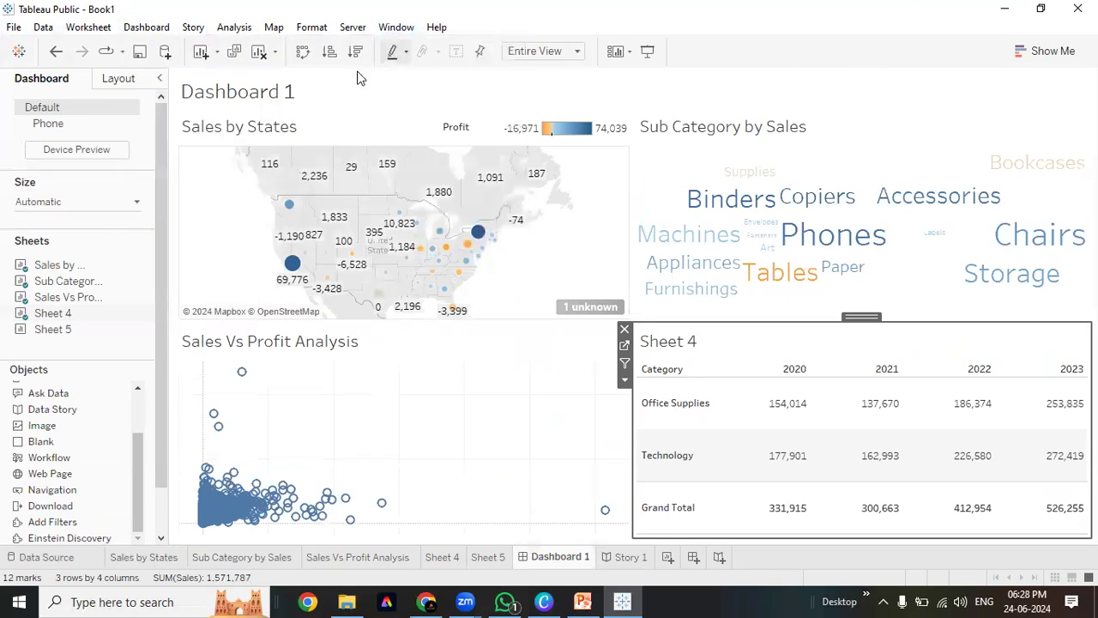
pyautogui.click(265, 52)
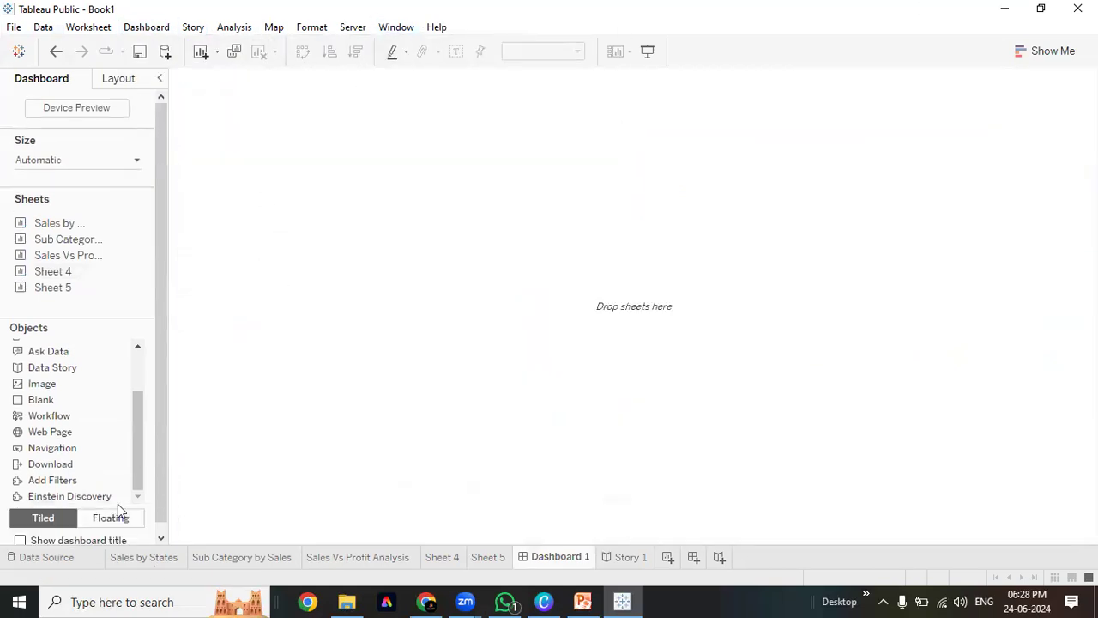
# Show and then hide the Dashboard 1 layout grid, and bring up the Format Dashboard pane
pyautogui.scroll(-1, 118, 503)
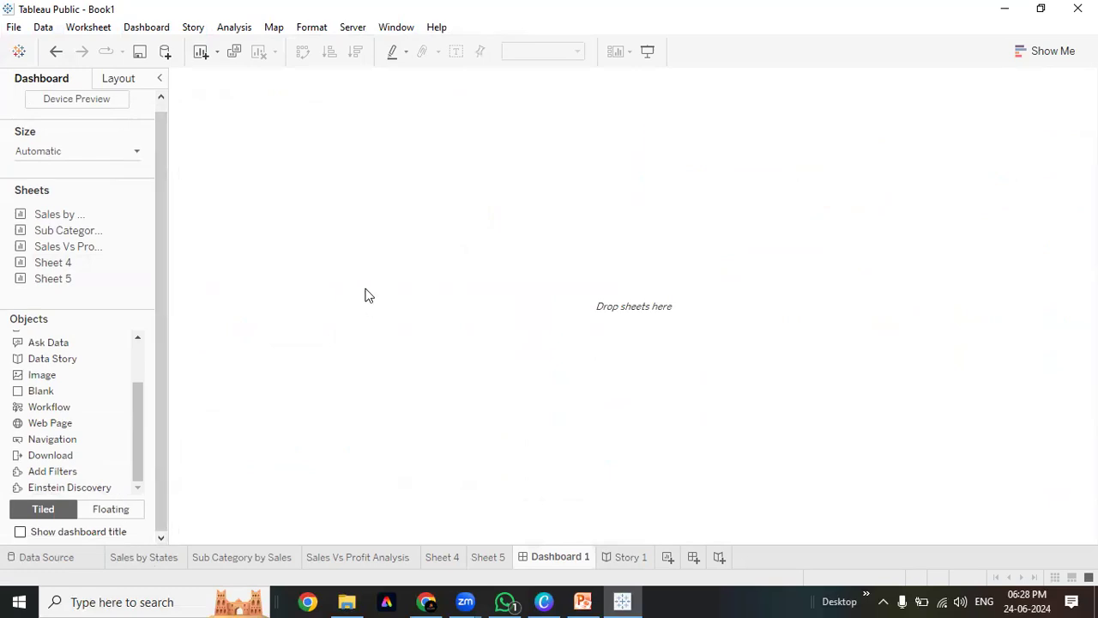
pyautogui.click(137, 33)
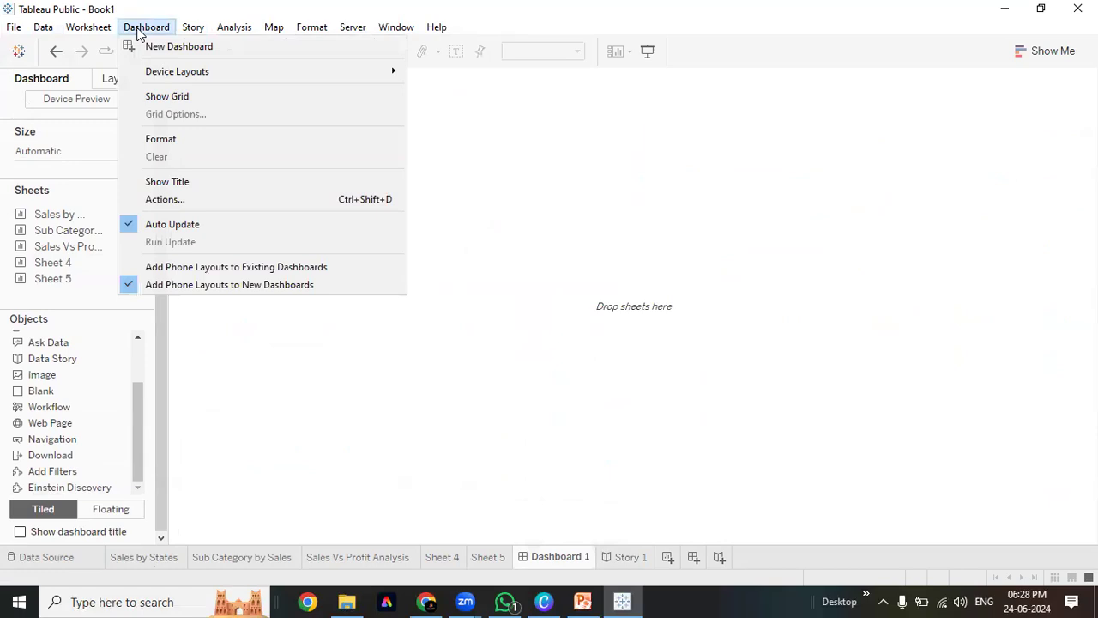
pyautogui.moveTo(164, 77)
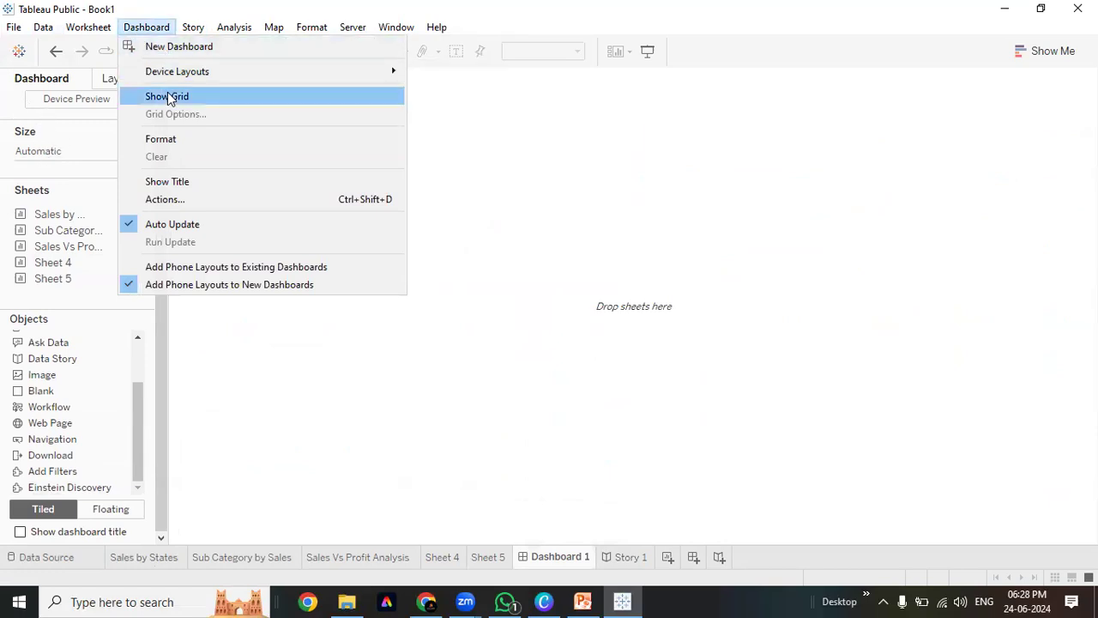
pyautogui.click(167, 94)
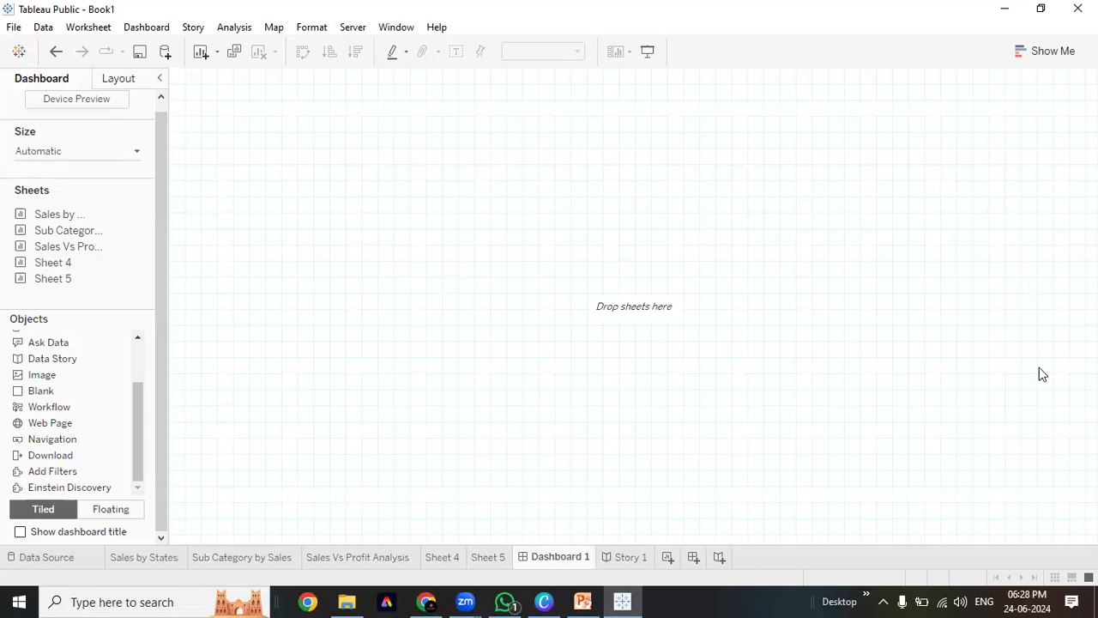
pyautogui.click(165, 27)
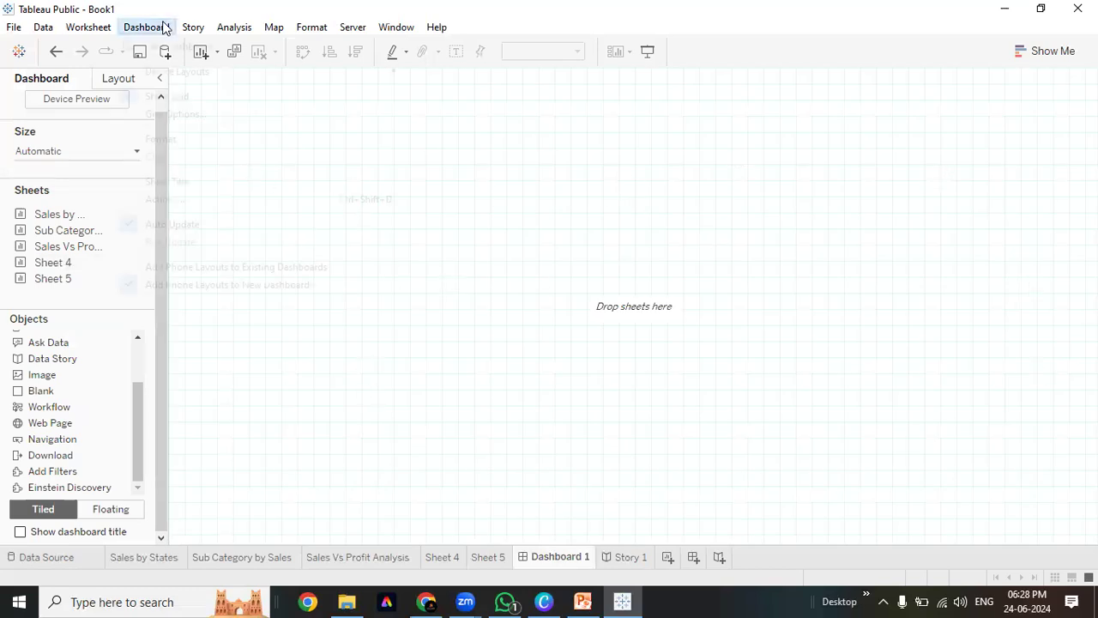
pyautogui.click(178, 97)
pyautogui.click(164, 27)
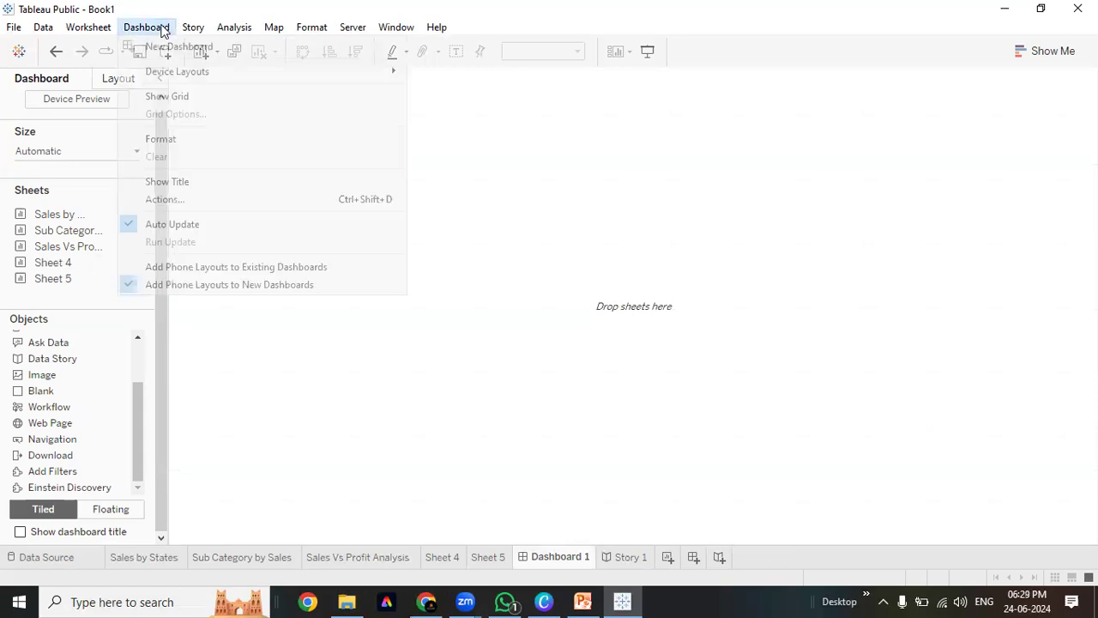
pyautogui.click(176, 141)
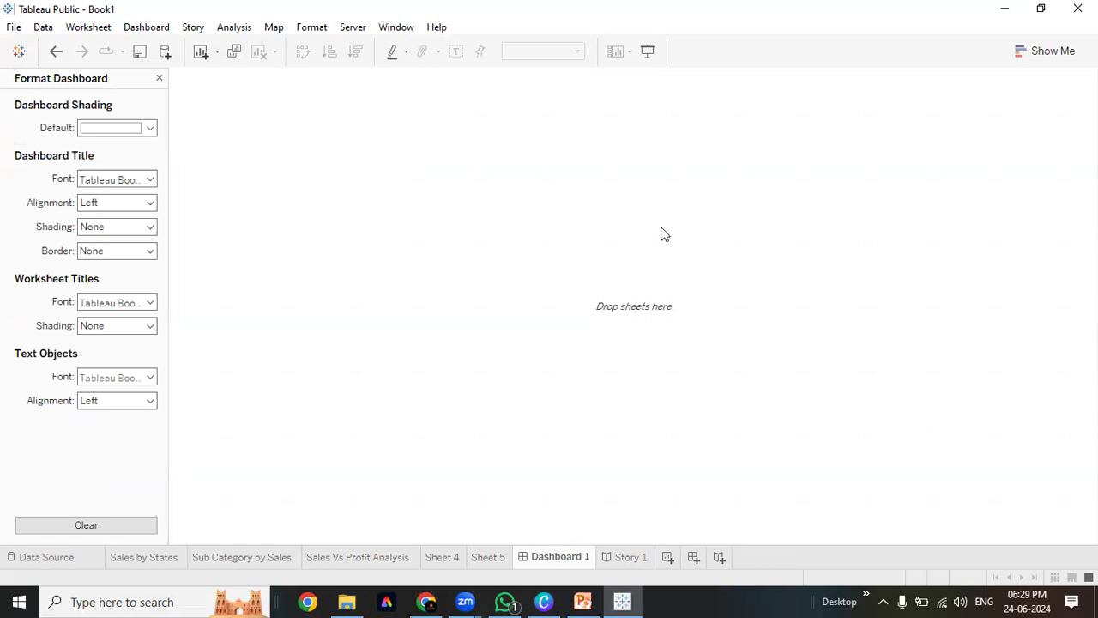
# Set the dashboard's default shading to white after briefly trying beige
pyautogui.click(148, 128)
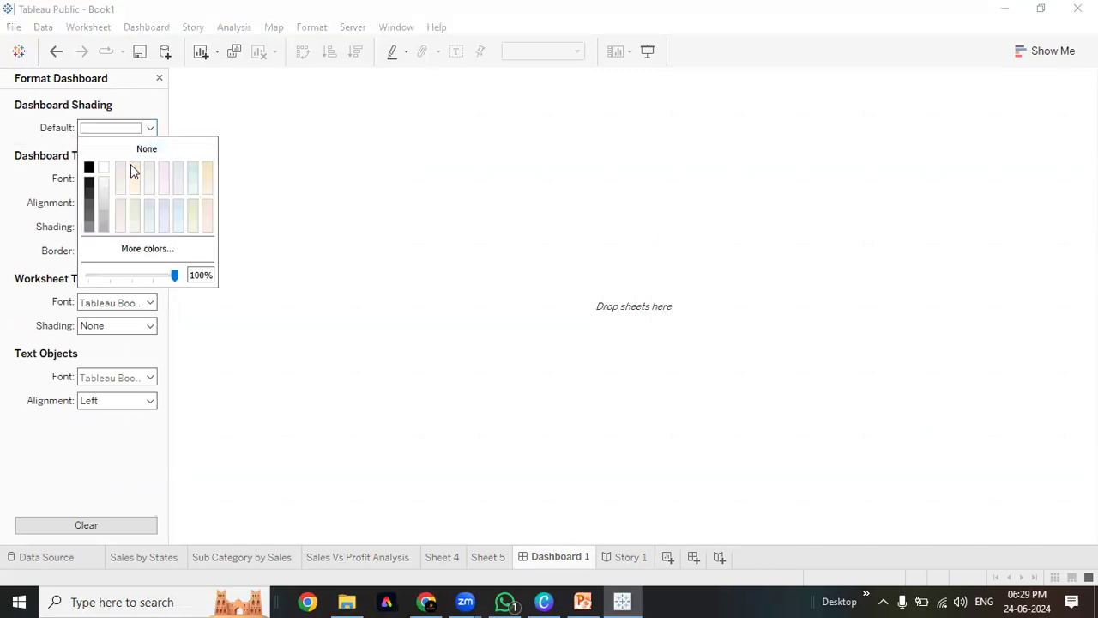
pyautogui.click(131, 166)
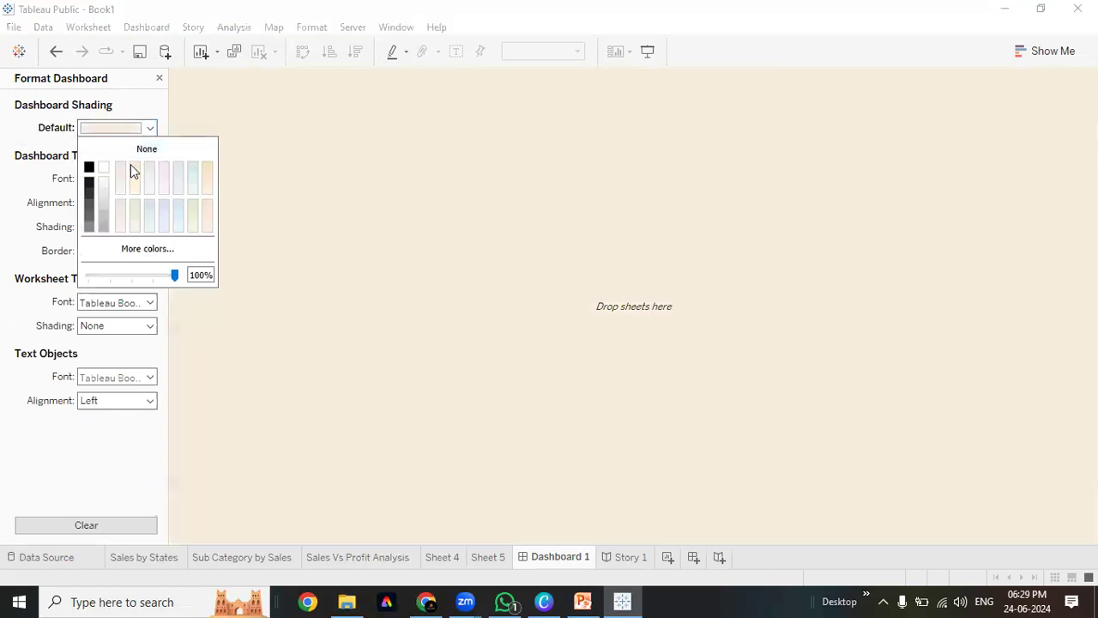
pyautogui.click(149, 250)
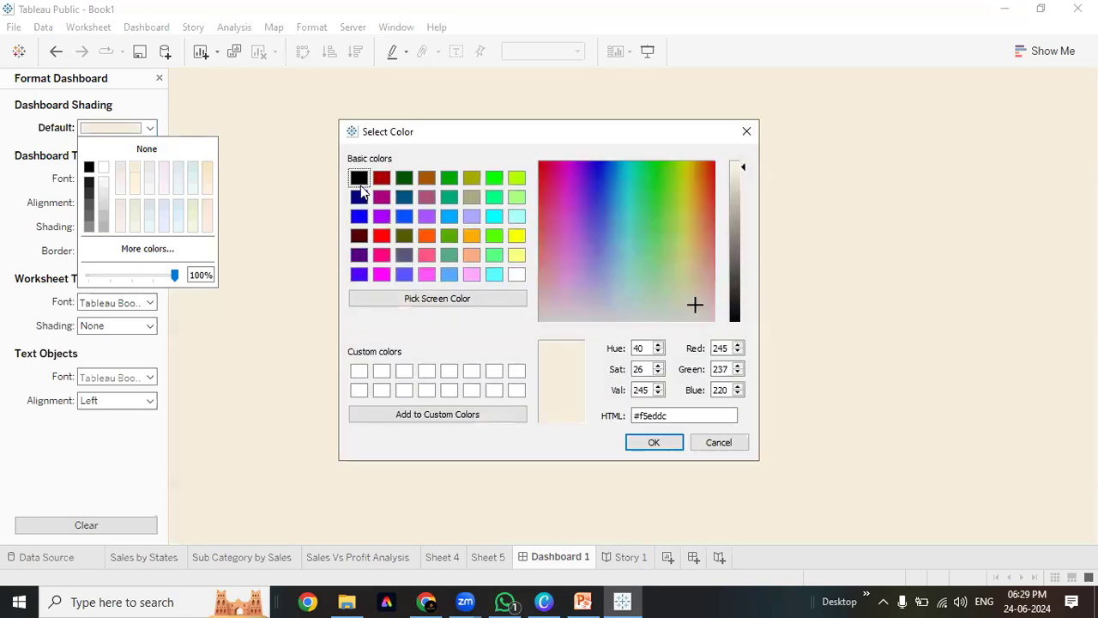
pyautogui.click(516, 274)
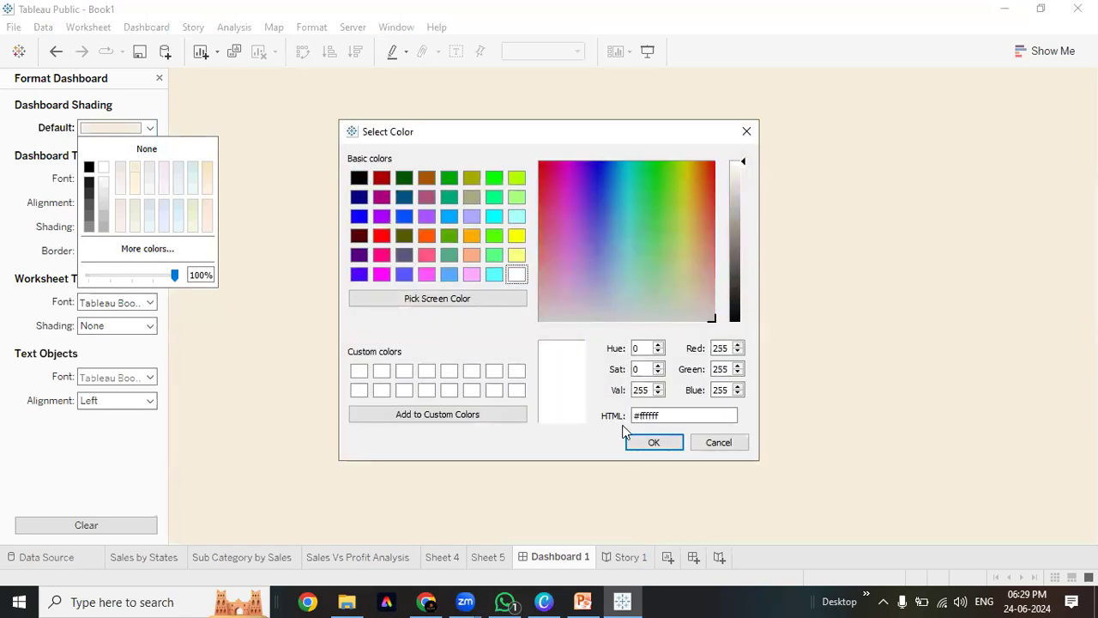
pyautogui.click(640, 442)
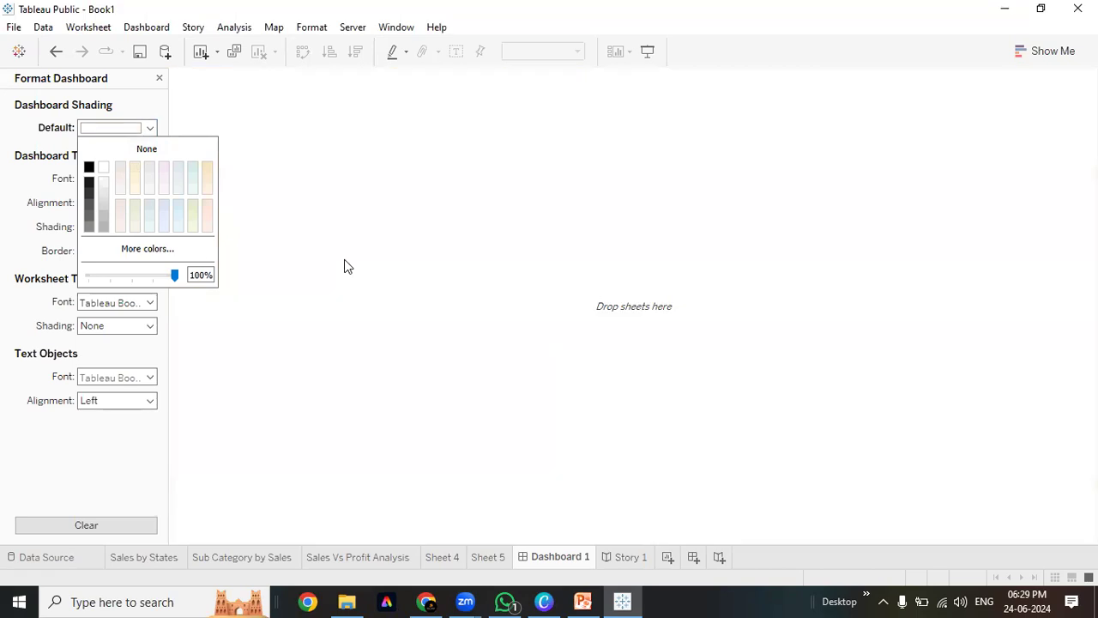
pyautogui.click(58, 131)
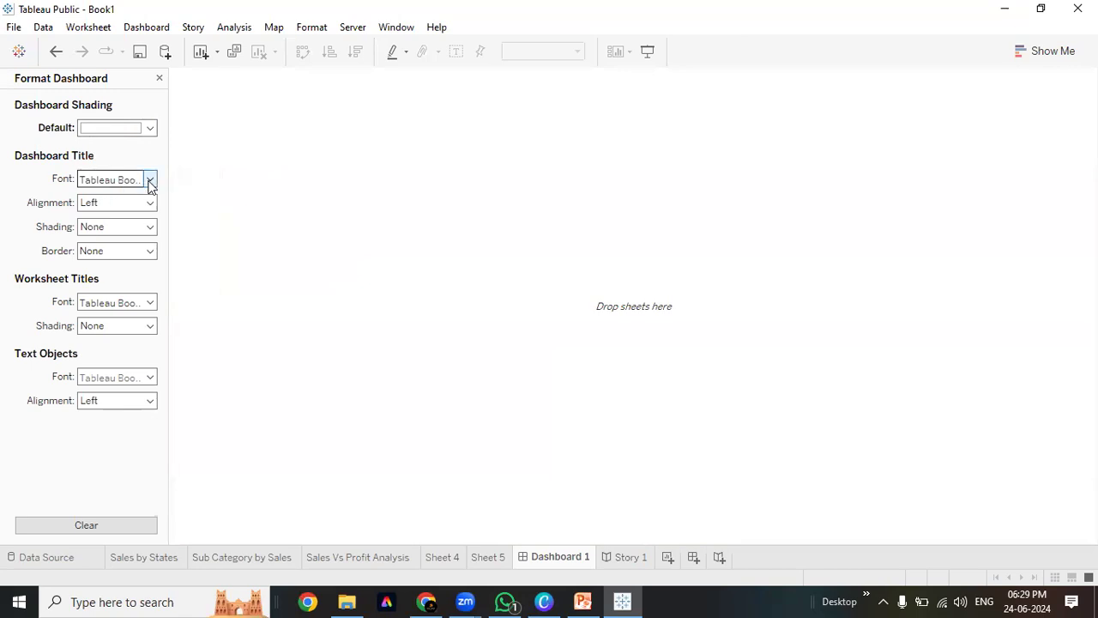
# Make the Dashboard 1 title bold Tableau Bold, centred, and show it on the canvas
pyautogui.click(149, 179)
pyautogui.click(135, 225)
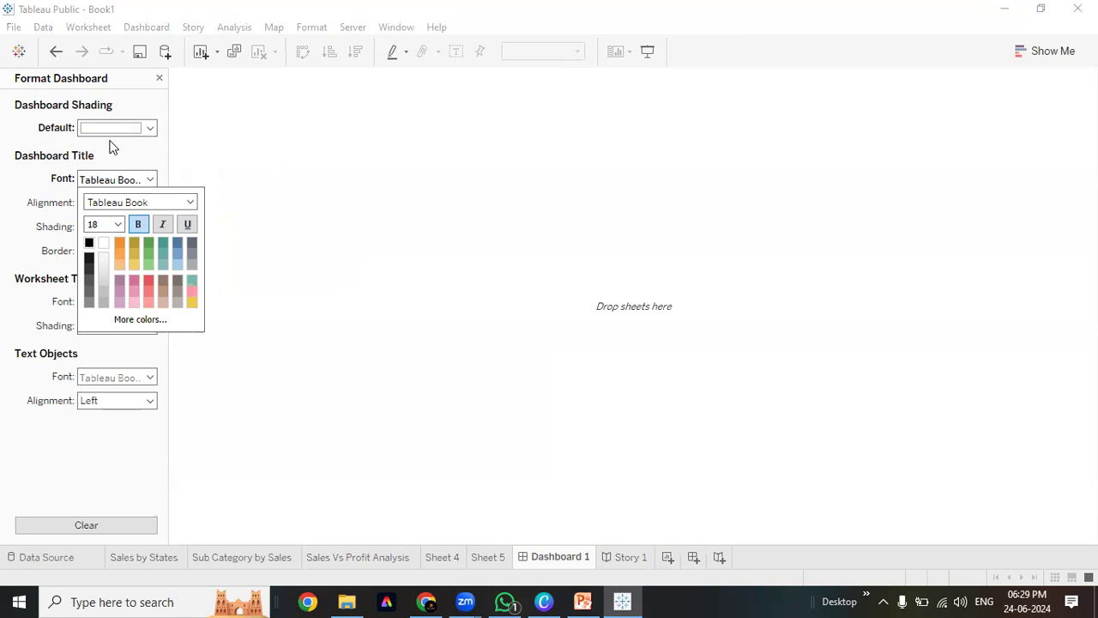
pyautogui.click(191, 203)
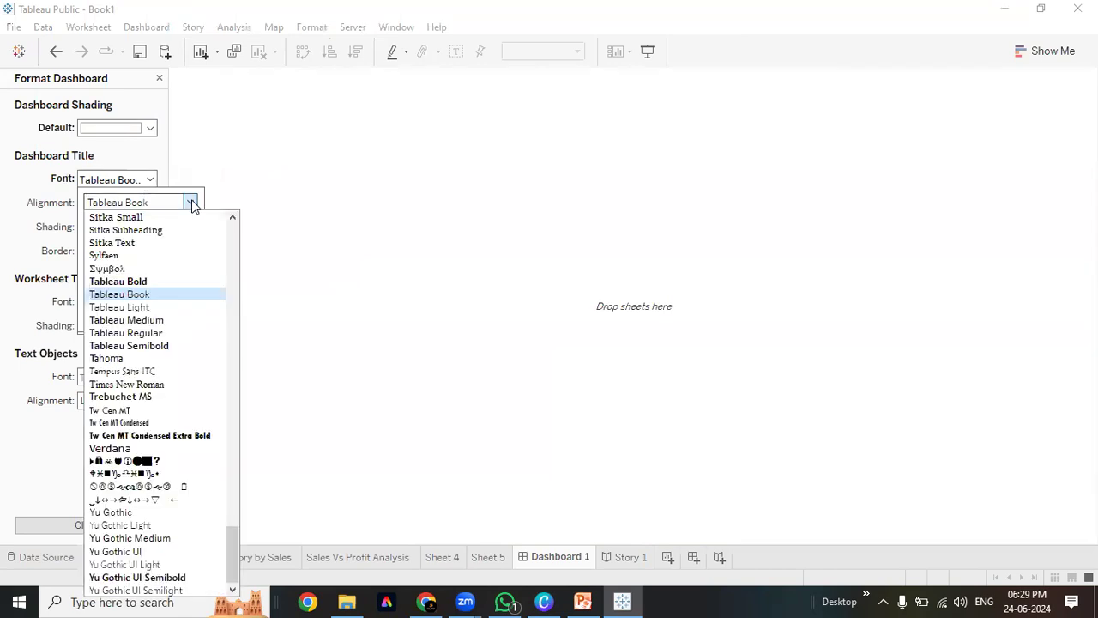
pyautogui.click(172, 283)
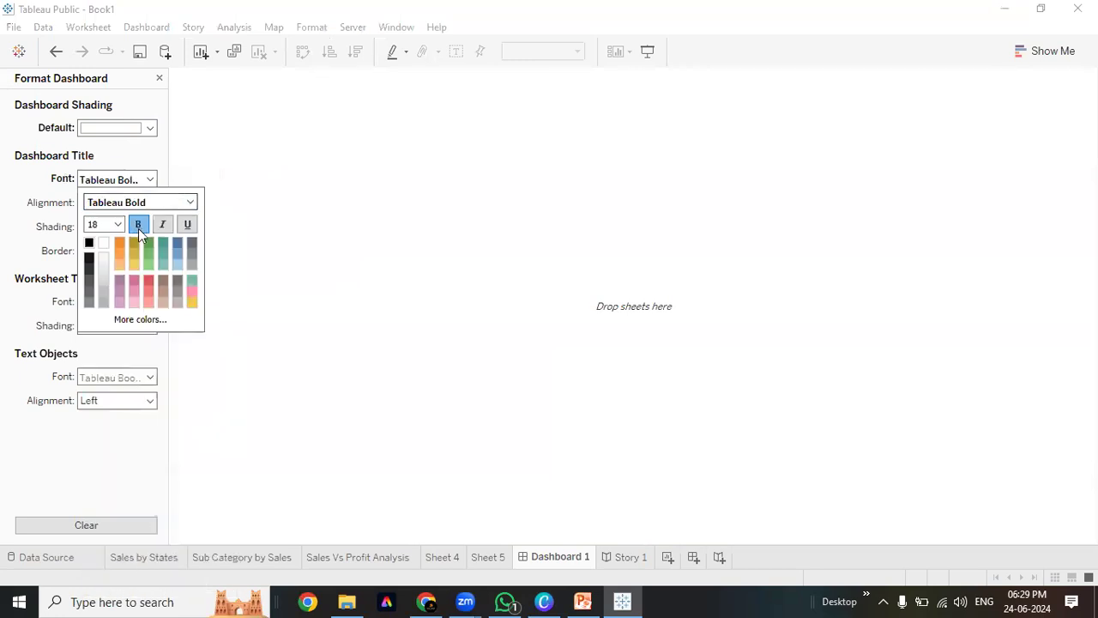
pyautogui.click(1, 260)
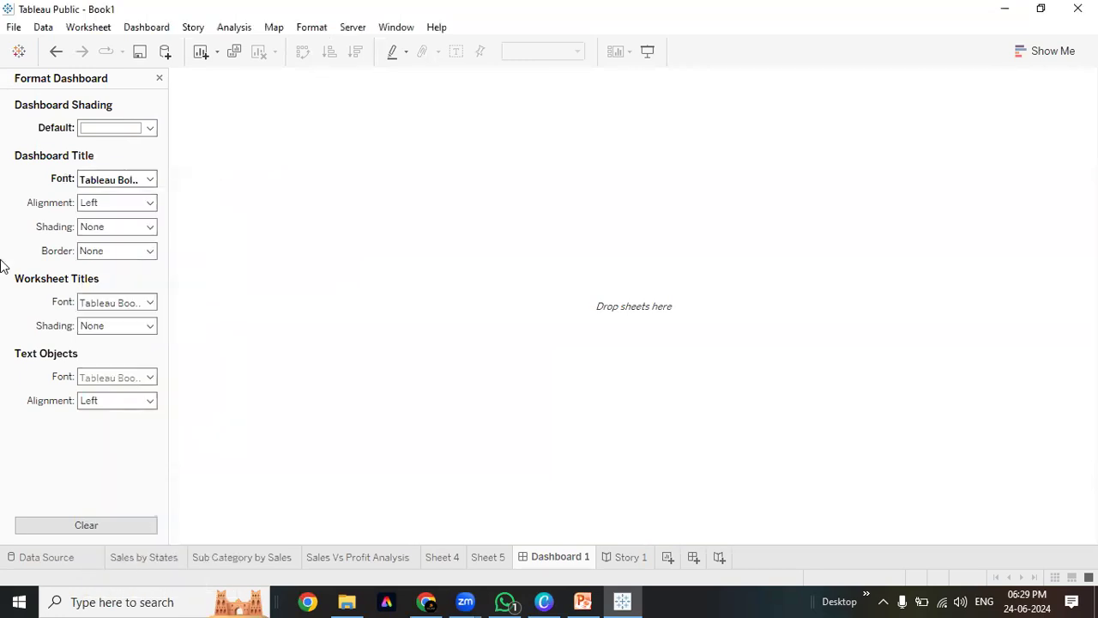
pyautogui.click(151, 204)
pyautogui.click(125, 243)
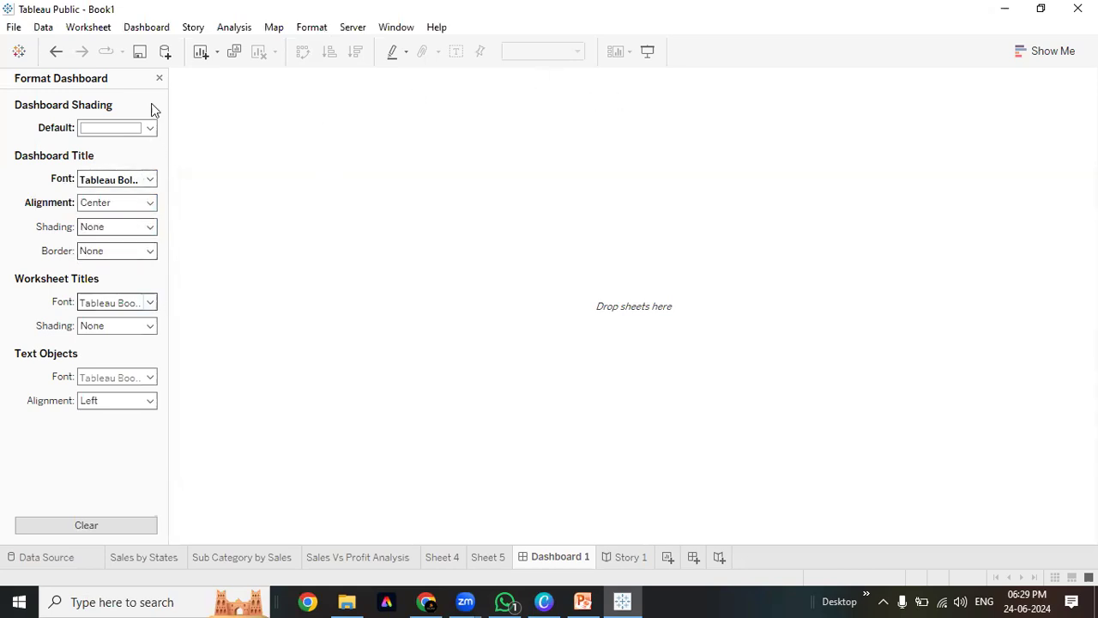
pyautogui.click(159, 78)
pyautogui.click(20, 531)
pyautogui.click(613, 101)
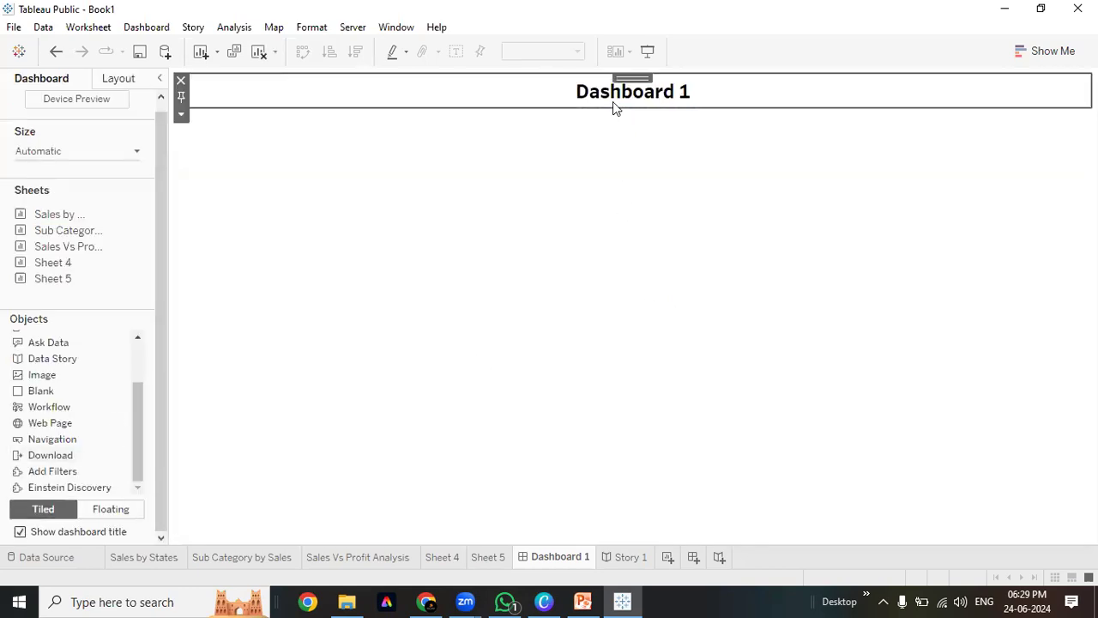
# Reopen Format Dashboard and give the dashboard a beige background
pyautogui.click(141, 27)
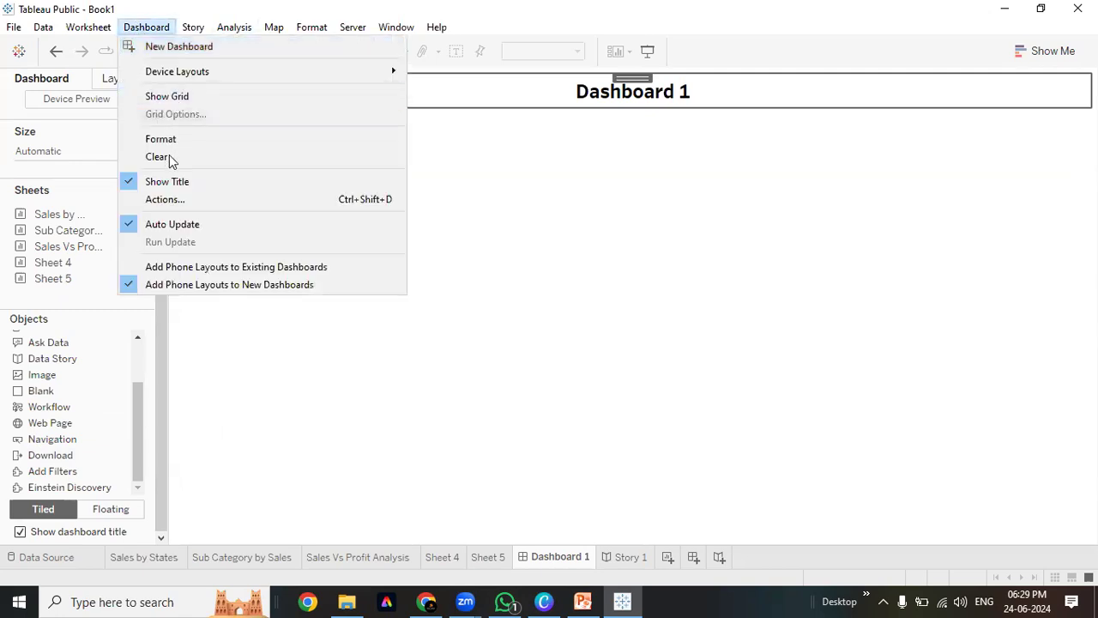
pyautogui.click(170, 146)
pyautogui.click(149, 128)
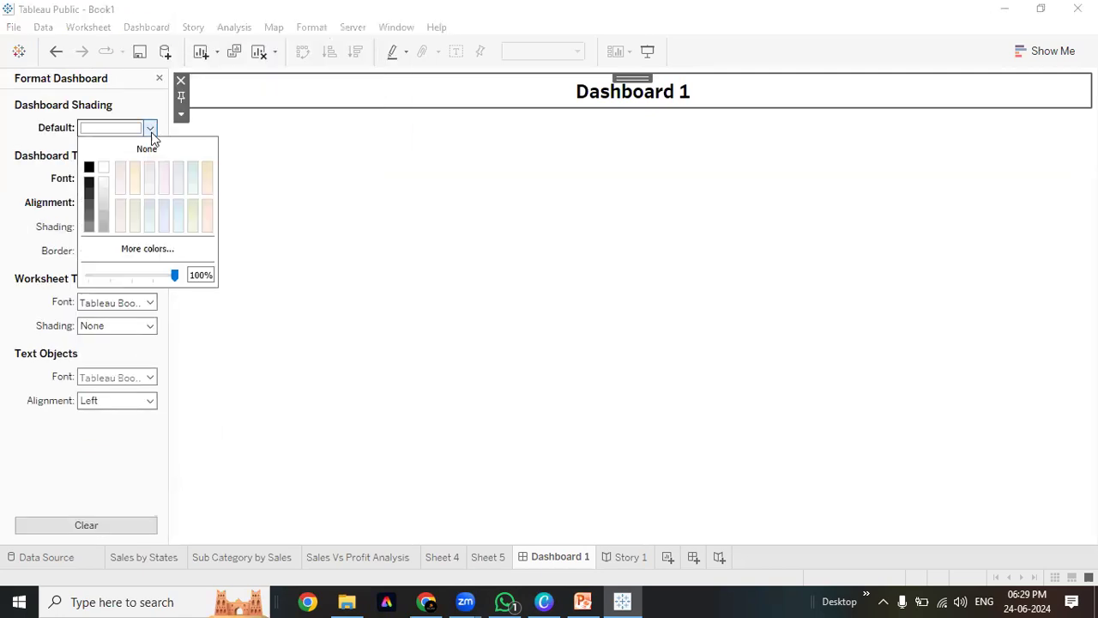
pyautogui.click(207, 169)
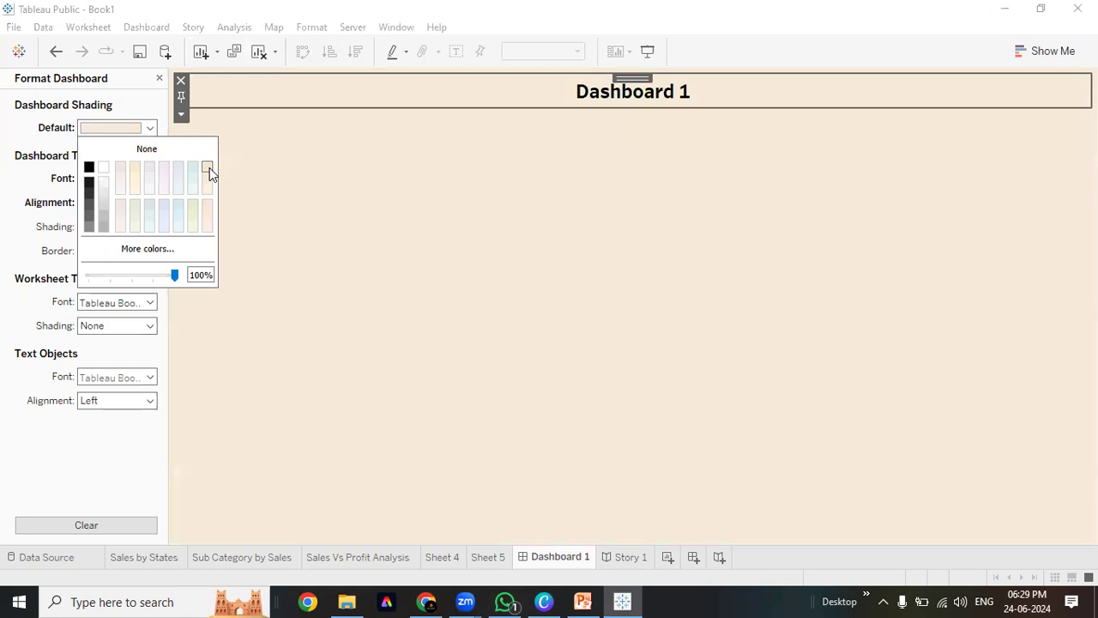
pyautogui.click(284, 206)
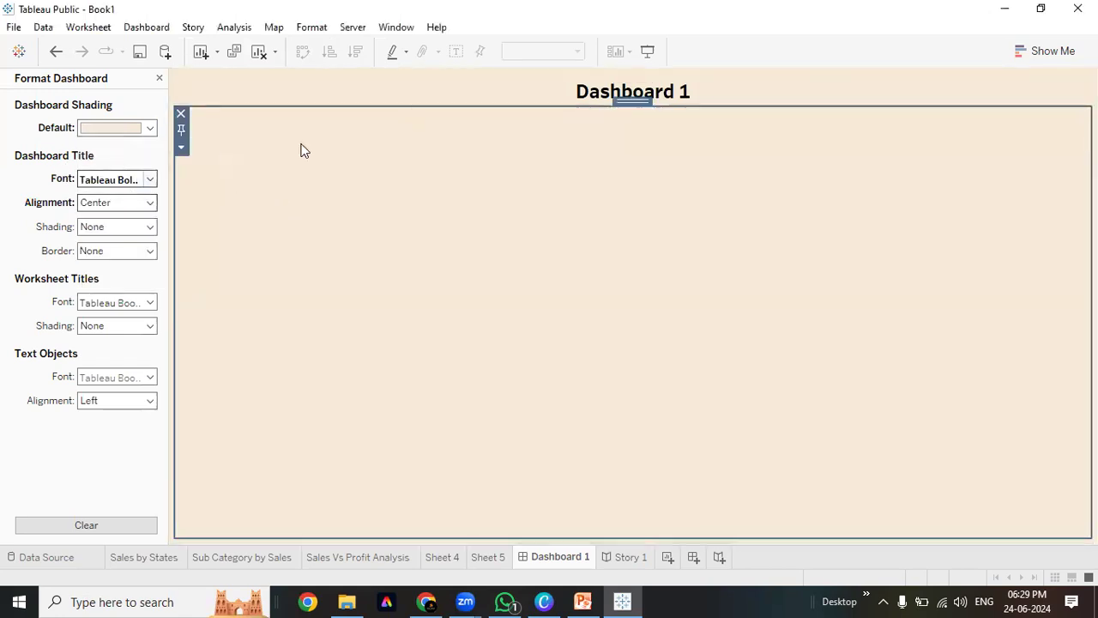
# Try Tableau Semibold and Tw Cen MT Condensed Extra Bold, then settle the title font on Tableau Bold
pyautogui.click(113, 180)
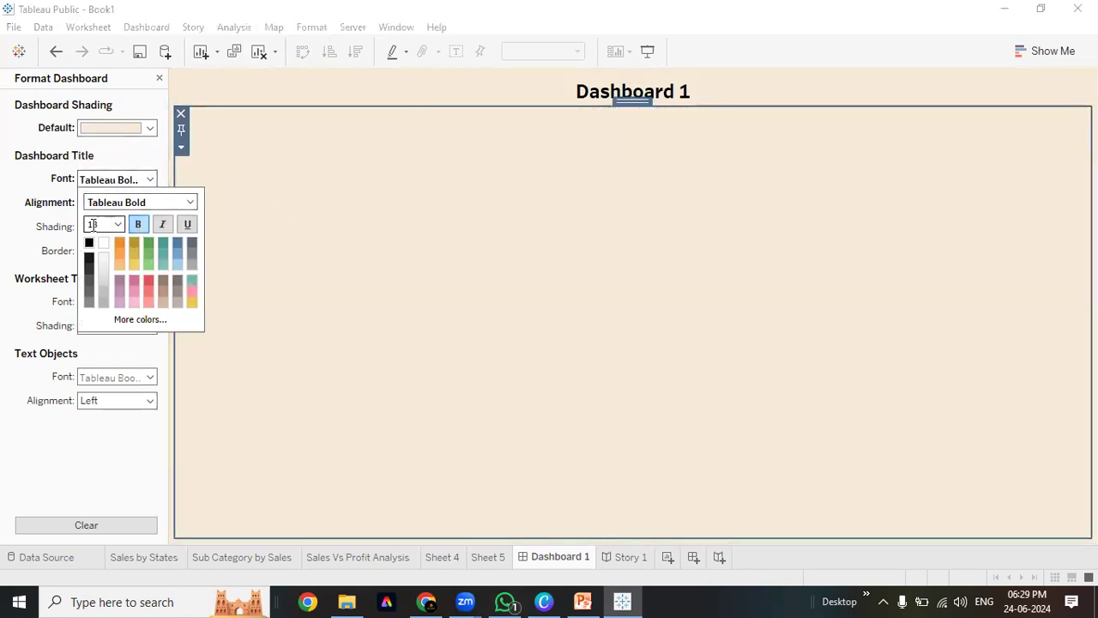
pyautogui.click(189, 202)
pyautogui.click(135, 346)
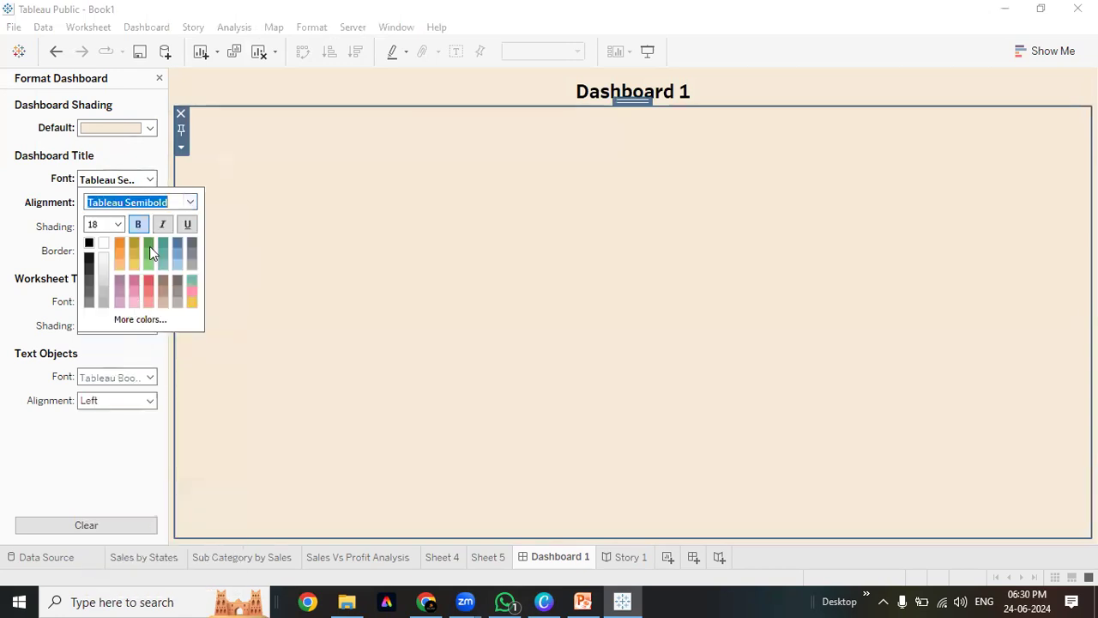
pyautogui.click(320, 285)
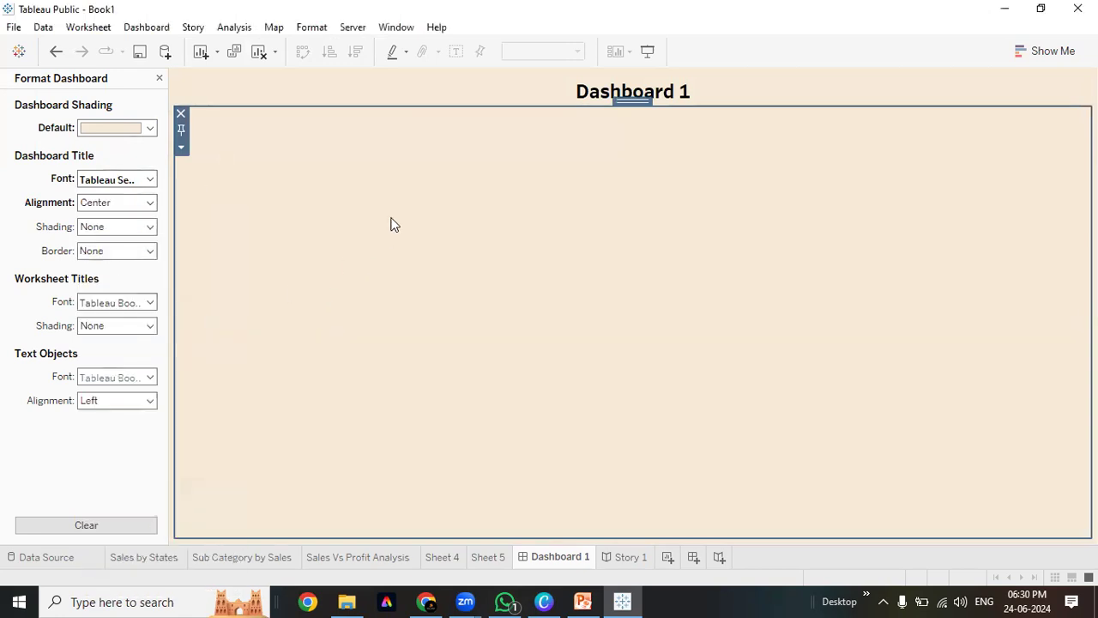
pyautogui.click(151, 127)
pyautogui.click(5, 184)
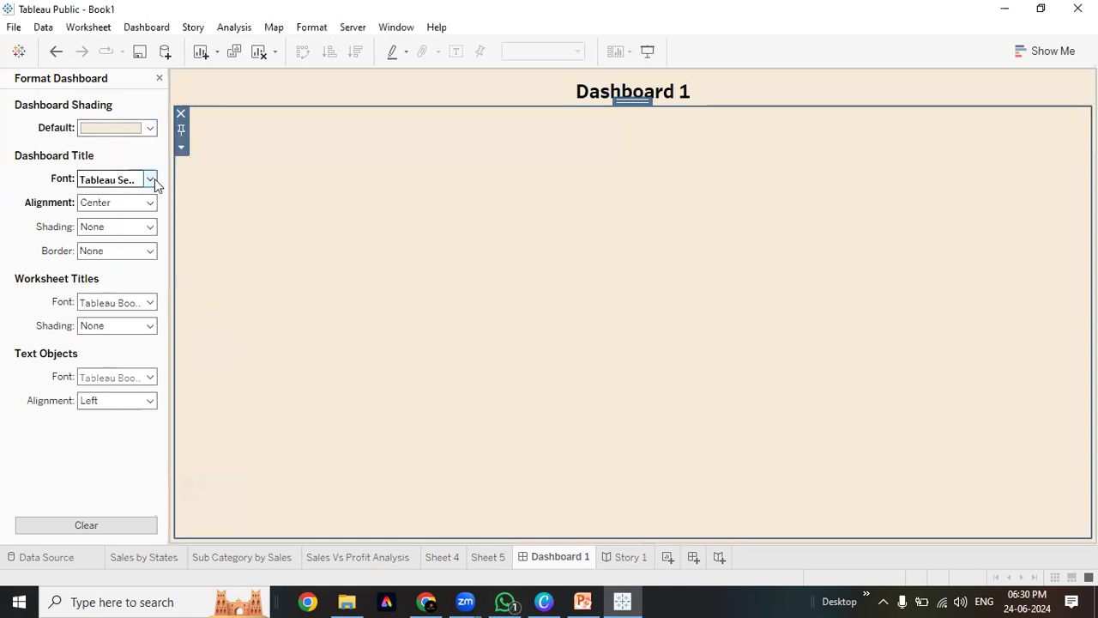
pyautogui.click(150, 179)
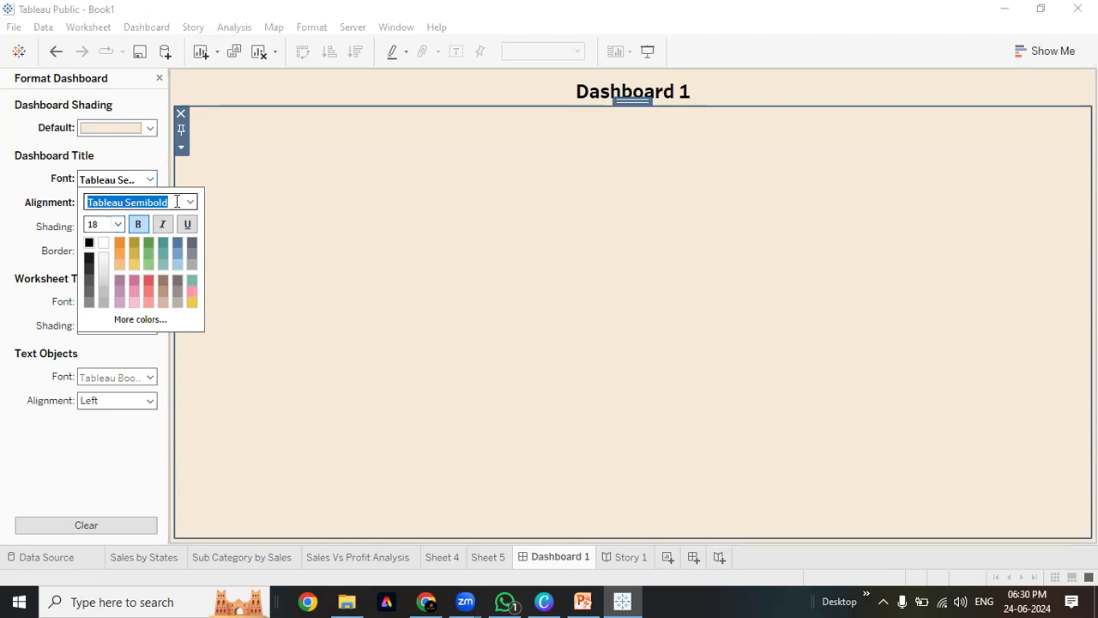
pyautogui.click(190, 201)
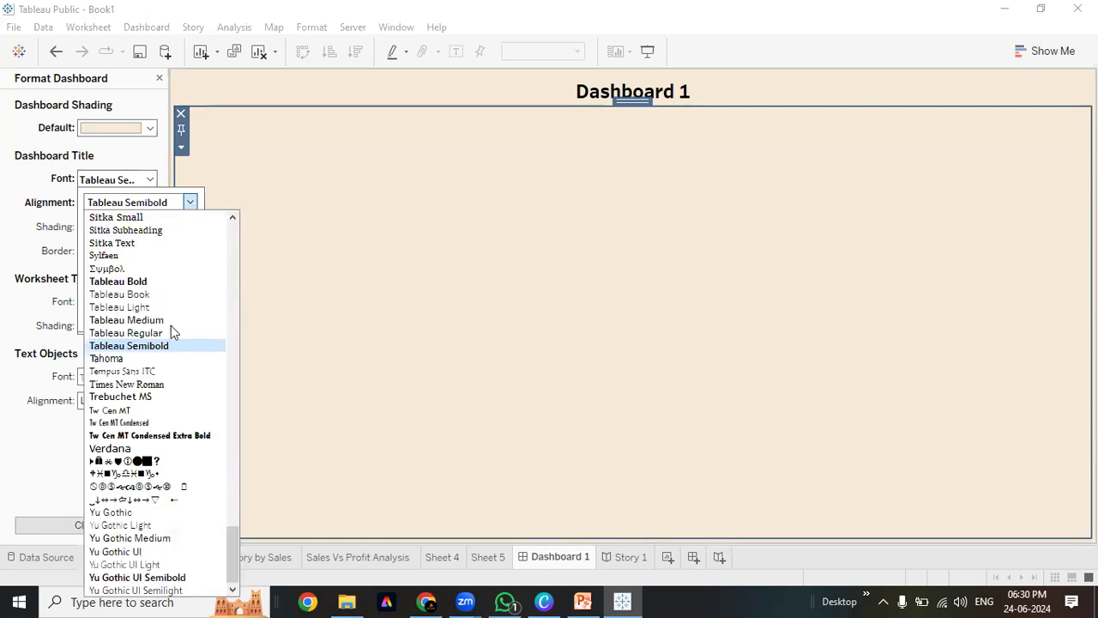
pyautogui.click(163, 435)
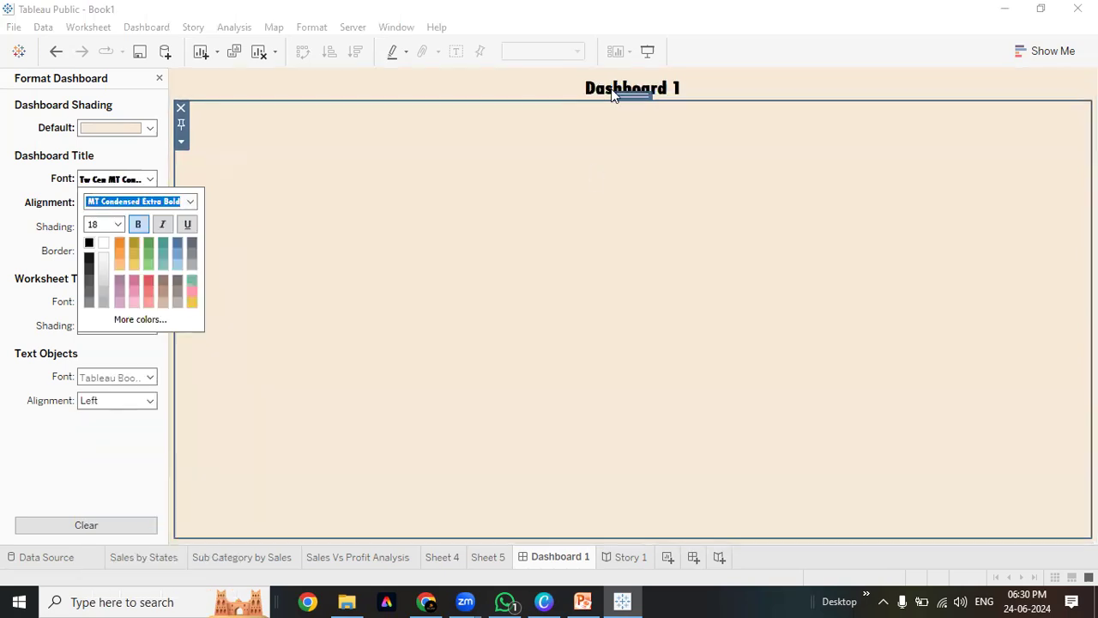
pyautogui.click(190, 201)
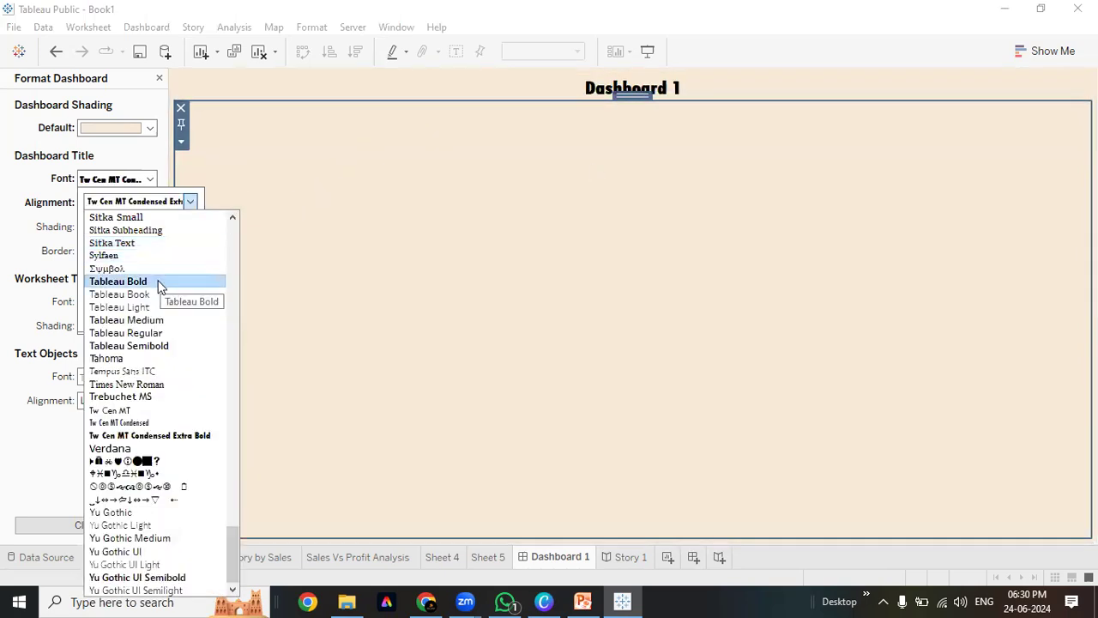
pyautogui.click(158, 282)
pyautogui.click(484, 186)
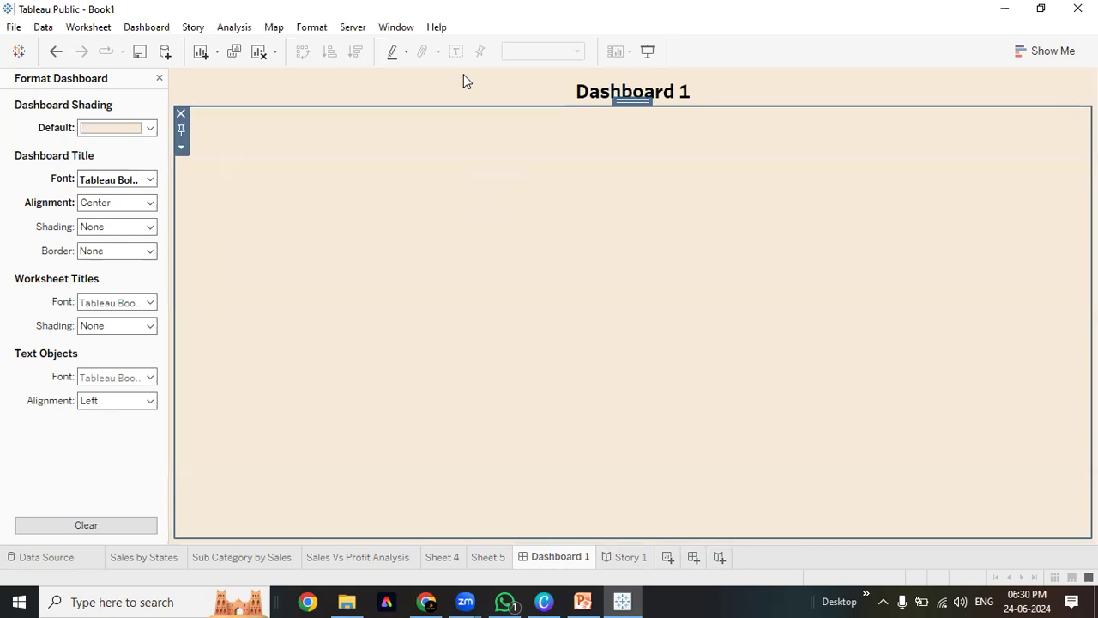
# Try Automatic and Right alignment, then centre the Dashboard 1 title
pyautogui.click(140, 202)
pyautogui.click(123, 216)
pyautogui.click(125, 204)
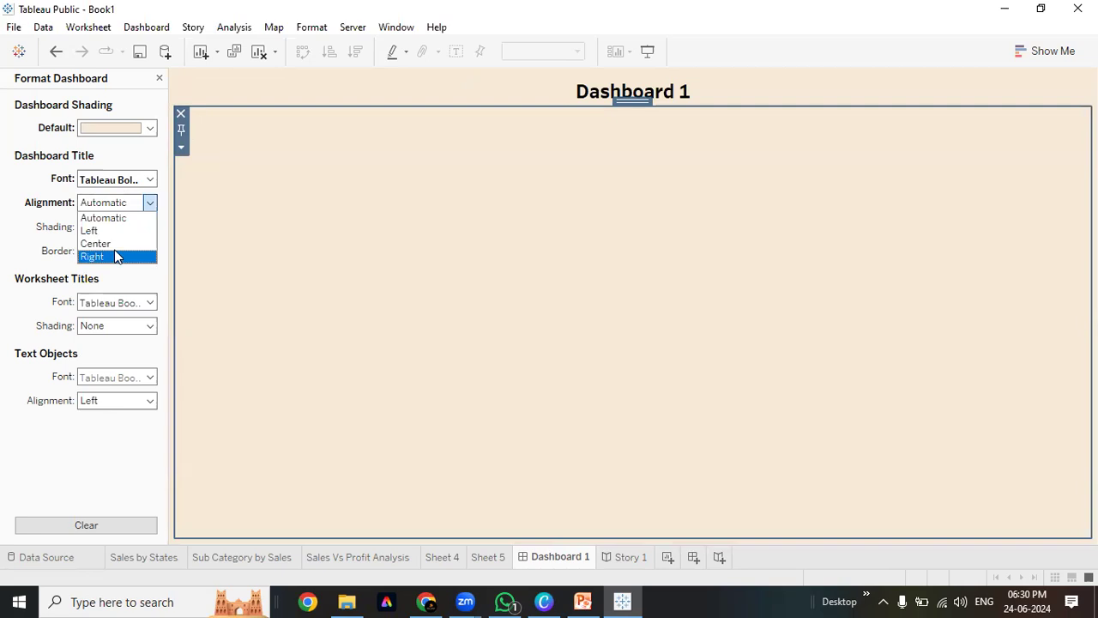
pyautogui.click(118, 257)
pyautogui.click(116, 204)
pyautogui.click(117, 242)
pyautogui.click(120, 181)
pyautogui.click(44, 190)
pyautogui.click(103, 228)
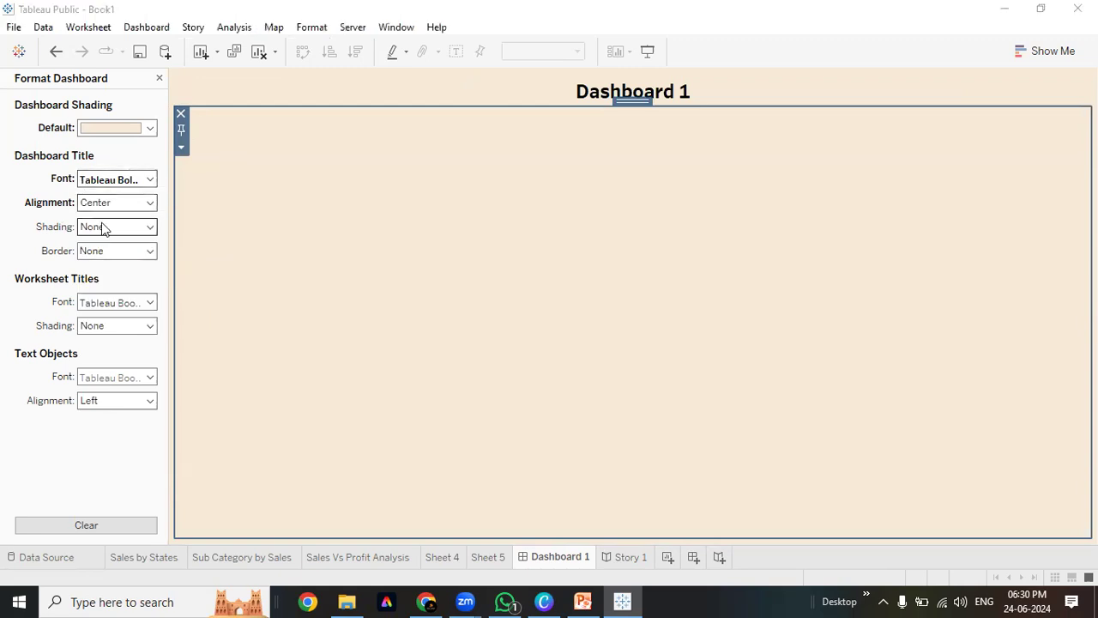
# Try black title shading with white text, then remove the title shading entirely
pyautogui.click(89, 267)
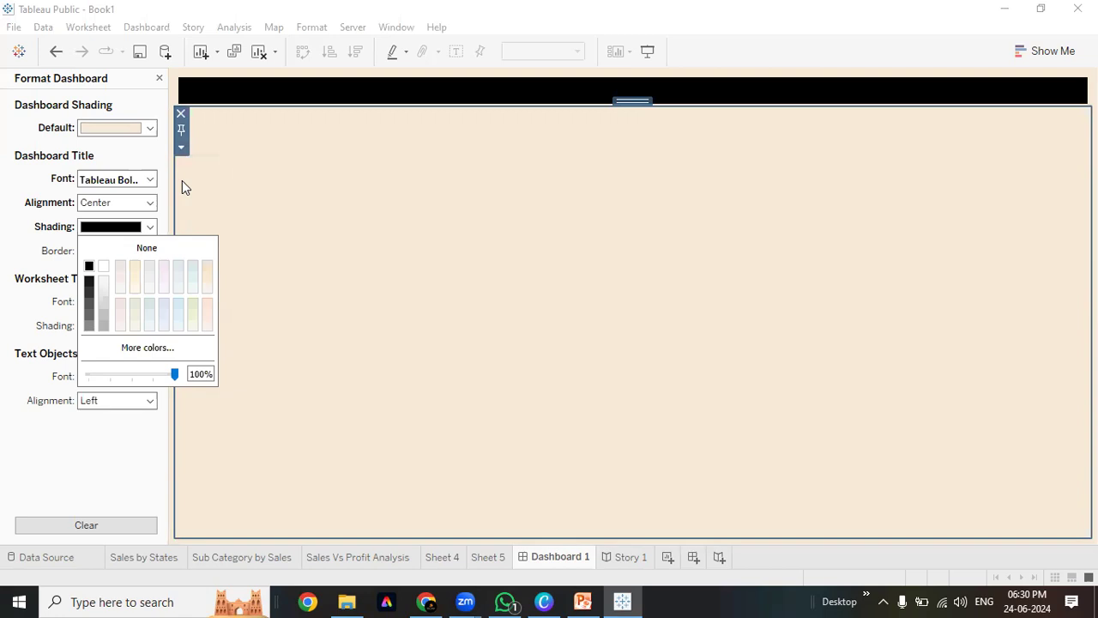
pyautogui.click(280, 197)
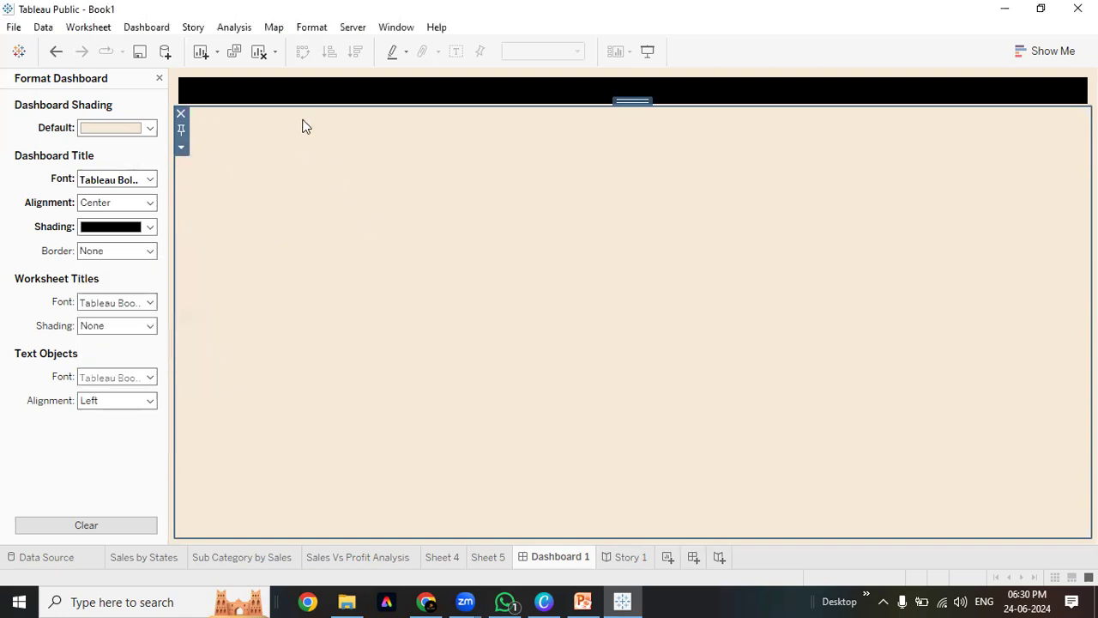
pyautogui.click(152, 179)
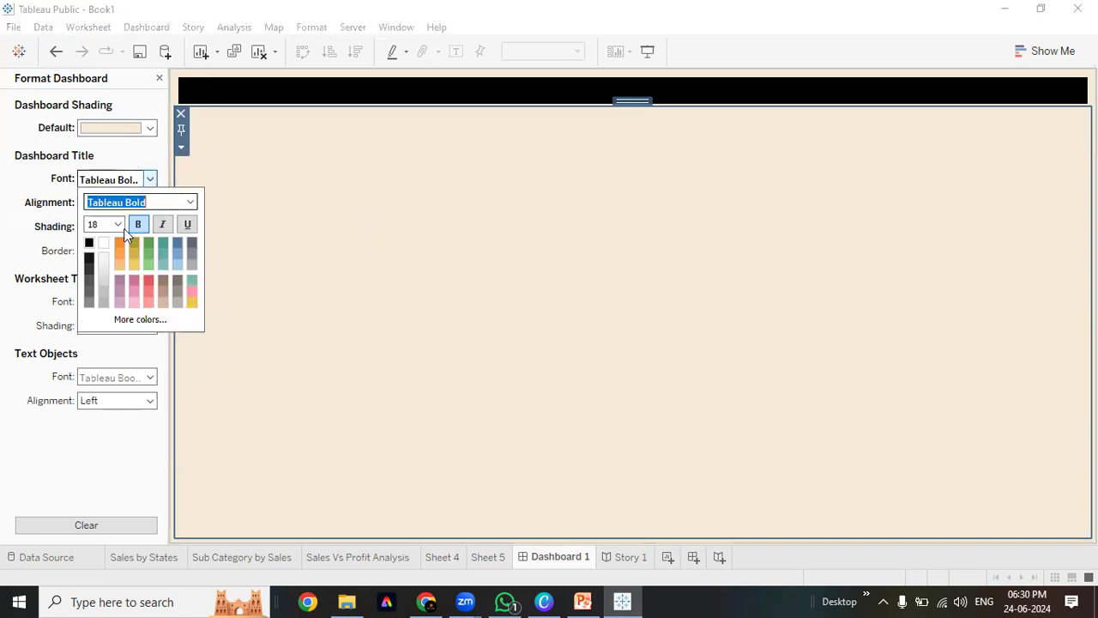
pyautogui.click(104, 246)
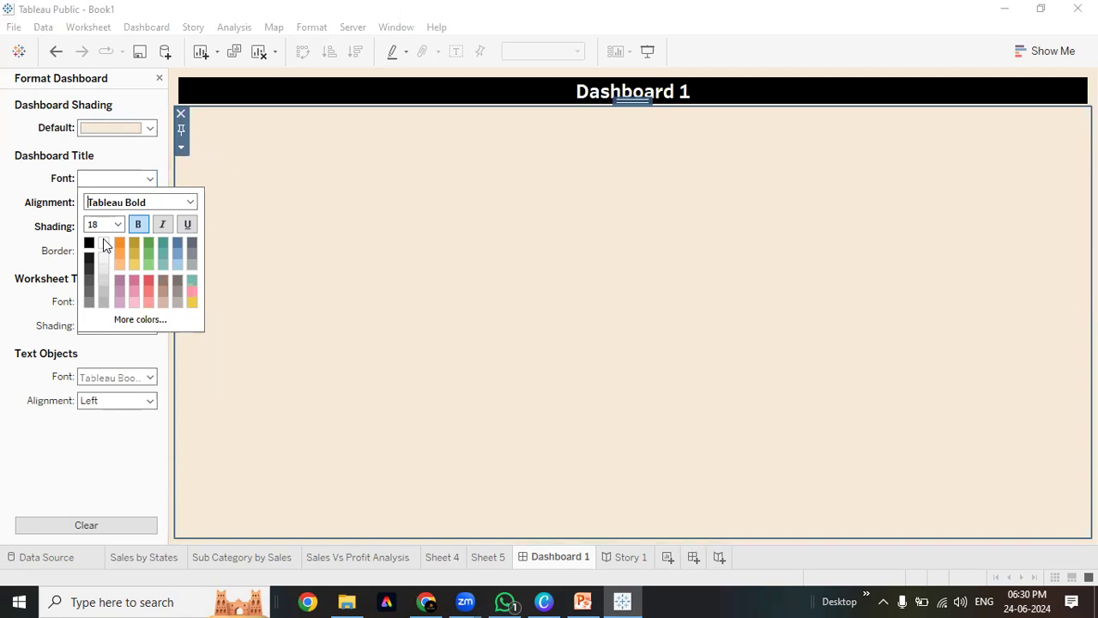
pyautogui.click(60, 251)
pyautogui.click(153, 230)
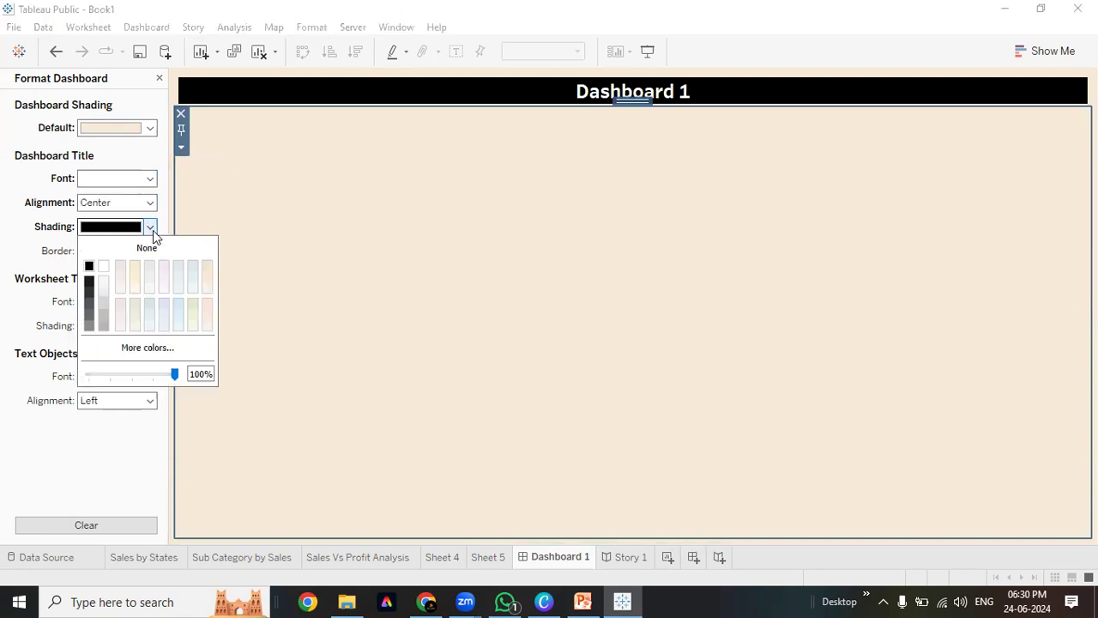
pyautogui.click(103, 266)
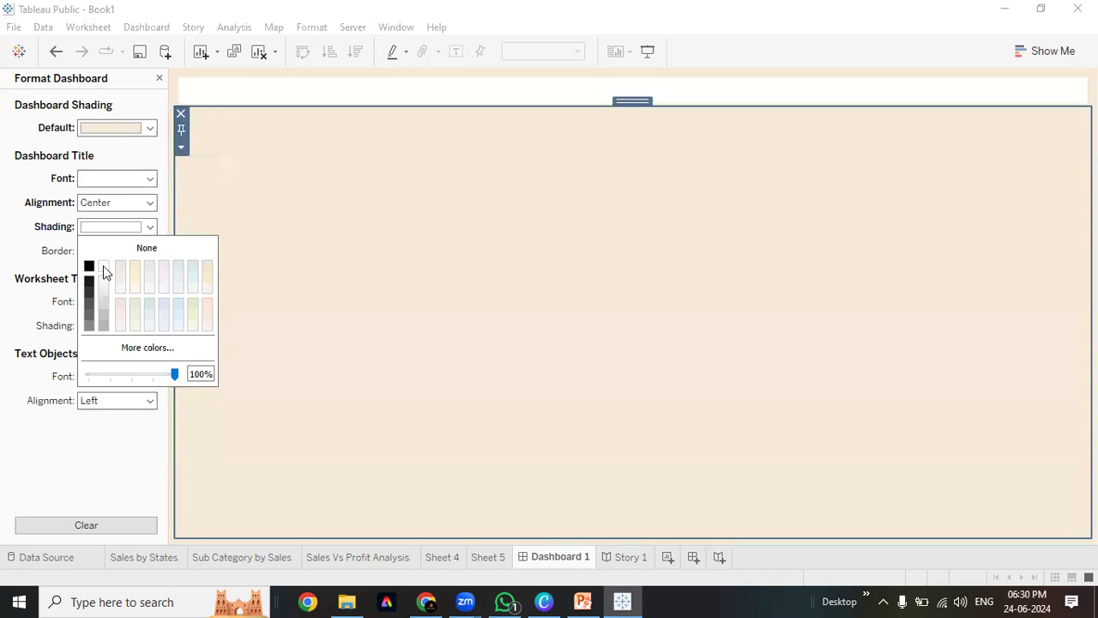
pyautogui.click(151, 248)
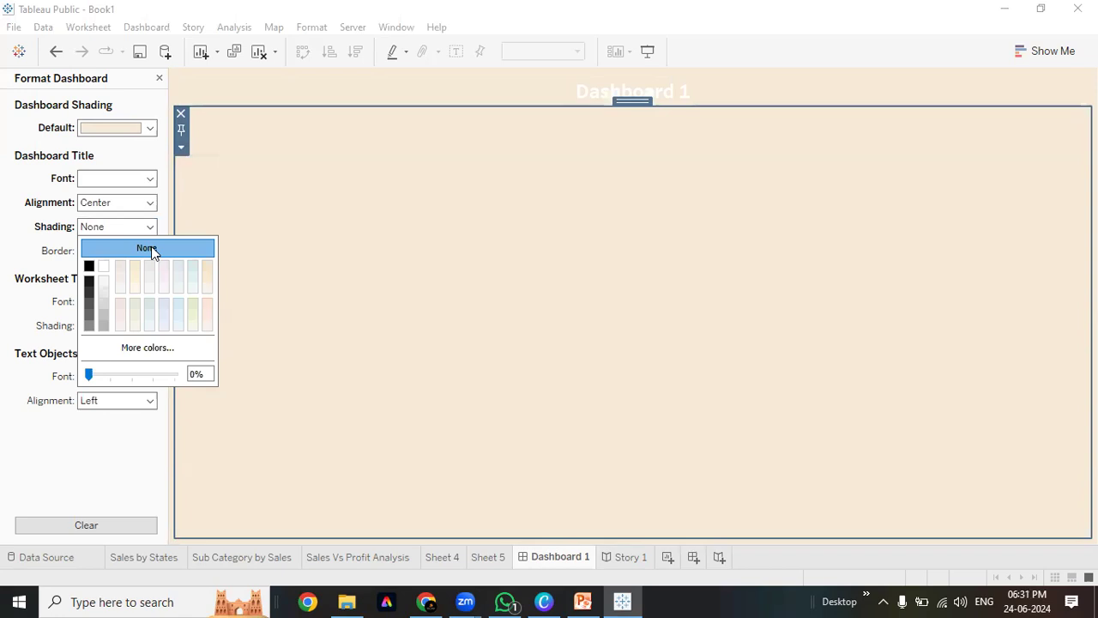
# Make the dashboard background white
pyautogui.click(144, 127)
pyautogui.click(103, 168)
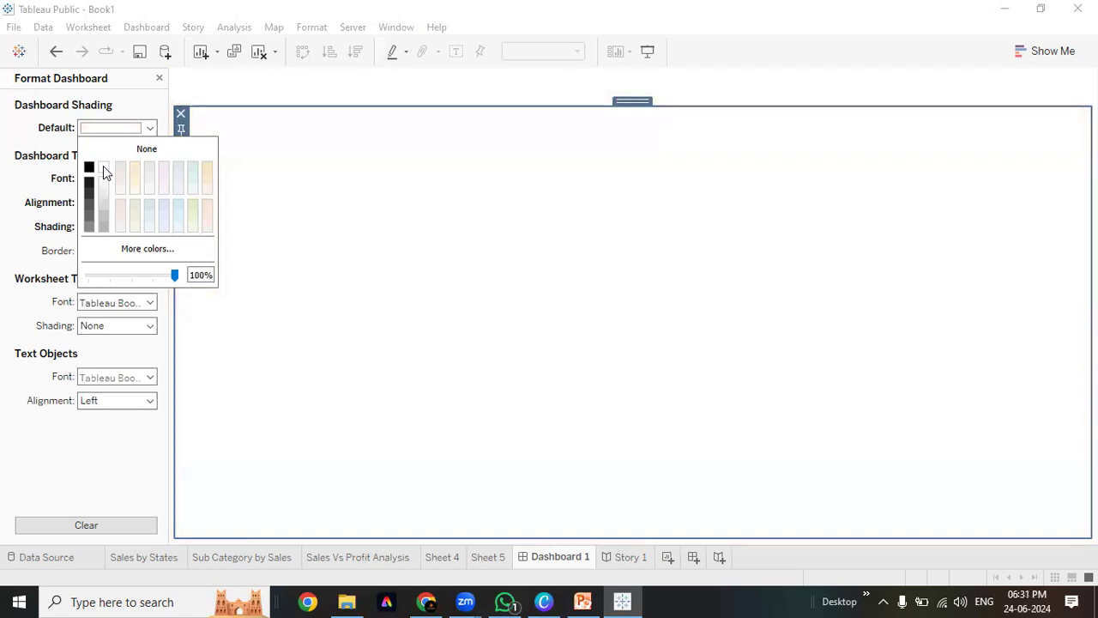
pyautogui.click(26, 172)
pyautogui.click(150, 180)
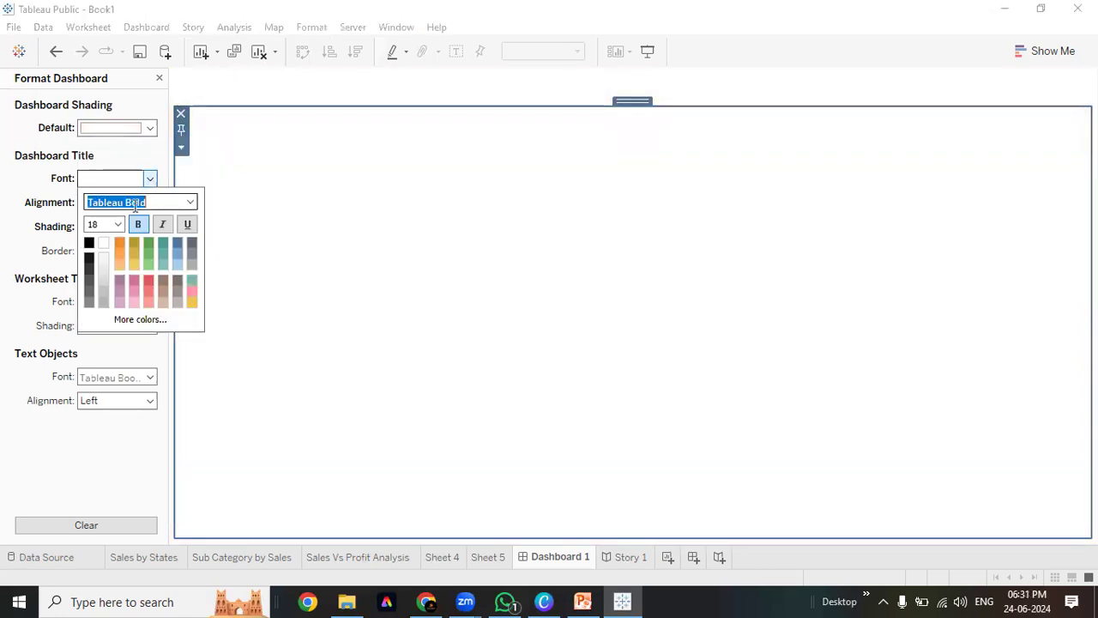
pyautogui.click(2, 184)
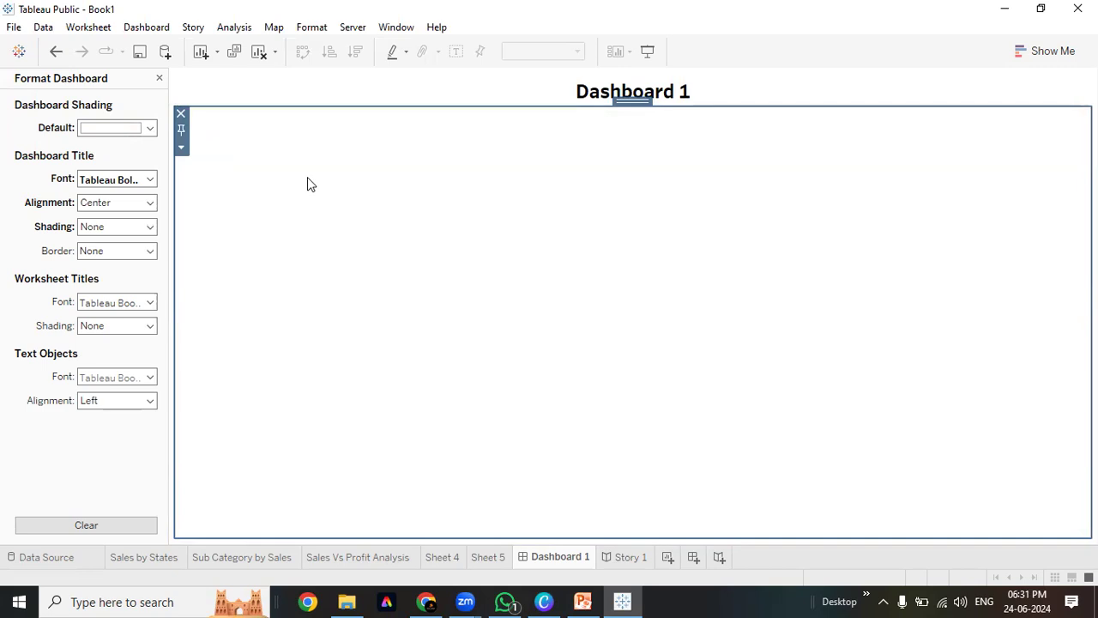
# Outline the dashboard title with a solid black border and close the Format pane
pyautogui.click(151, 227)
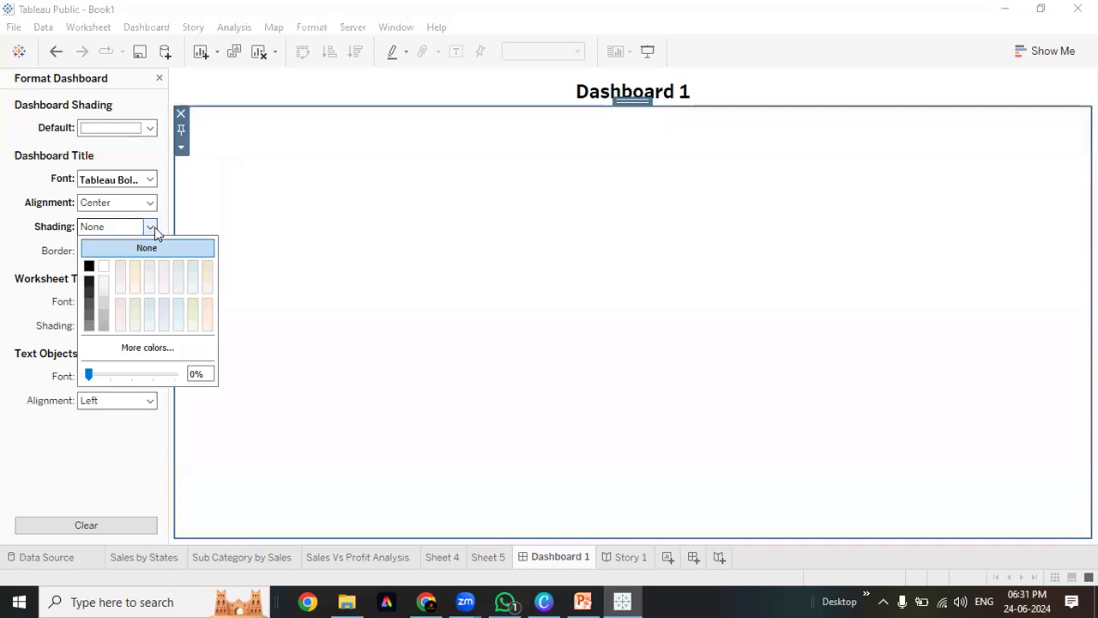
pyautogui.click(60, 248)
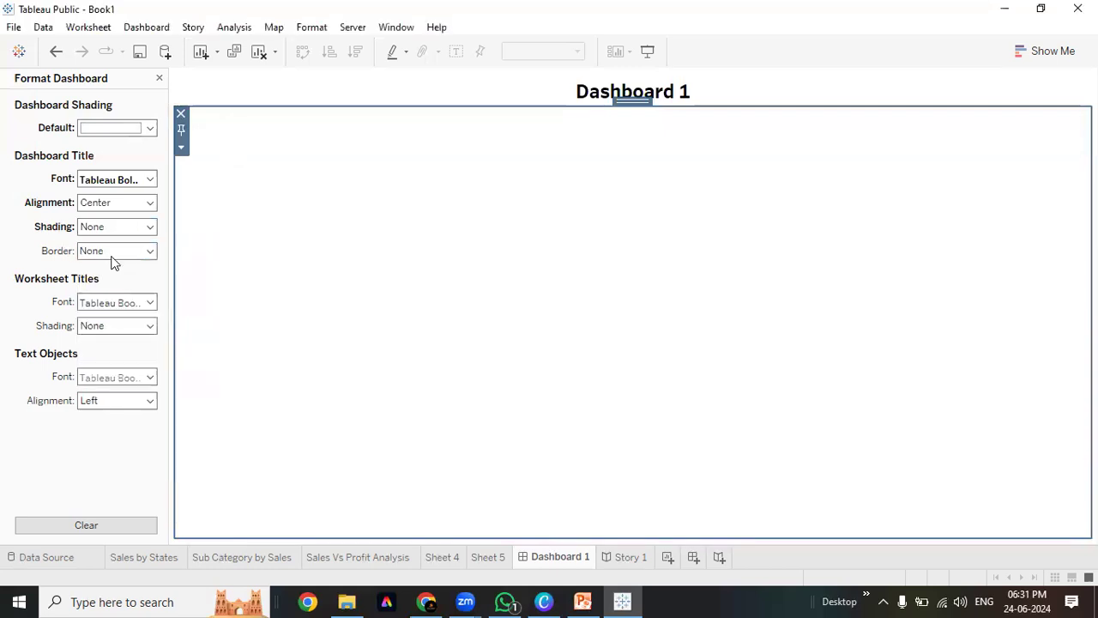
pyautogui.click(150, 250)
pyautogui.click(90, 383)
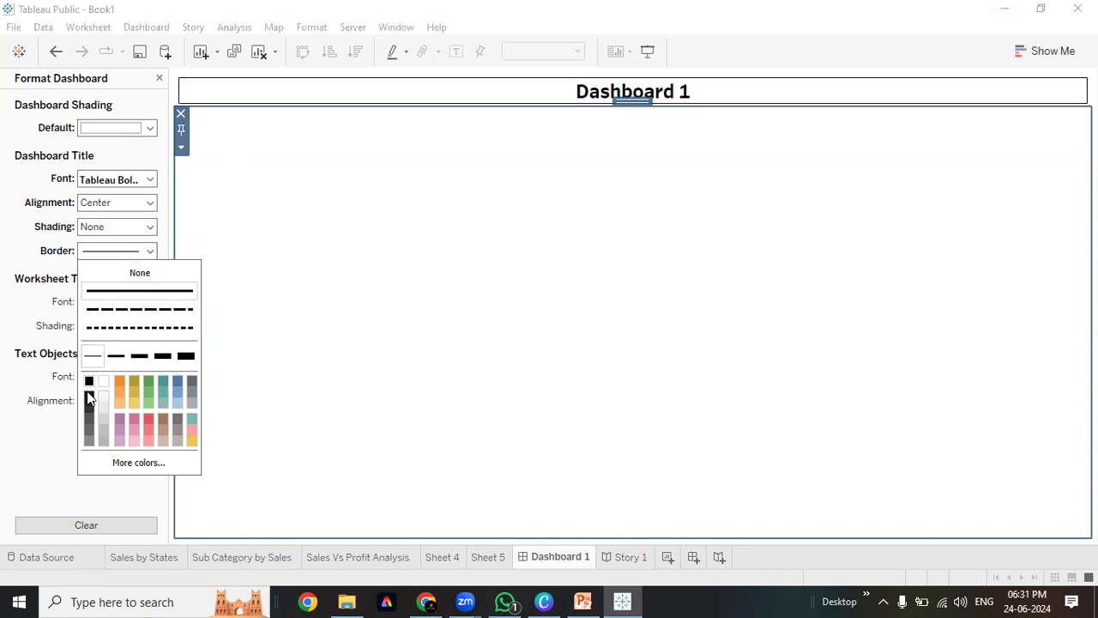
pyautogui.click(401, 302)
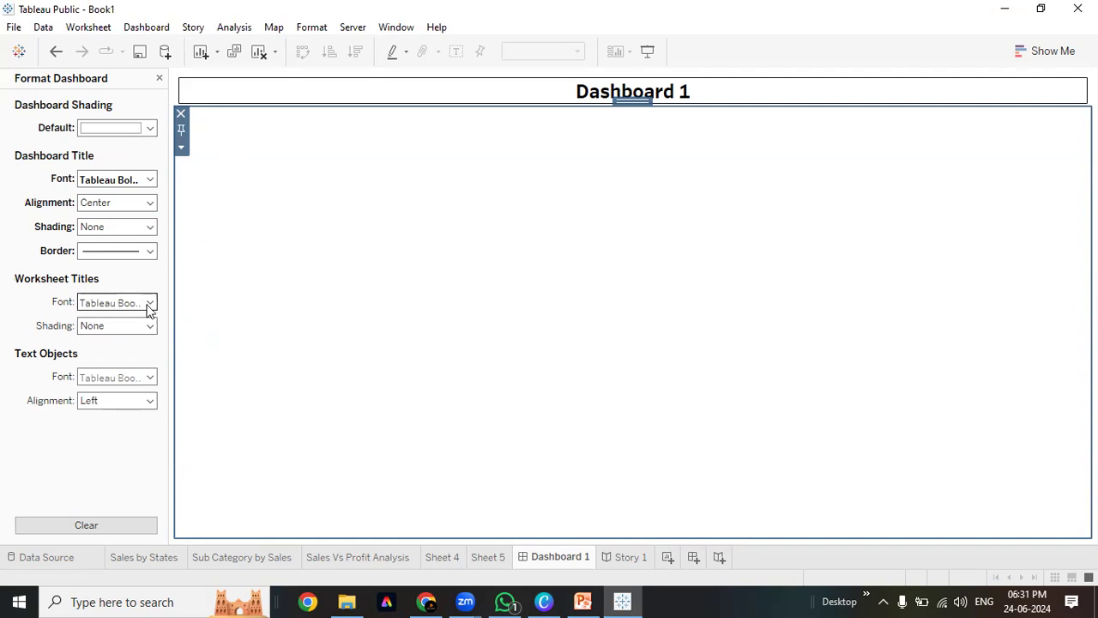
pyautogui.click(159, 78)
# Add Sales by States, Sub Category by Sales, Sales Vs Profit Analysis and Sheet 4 to the dashboard
pyautogui.doubleClick(47, 216)
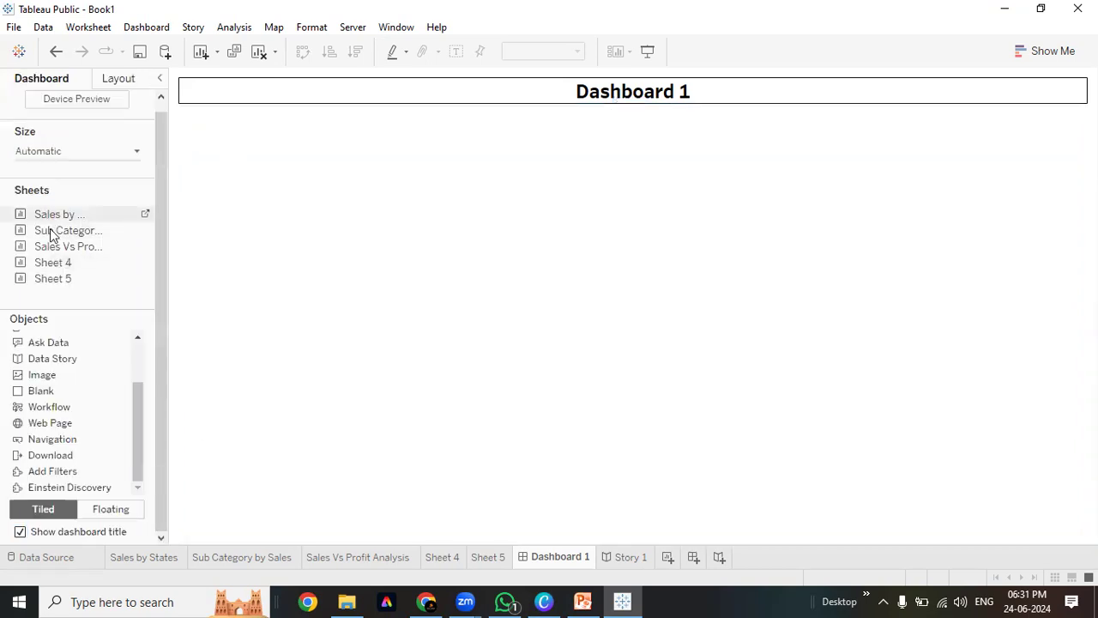
pyautogui.doubleClick(61, 230)
pyautogui.doubleClick(64, 247)
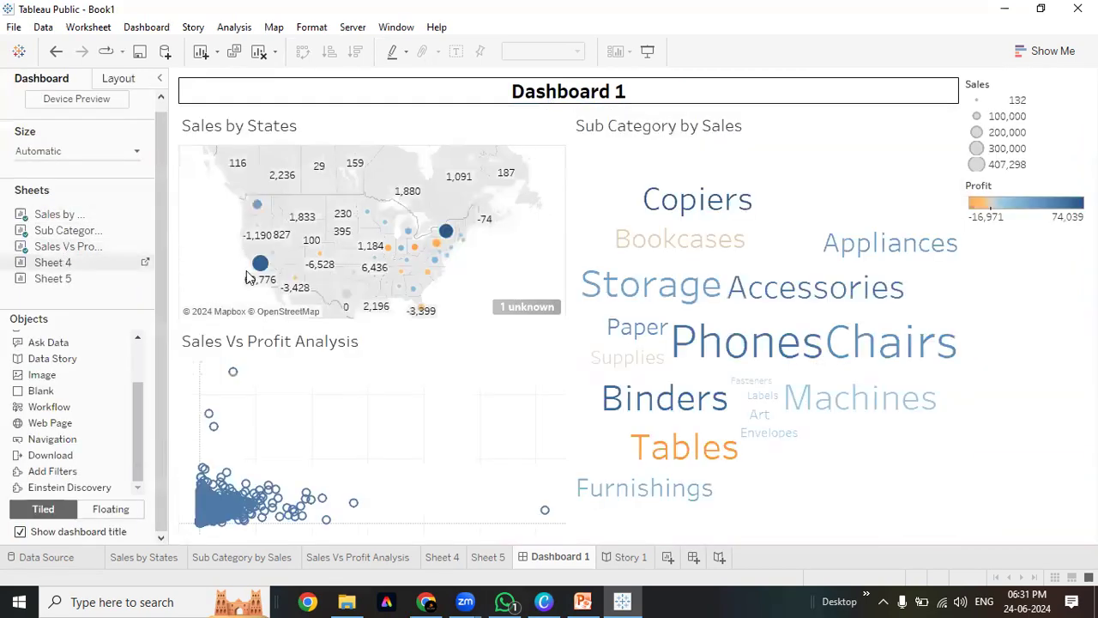
pyautogui.doubleClick(54, 263)
# Inspect the Sales by States title editor without changes, then select the Sales Vs Profit view
pyautogui.click(258, 134)
pyautogui.doubleClick(260, 135)
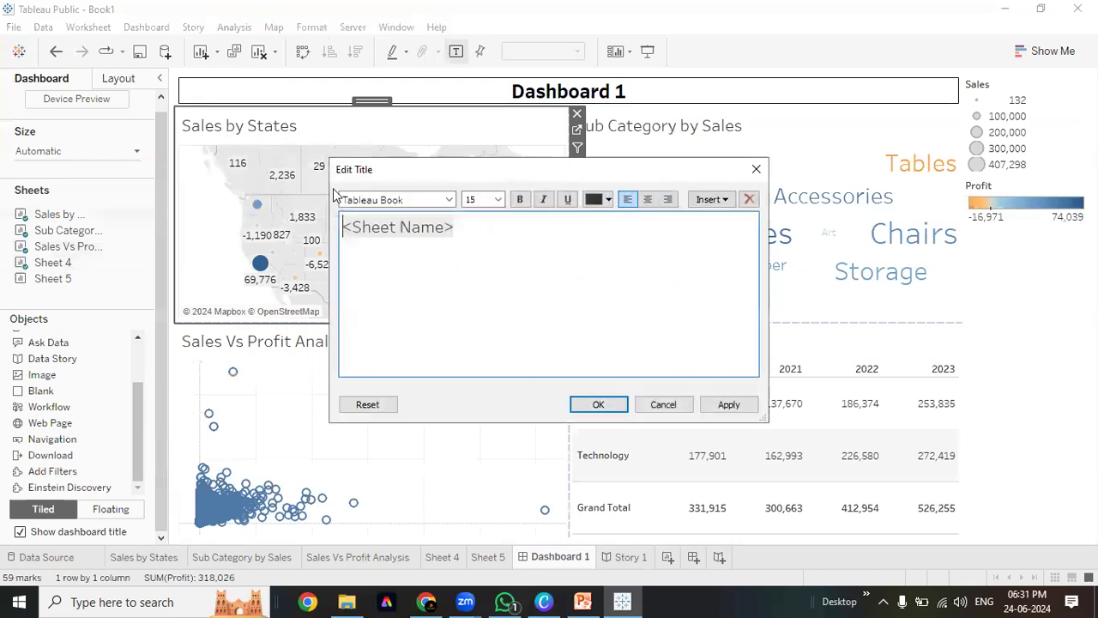
pyautogui.tripleClick(442, 221)
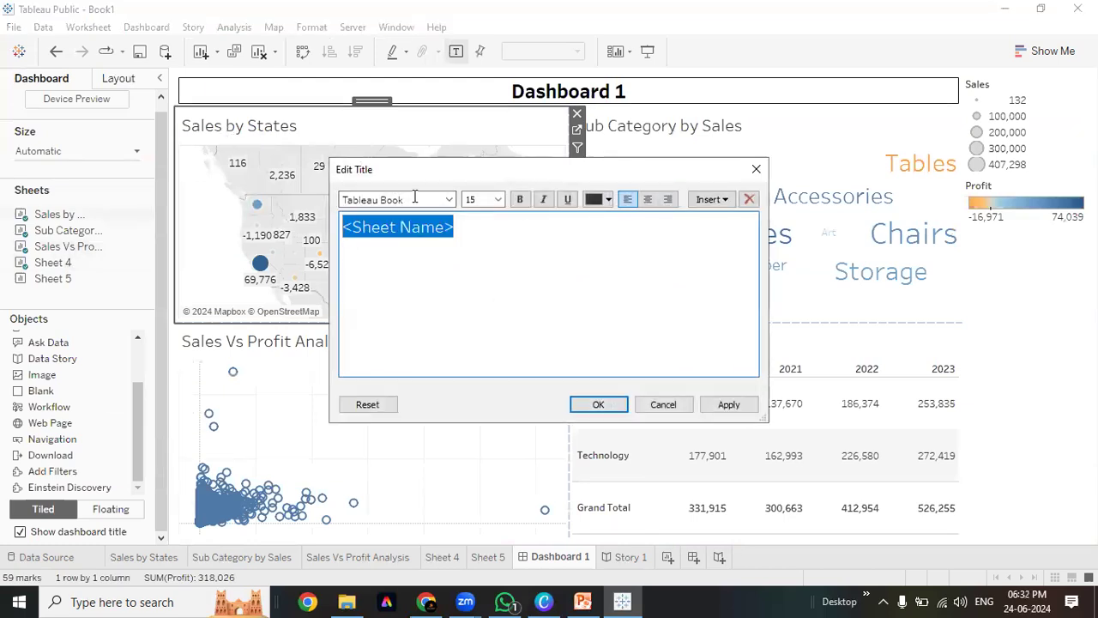
pyautogui.press('Escape')
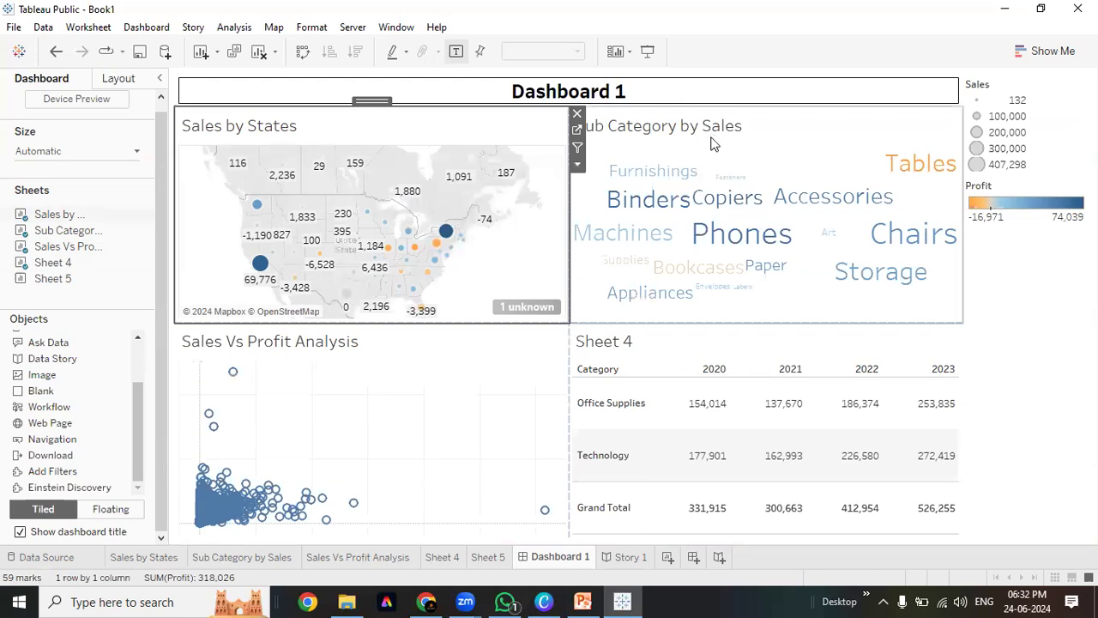
pyautogui.click(473, 336)
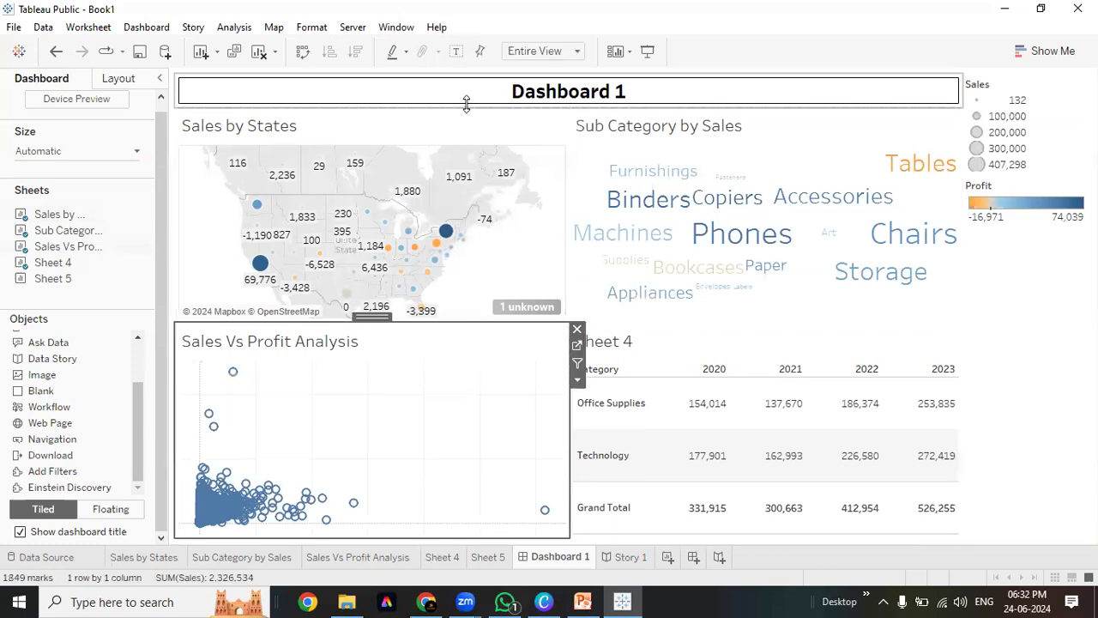
# Make the worksheet titles bold at size 15, briefly trying orange text
pyautogui.click(128, 27)
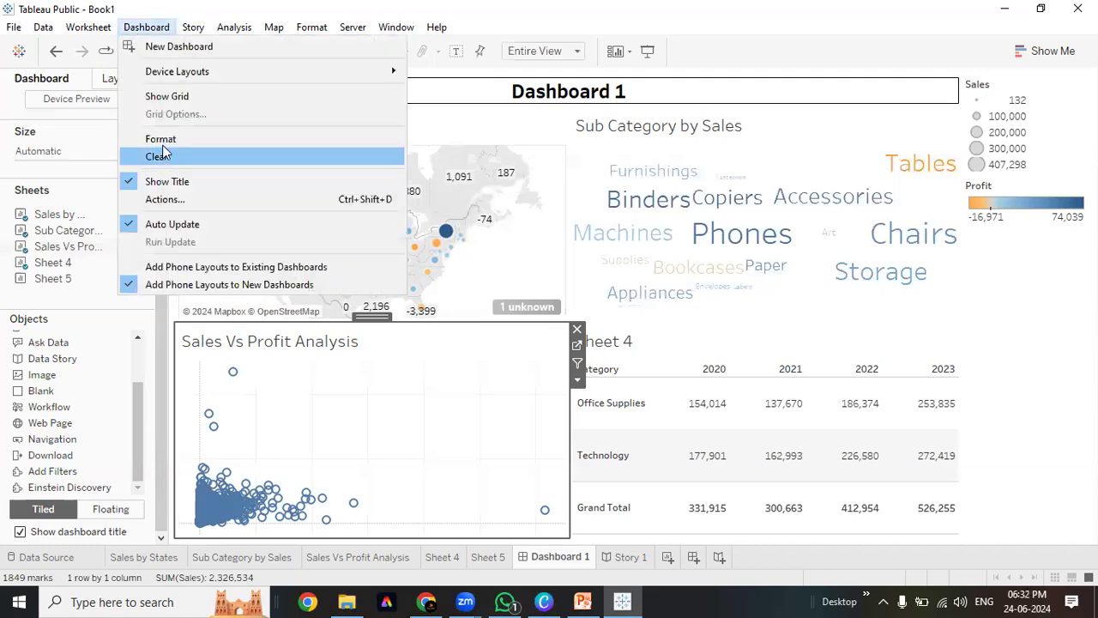
pyautogui.click(163, 143)
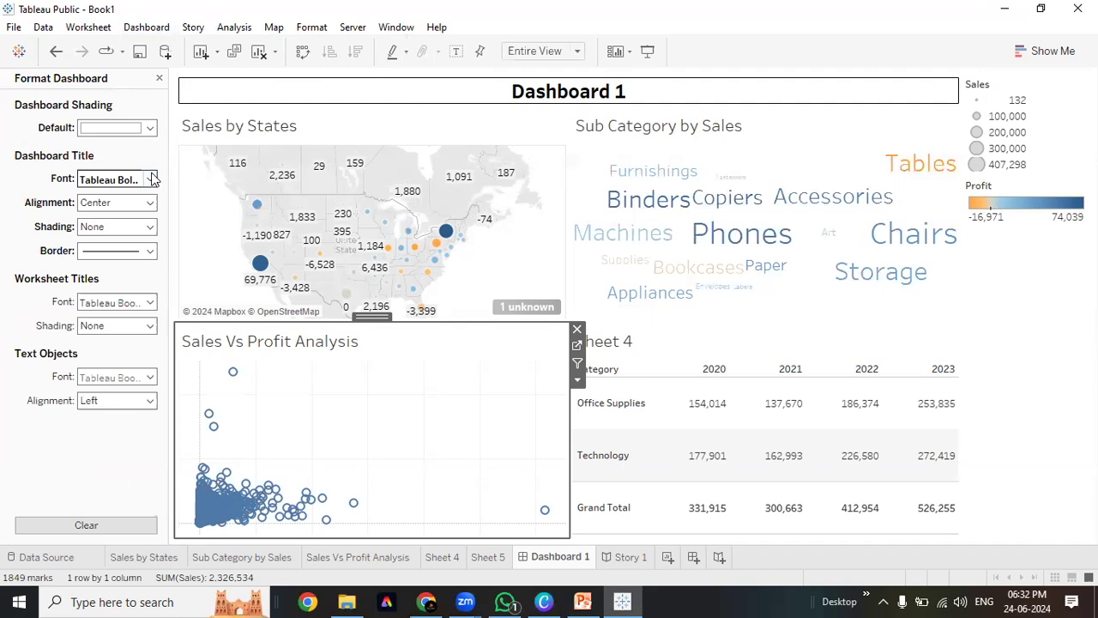
pyautogui.click(151, 303)
pyautogui.click(138, 348)
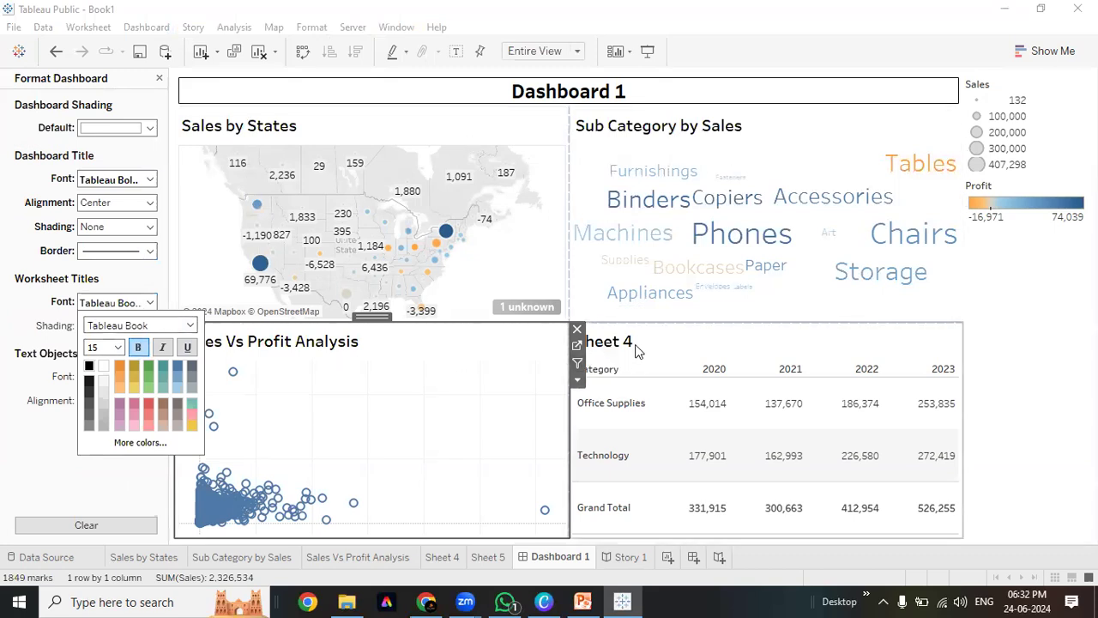
pyautogui.click(120, 367)
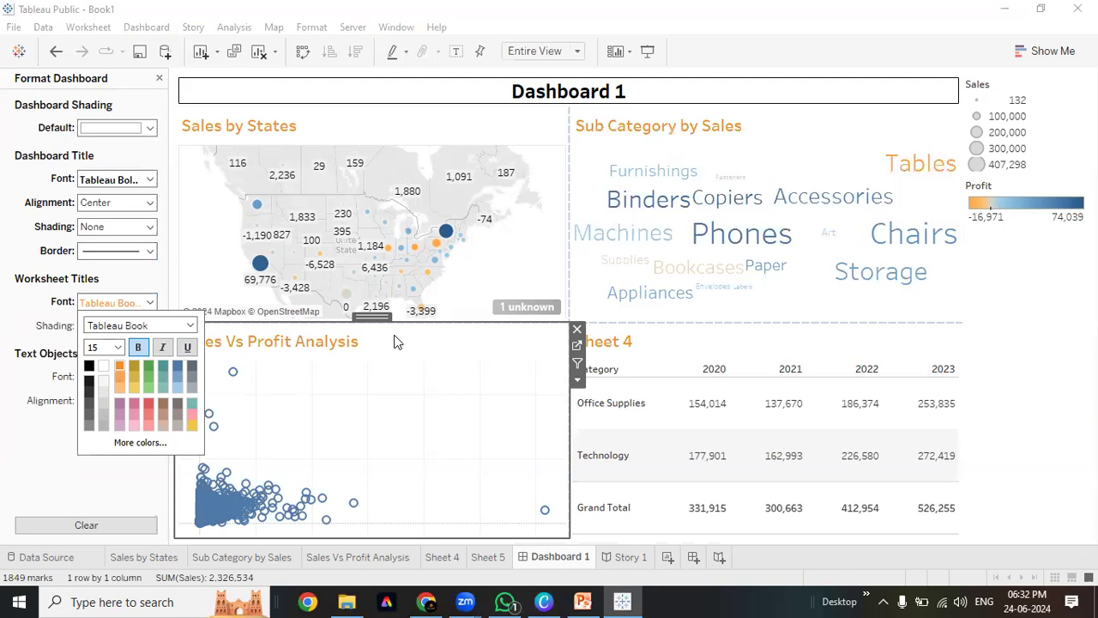
pyautogui.click(118, 350)
pyautogui.click(118, 350)
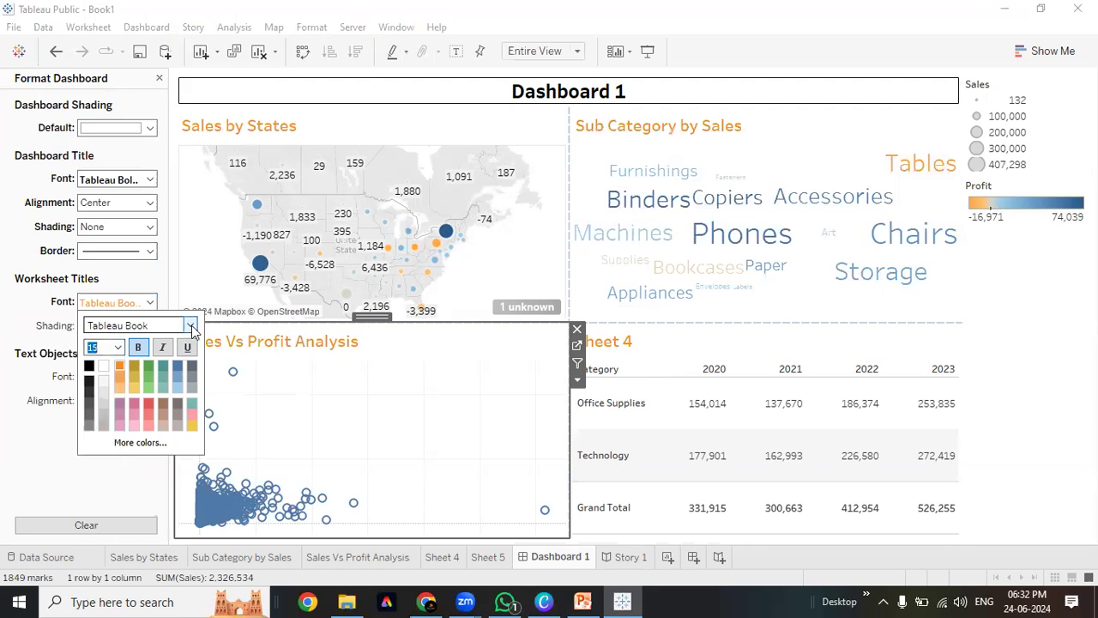
pyautogui.click(192, 328)
pyautogui.click(67, 328)
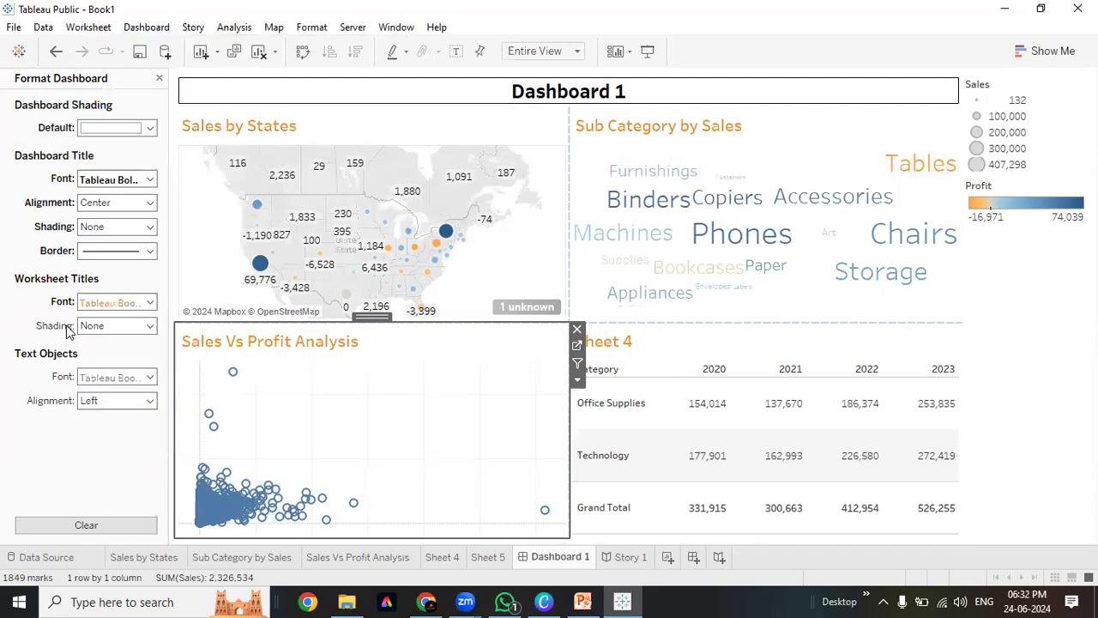
pyautogui.click(153, 301)
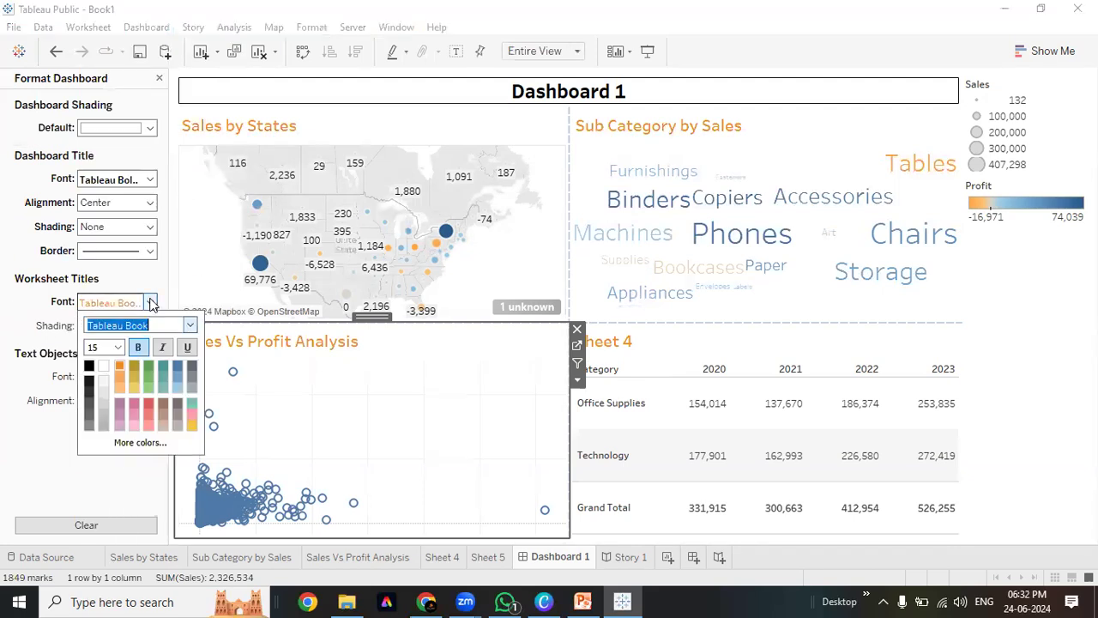
pyautogui.click(134, 350)
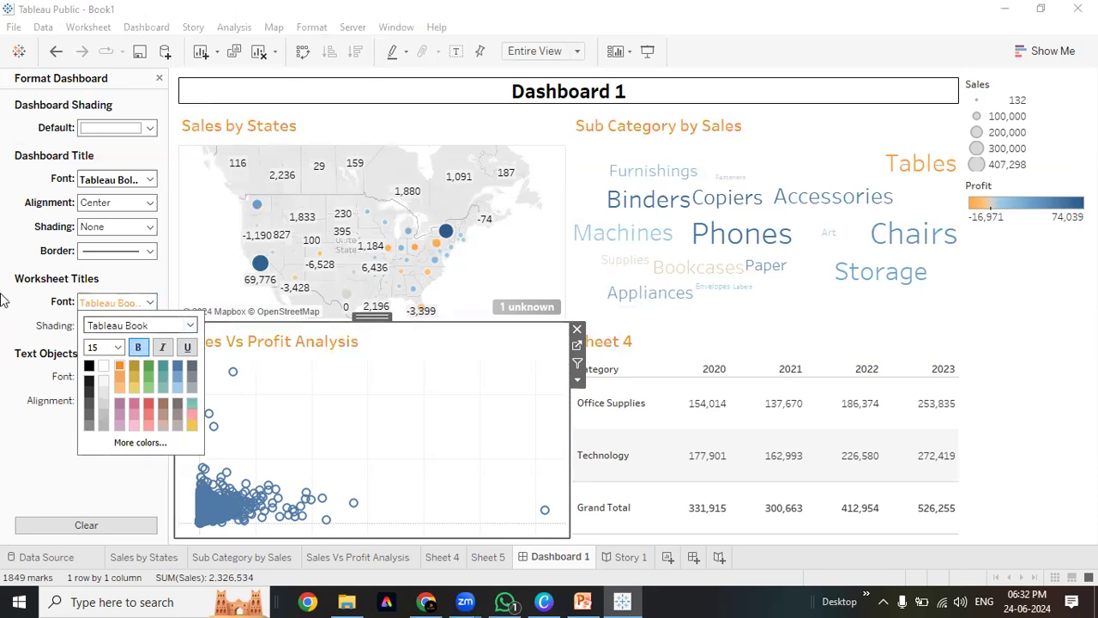
pyautogui.click(3, 298)
# Give the worksheet title bars black shading with white title text and close the pane
pyautogui.click(126, 327)
pyautogui.click(91, 366)
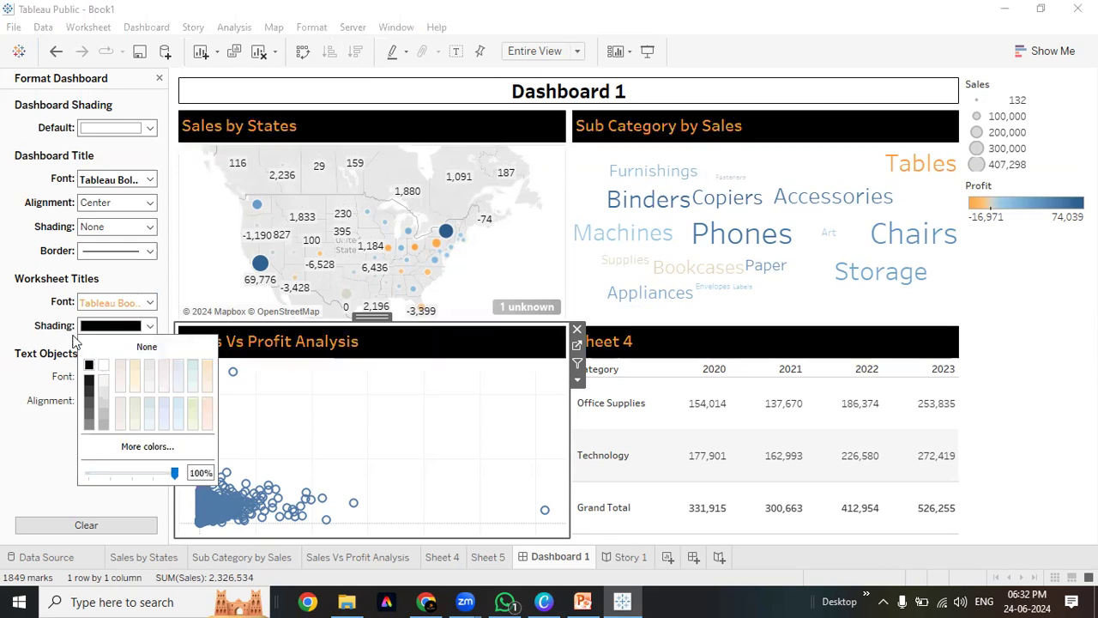
pyautogui.click(3, 289)
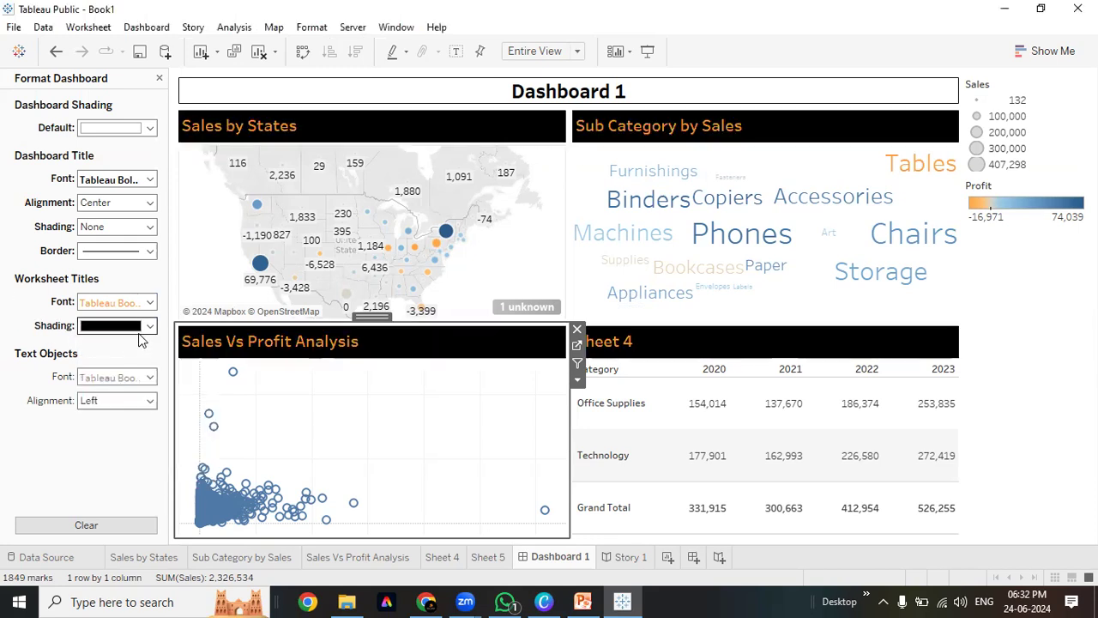
pyautogui.click(150, 302)
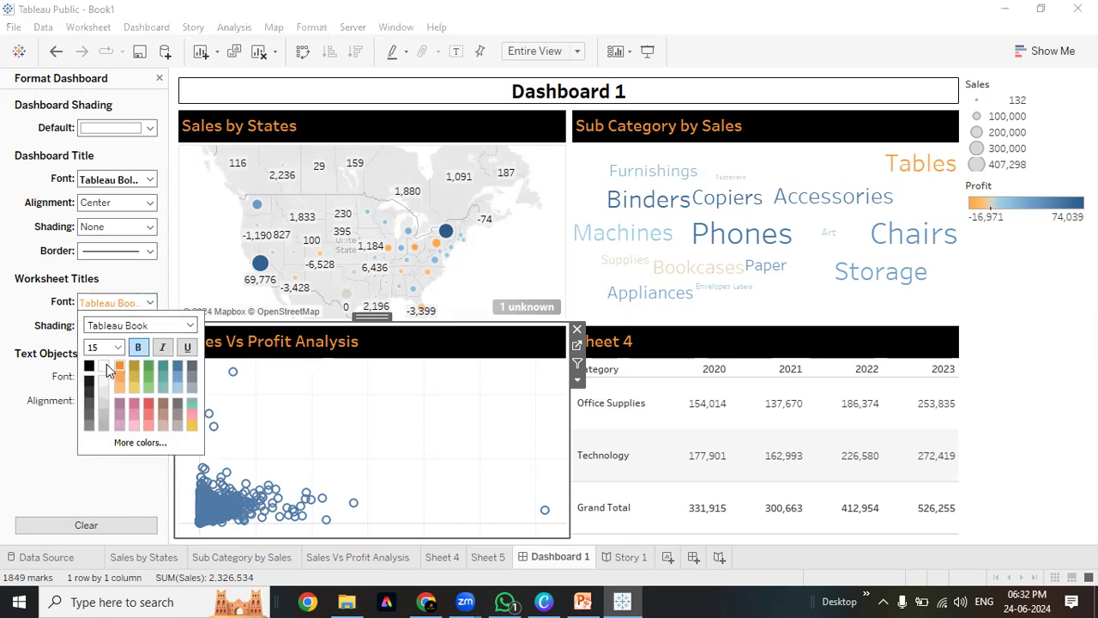
pyautogui.click(2, 290)
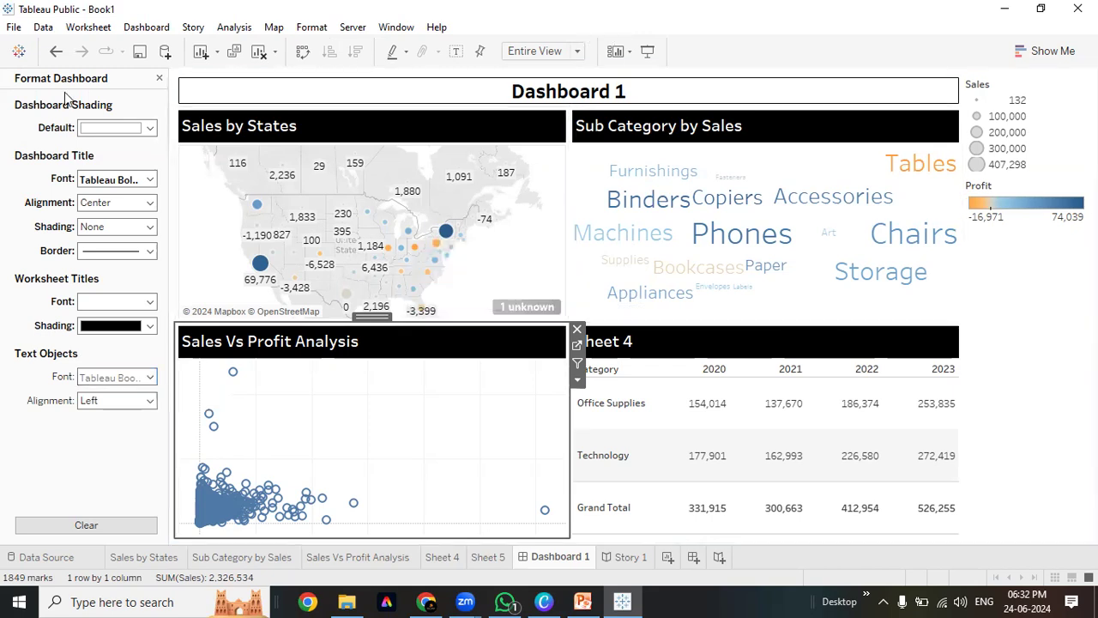
pyautogui.click(159, 78)
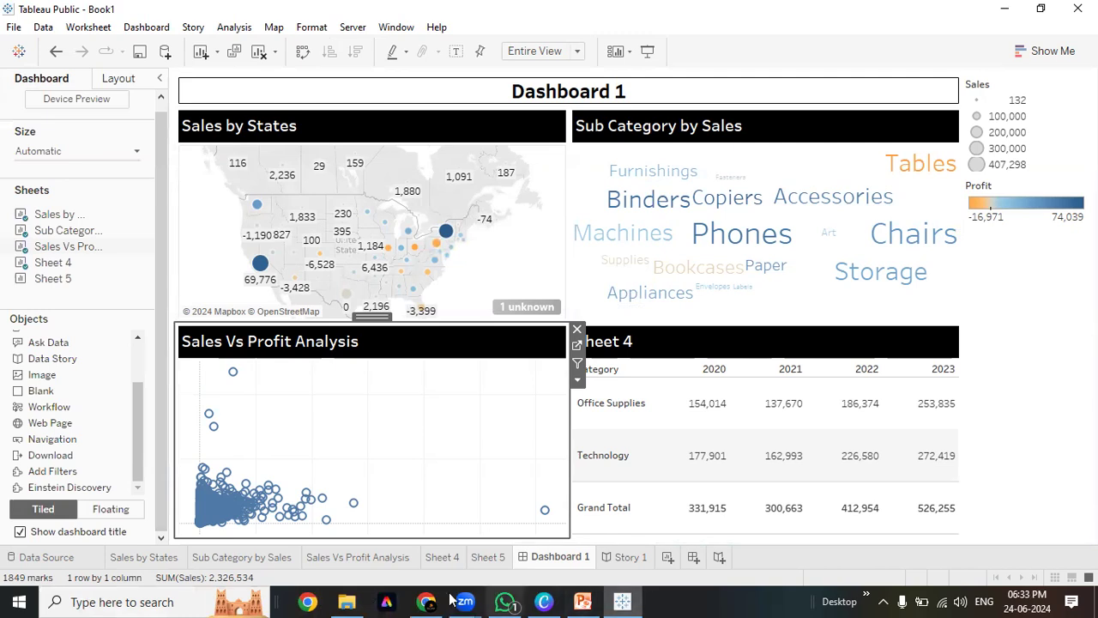
# Search Google in Chrome for 'Wayz2wingz logo' in a new tab
pyautogui.click(420, 600)
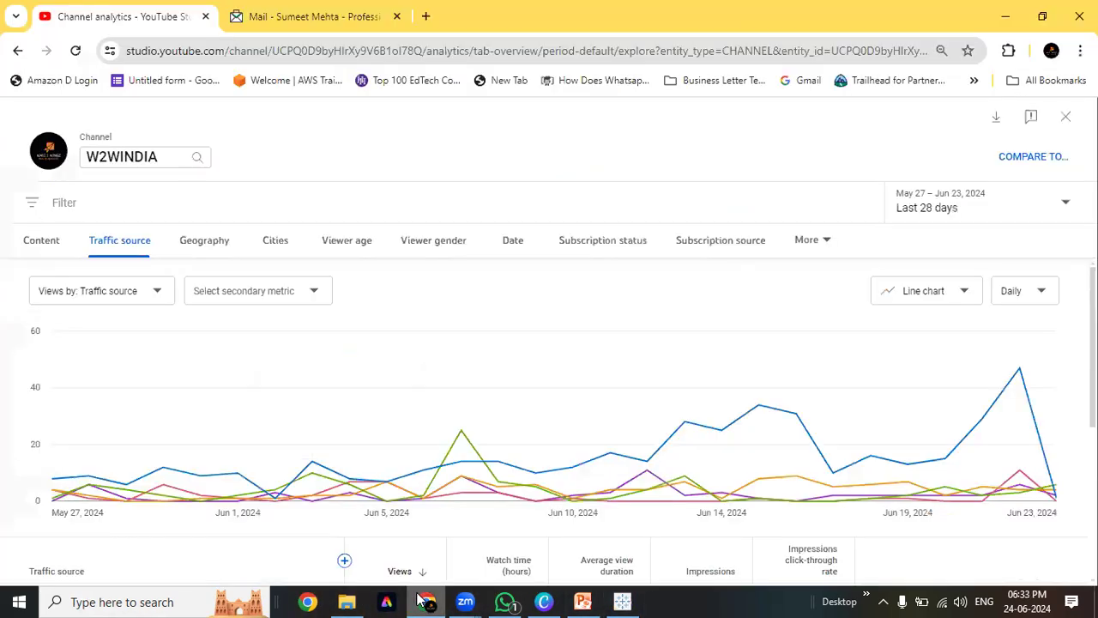
pyautogui.click(306, 19)
pyautogui.click(426, 16)
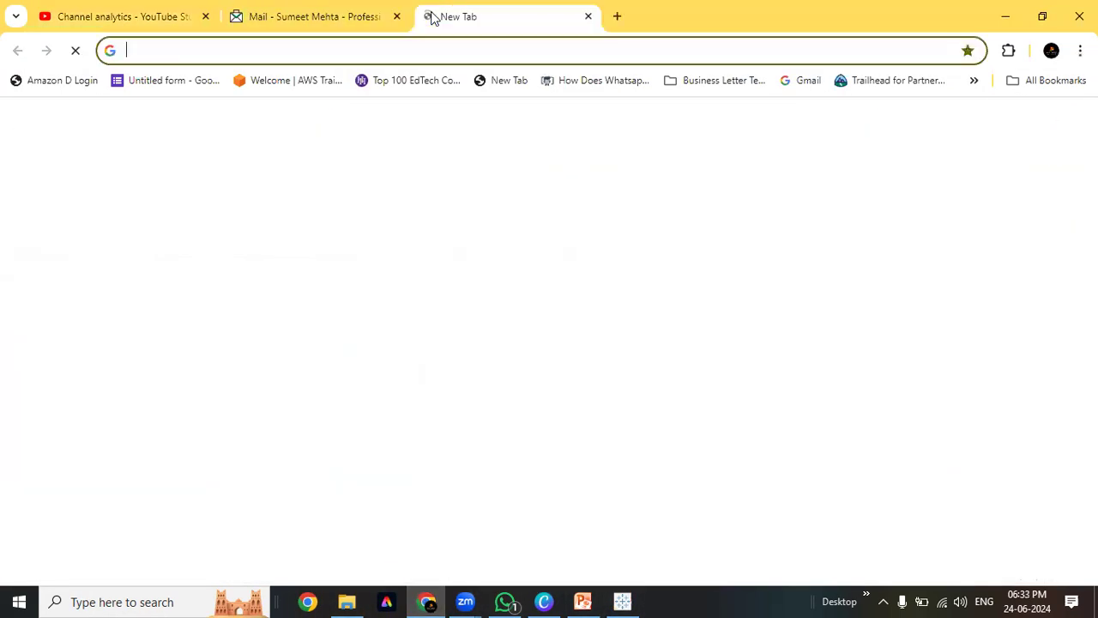
pyautogui.click(429, 341)
pyautogui.write('Way')
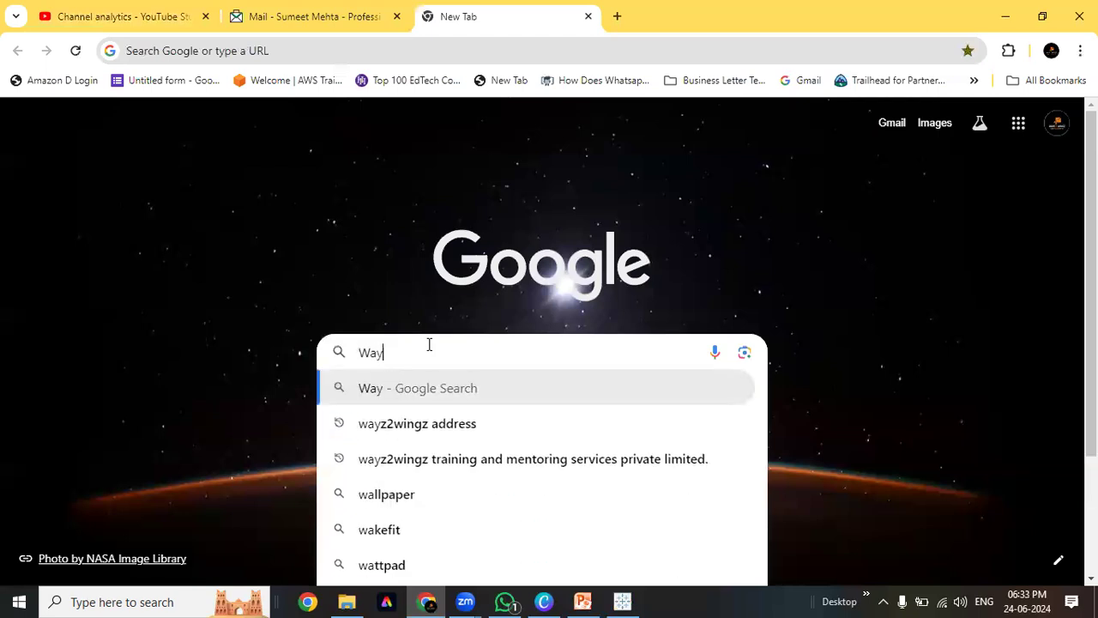
pyautogui.write('z2wingz logo')
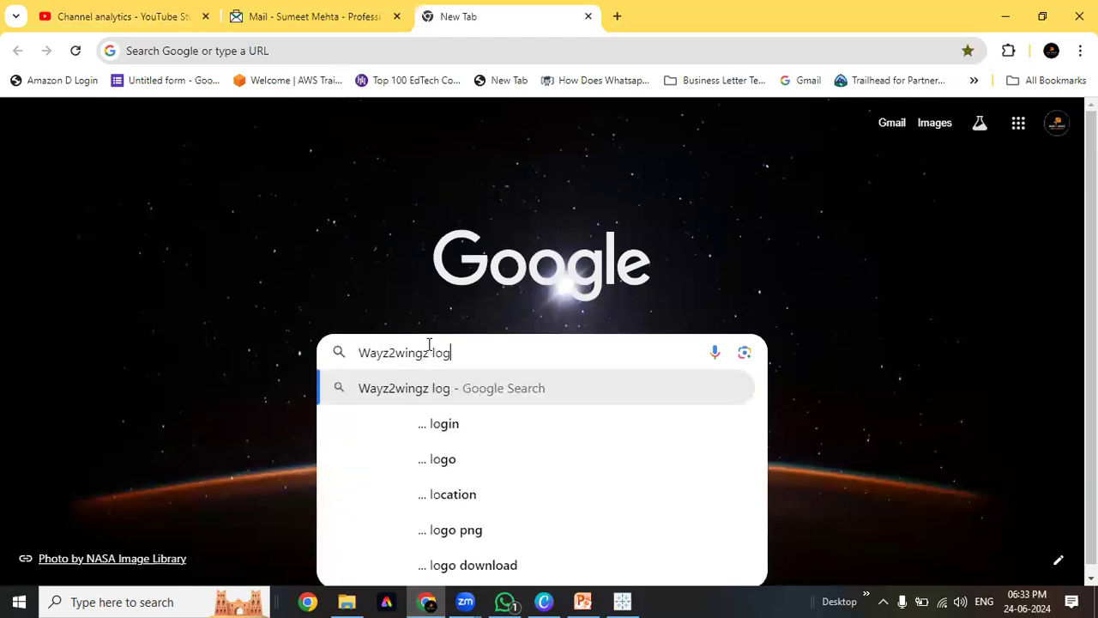
pyautogui.press('Return')
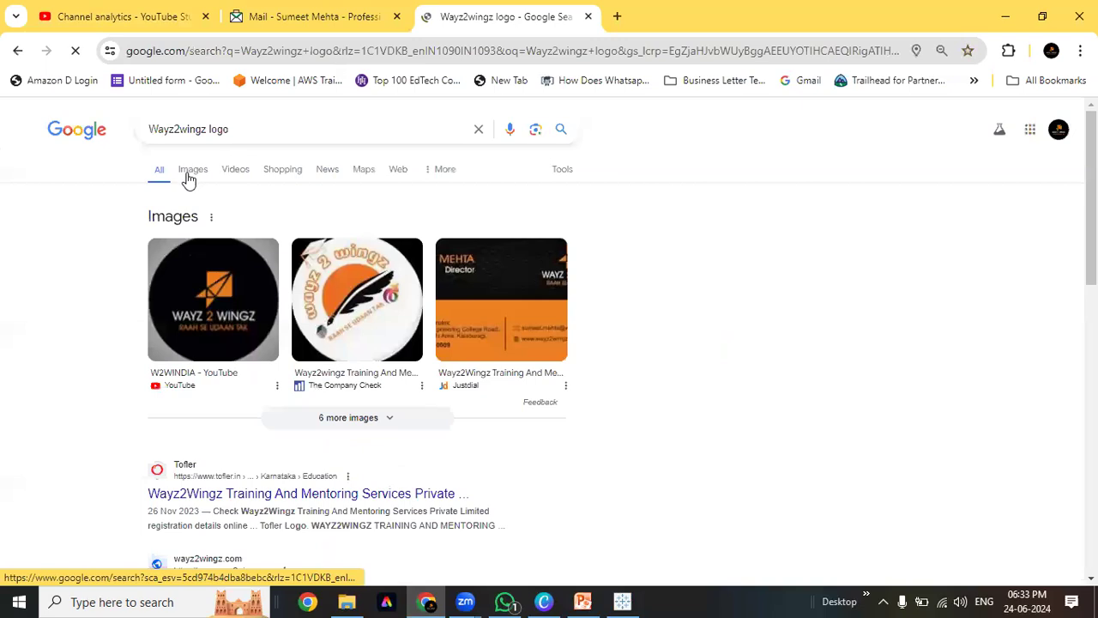
# Copy the first logo from the image results and return to Tableau
pyautogui.click(230, 169)
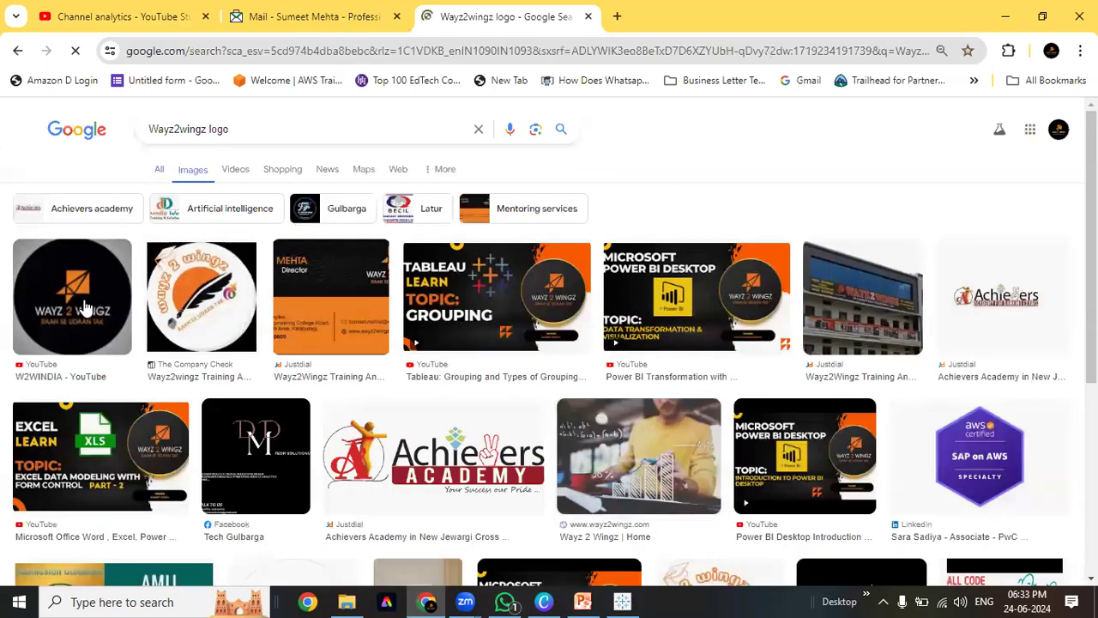
pyautogui.rightClick(84, 306)
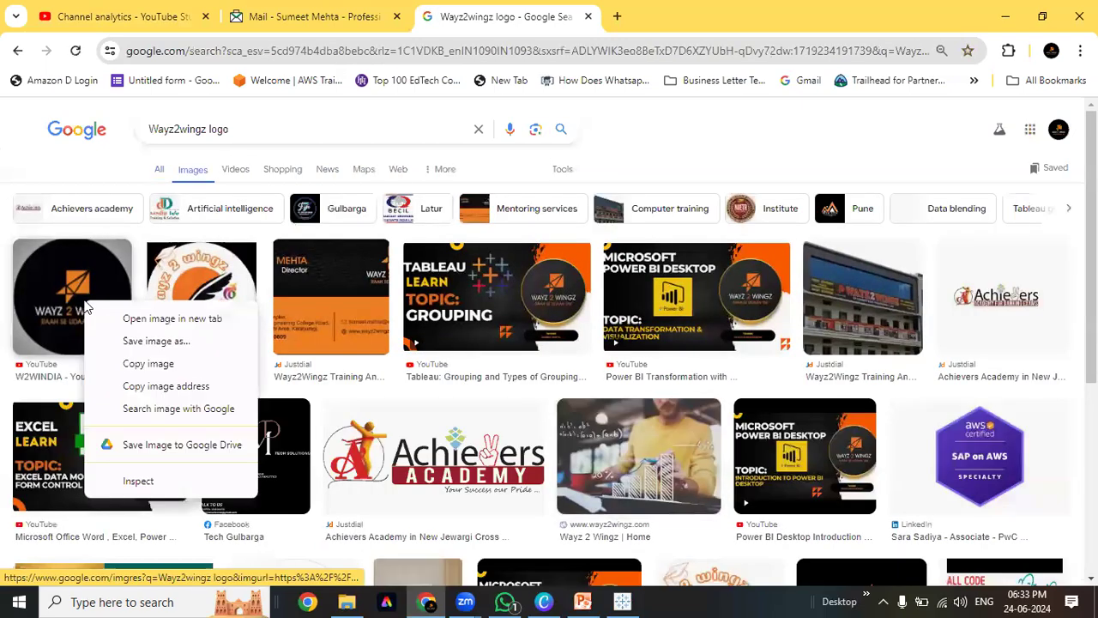
pyautogui.click(190, 366)
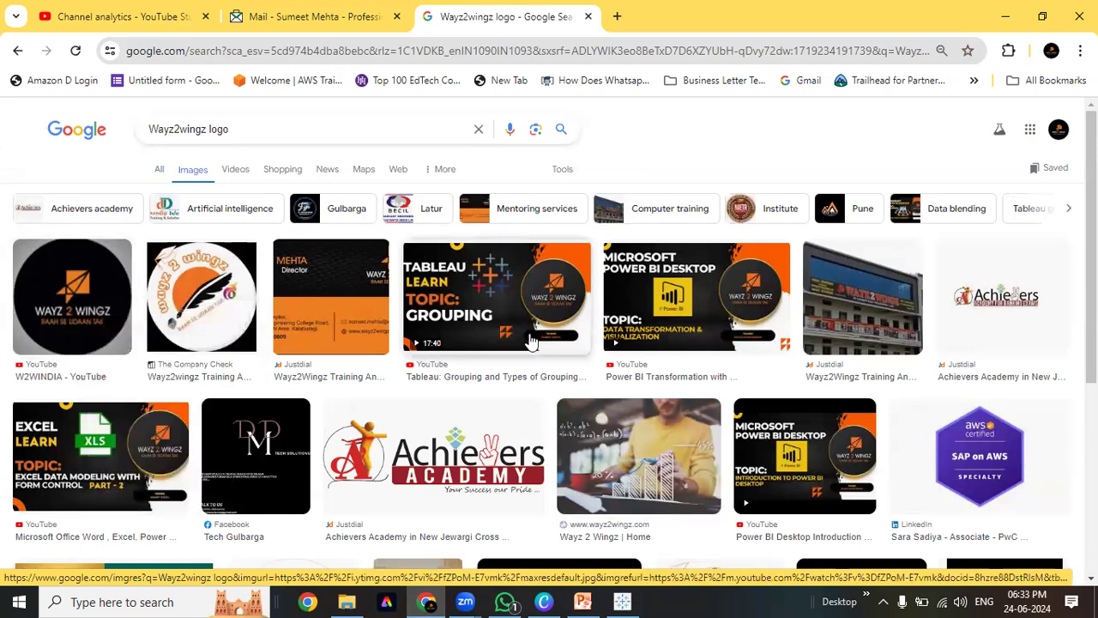
pyautogui.hotkey('alt', 'Tab')
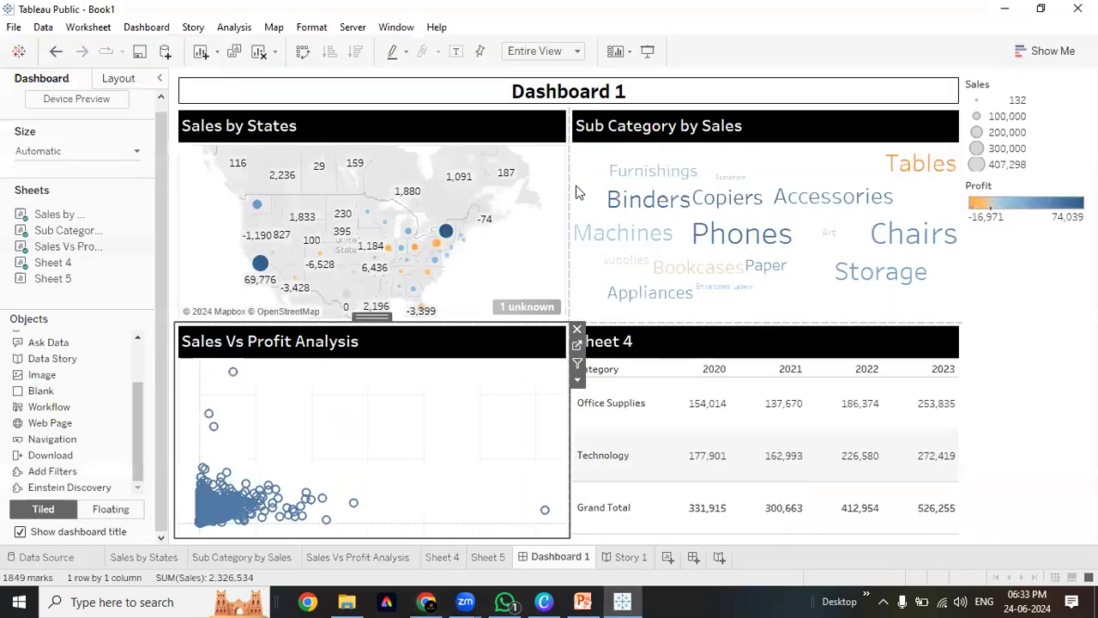
# Paste the copied logo into Paint and crop the canvas down to the logo
pyautogui.click(114, 601)
pyautogui.write('paint')
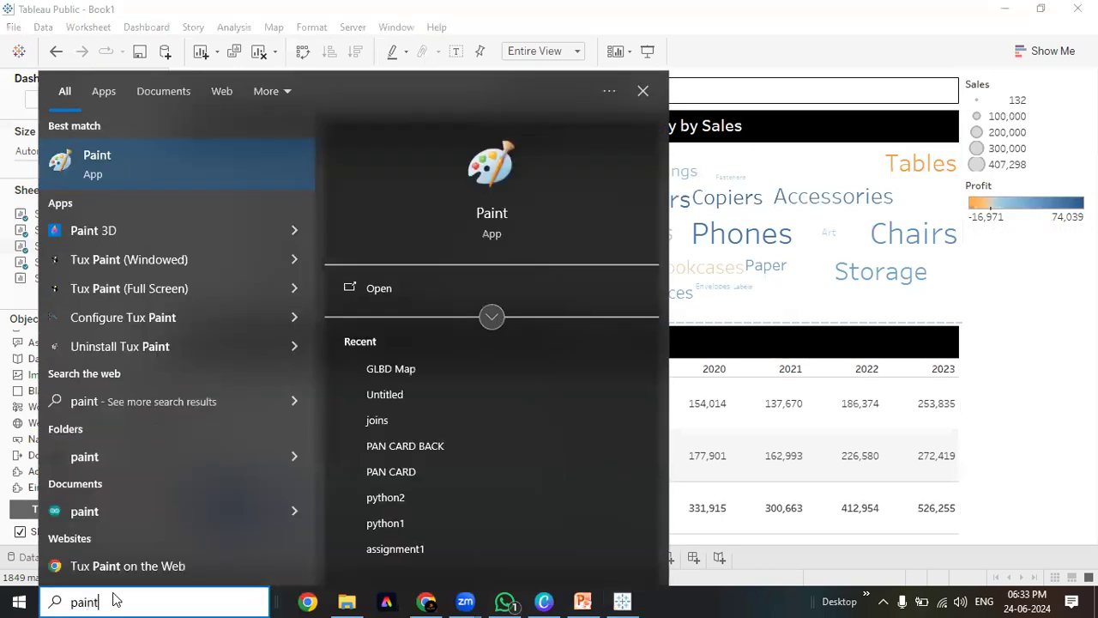
pyautogui.press('Return')
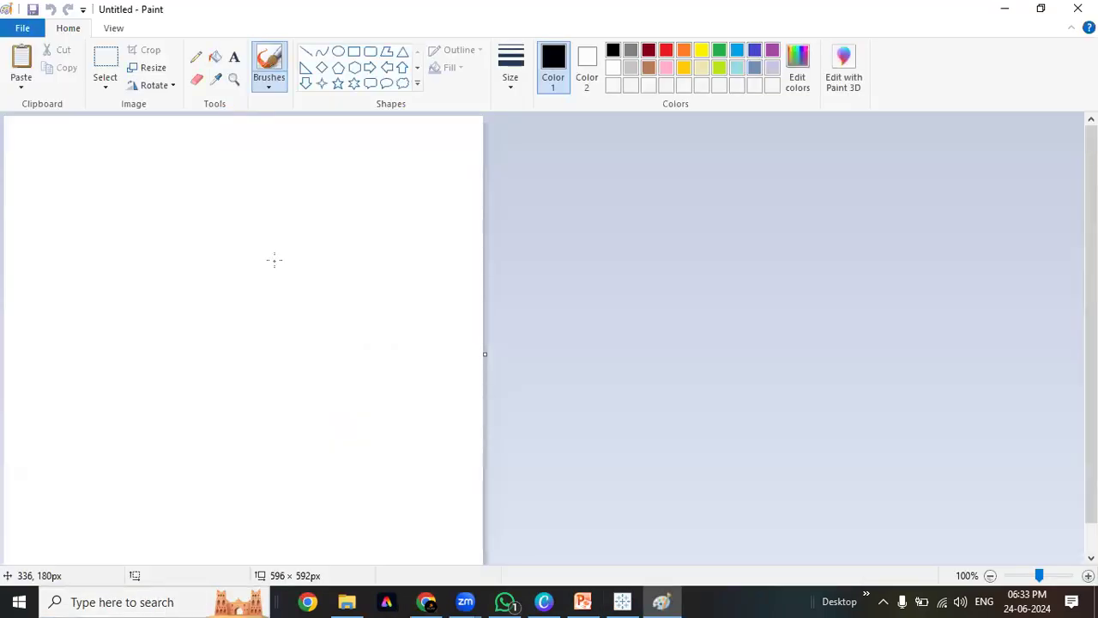
pyautogui.hotkey('ctrl', 'v')
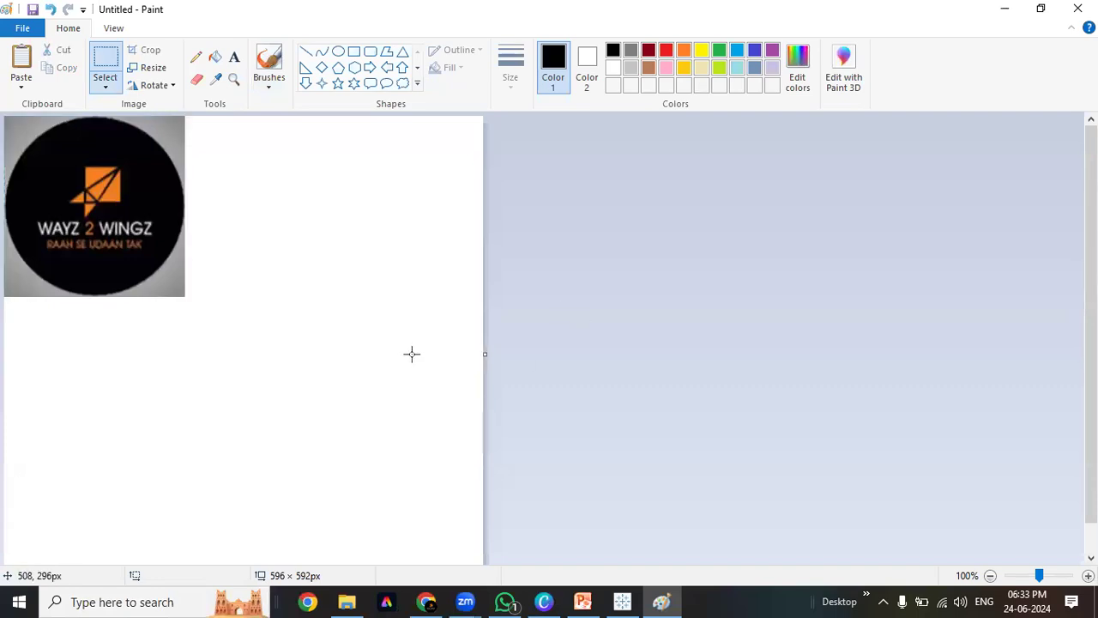
pyautogui.scroll(-1, 412, 354)
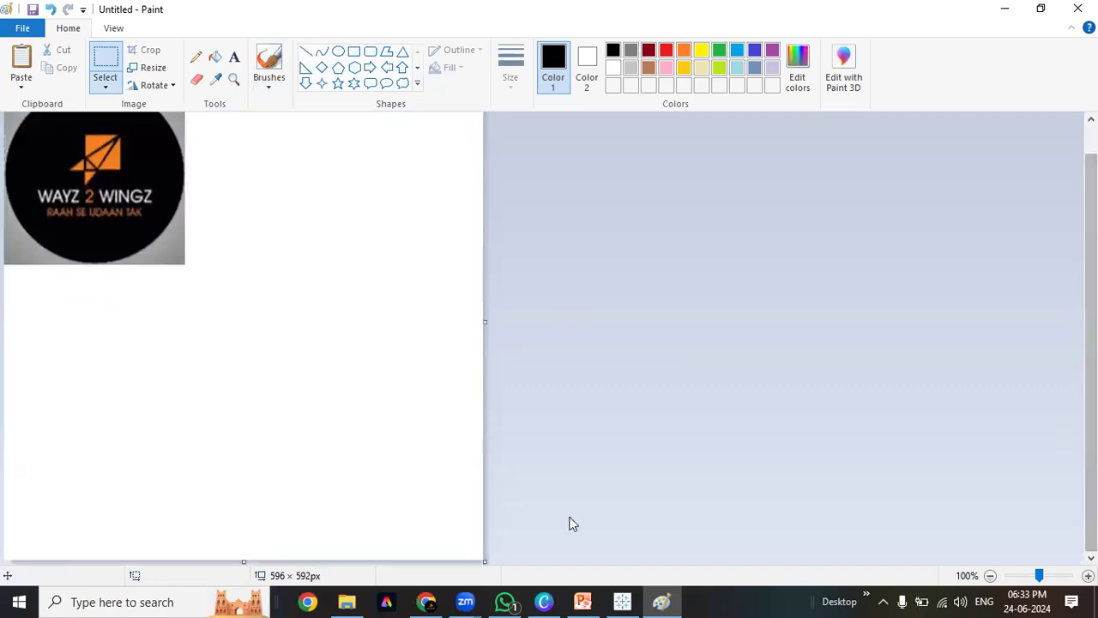
pyautogui.moveTo(5, 114); pyautogui.dragTo(182, 261)
pyautogui.hotkey('ctrl', 'shift', 'x')
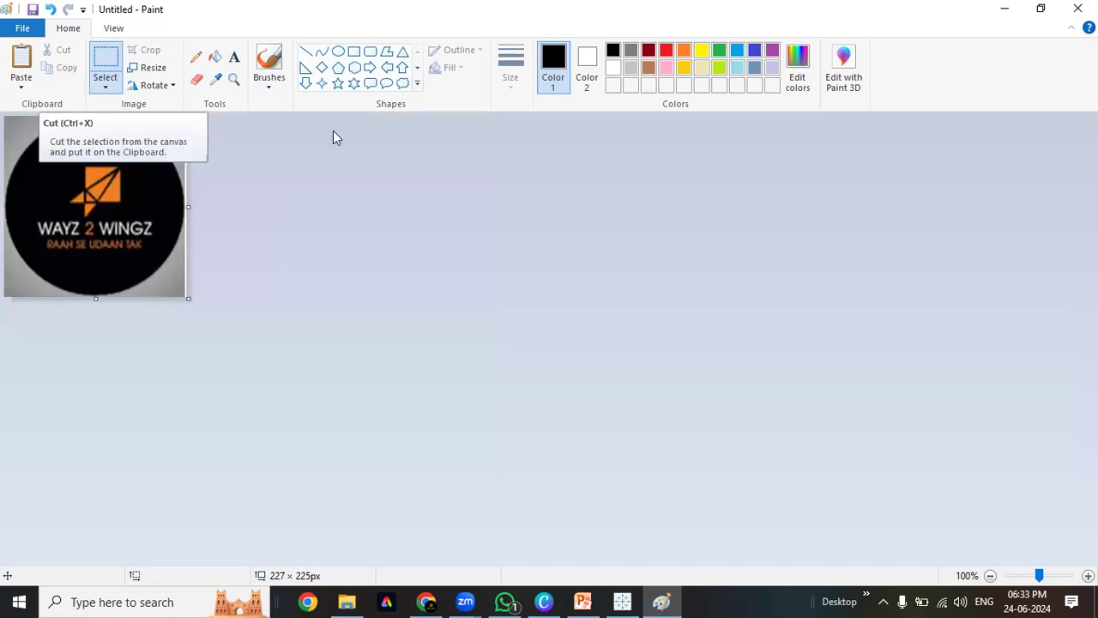
# Save the image to the Desktop as the PNG 'Logo' and close Paint
pyautogui.click(32, 9)
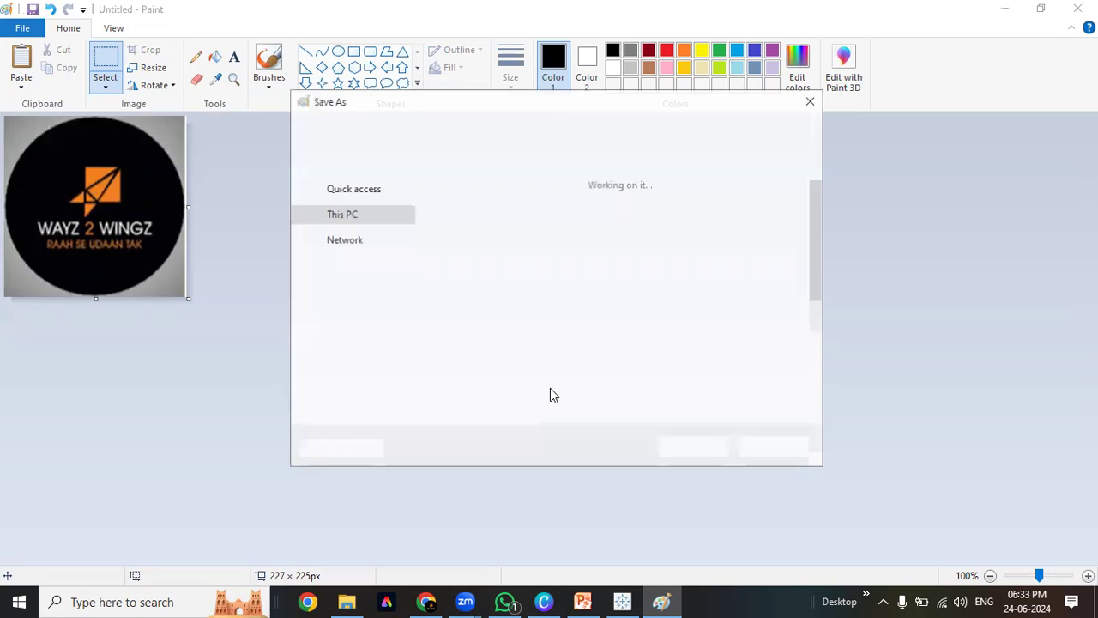
pyautogui.scroll(3, 365, 234)
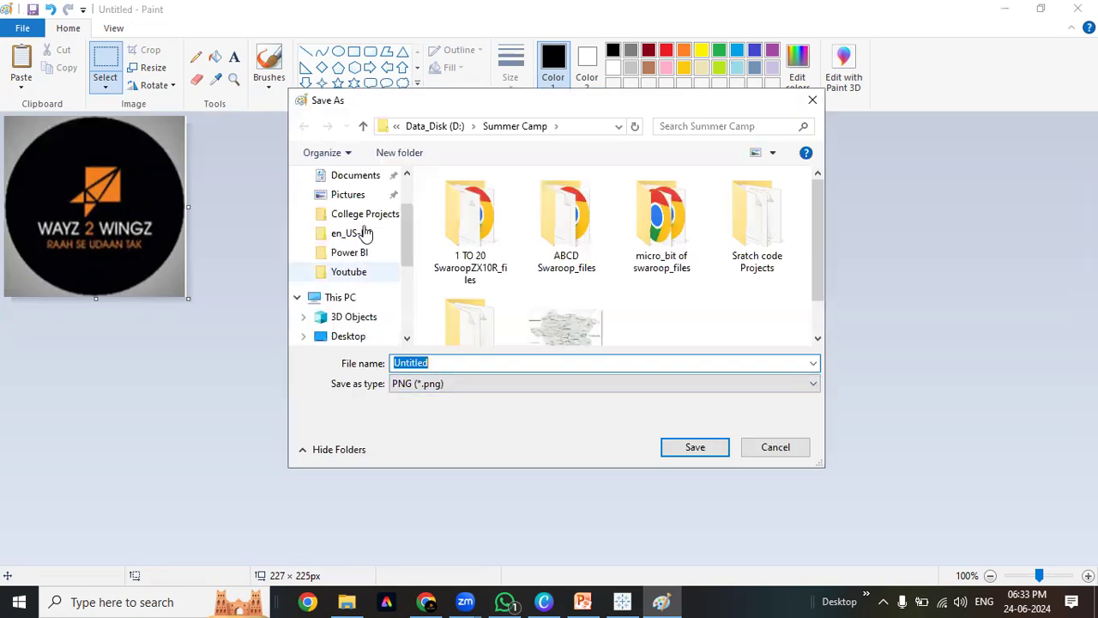
pyautogui.scroll(2, 365, 225)
pyautogui.click(352, 208)
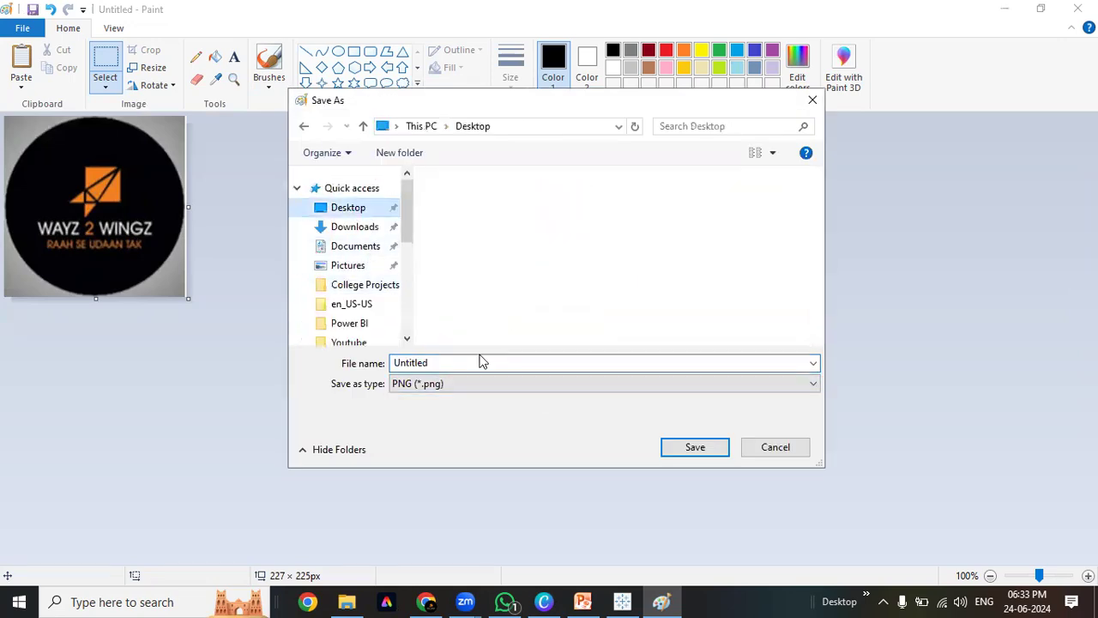
pyautogui.click(483, 362)
pyautogui.write('L')
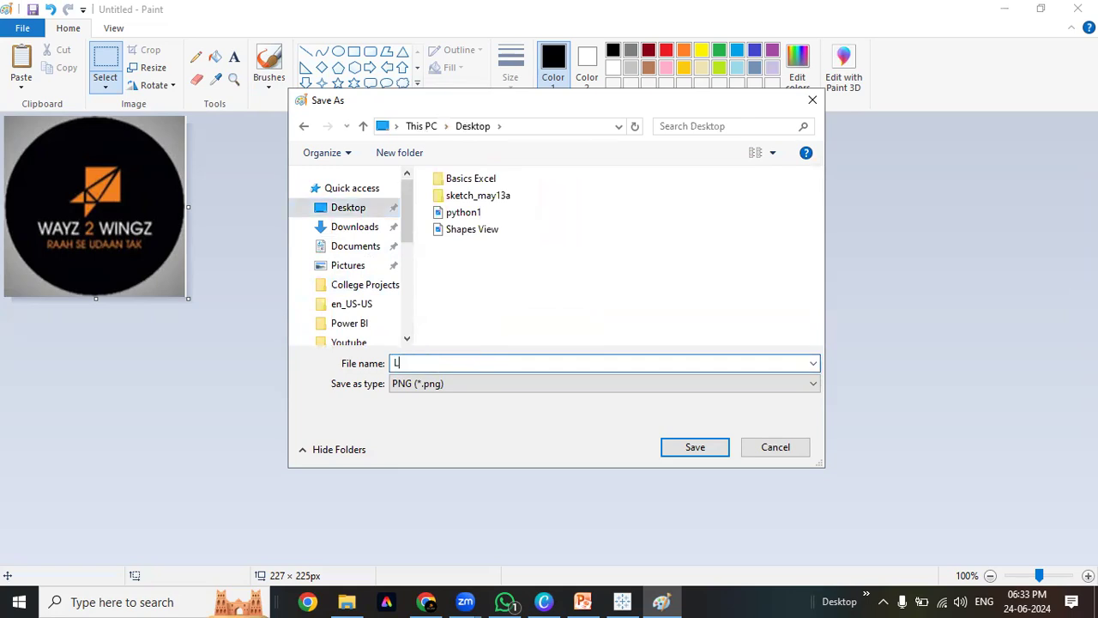
pyautogui.press('Return')
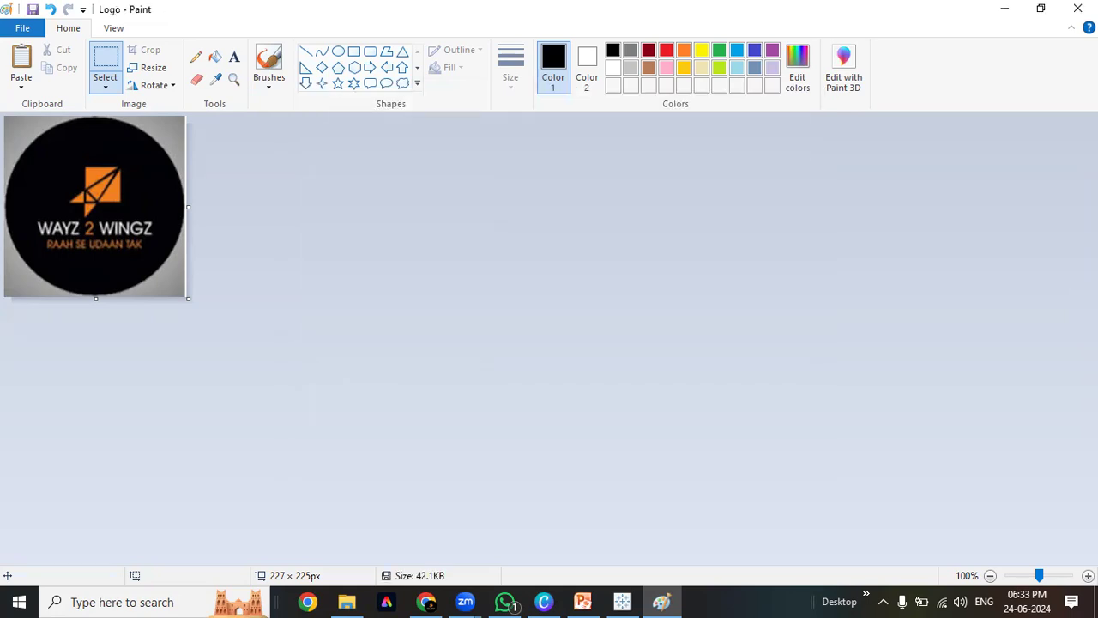
pyautogui.click(1077, 9)
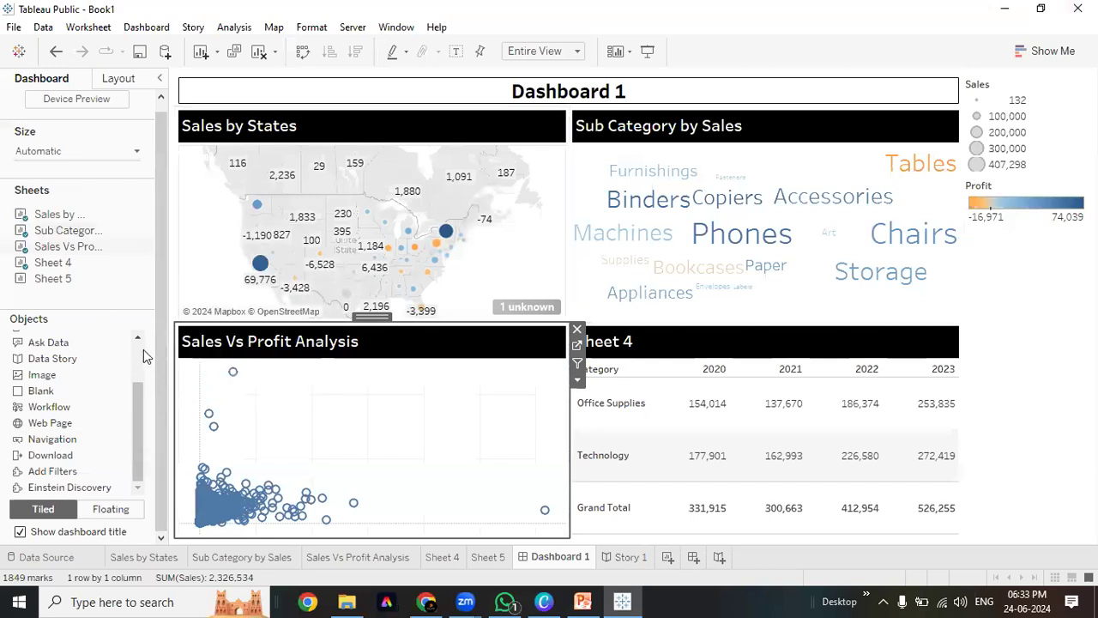
# Drop an Image object from the Objects pane beside the Sales by States view
pyautogui.scroll(3, 144, 349)
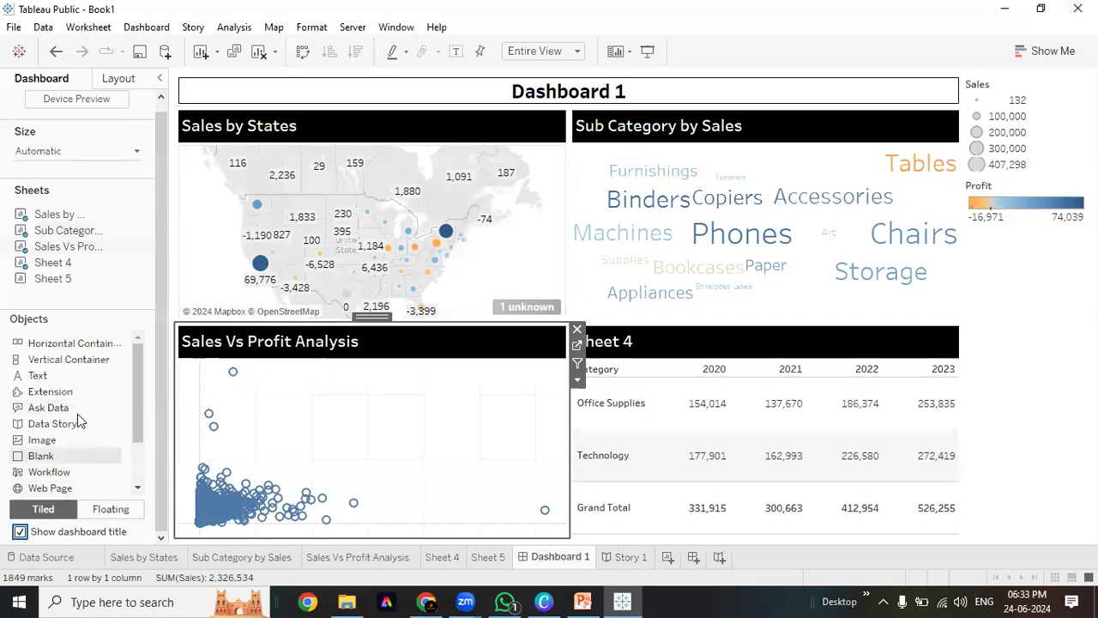
pyautogui.scroll(-3, 138, 474)
pyautogui.moveTo(138, 475); pyautogui.dragTo(137, 429)
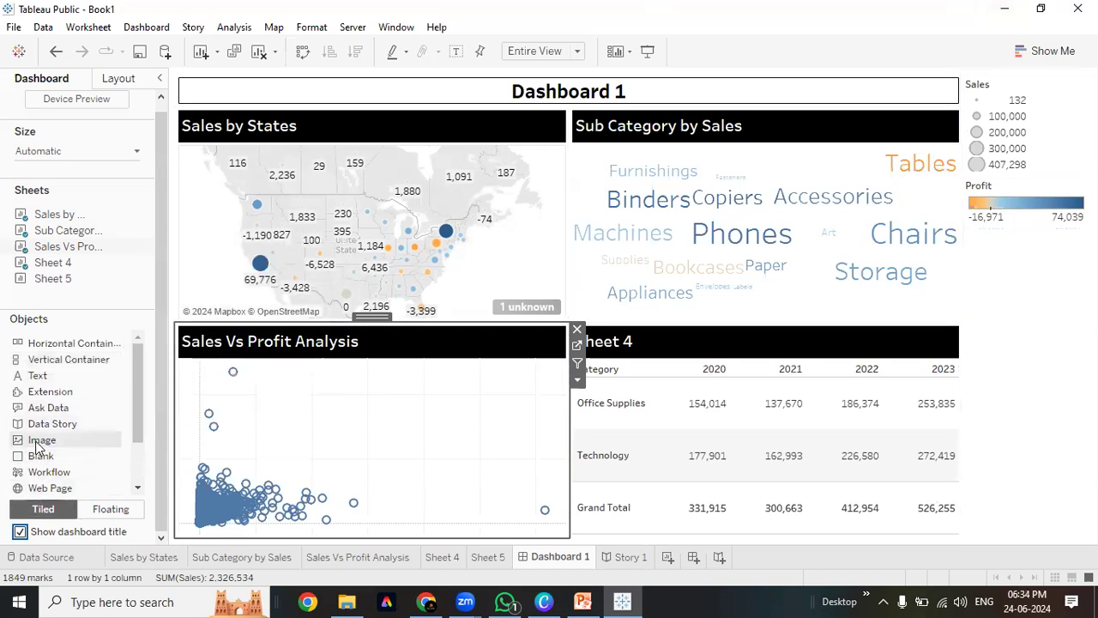
pyautogui.moveTo(38, 447); pyautogui.dragTo(429, 249)
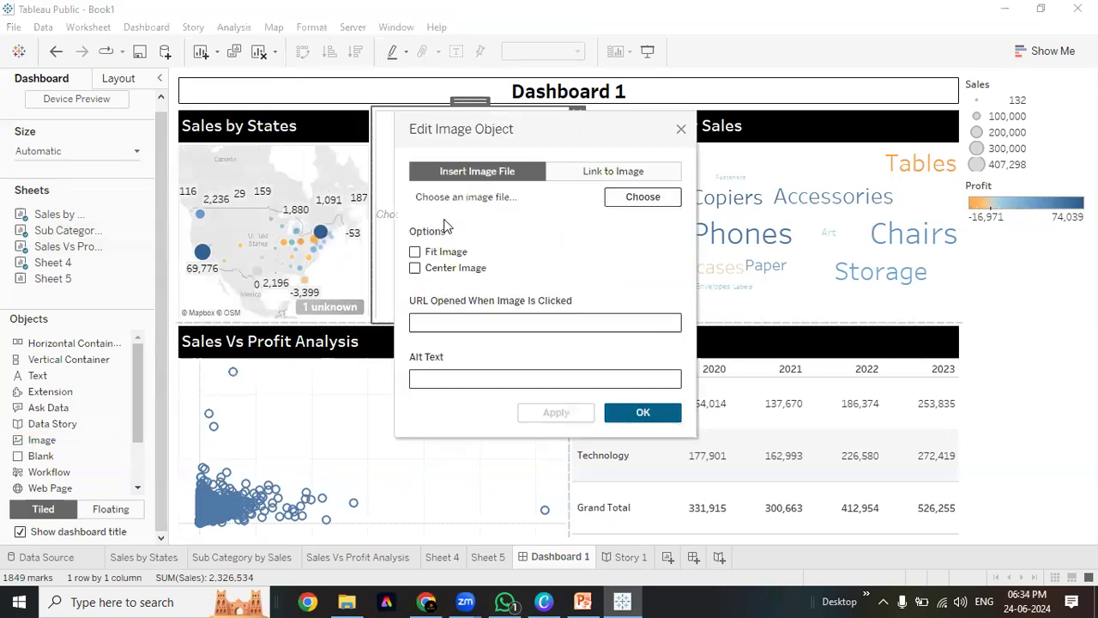
# Load Logo.png from the Desktop into the image object with Fit Image enabled
pyautogui.click(626, 197)
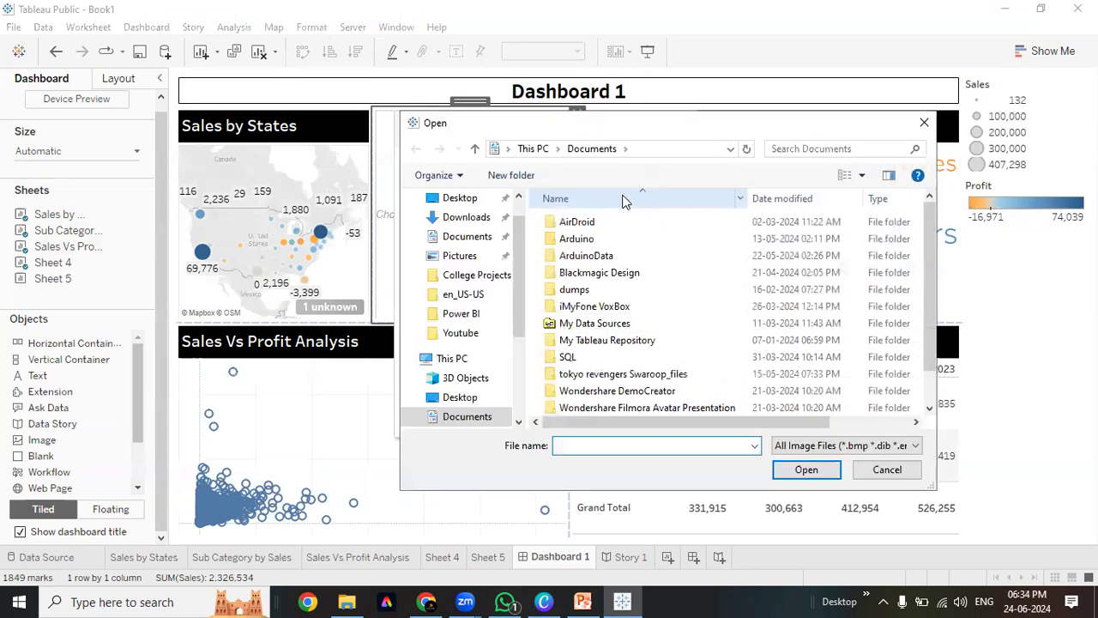
pyautogui.scroll(1, 464, 219)
pyautogui.click(459, 229)
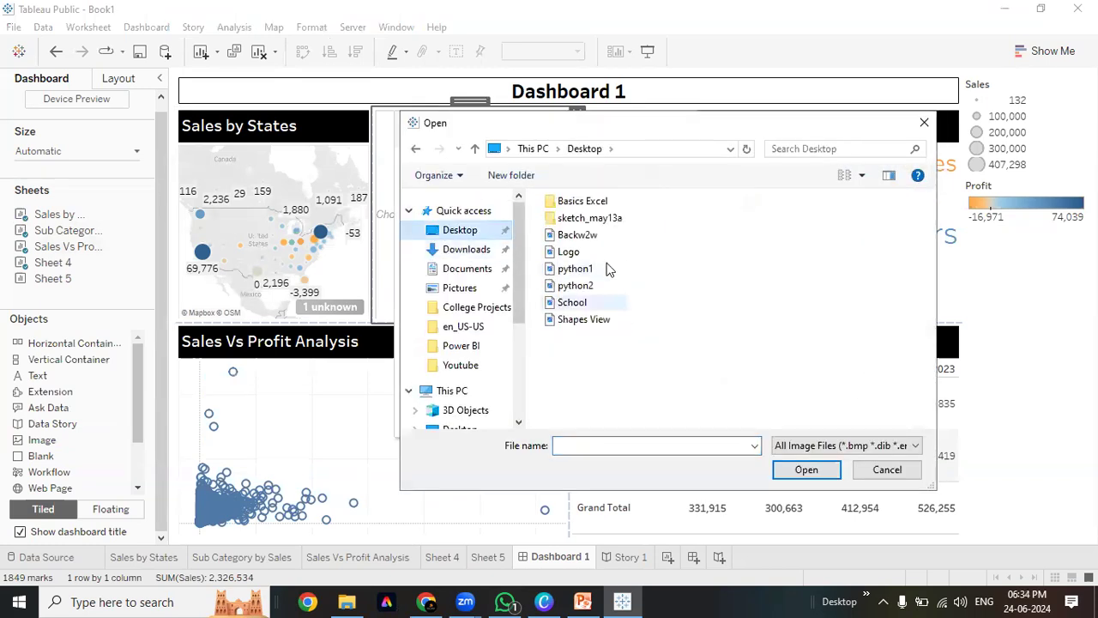
pyautogui.click(568, 252)
pyautogui.click(807, 470)
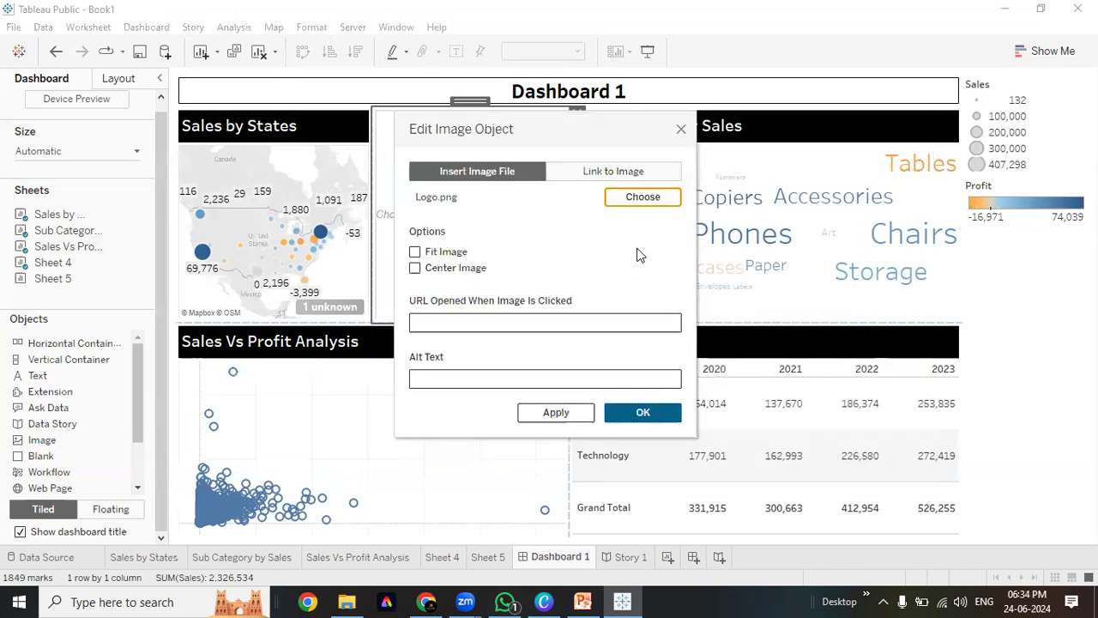
pyautogui.click(415, 252)
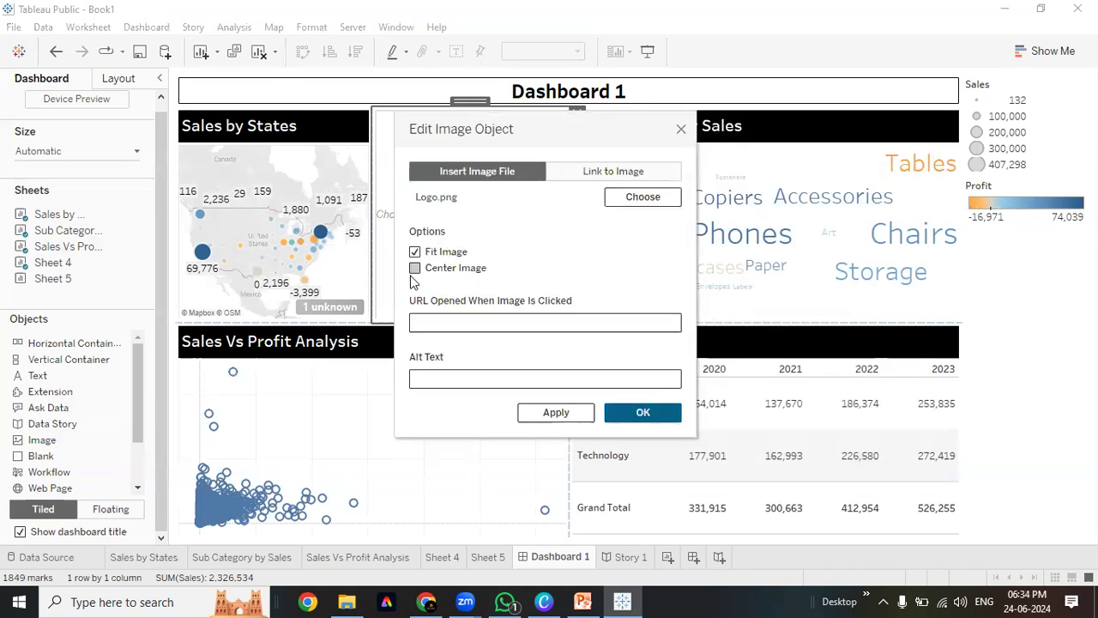
pyautogui.click(556, 412)
pyautogui.click(643, 412)
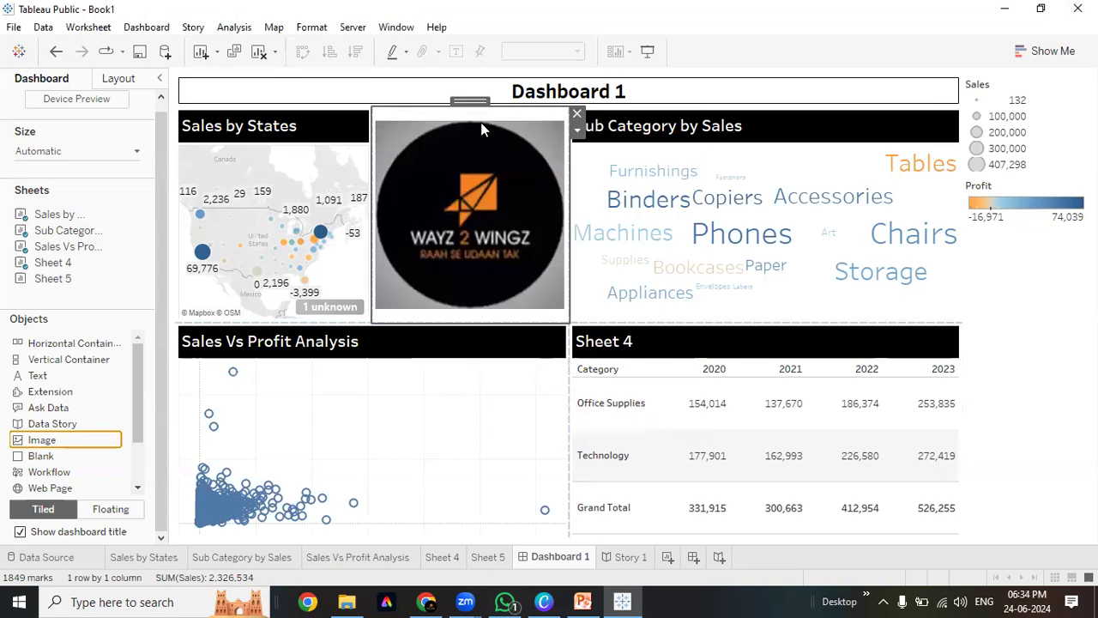
# Move the logo to the dashboard's left side and the sheets container beneath it
pyautogui.moveTo(469, 101)
pyautogui.mouseDown()
pyautogui.moveTo(302, 79)
pyautogui.moveTo(182, 86)
pyautogui.mouseUp()
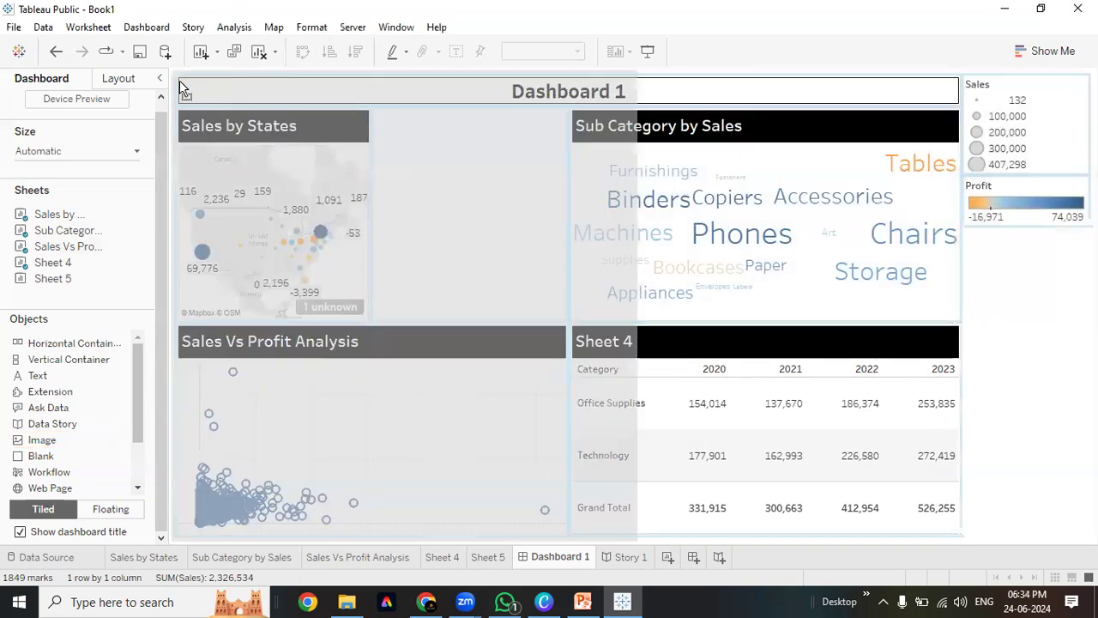
pyautogui.moveTo(478, 325); pyautogui.dragTo(483, 346)
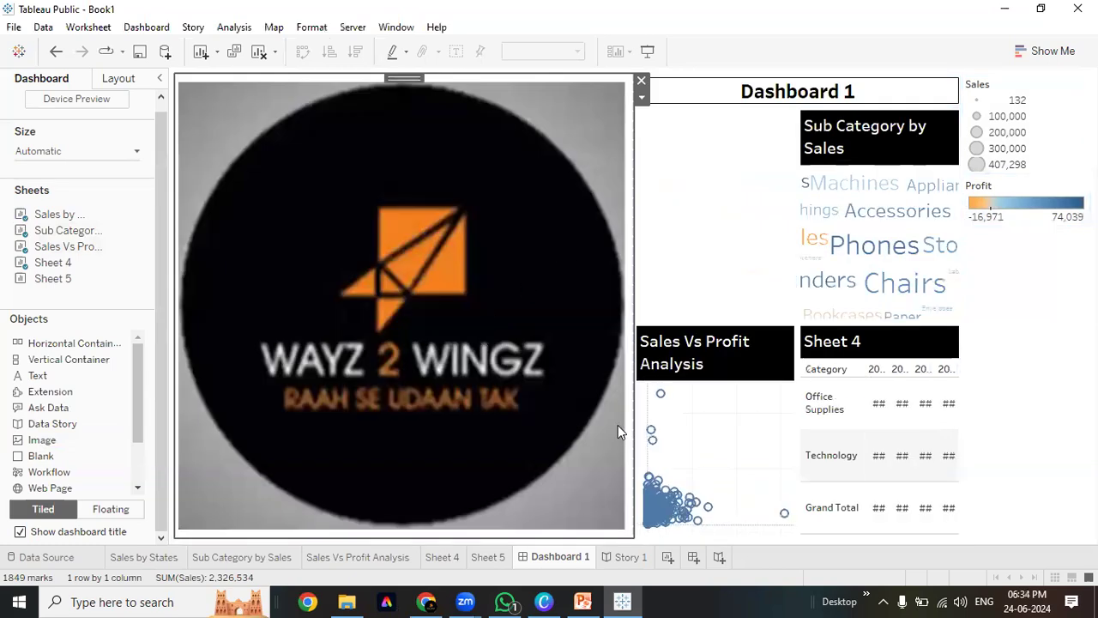
pyautogui.click(734, 150)
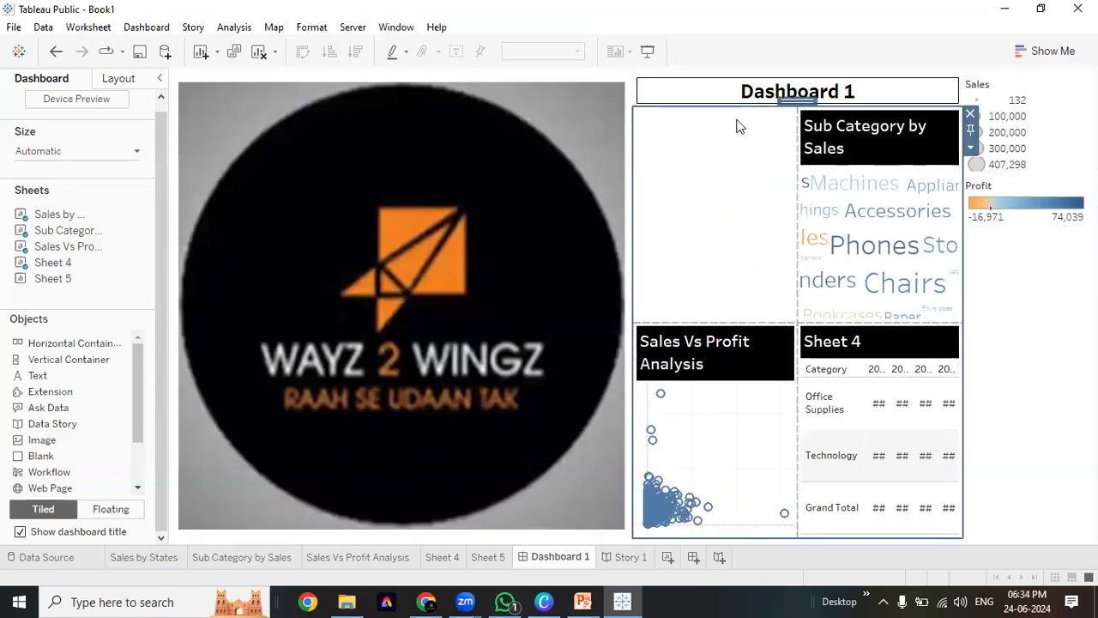
pyautogui.moveTo(798, 101); pyautogui.dragTo(476, 399)
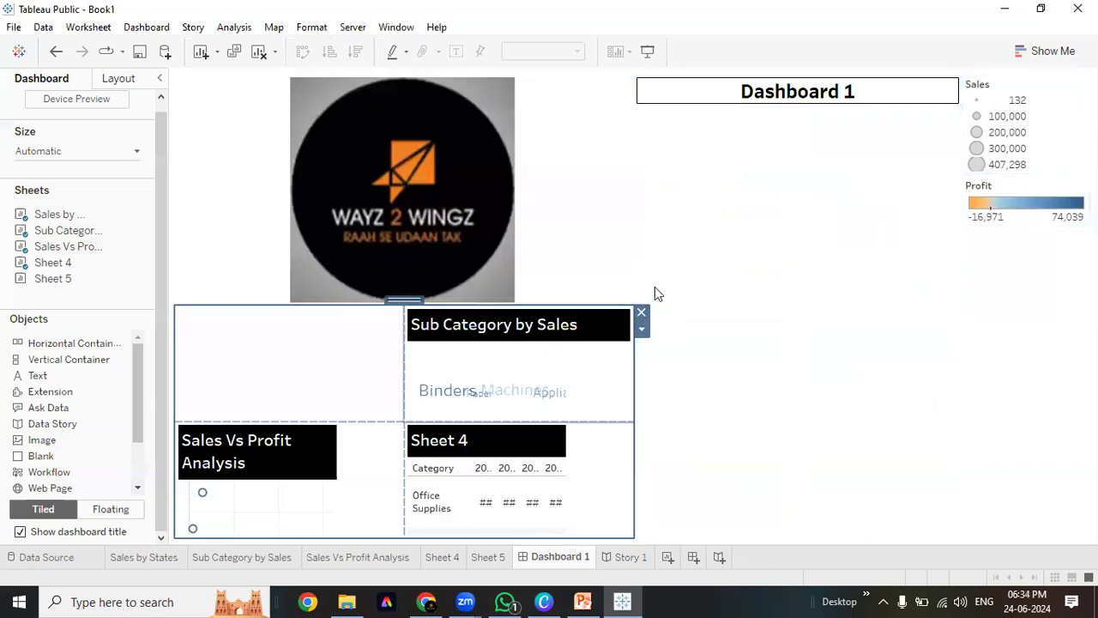
# Drag the dividers to narrow the left logo column and shrink the logo
pyautogui.click(719, 214)
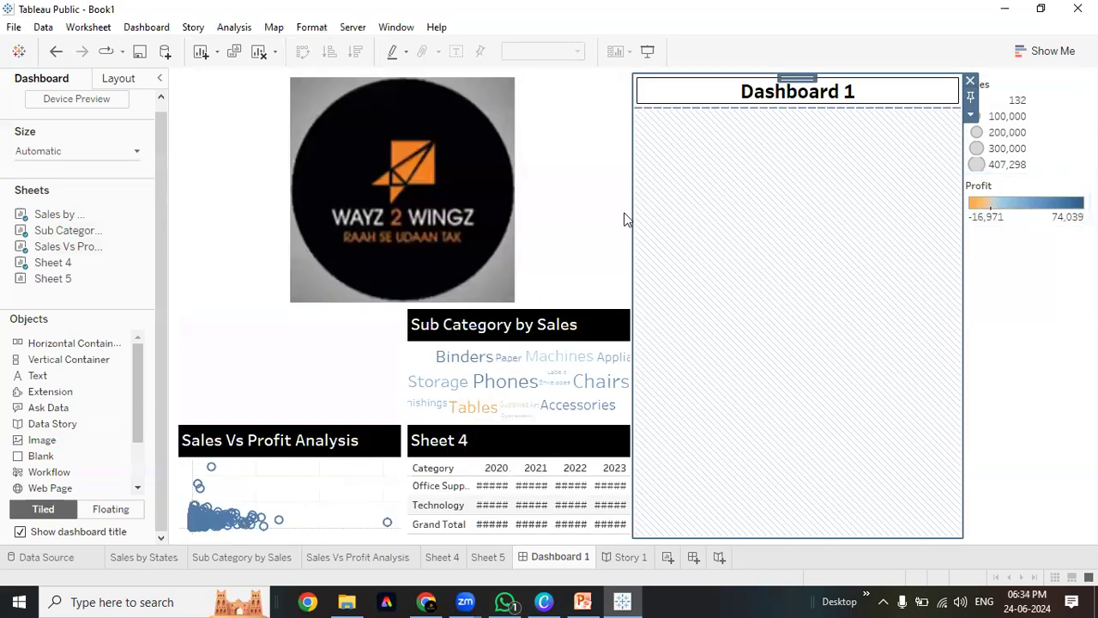
pyautogui.moveTo(538, 208); pyautogui.dragTo(347, 191)
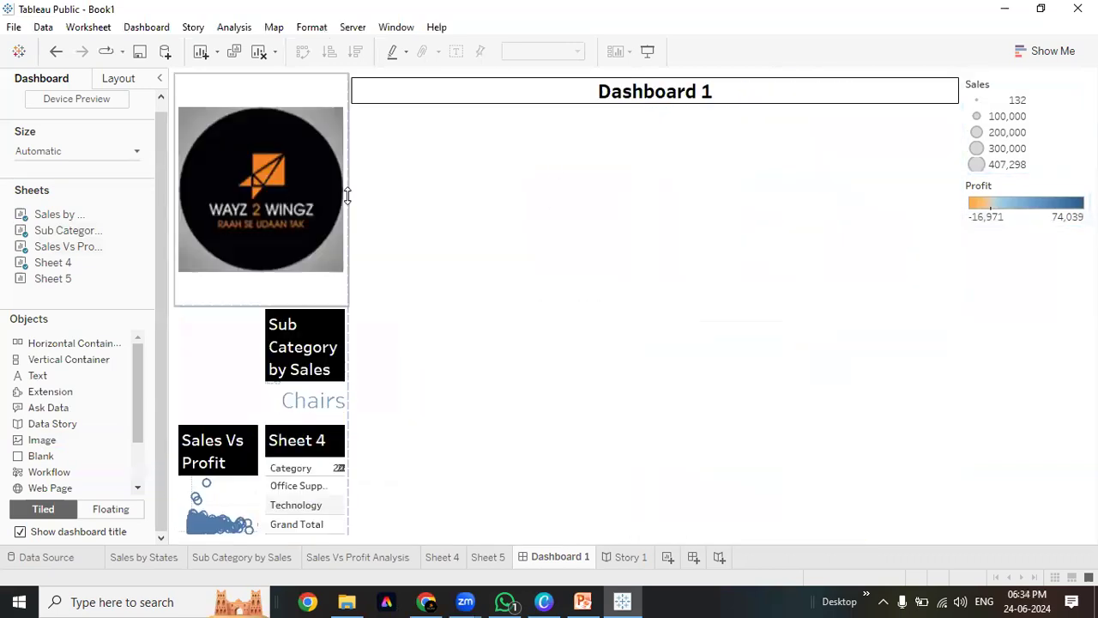
pyautogui.moveTo(241, 304); pyautogui.dragTo(263, 134)
pyautogui.moveTo(344, 100); pyautogui.dragTo(297, 260)
# Reposition the logo column to the left of the three chart views
pyautogui.click(286, 248)
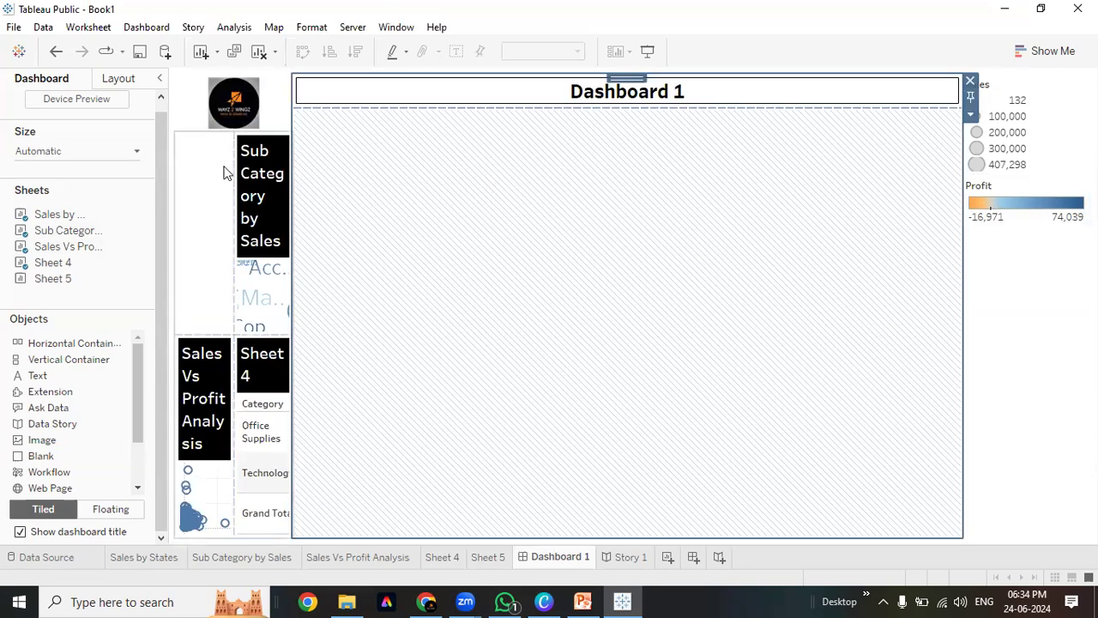
pyautogui.click(228, 173)
pyautogui.moveTo(227, 129); pyautogui.dragTo(436, 179)
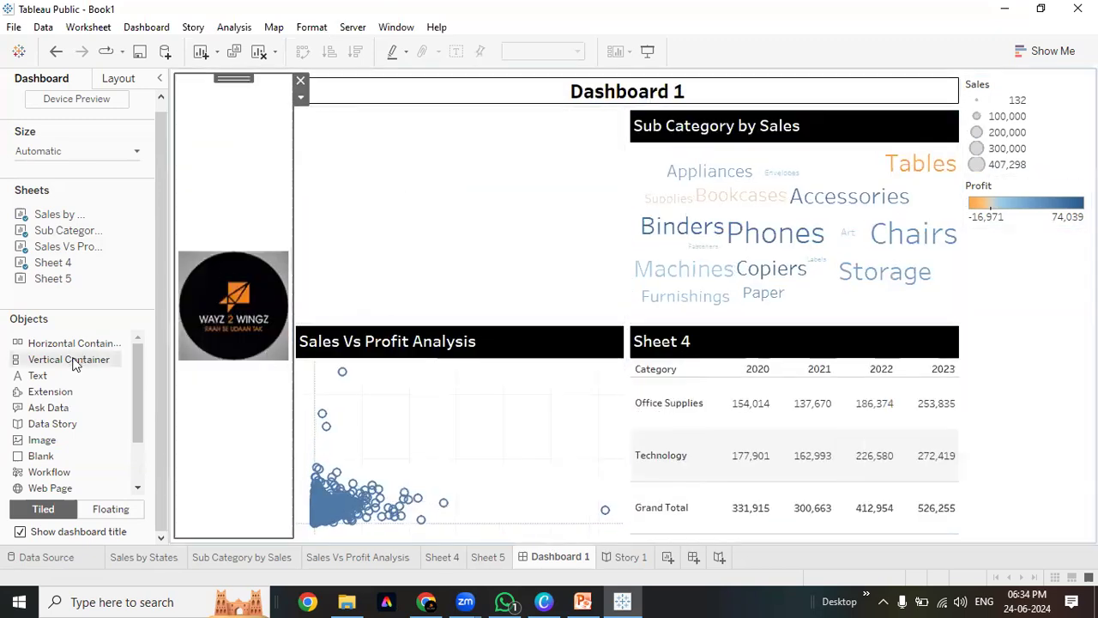
pyautogui.click(474, 244)
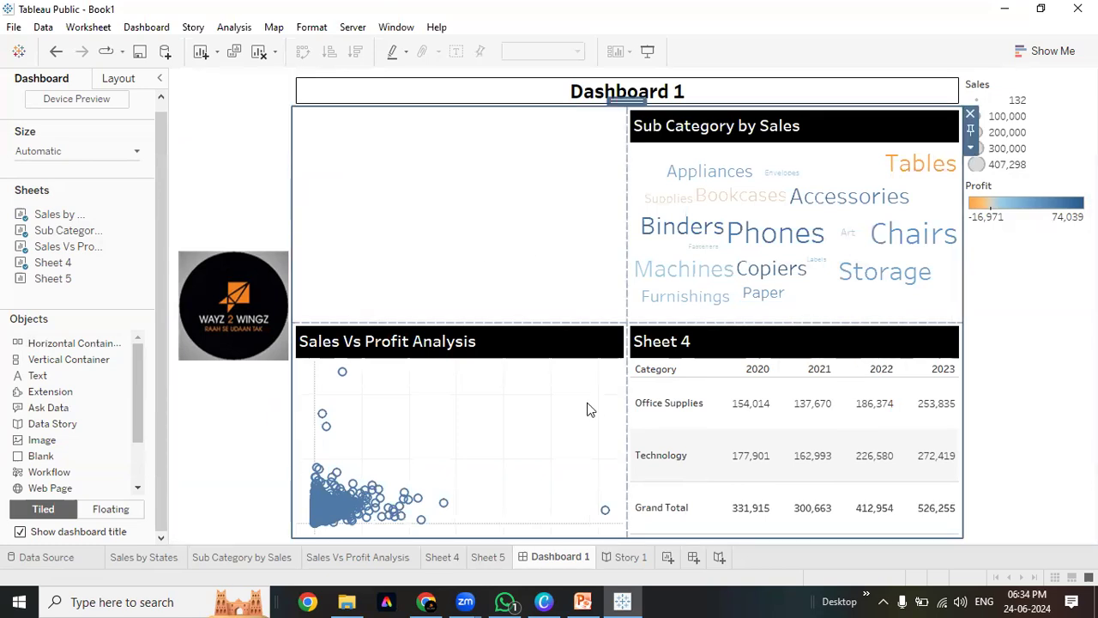
pyautogui.click(1031, 276)
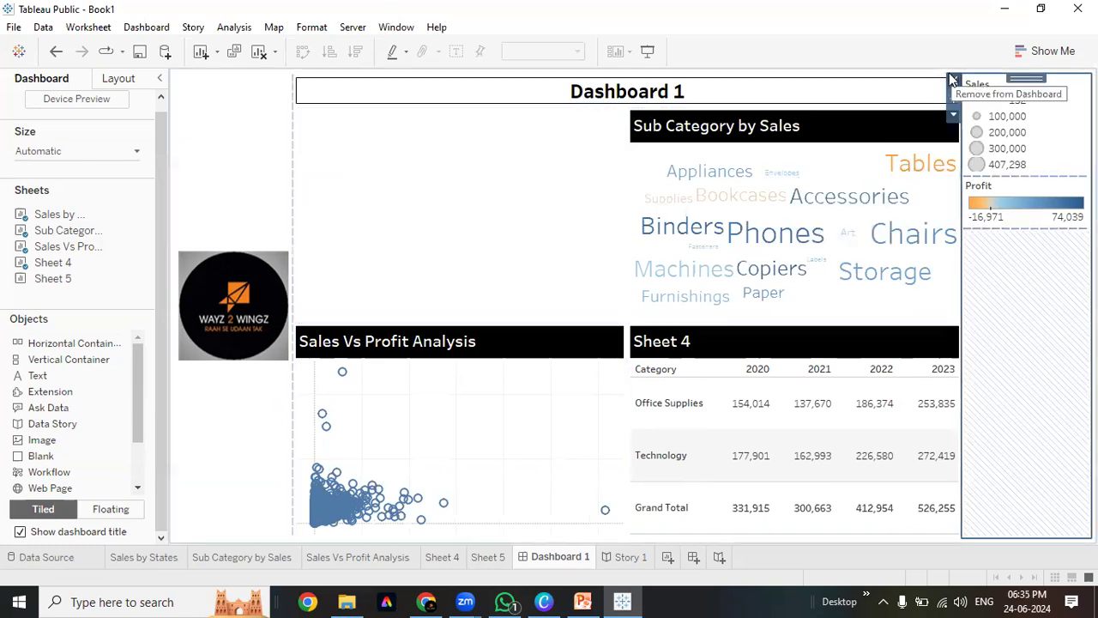
# Delete the container holding the Sales and Profit legends
pyautogui.click(952, 81)
pyautogui.click(616, 333)
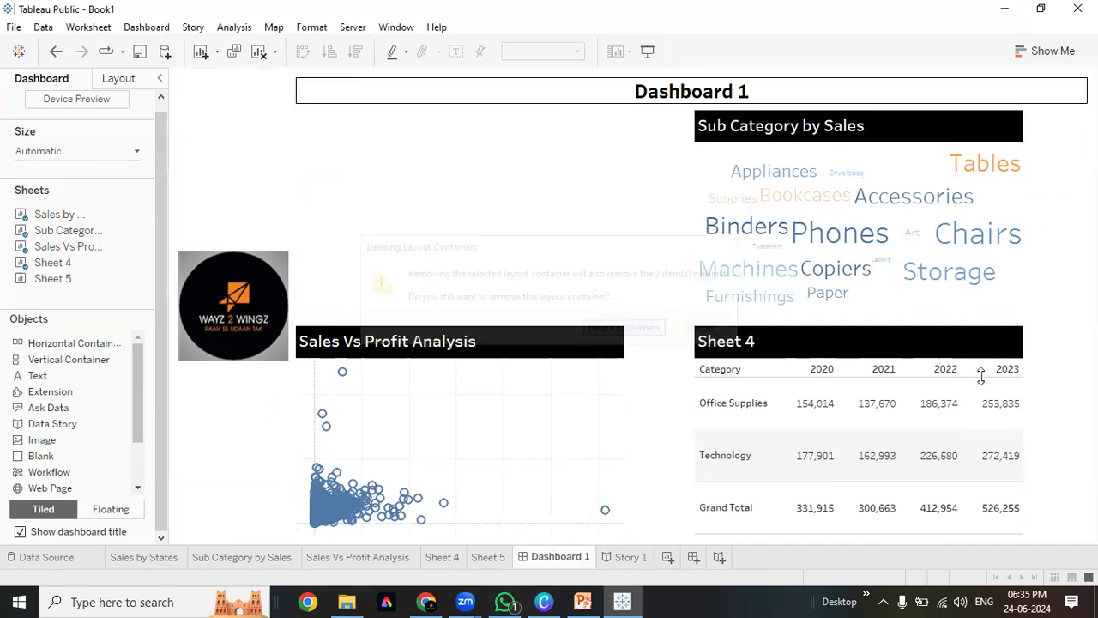
pyautogui.click(423, 195)
pyautogui.click(267, 164)
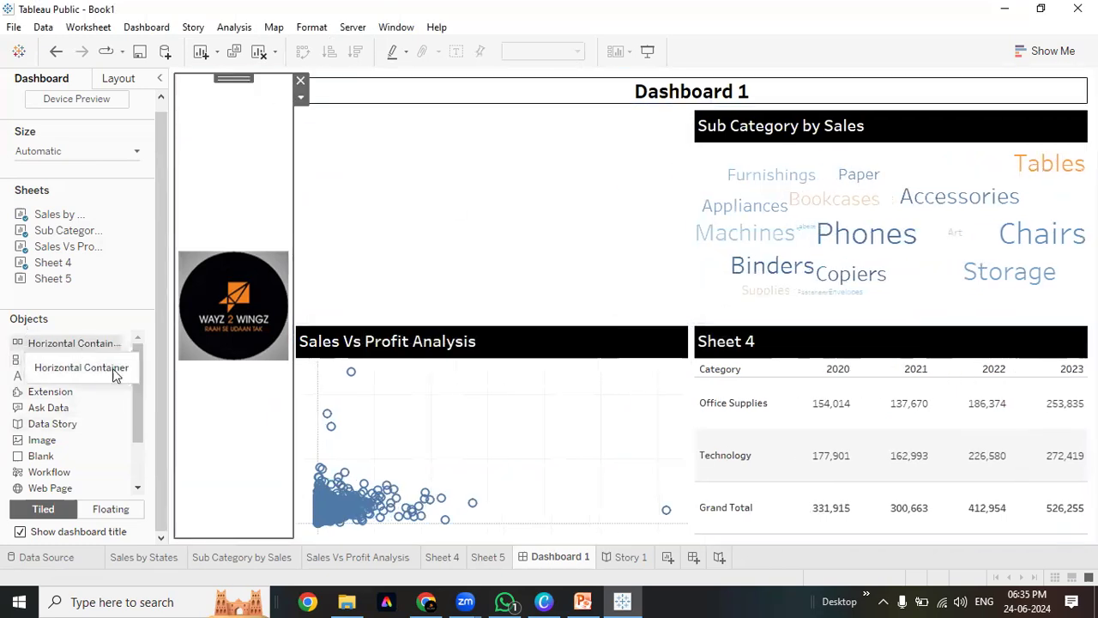
# Add a vertical container under the logo and raise its boundary to shrink the logo
pyautogui.moveTo(171, 389)
pyautogui.mouseDown()
pyautogui.moveTo(201, 386)
pyautogui.moveTo(181, 387)
pyautogui.mouseUp()
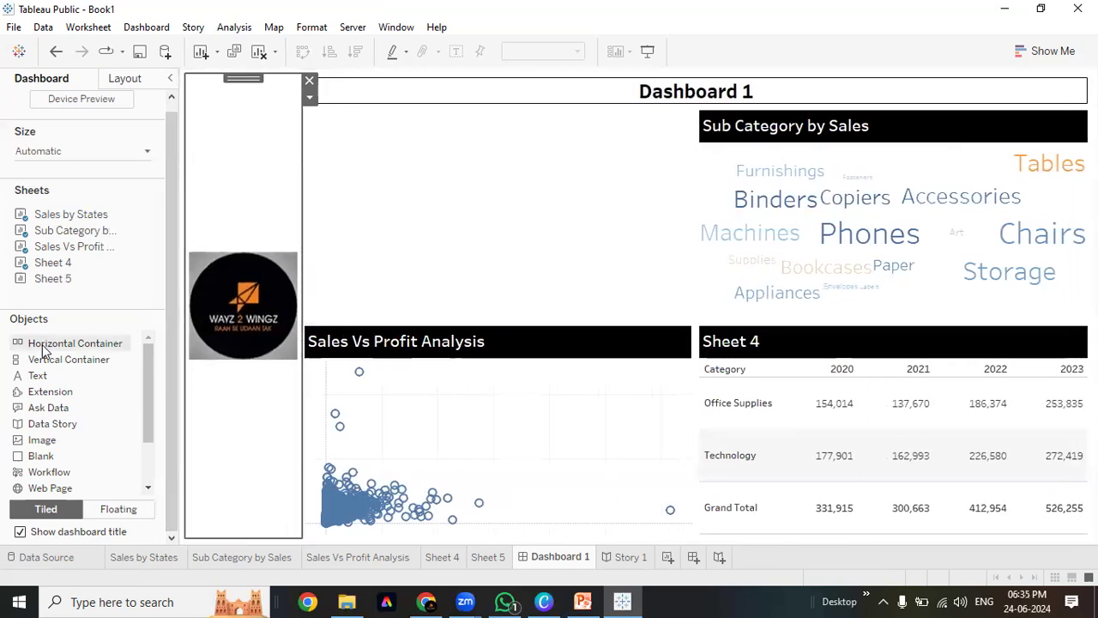
pyautogui.moveTo(39, 360); pyautogui.dragTo(248, 436)
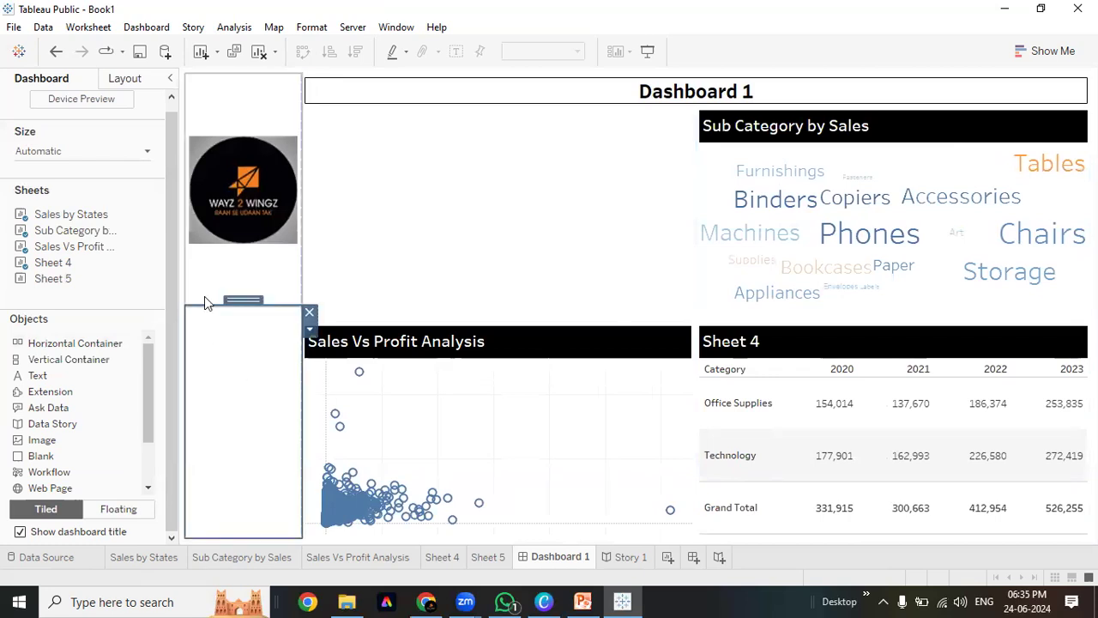
pyautogui.moveTo(204, 297); pyautogui.dragTo(221, 102)
pyautogui.click(211, 244)
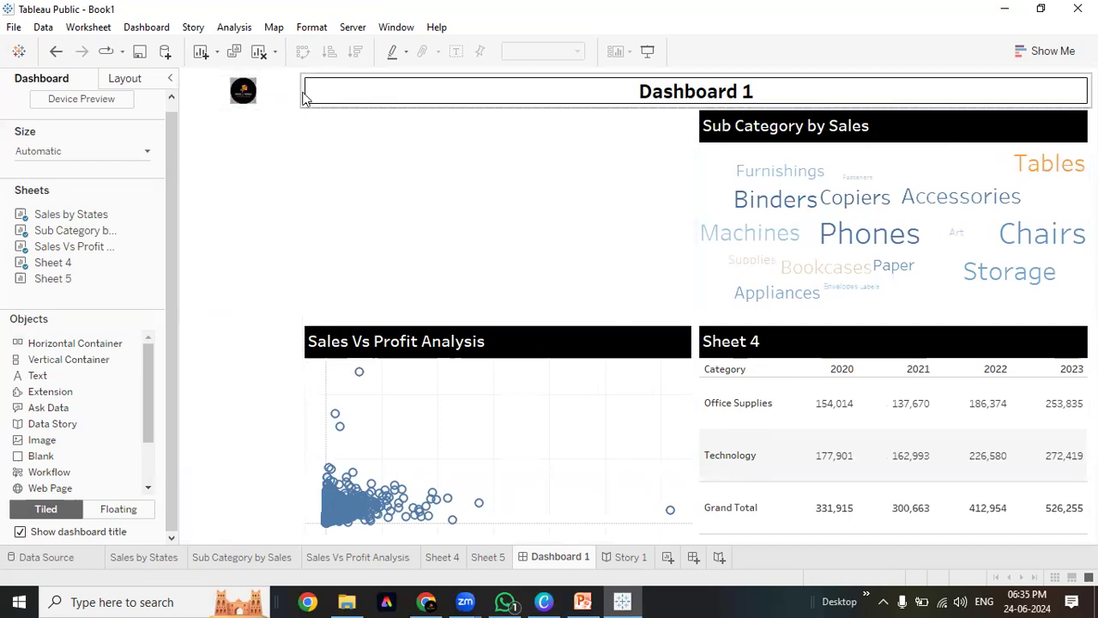
pyautogui.click(297, 102)
pyautogui.moveTo(303, 110); pyautogui.dragTo(278, 153)
pyautogui.click(266, 182)
pyautogui.click(206, 102)
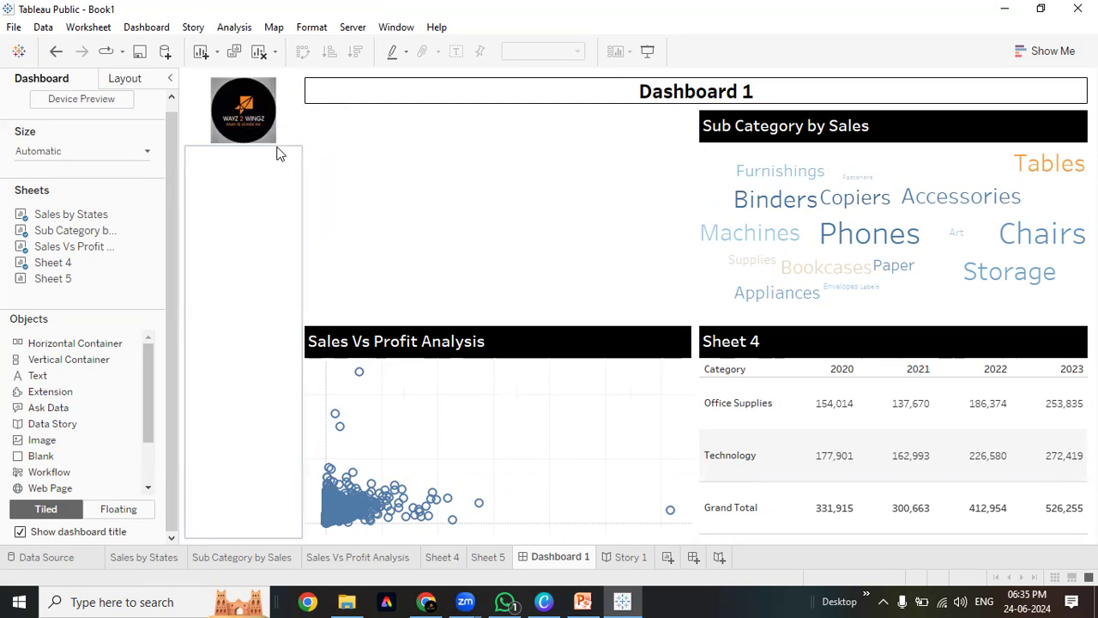
pyautogui.click(278, 114)
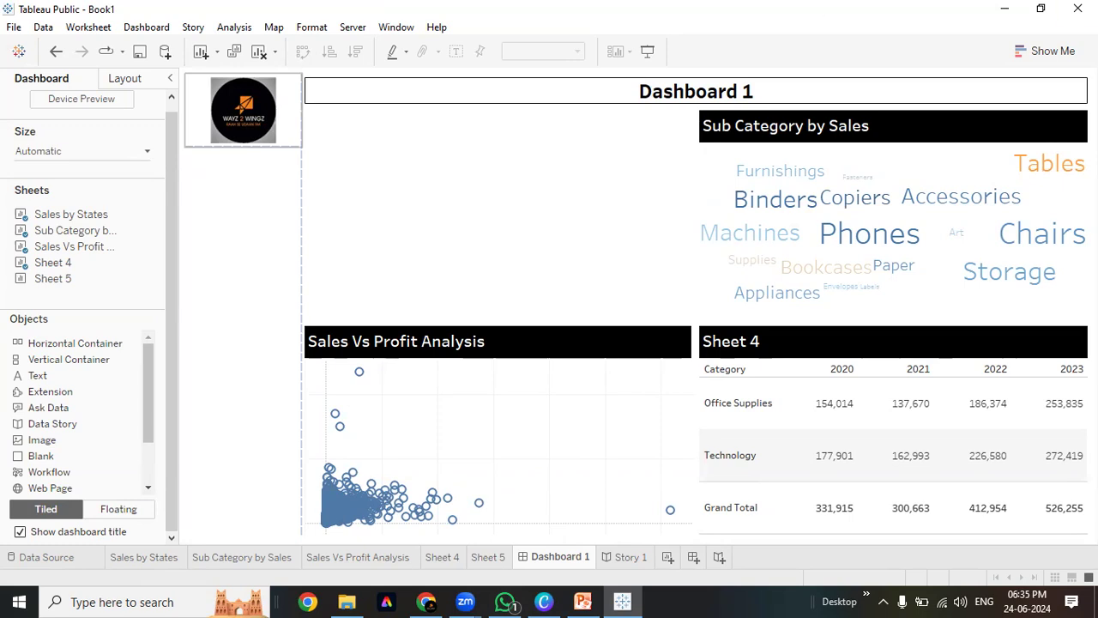
# Try removing the blank zone under the logo, undo it, and adjust the logo's height
pyautogui.click(260, 243)
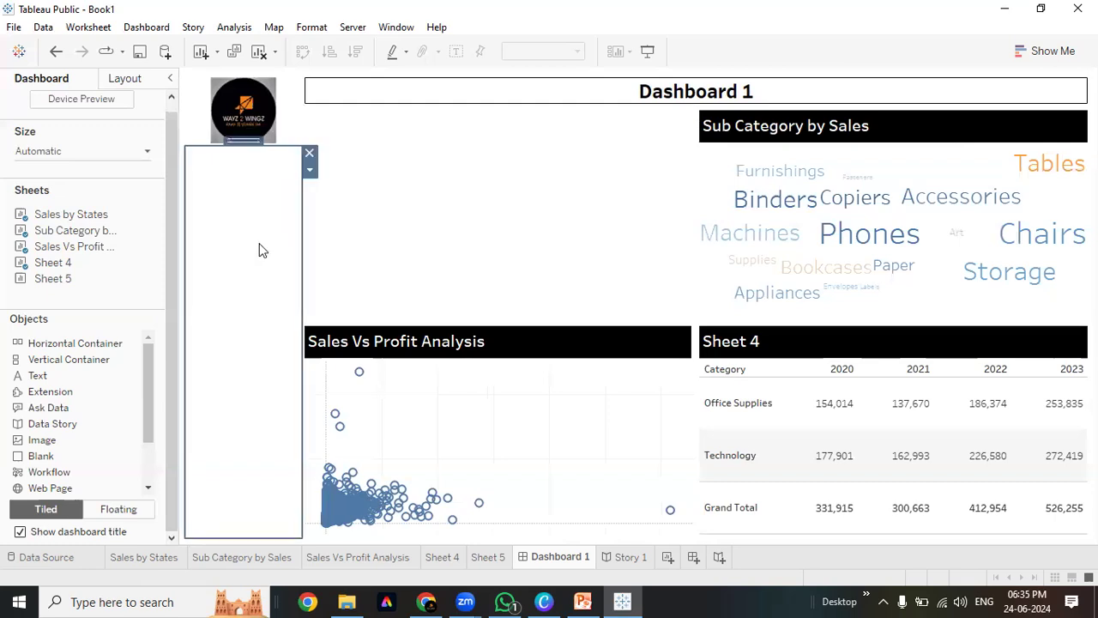
pyautogui.click(310, 153)
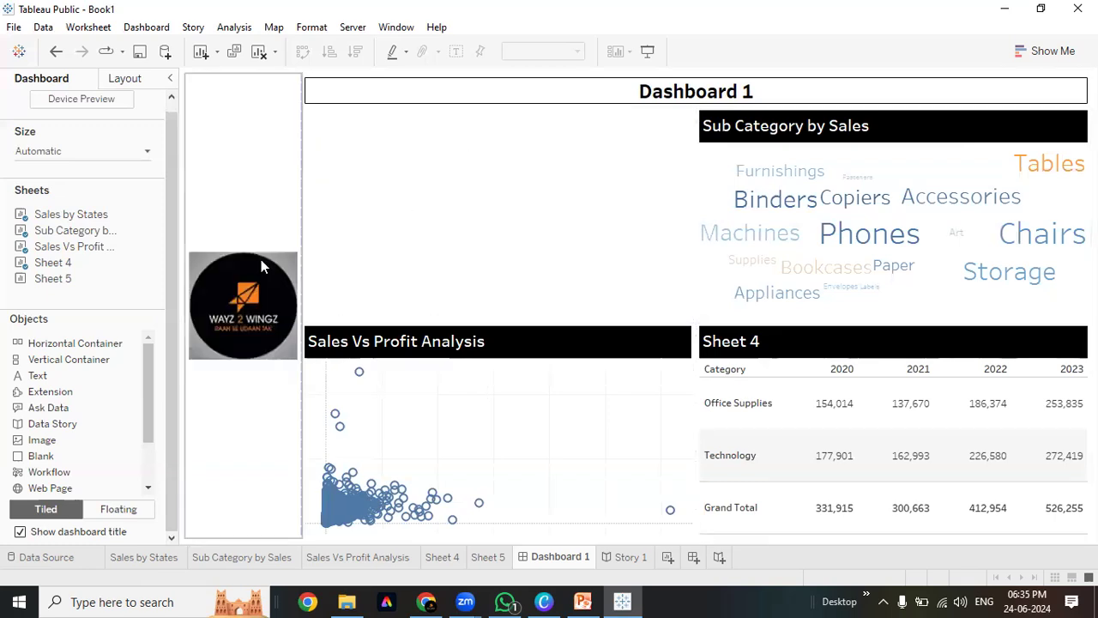
pyautogui.hotkey('ctrl', 'z')
pyautogui.click(350, 226)
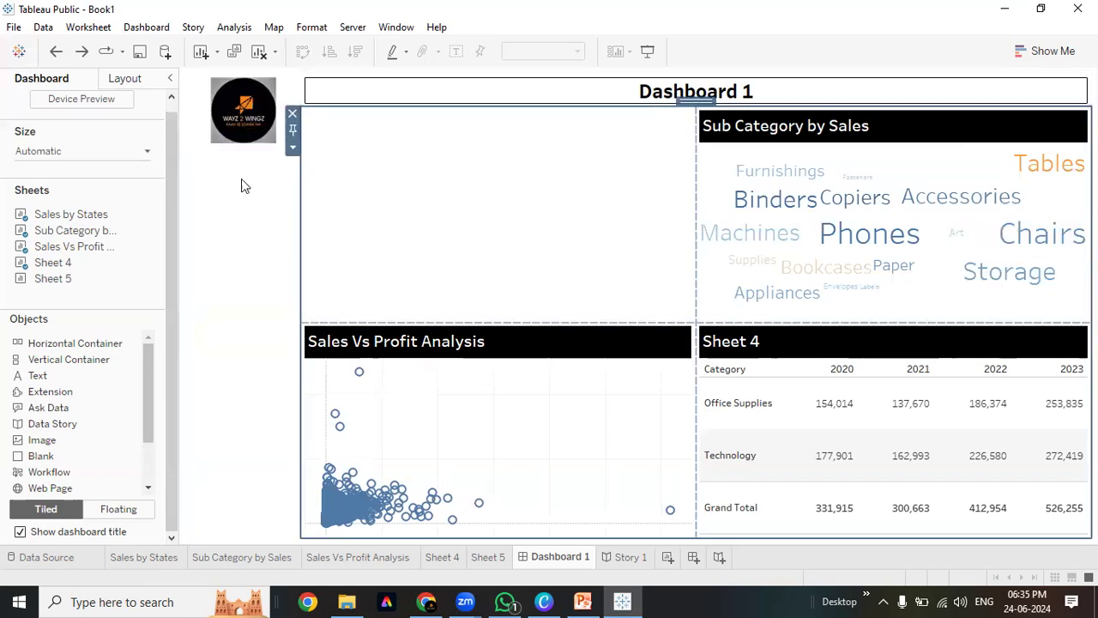
pyautogui.click(241, 179)
pyautogui.moveTo(217, 142); pyautogui.dragTo(217, 136)
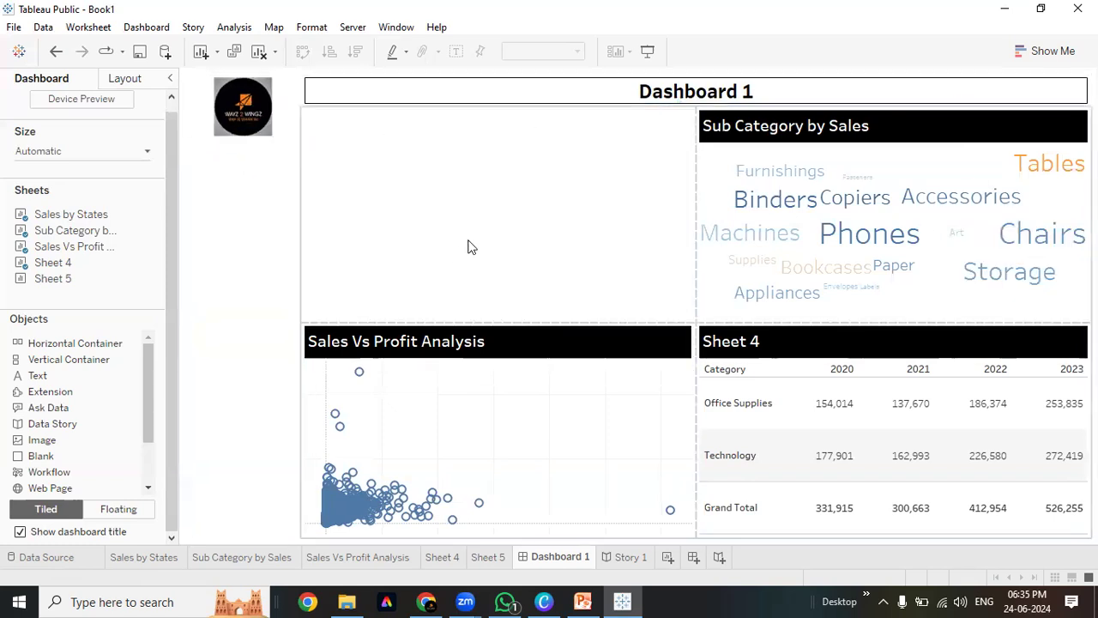
pyautogui.click(468, 247)
pyautogui.click(259, 248)
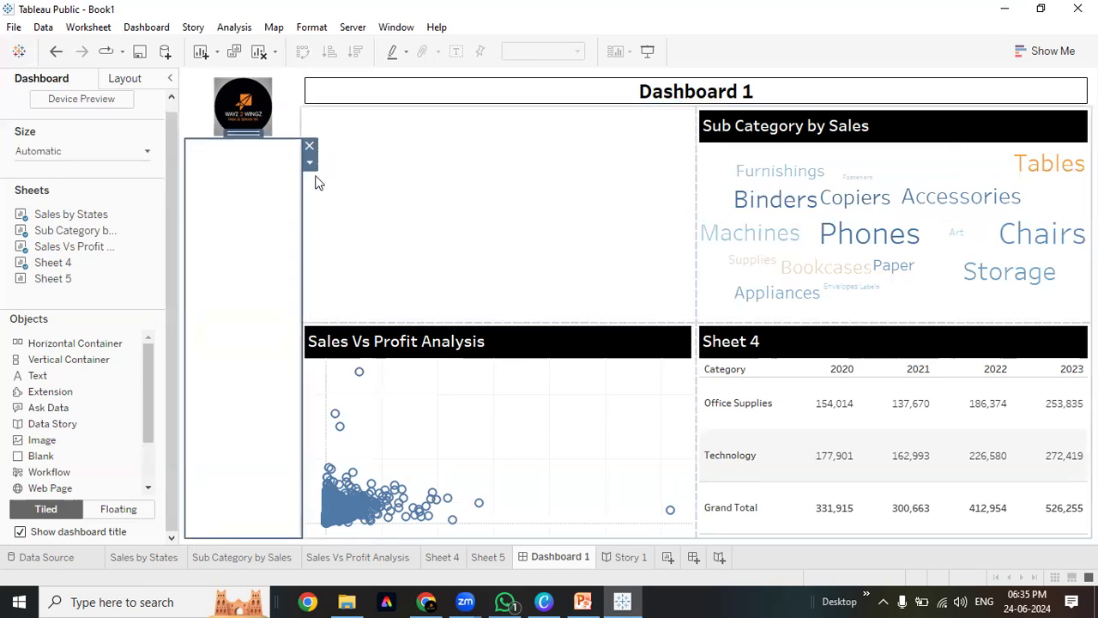
pyautogui.click(279, 128)
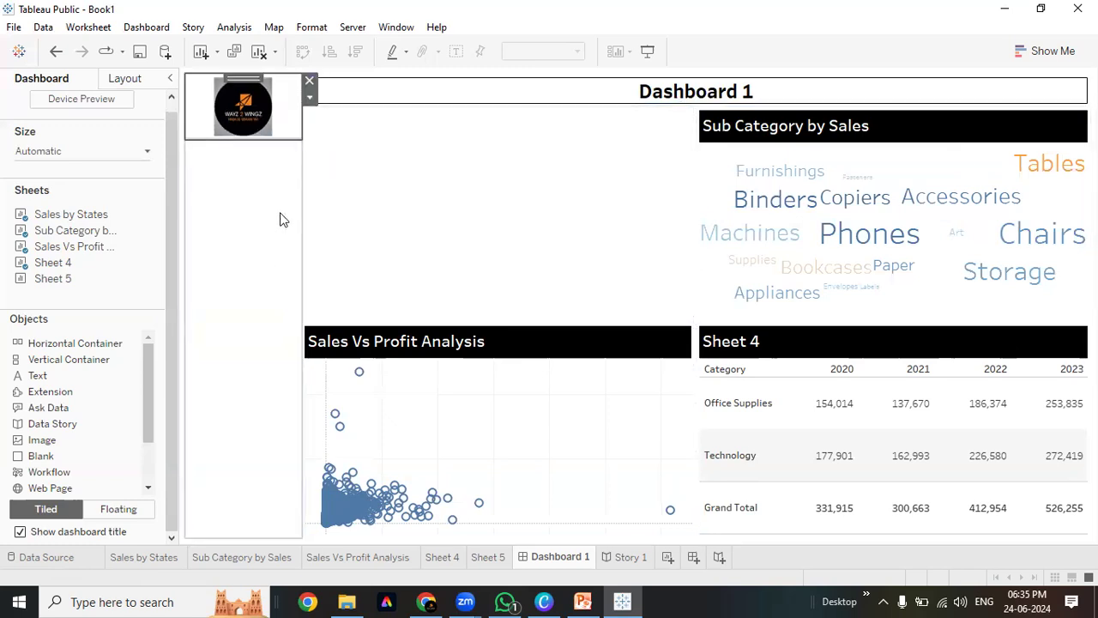
pyautogui.click(518, 131)
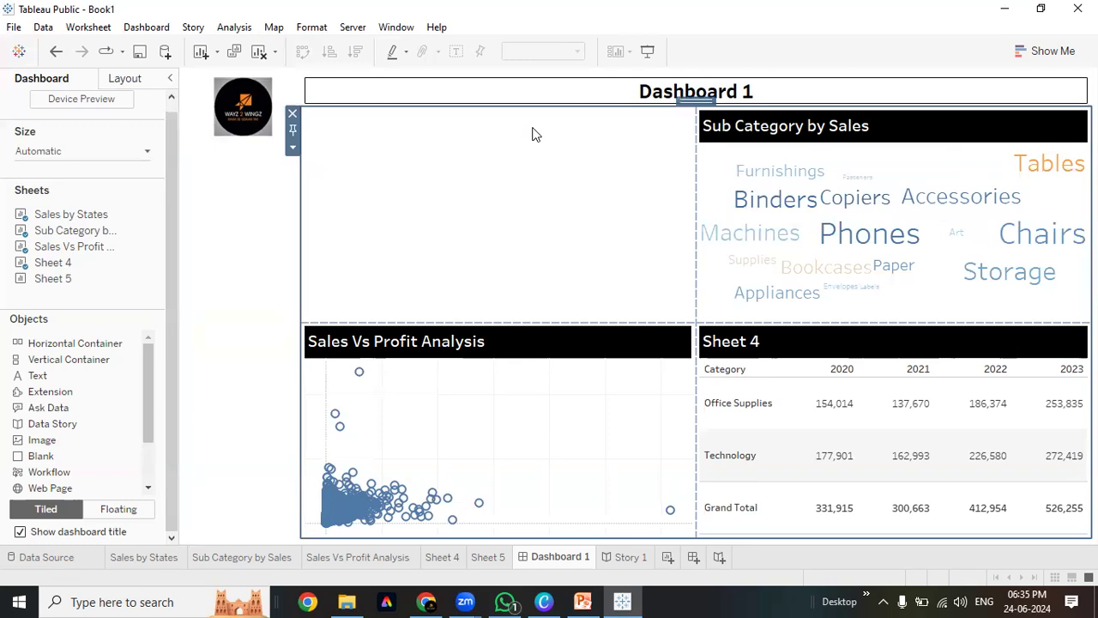
# Preview the dashboard in Presentation Mode, then delete the blank object under the logo
pyautogui.scroll(1, 30, 288)
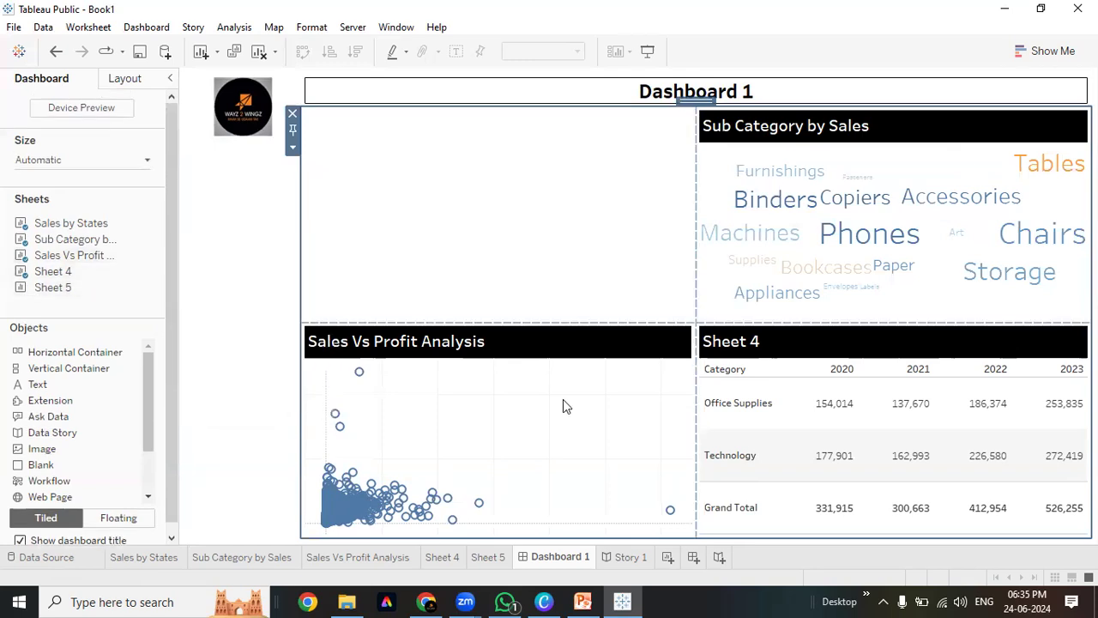
pyautogui.click(648, 51)
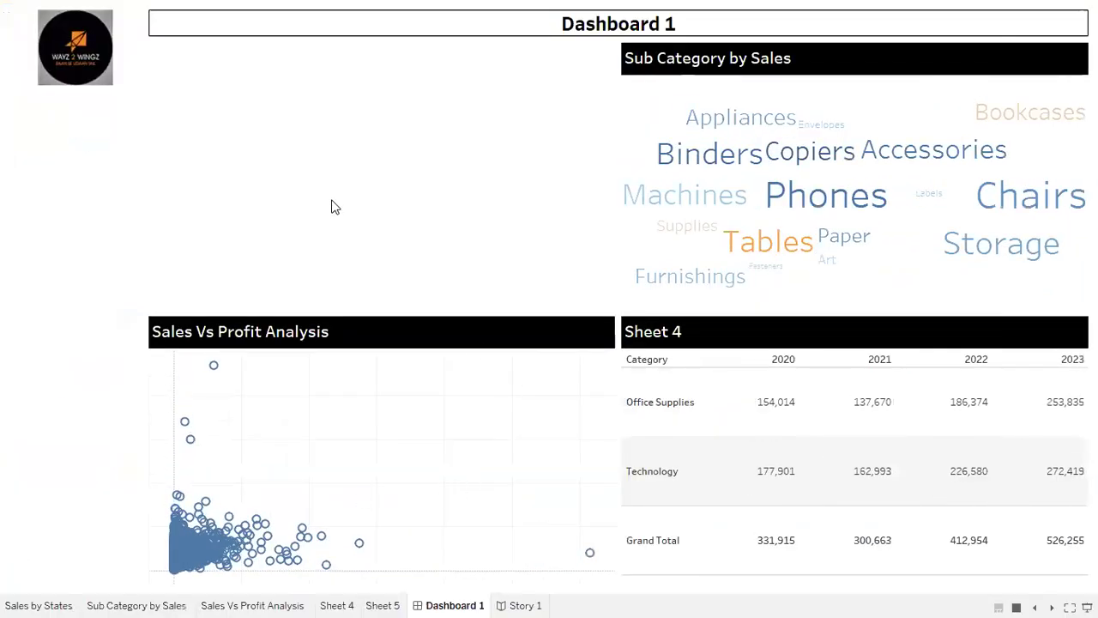
pyautogui.press('Escape')
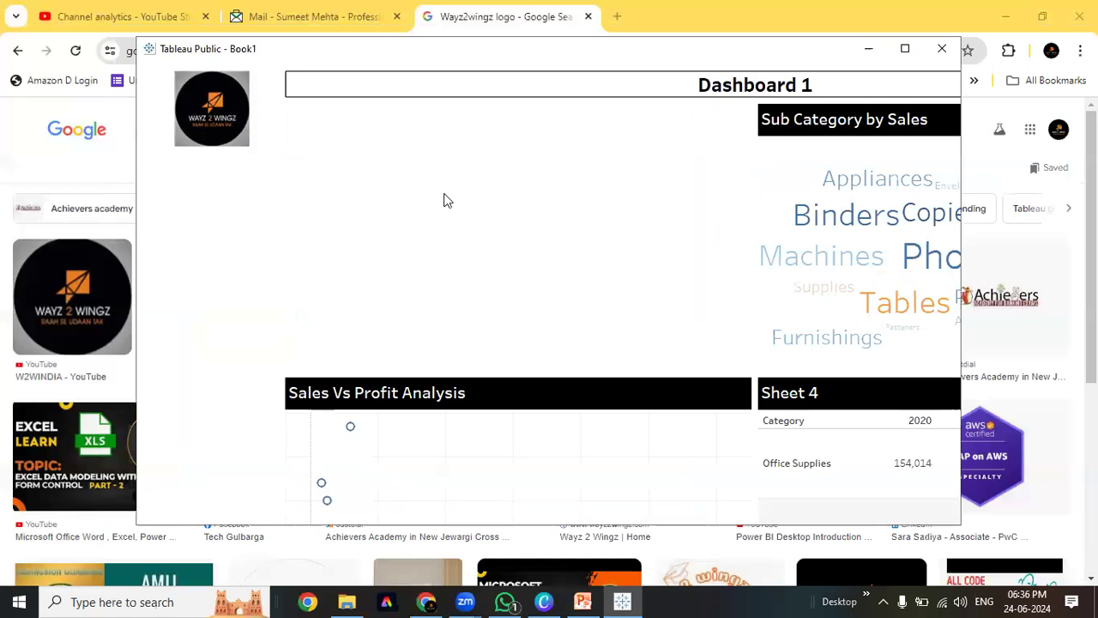
pyautogui.click(258, 199)
pyautogui.click(308, 146)
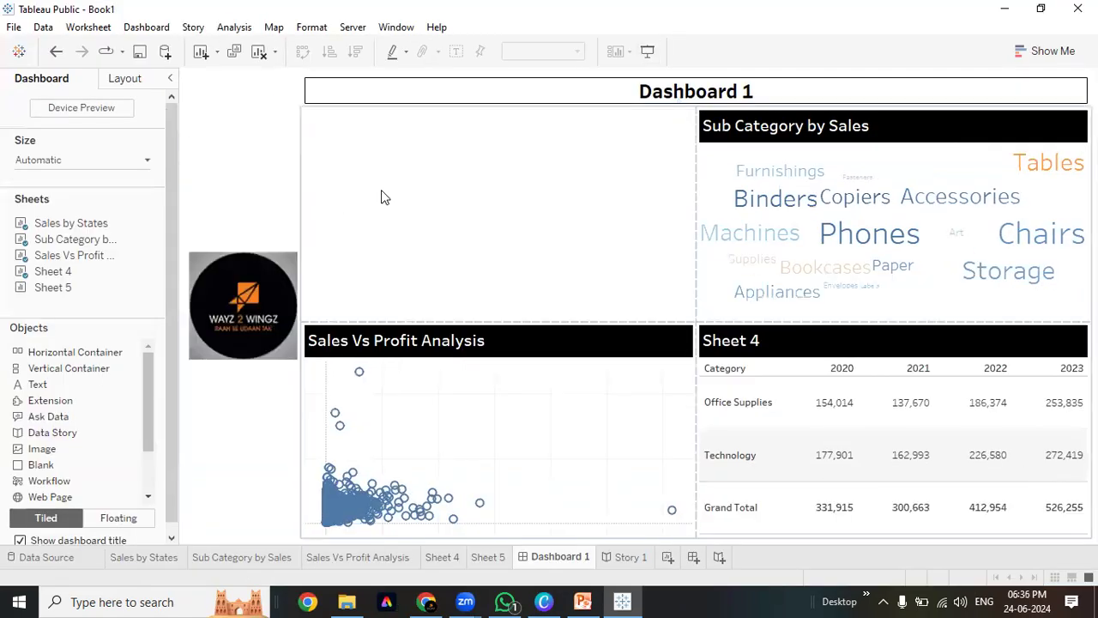
pyautogui.click(390, 170)
# Delete the sheets container, the empty right-hand container and the logo
pyautogui.click(293, 114)
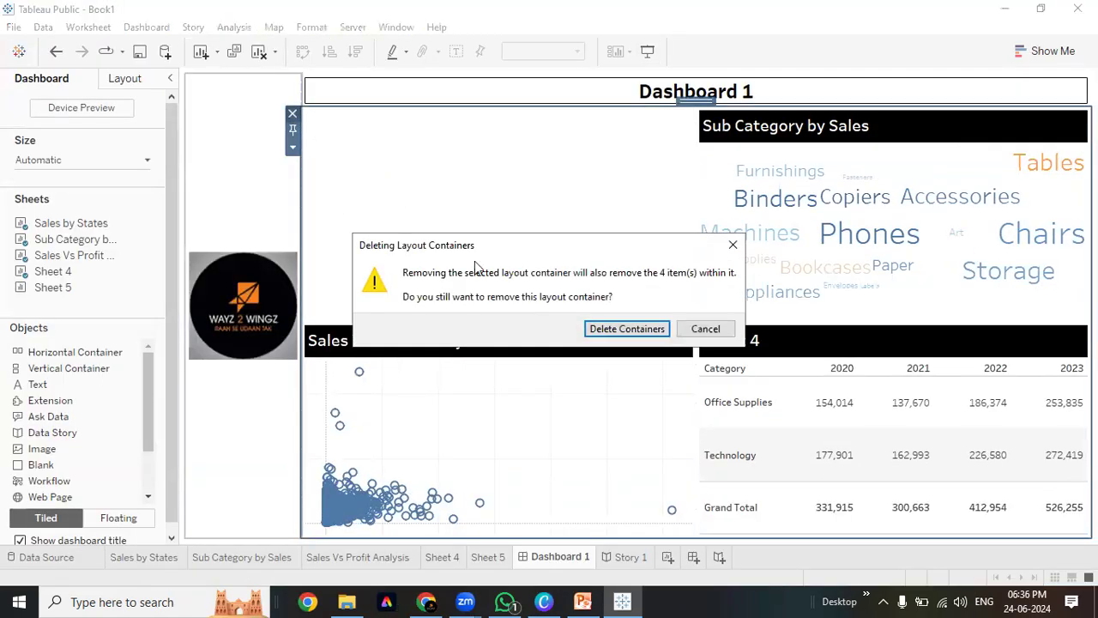
pyautogui.click(611, 327)
pyautogui.click(591, 246)
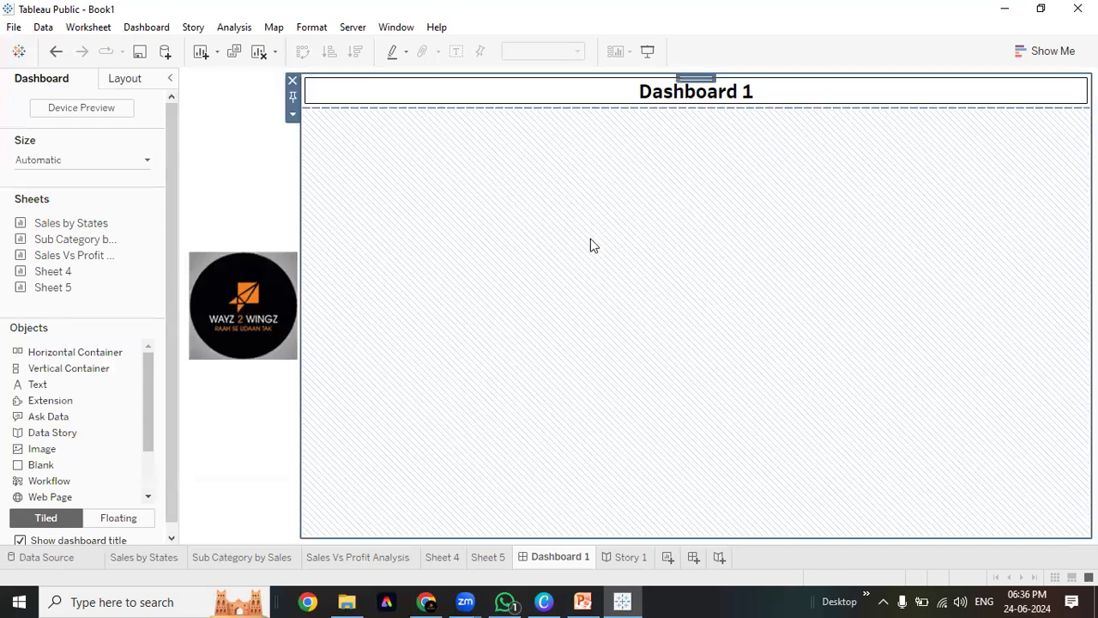
pyautogui.click(292, 81)
pyautogui.click(605, 328)
pyautogui.click(486, 275)
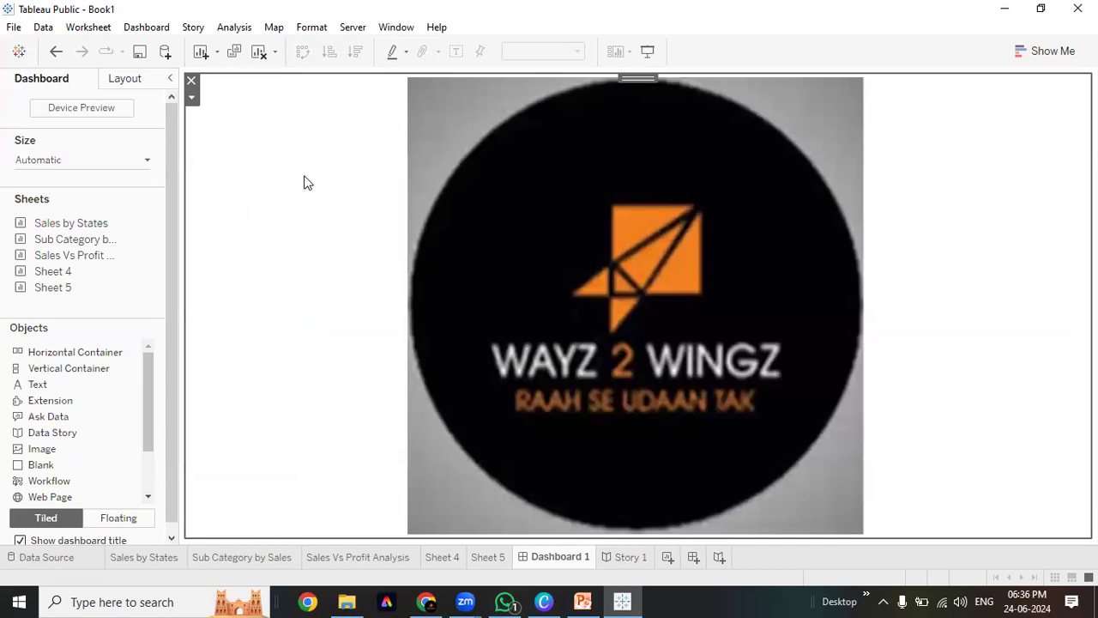
pyautogui.click(191, 81)
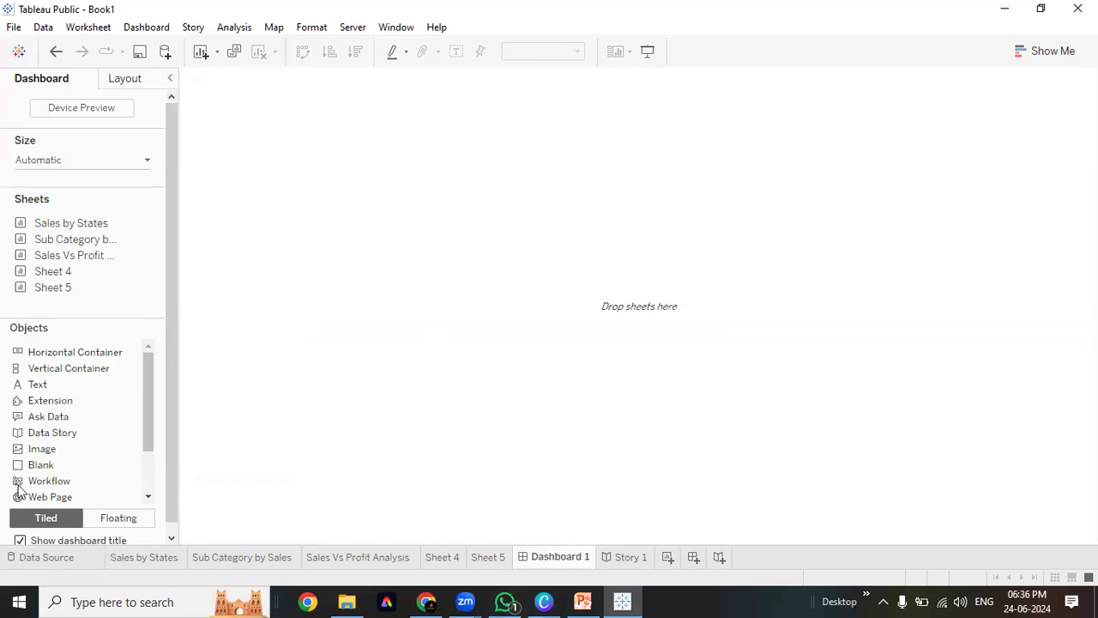
# Toggle the dashboard title and remove the remaining empty container
pyautogui.scroll(-2, 26, 496)
pyautogui.click(20, 541)
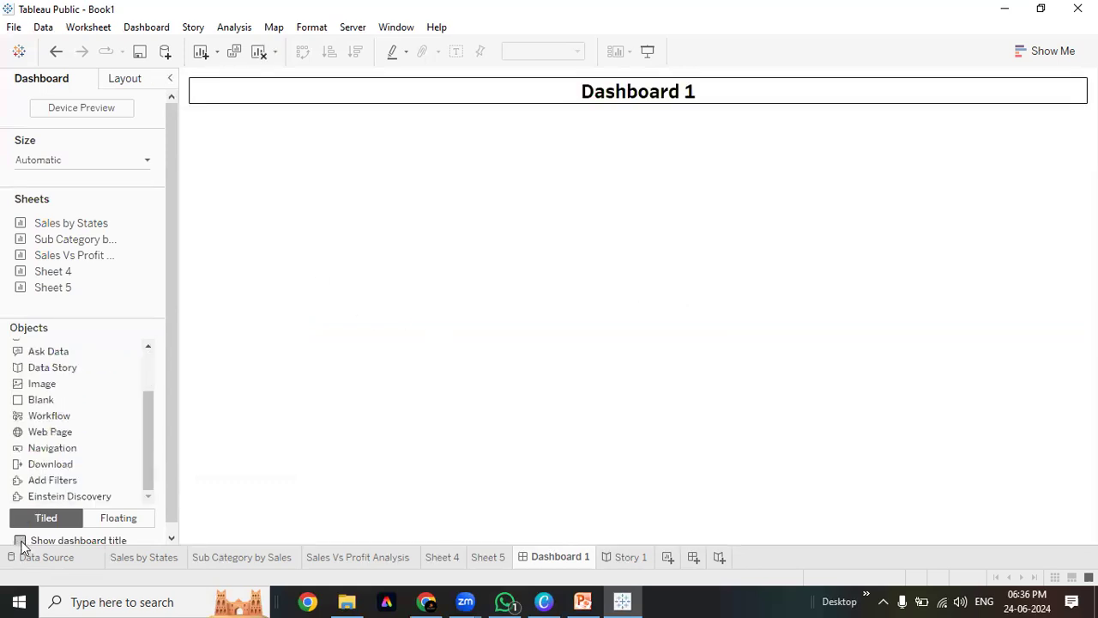
pyautogui.click(357, 225)
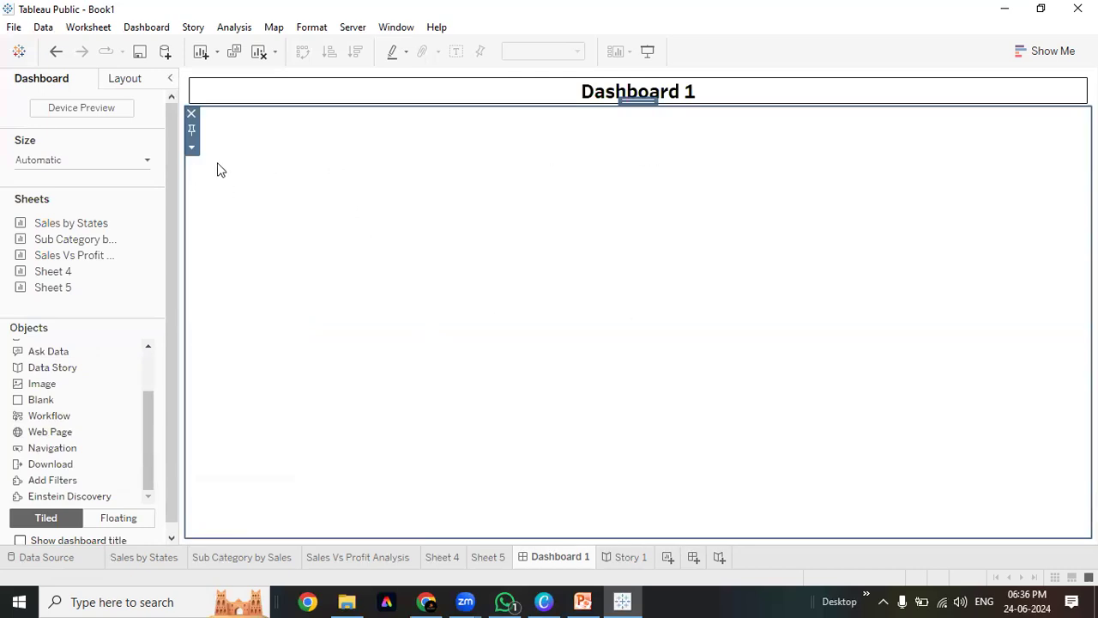
pyautogui.click(193, 149)
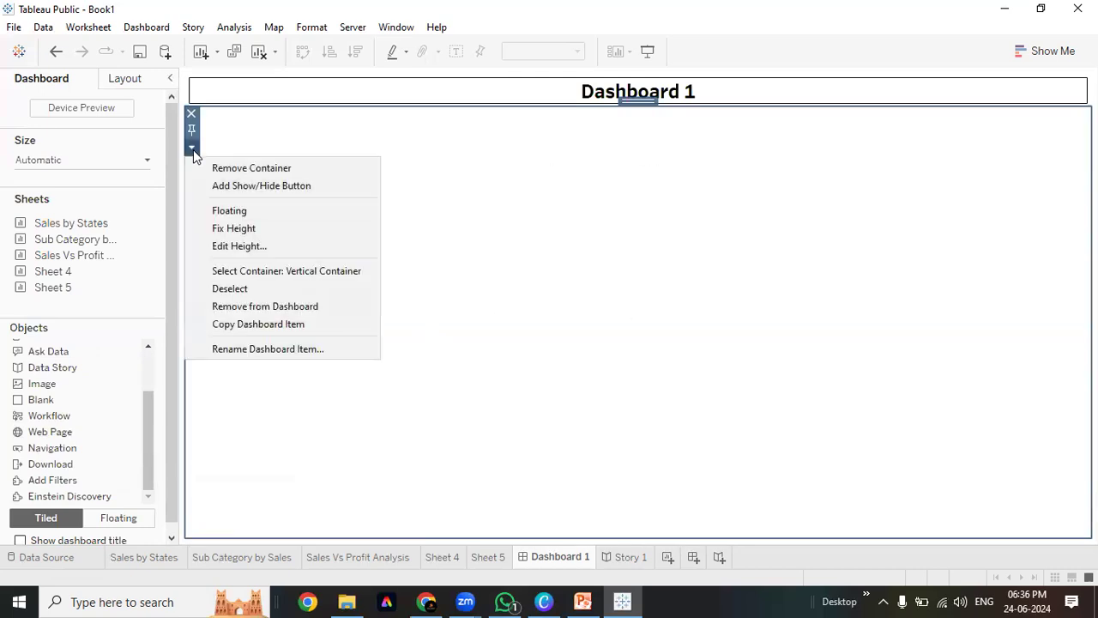
pyautogui.click(257, 170)
pyautogui.click(547, 247)
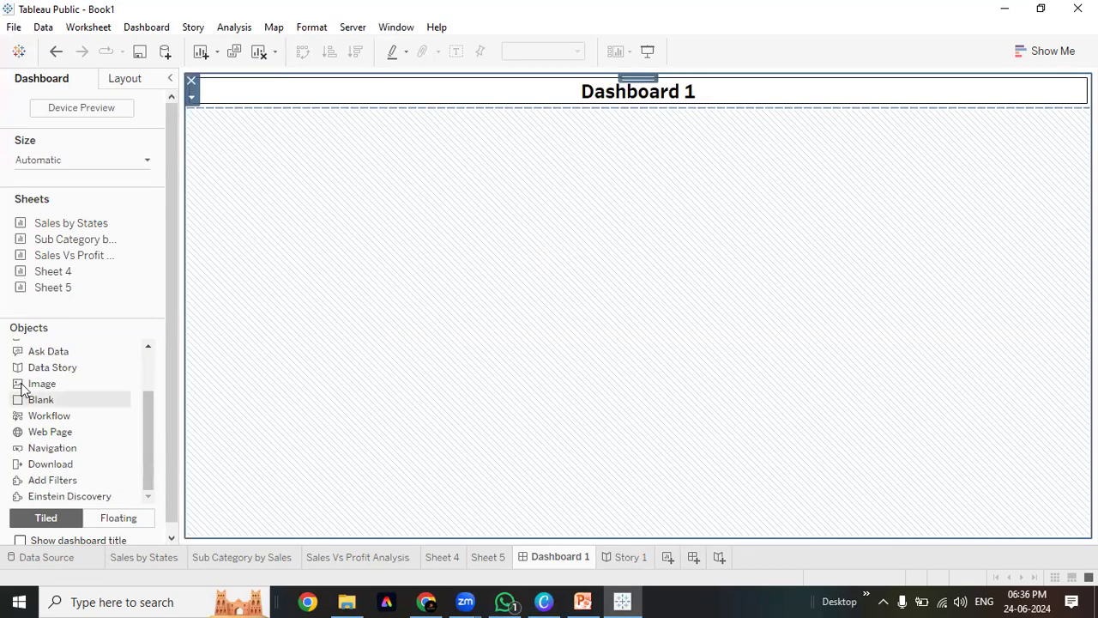
pyautogui.scroll(3, 21, 388)
# Test adding vertical and horizontal containers, delete them with the outer container, and hide the title
pyautogui.moveTo(66, 376); pyautogui.dragTo(463, 297)
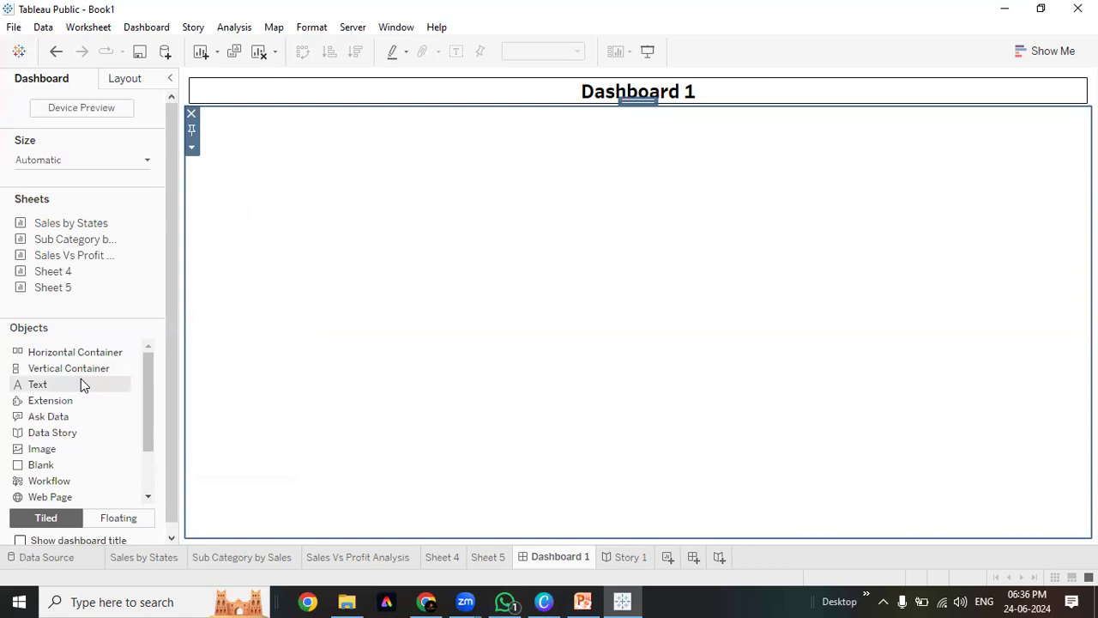
pyautogui.moveTo(86, 353); pyautogui.dragTo(302, 326)
pyautogui.hotkey('ctrl', 'z')
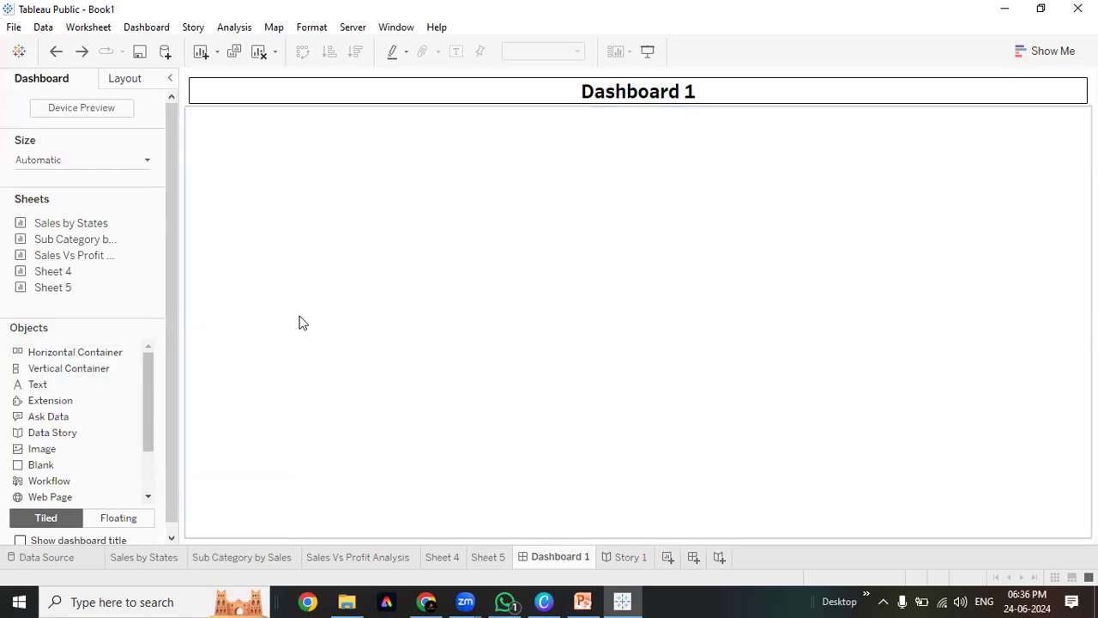
pyautogui.moveTo(81, 353); pyautogui.dragTo(327, 233)
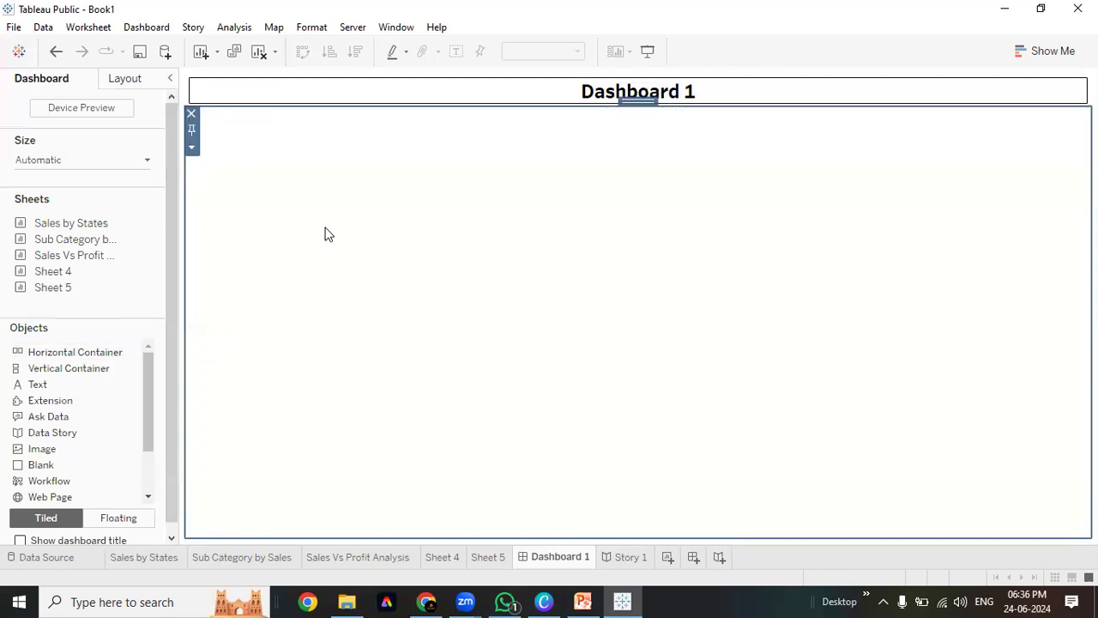
pyautogui.click(191, 113)
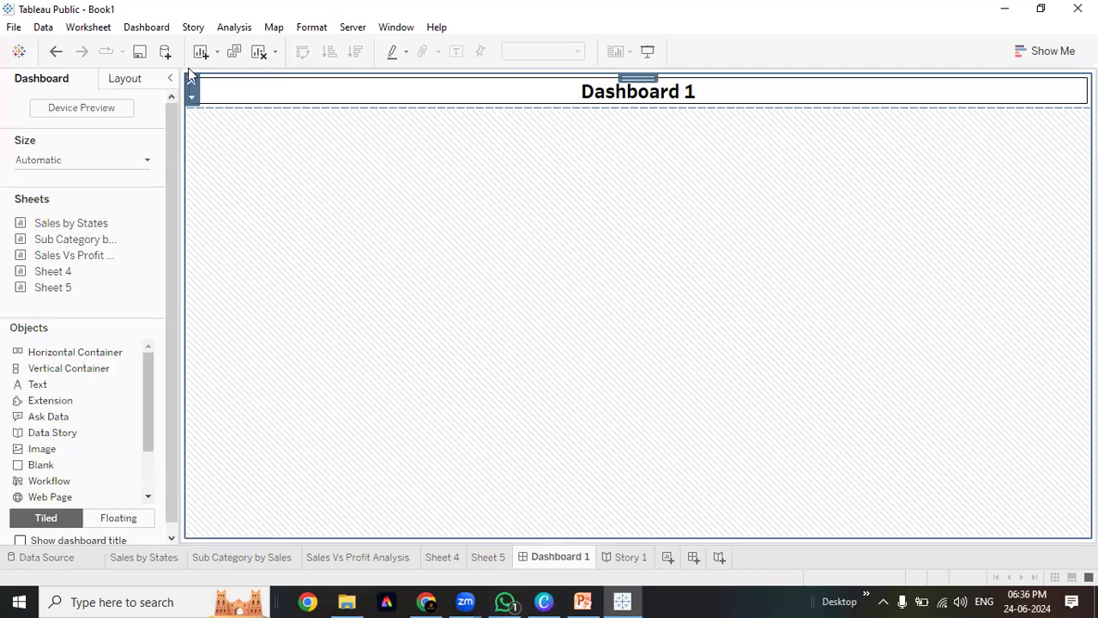
pyautogui.click(192, 80)
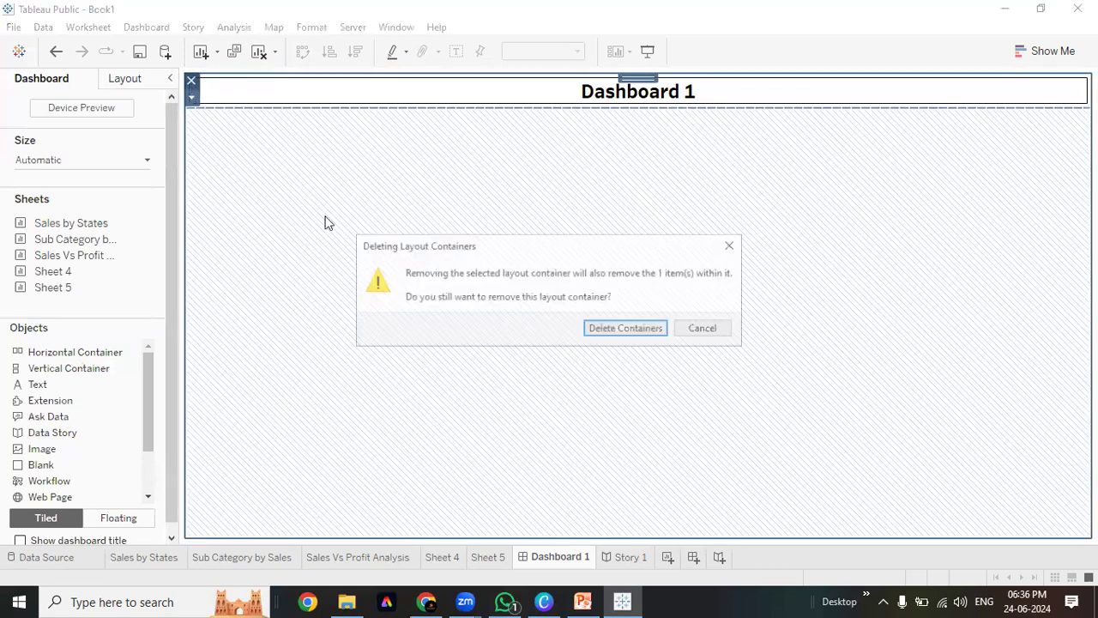
pyautogui.click(621, 332)
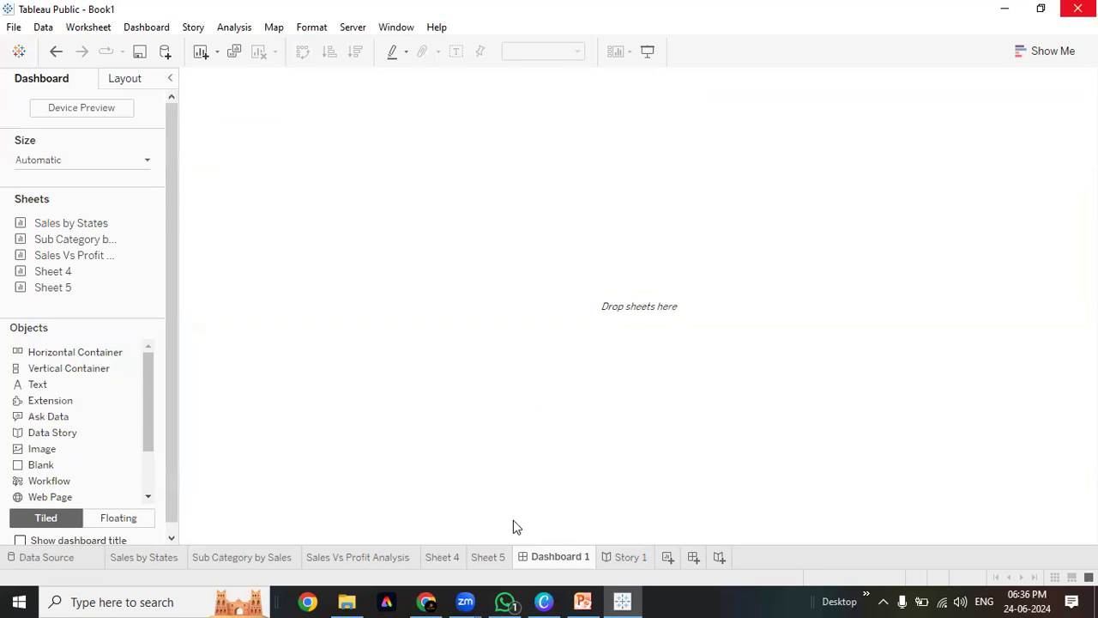
pyautogui.click(20, 540)
pyautogui.click(19, 541)
# Start a fresh layout by adding the Sales by States map to the empty canvas
pyautogui.click(362, 323)
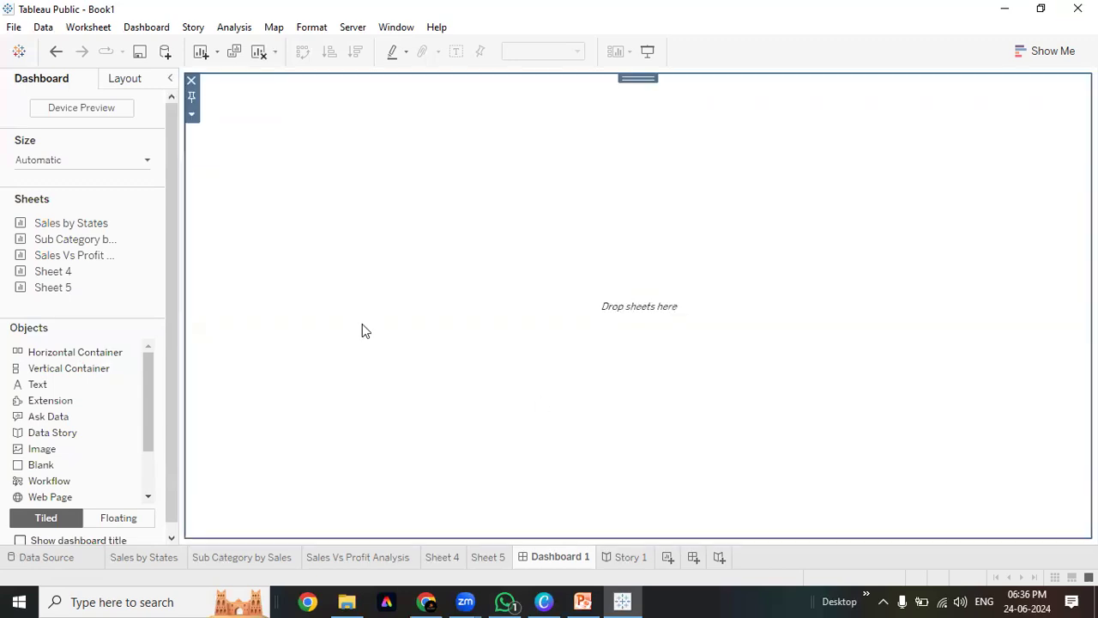
pyautogui.click(68, 353)
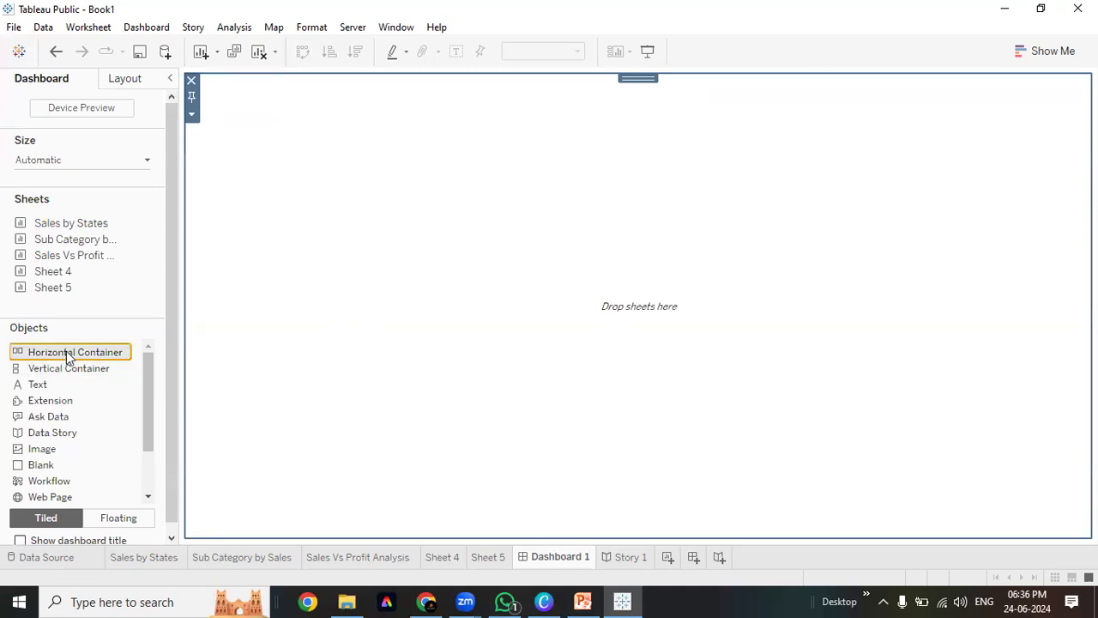
pyautogui.click(406, 230)
pyautogui.doubleClick(54, 222)
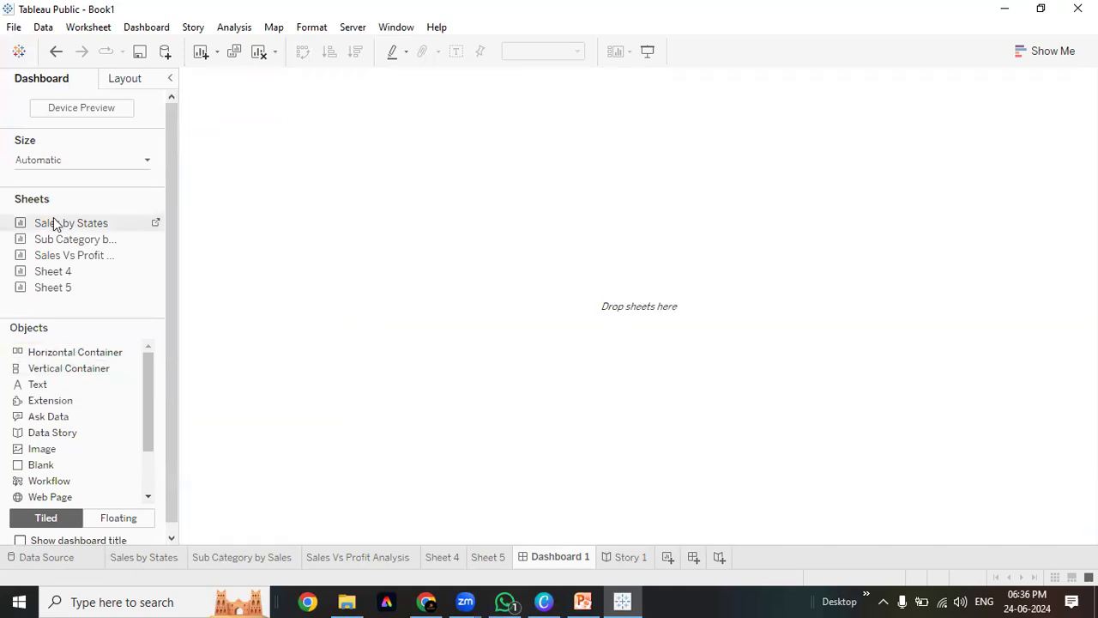
# Add Sub Category by Sales, Sales Vs Profit Analysis and Sheet 4 to form a 2x2 grid
pyautogui.doubleClick(89, 245)
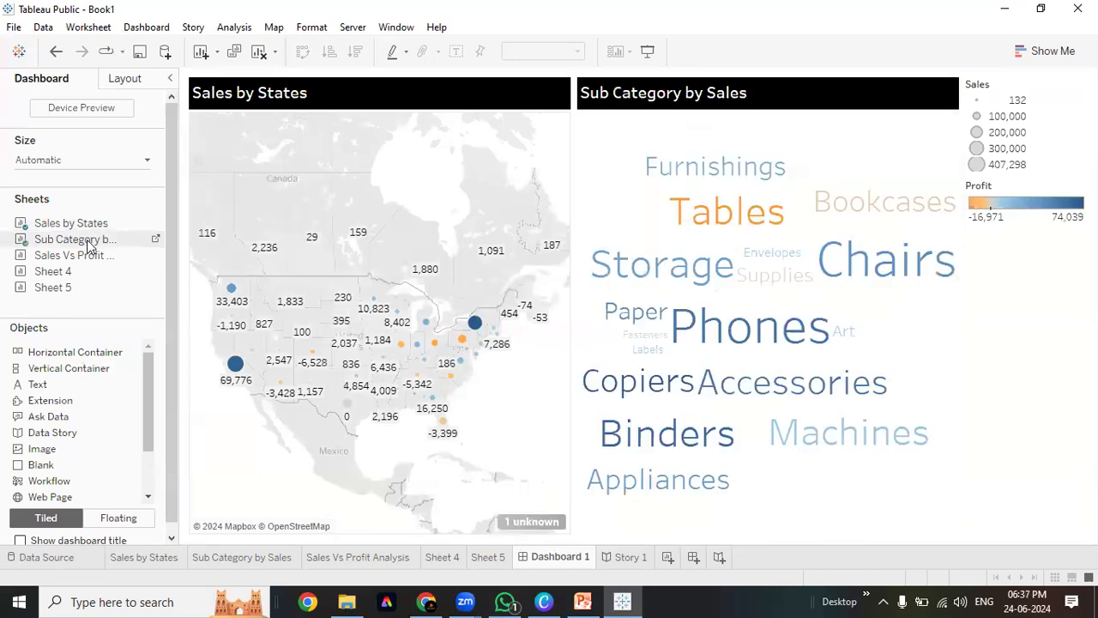
pyautogui.doubleClick(85, 257)
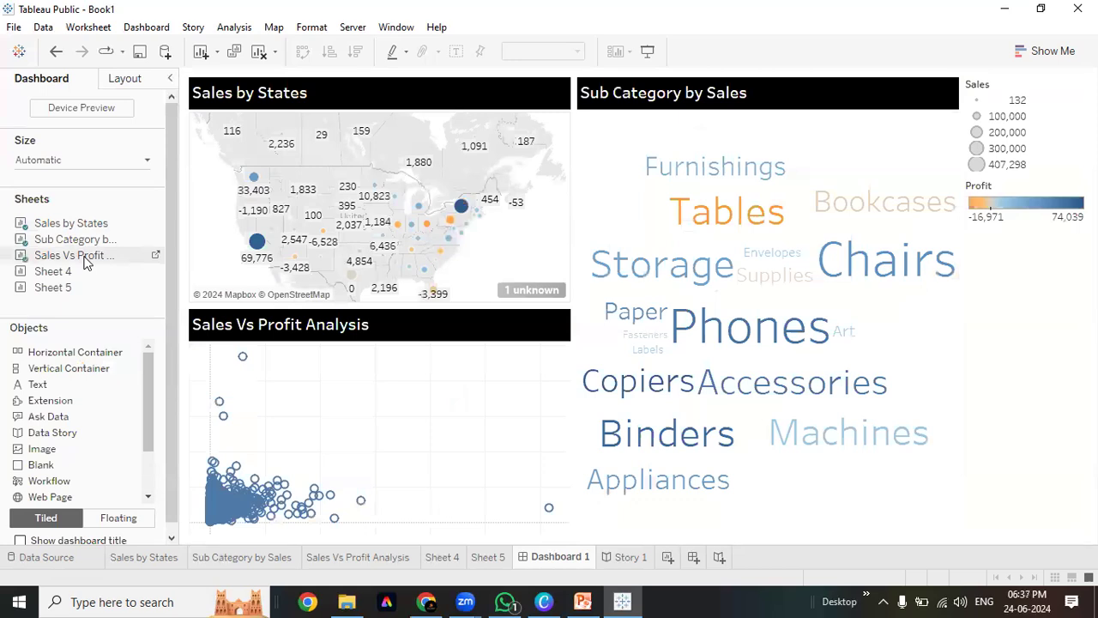
pyautogui.doubleClick(81, 270)
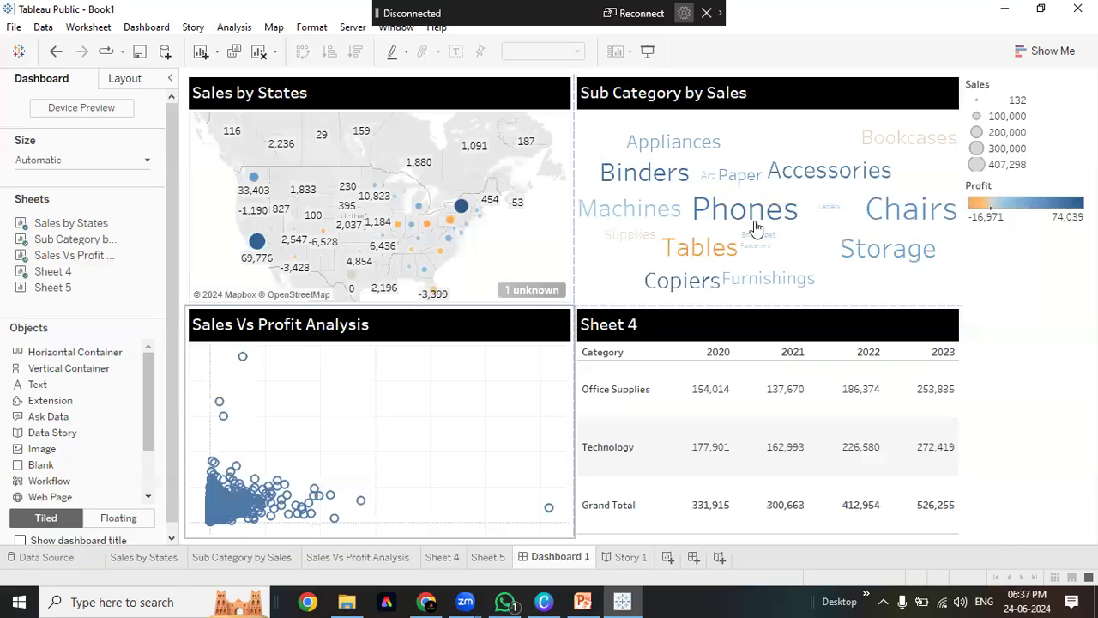
pyautogui.click(643, 15)
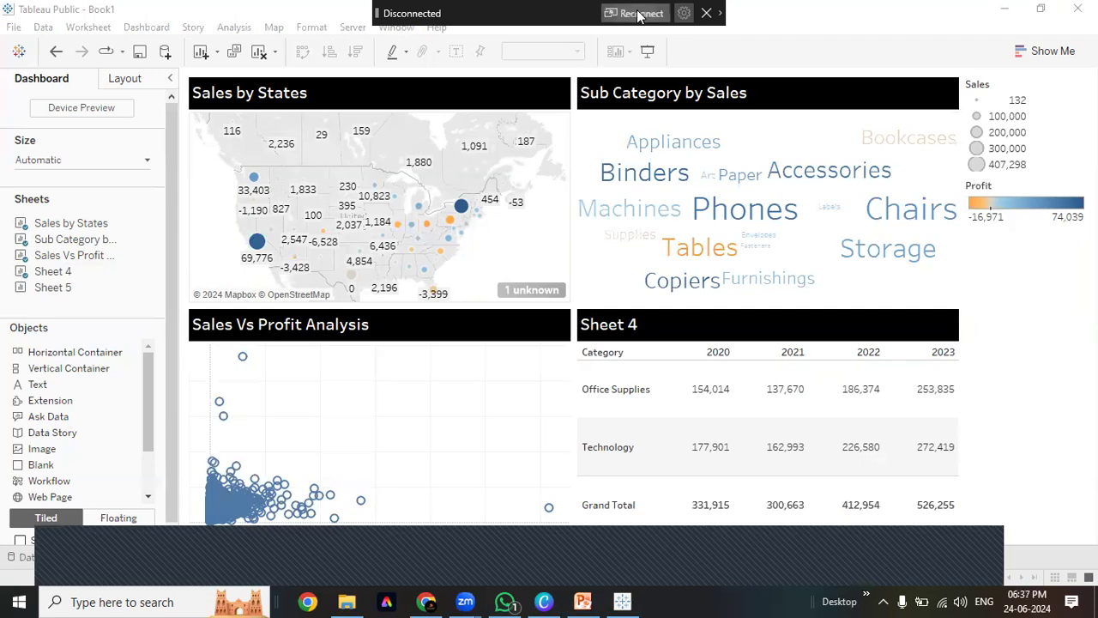
pyautogui.click(707, 14)
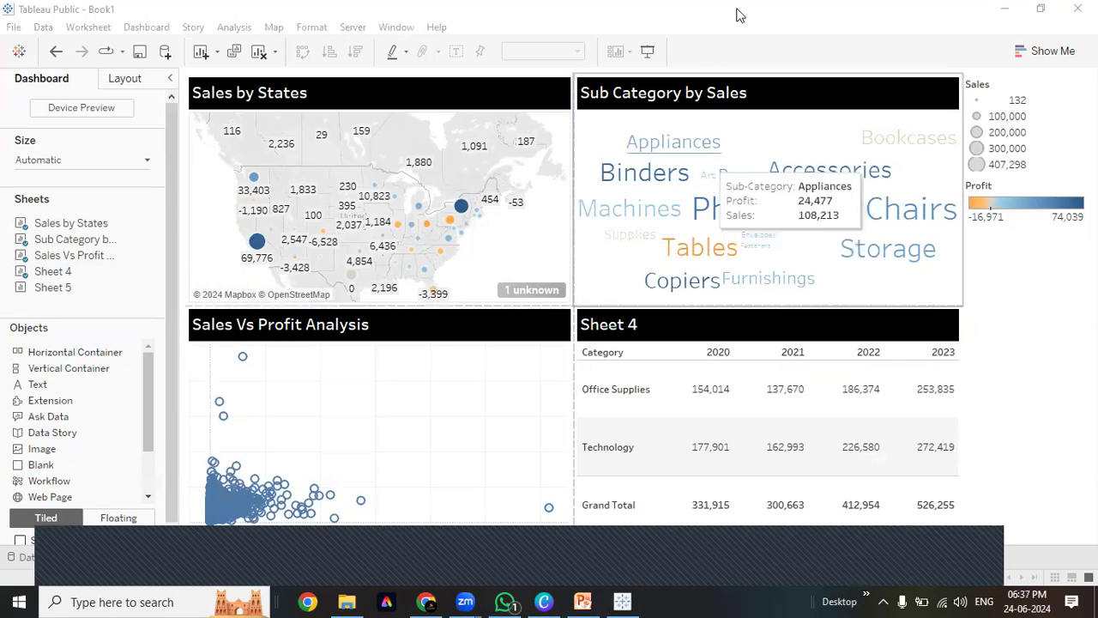
pyautogui.press('super+k')
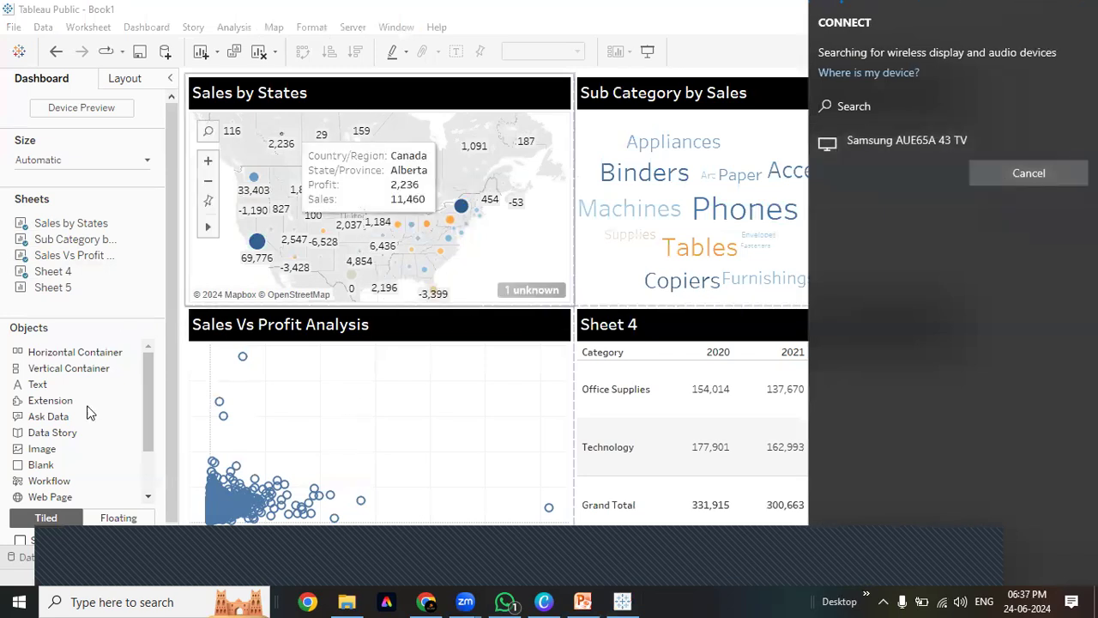
# Show the Dashboard 1 title above the four-sheet grid
pyautogui.click(18, 540)
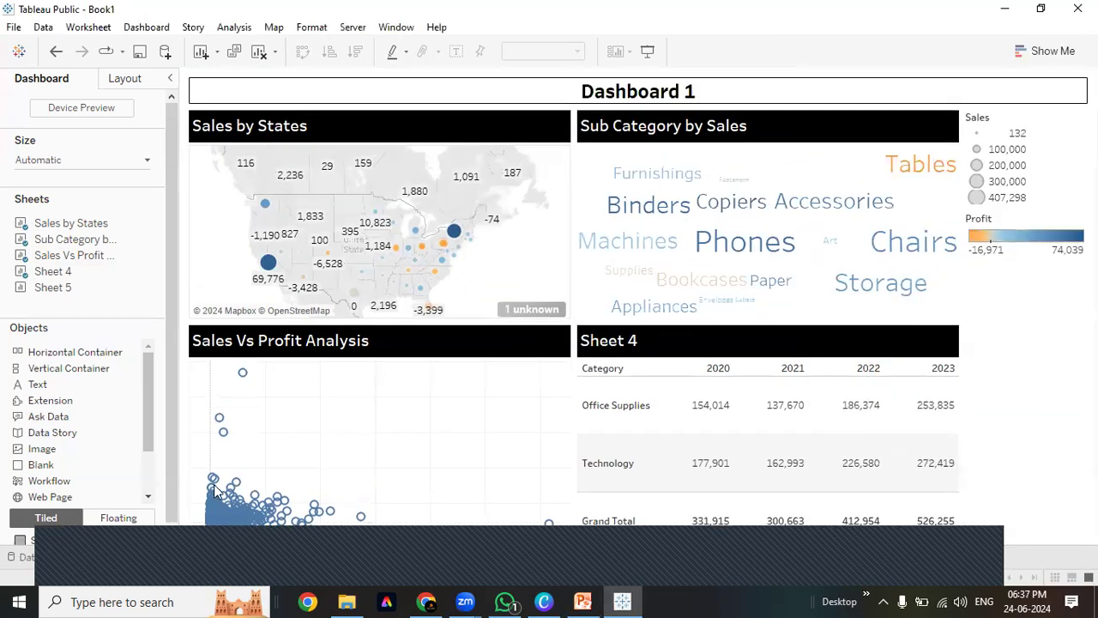
pyautogui.click(444, 93)
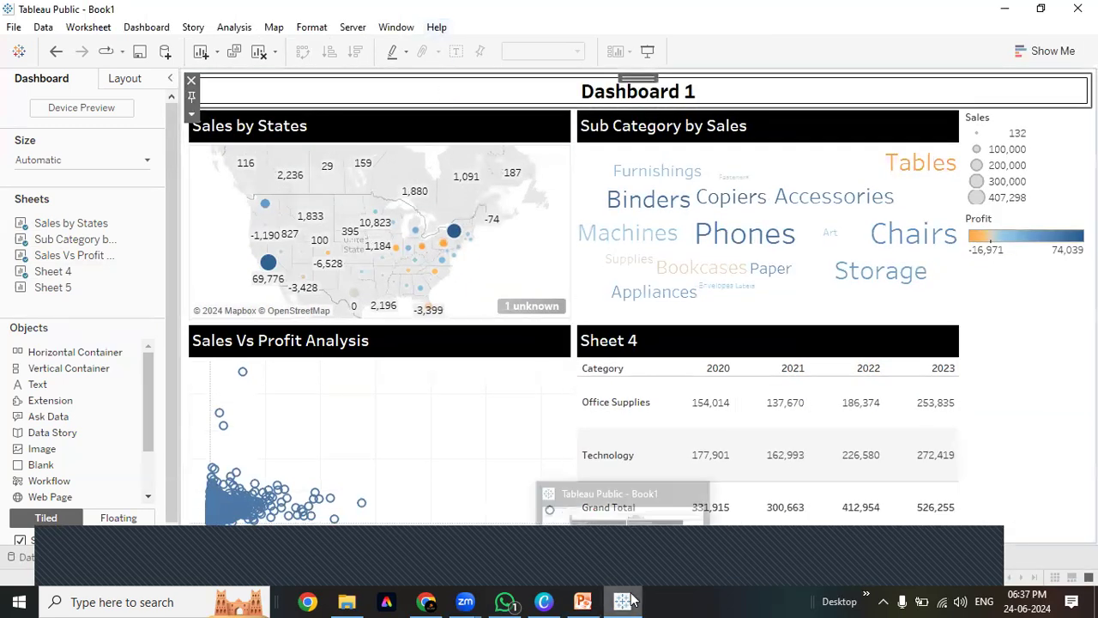
pyautogui.press('super+k')
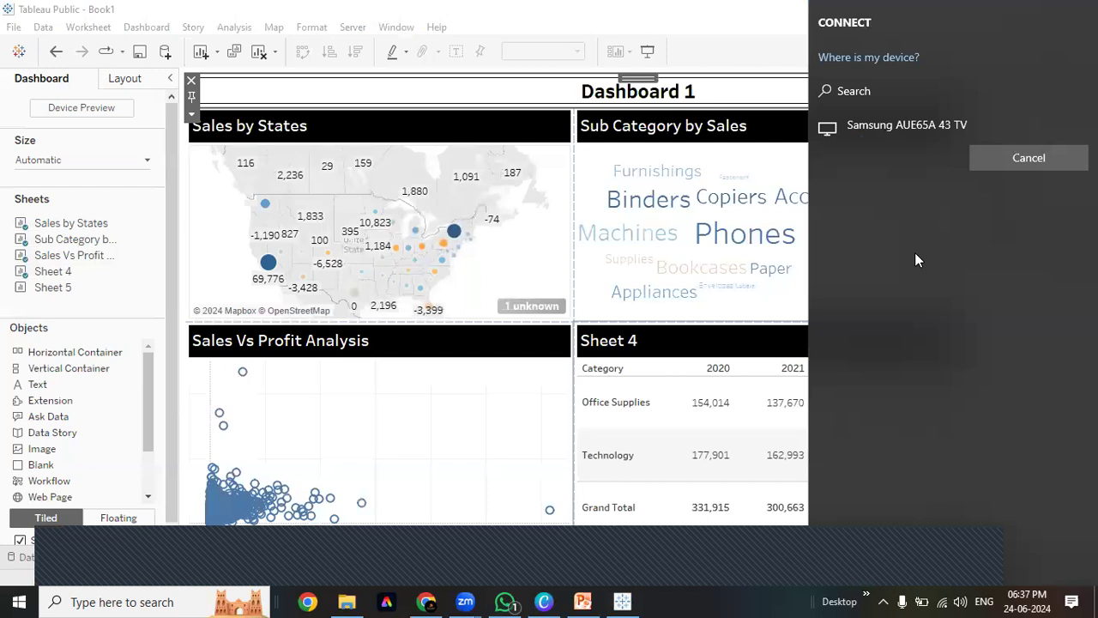
pyautogui.click(507, 100)
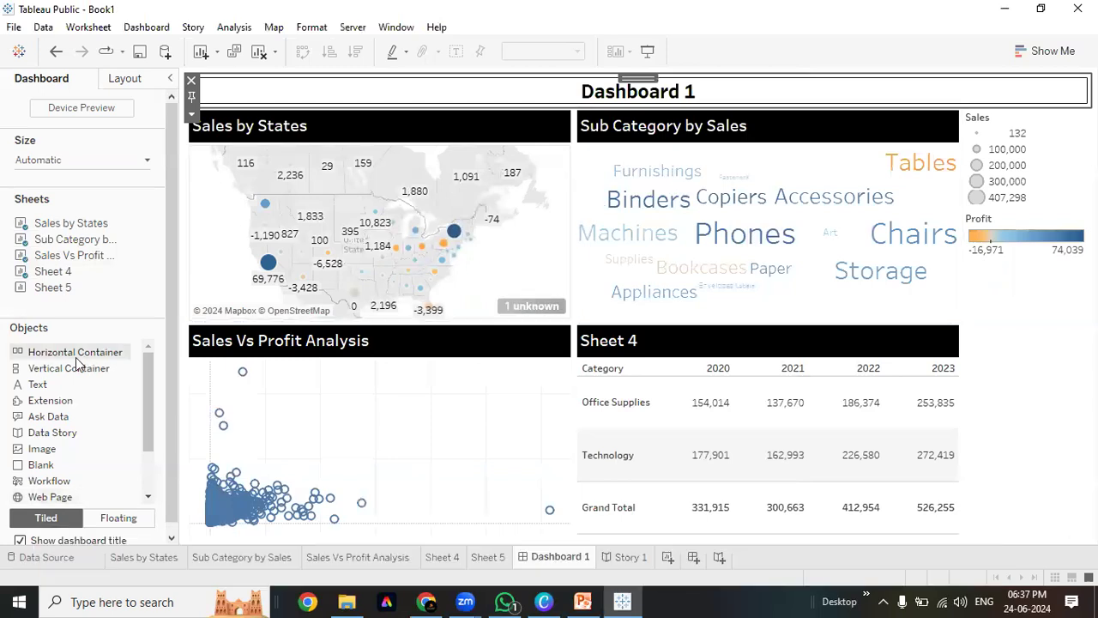
# Insert the Logo image fitted and centred beside Sales by States, plus a horizontal container at the top
pyautogui.doubleClick(42, 449)
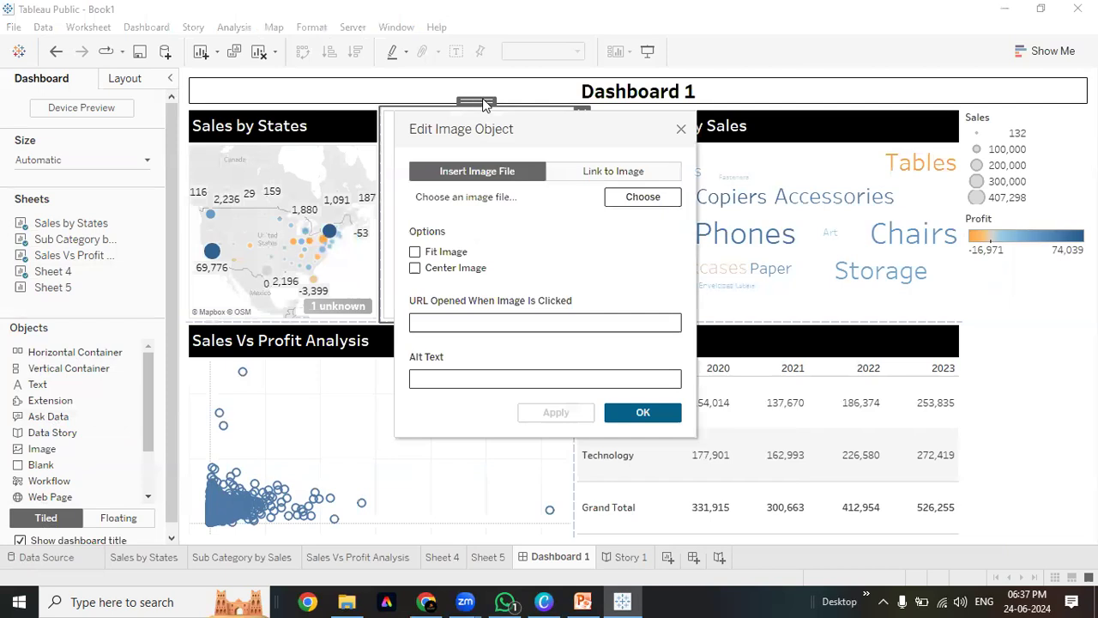
pyautogui.click(645, 197)
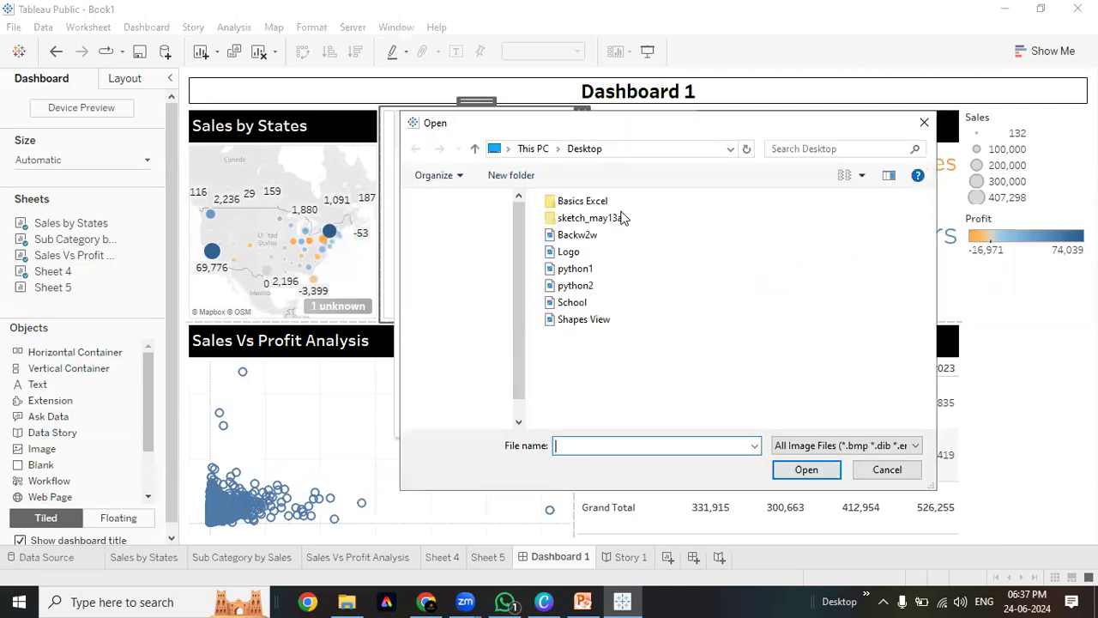
pyautogui.click(569, 252)
pyautogui.click(802, 474)
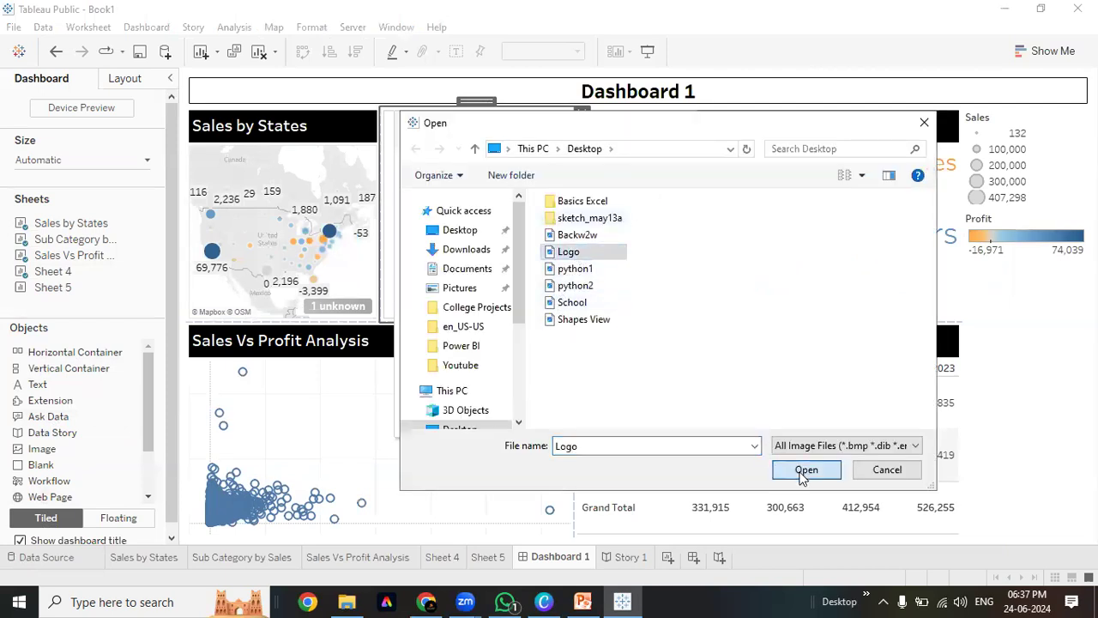
pyautogui.click(415, 251)
pyautogui.click(415, 268)
pyautogui.click(643, 412)
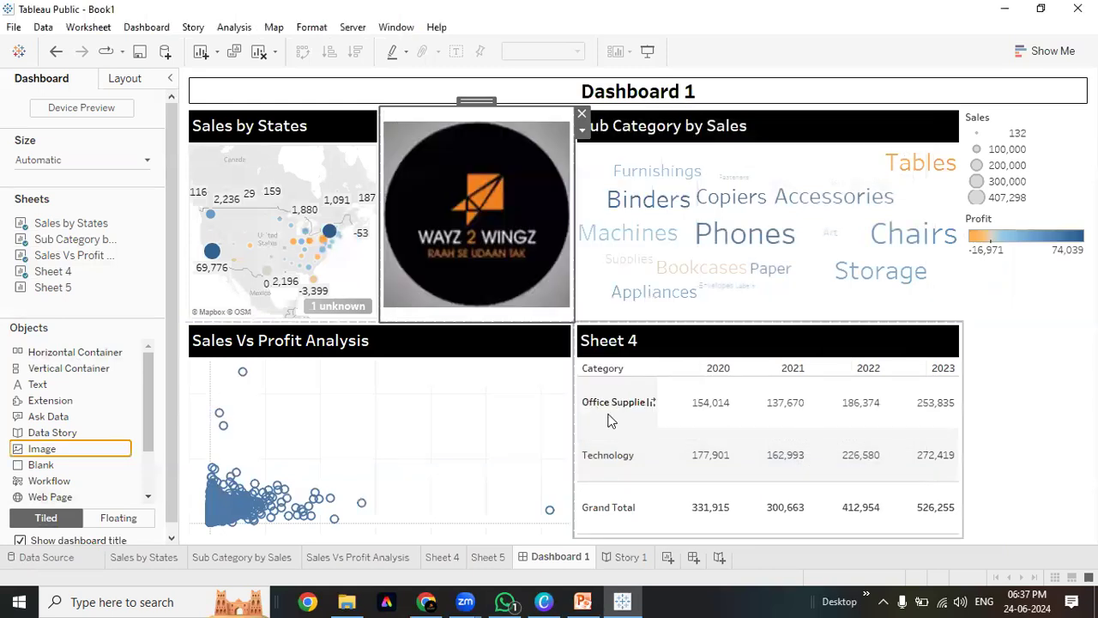
pyautogui.moveTo(472, 100); pyautogui.dragTo(431, 123)
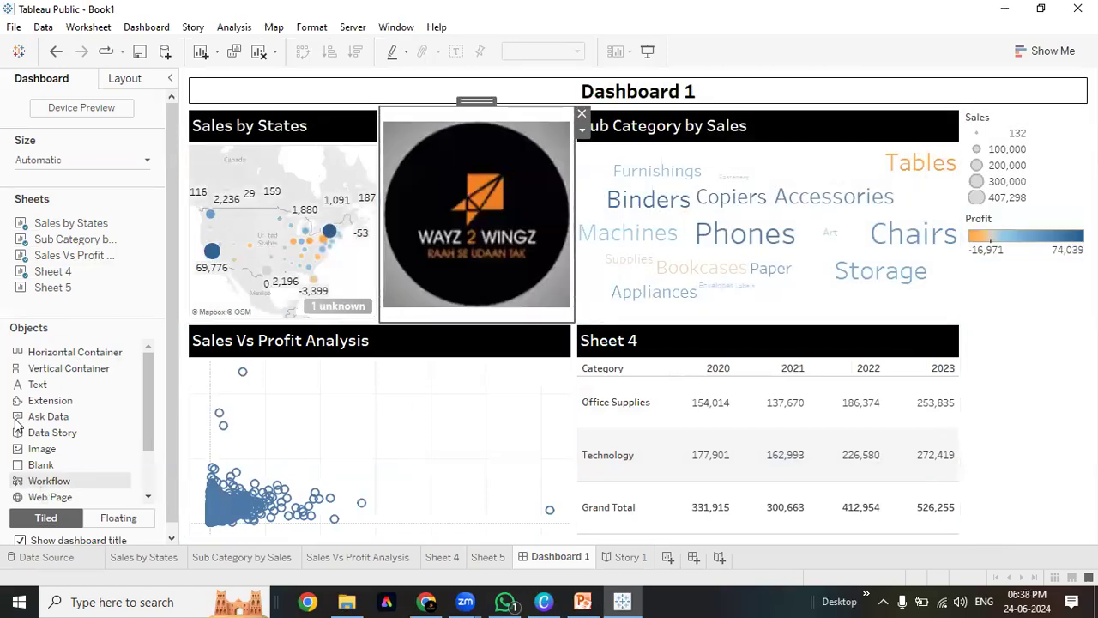
pyautogui.moveTo(56, 362); pyautogui.dragTo(393, 79)
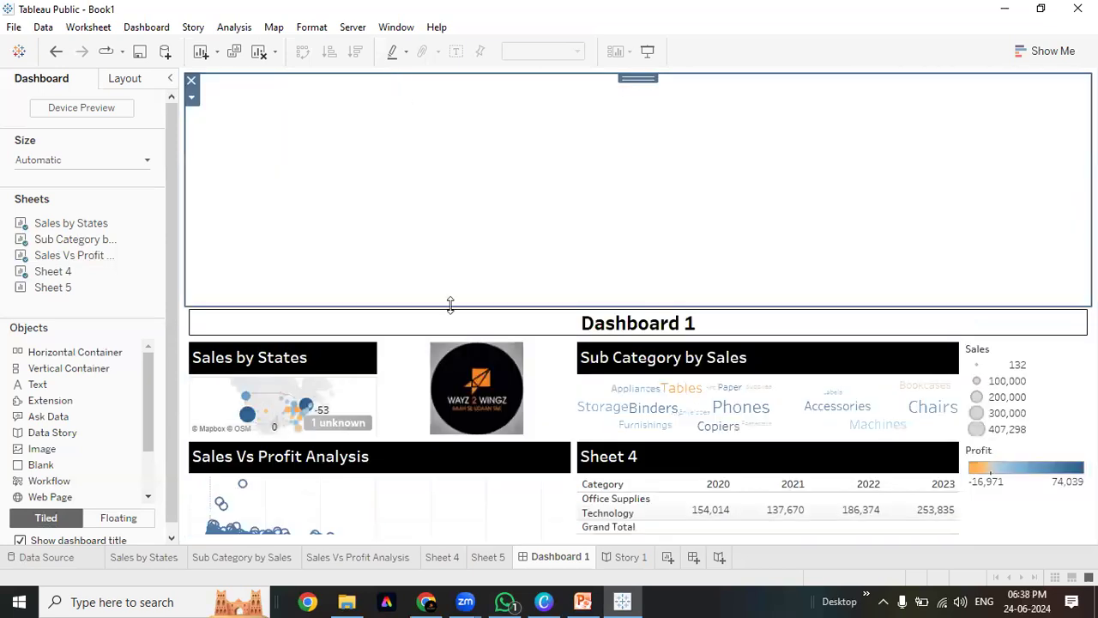
# Move the logo and the Dashboard 1 title side by side into the top container
pyautogui.click(392, 402)
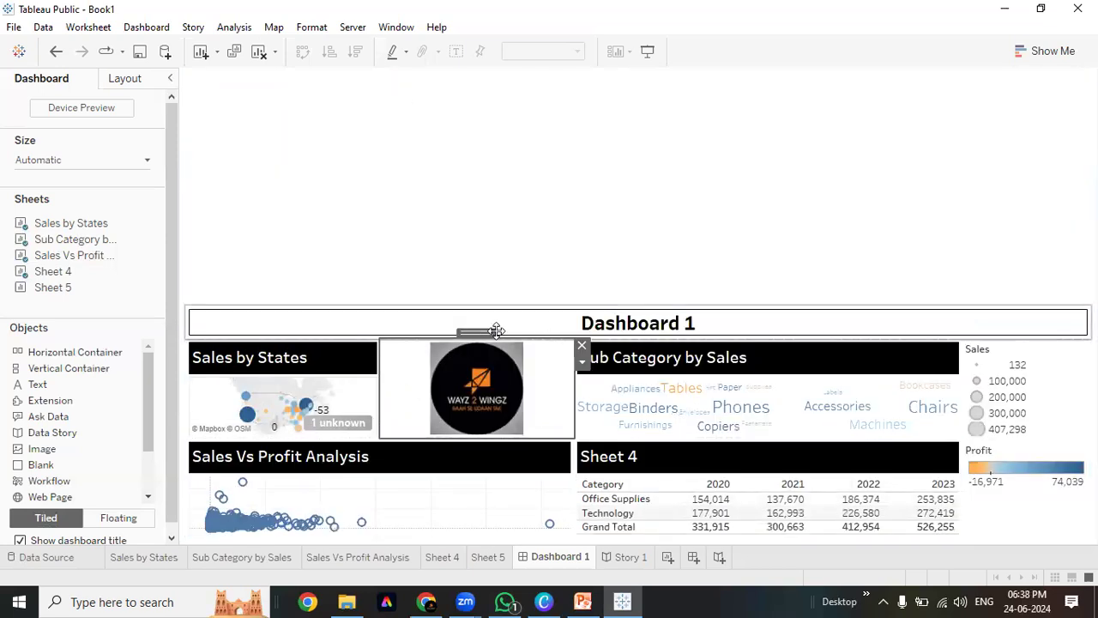
pyautogui.moveTo(474, 331); pyautogui.dragTo(331, 200)
pyautogui.click(555, 329)
pyautogui.moveTo(642, 302); pyautogui.dragTo(793, 195)
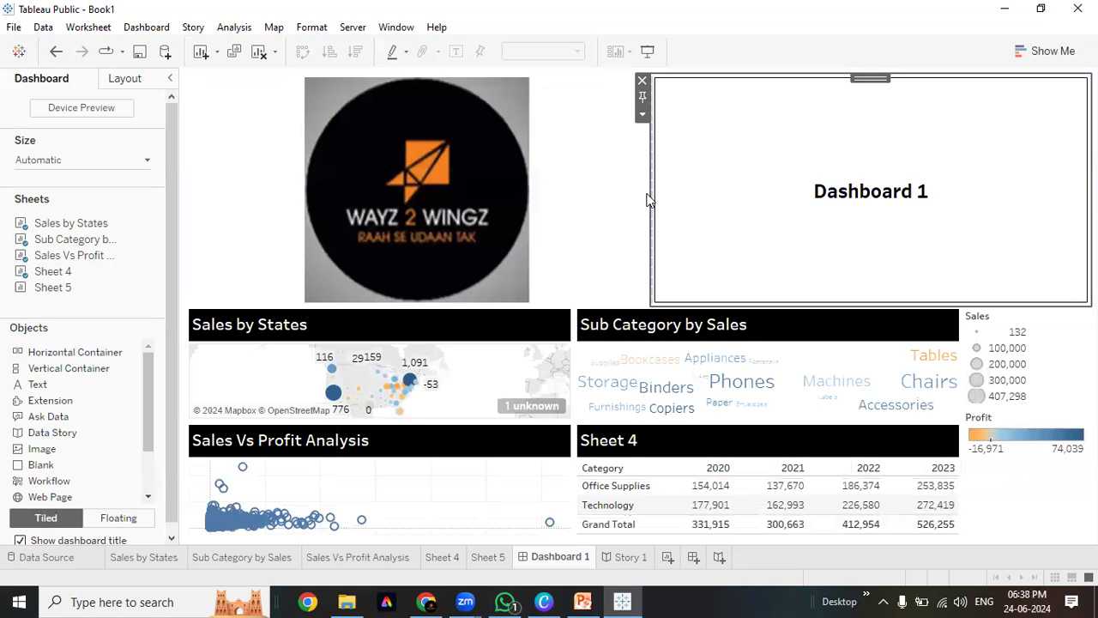
pyautogui.moveTo(648, 196); pyautogui.dragTo(305, 163)
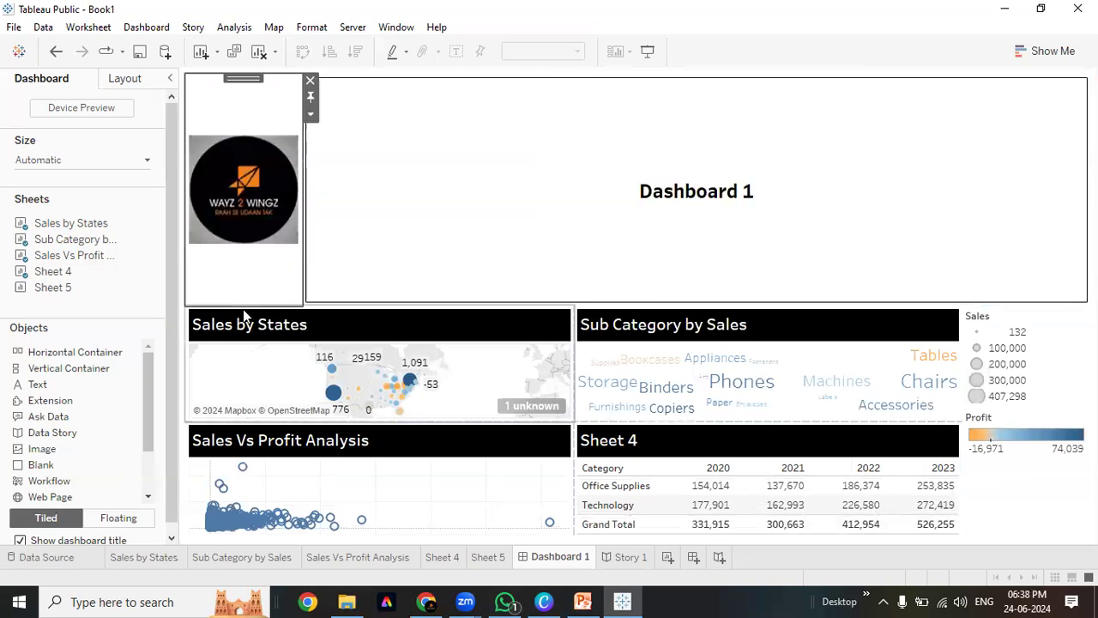
# Shorten the top strip and narrow the logo so the title widens
pyautogui.click(383, 298)
pyautogui.moveTo(376, 304); pyautogui.dragTo(392, 112)
pyautogui.click(311, 101)
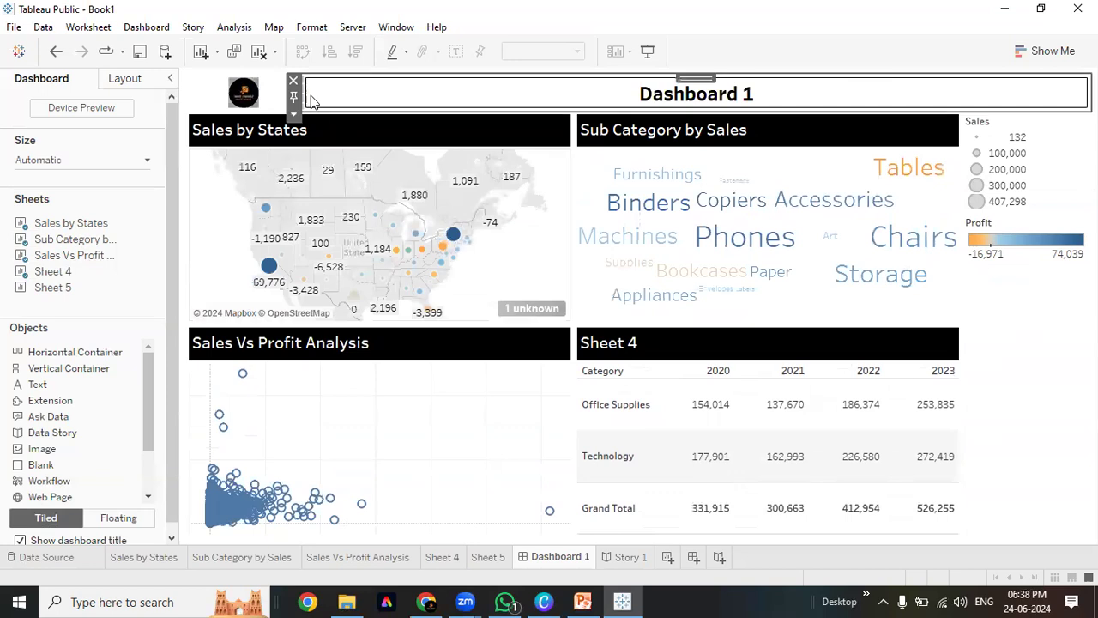
pyautogui.moveTo(305, 95); pyautogui.dragTo(258, 94)
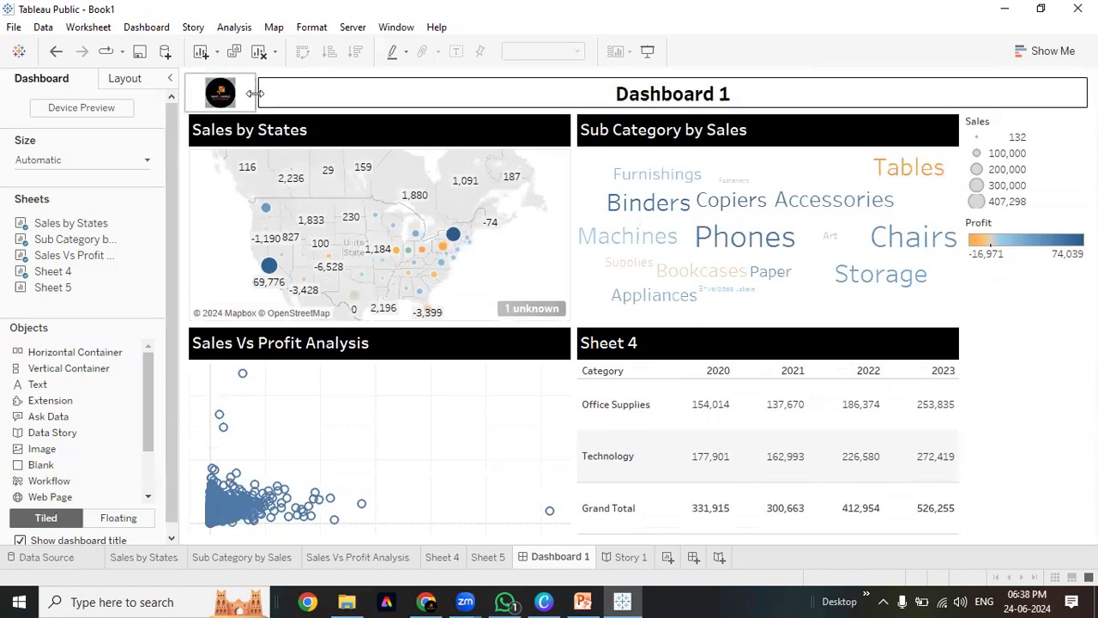
pyautogui.click(467, 139)
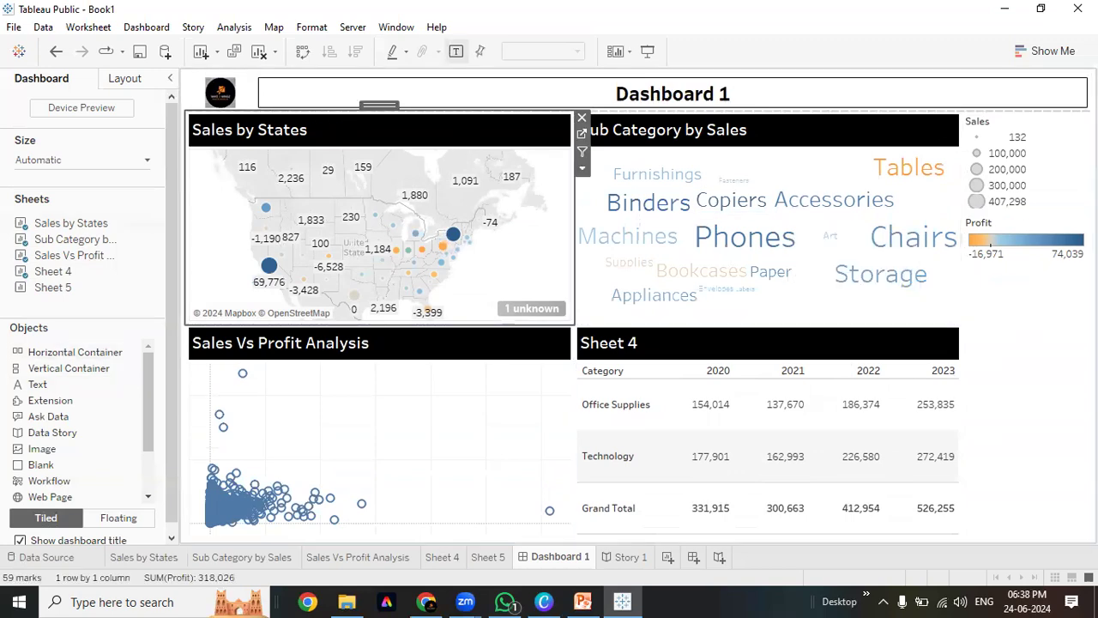
# Remove the Sales size legend from the dashboard
pyautogui.click(1031, 413)
pyautogui.click(987, 230)
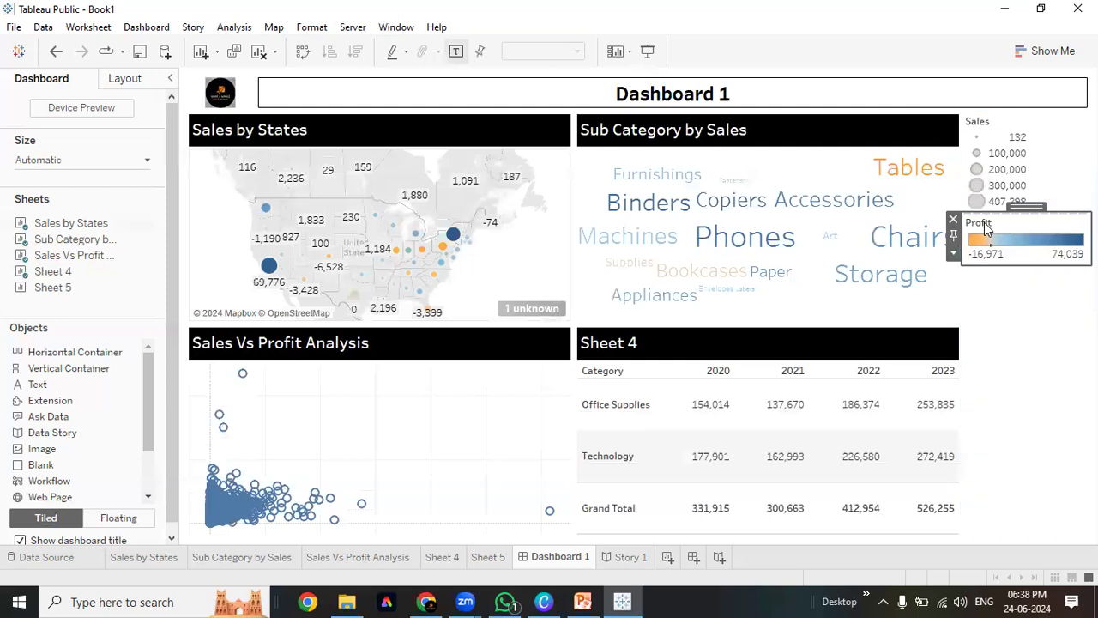
pyautogui.click(1010, 127)
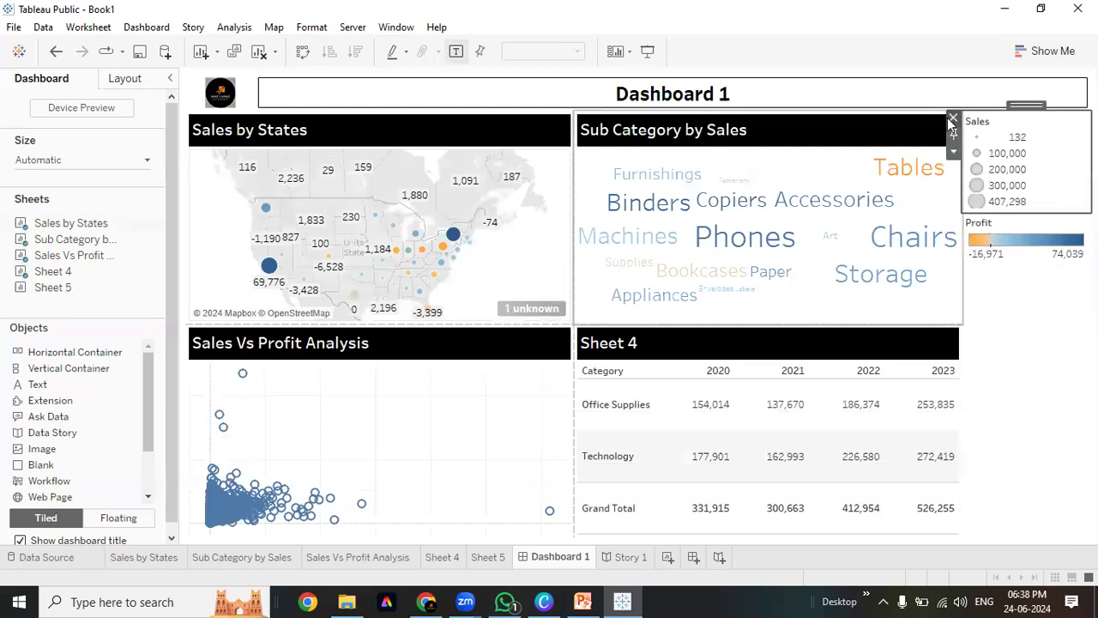
pyautogui.click(953, 118)
# Make the Profit colour legend floating and place it, shortened, over the word cloud
pyautogui.click(1027, 120)
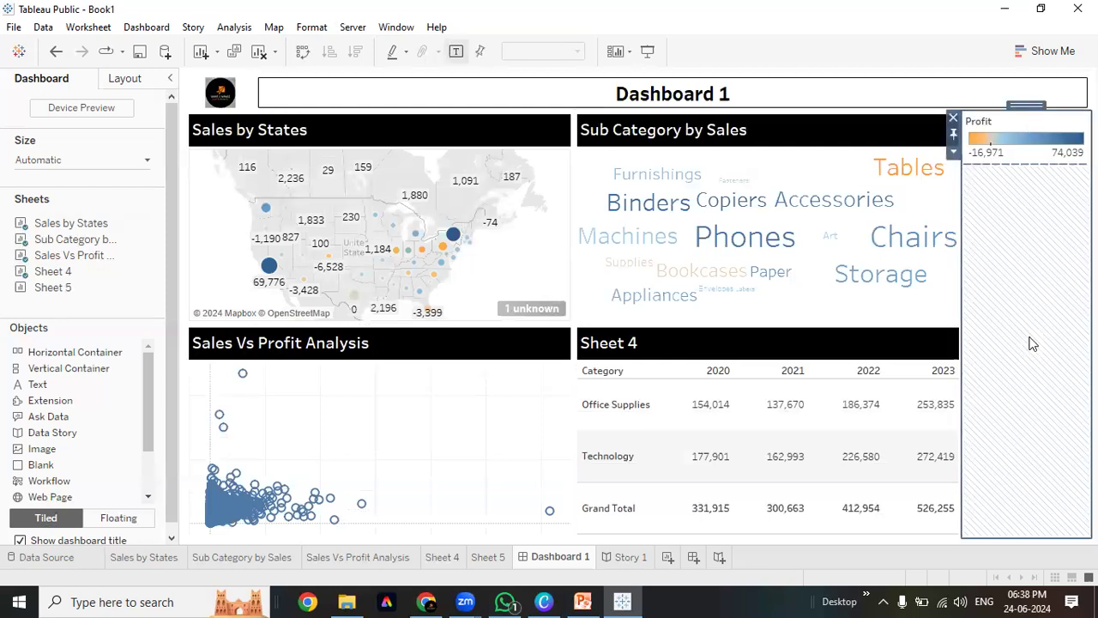
pyautogui.click(953, 152)
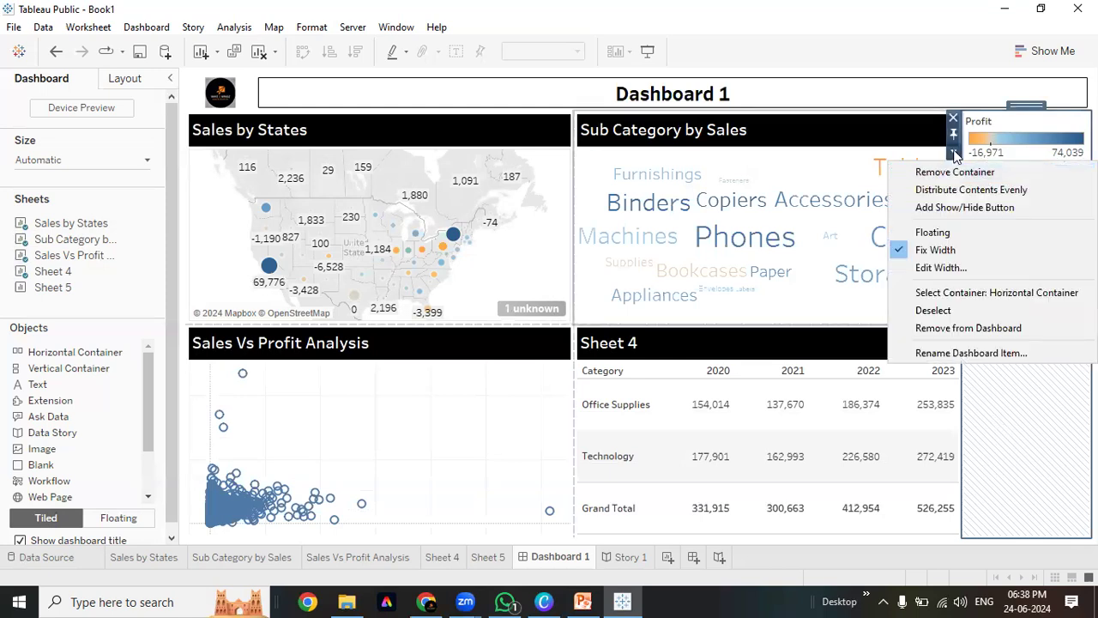
pyautogui.click(958, 232)
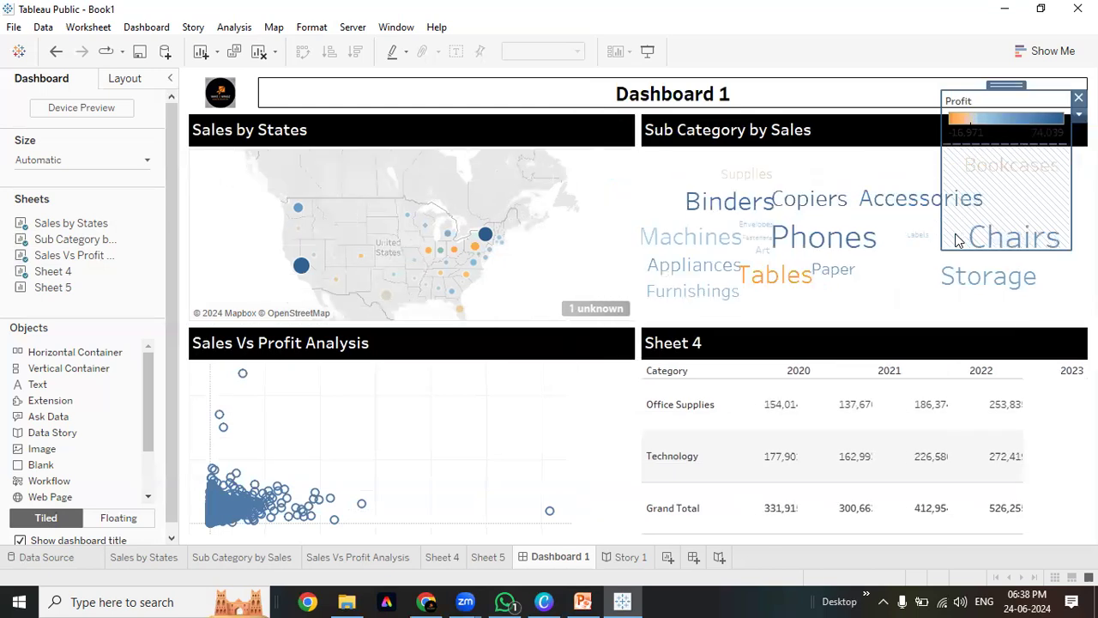
pyautogui.moveTo(1008, 84); pyautogui.dragTo(891, 210)
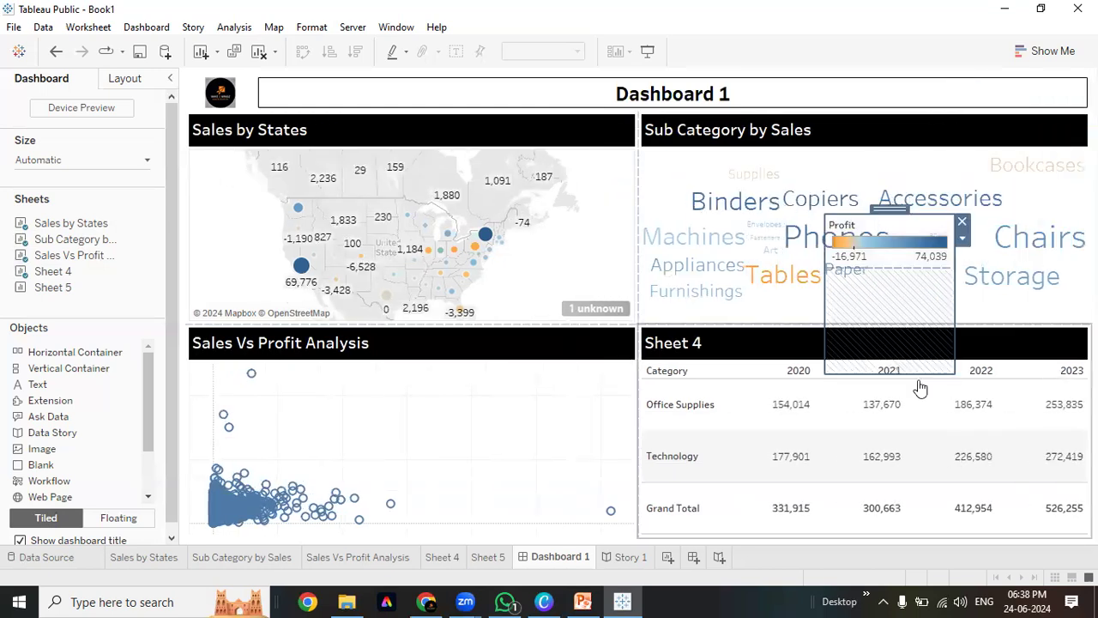
pyautogui.moveTo(913, 375); pyautogui.dragTo(911, 257)
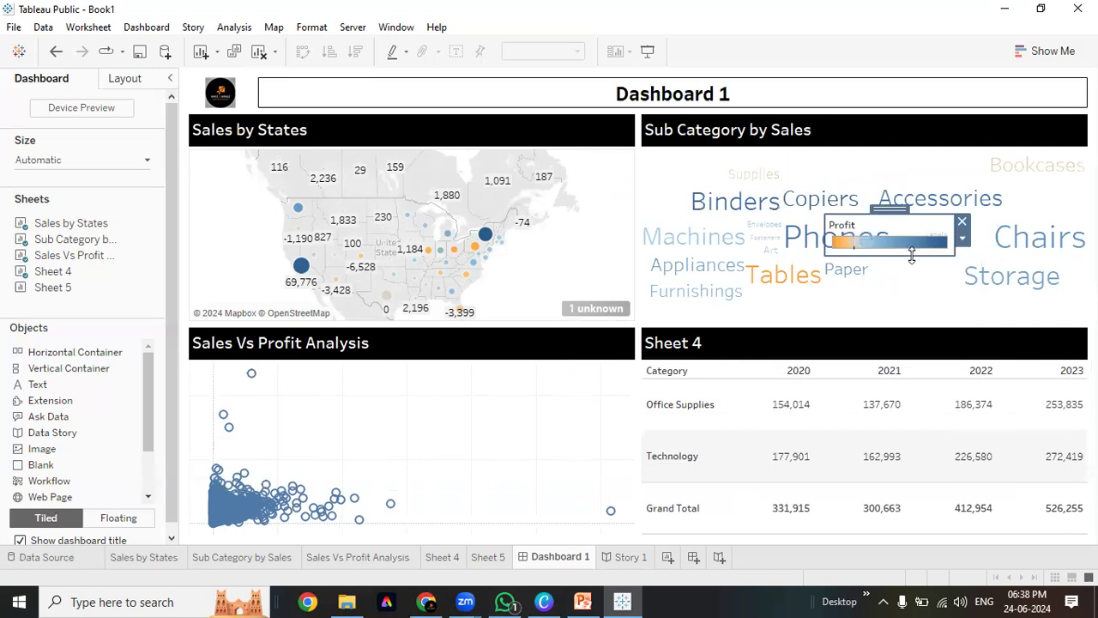
# Bring the floating Profit legend forward and remove its surrounding container
pyautogui.click(962, 237)
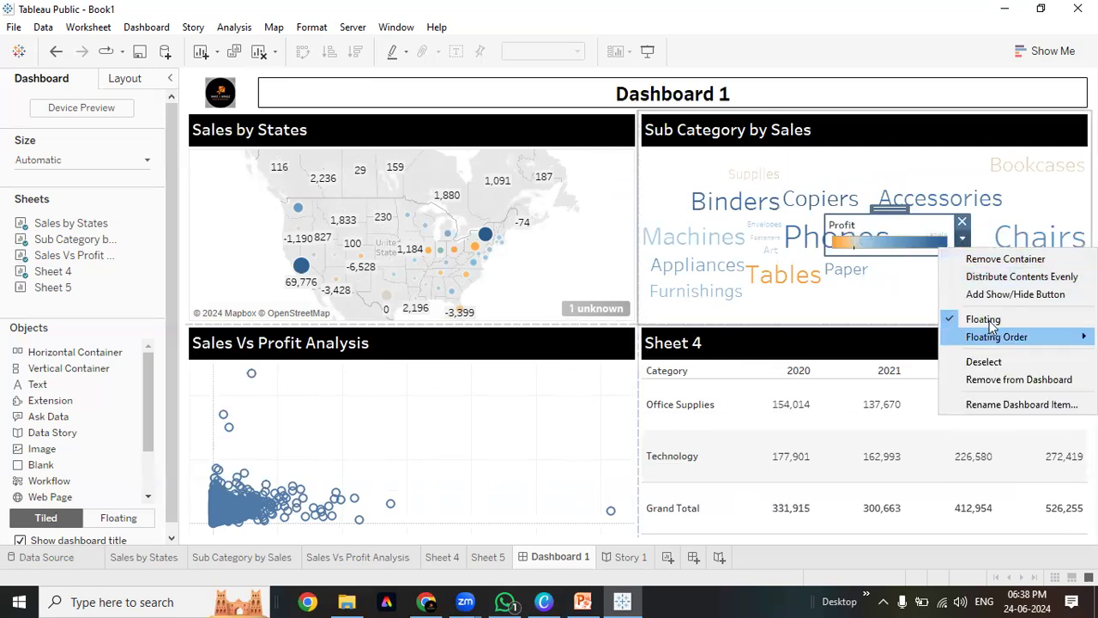
pyautogui.moveTo(987, 336)
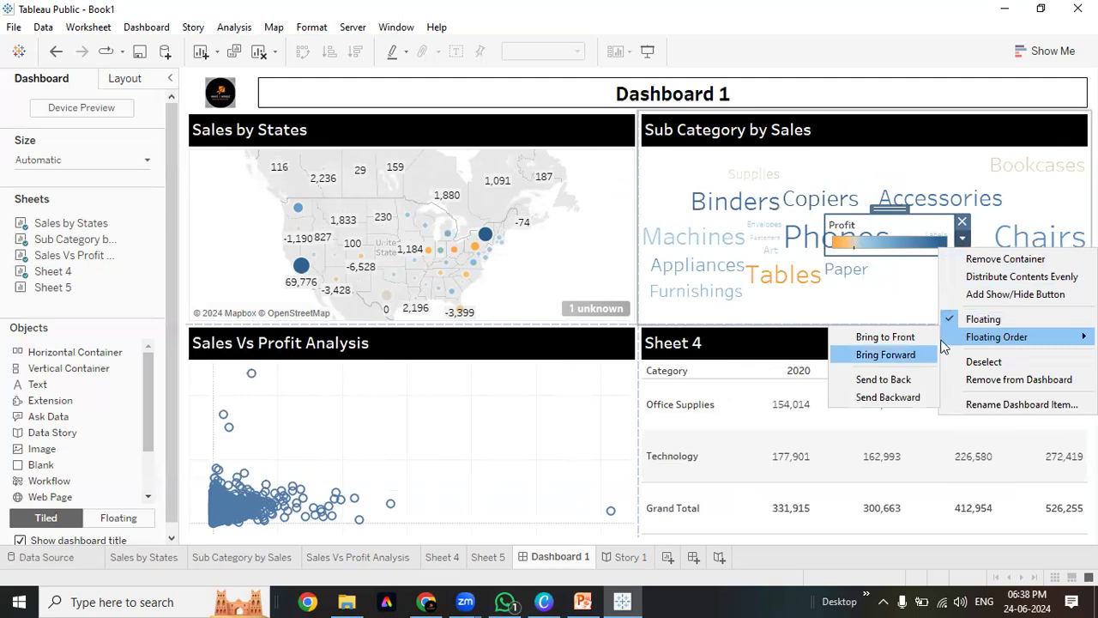
pyautogui.click(897, 356)
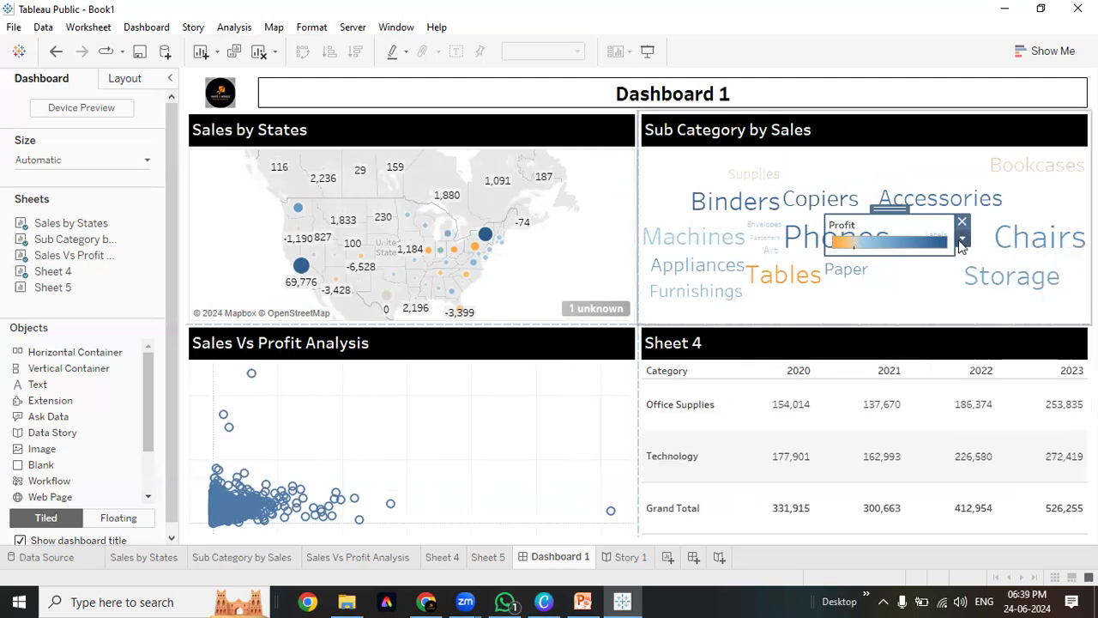
pyautogui.click(962, 240)
pyautogui.moveTo(1007, 340)
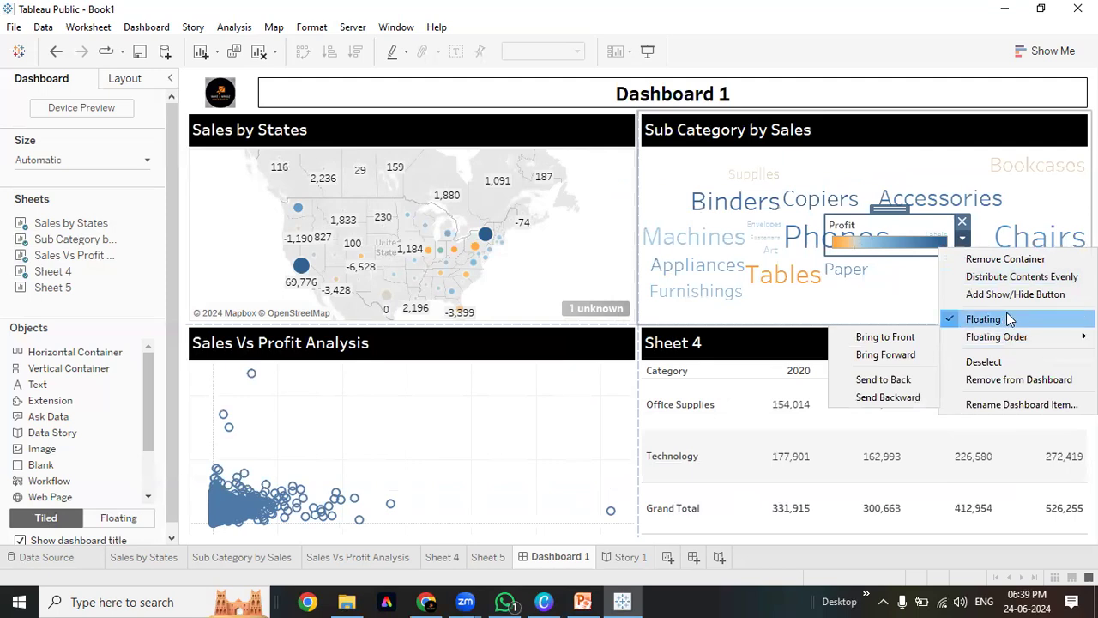
pyautogui.click(888, 221)
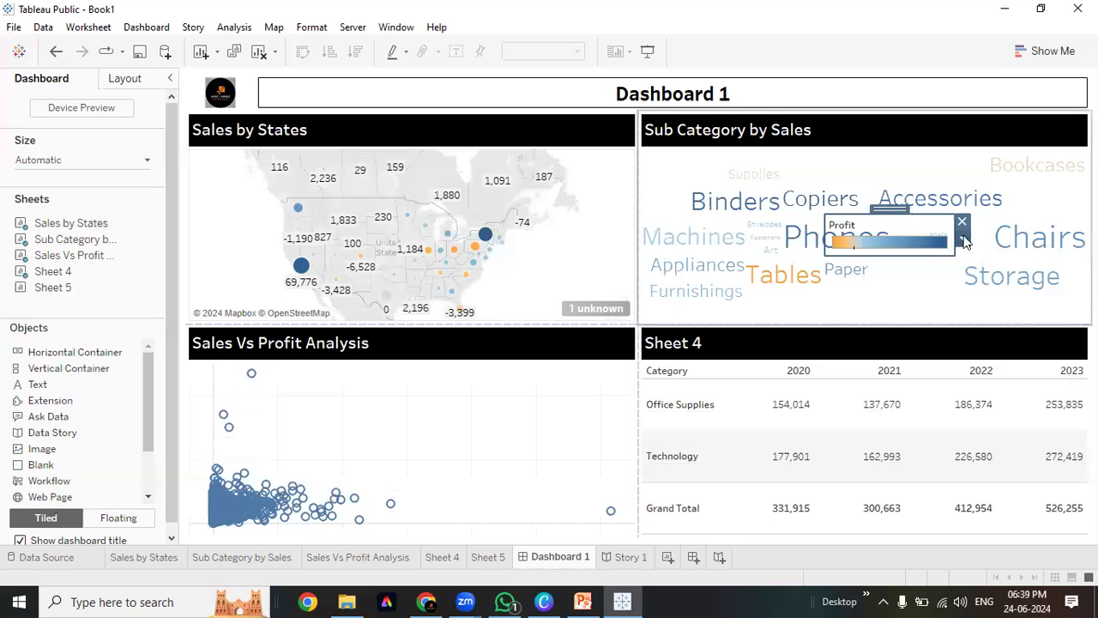
pyautogui.click(963, 240)
pyautogui.click(1005, 263)
# Widen the Profit legend and lay it out in a single row
pyautogui.click(883, 228)
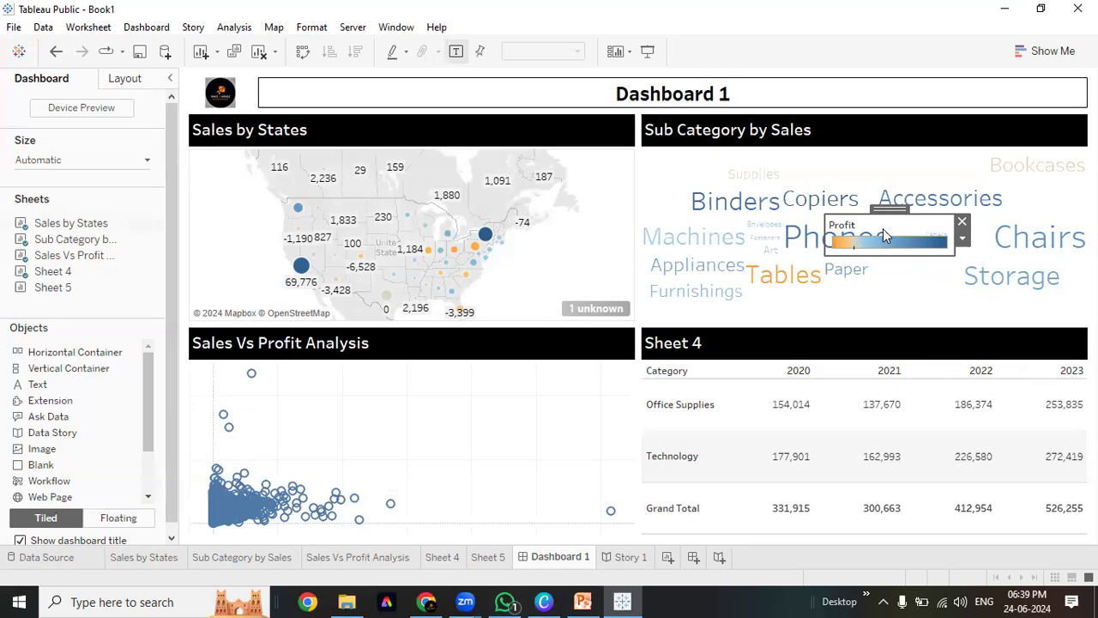
pyautogui.moveTo(878, 254)
pyautogui.mouseDown()
pyautogui.moveTo(878, 288)
pyautogui.moveTo(883, 270)
pyautogui.mouseUp()
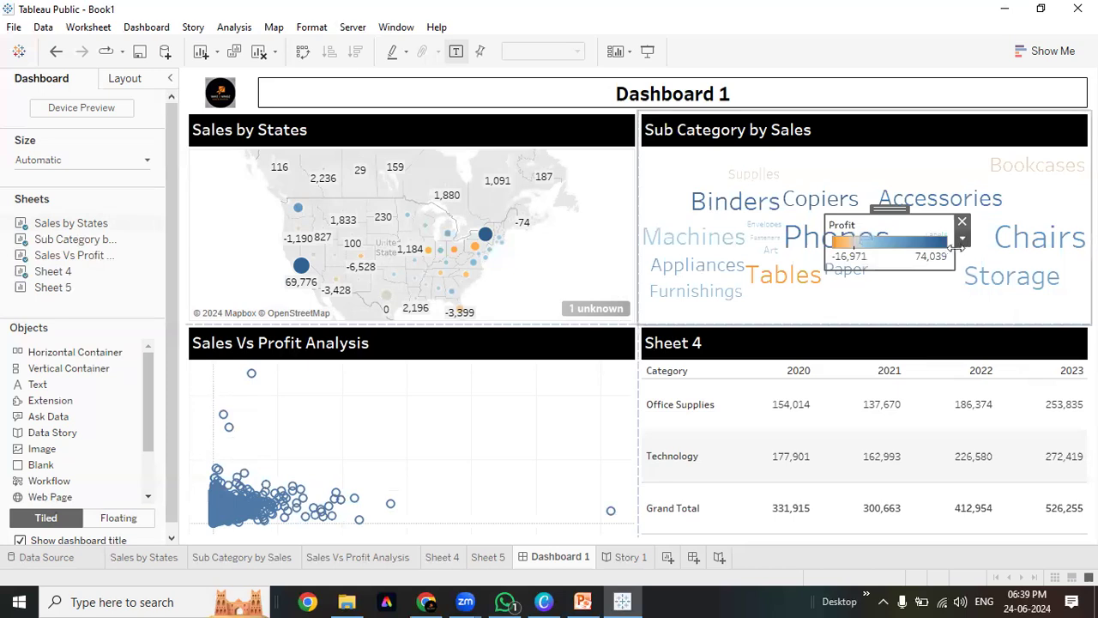
pyautogui.moveTo(954, 248); pyautogui.dragTo(1065, 241)
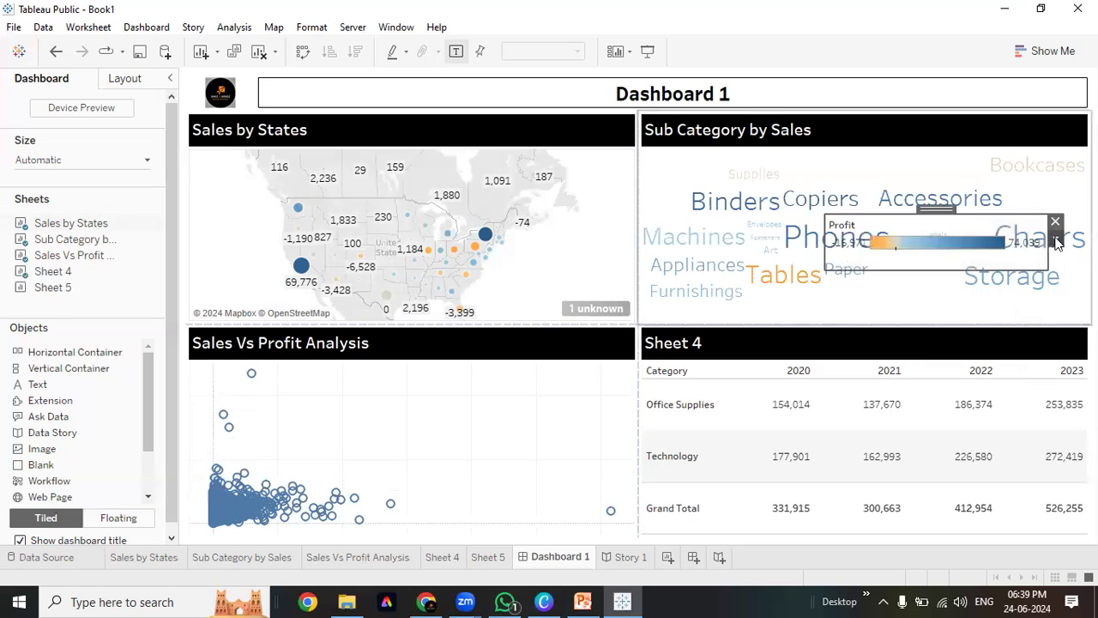
pyautogui.click(1056, 242)
pyautogui.moveTo(1035, 340)
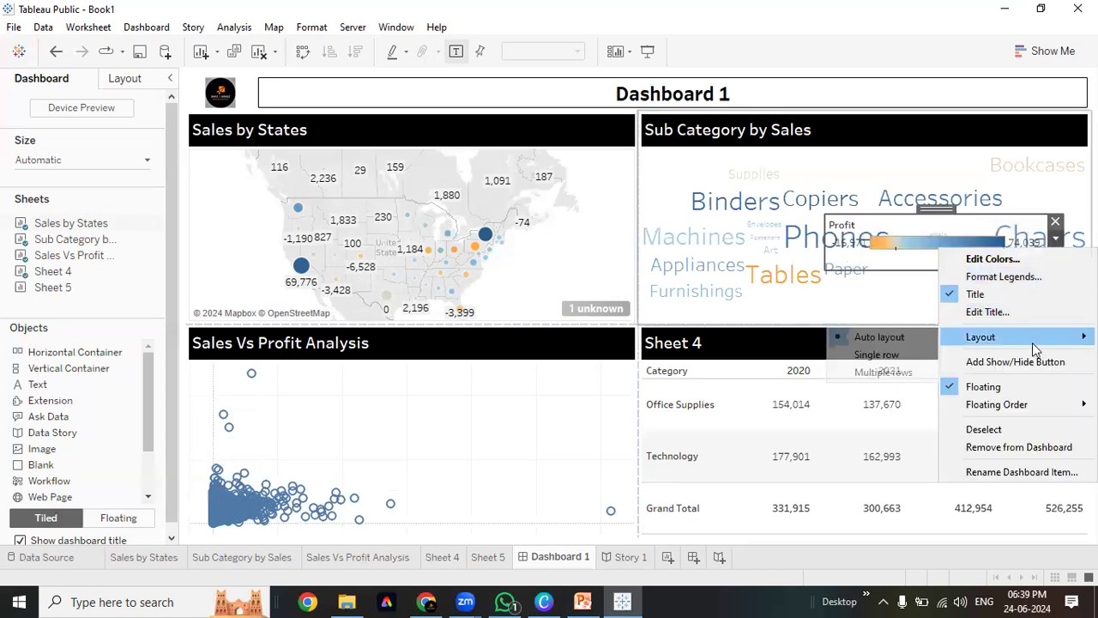
pyautogui.click(891, 361)
pyautogui.moveTo(944, 248)
pyautogui.mouseDown()
pyautogui.moveTo(946, 232)
pyautogui.moveTo(950, 243)
pyautogui.mouseUp()
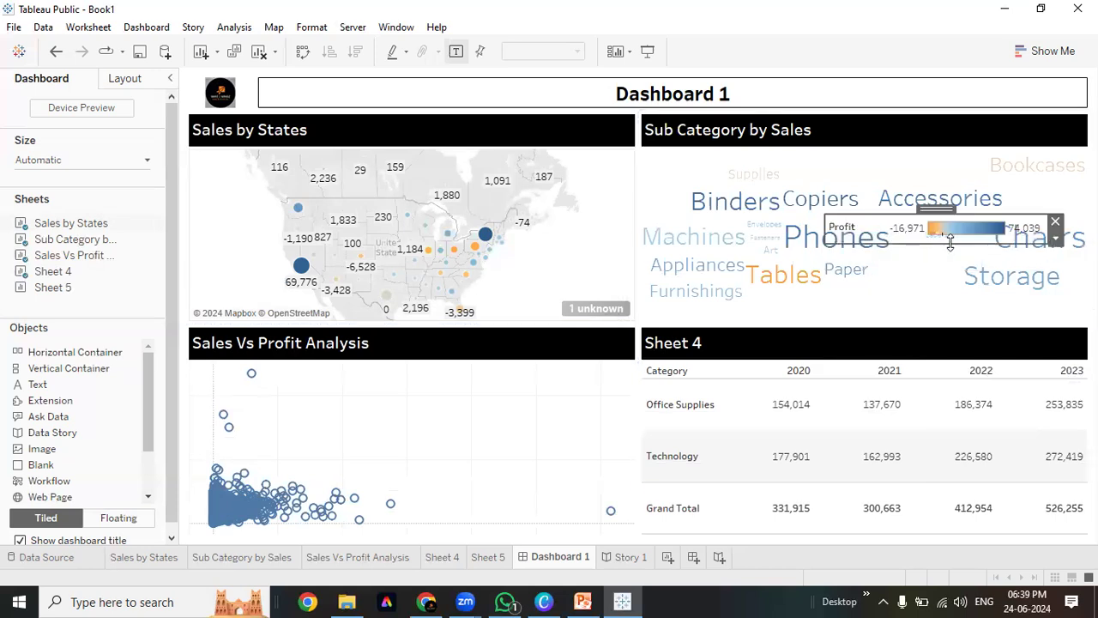
# Delete the 'Profit' legend title text and move the legend to the map's top-left
pyautogui.doubleClick(841, 228)
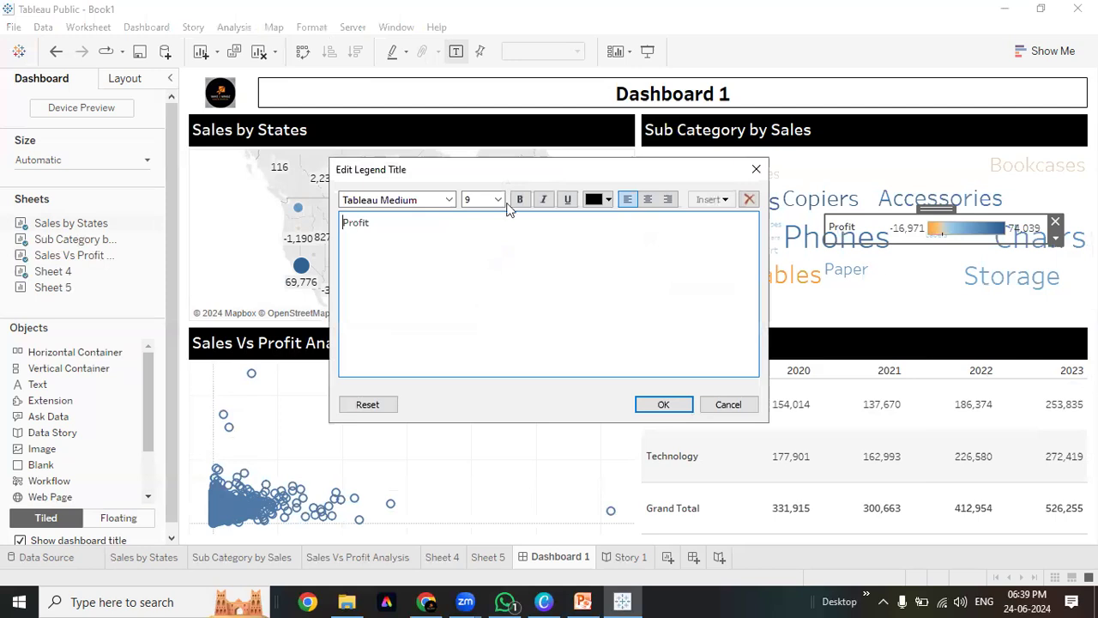
pyautogui.moveTo(382, 224); pyautogui.dragTo(266, 206)
pyautogui.press('BackSpace')
pyautogui.click(756, 169)
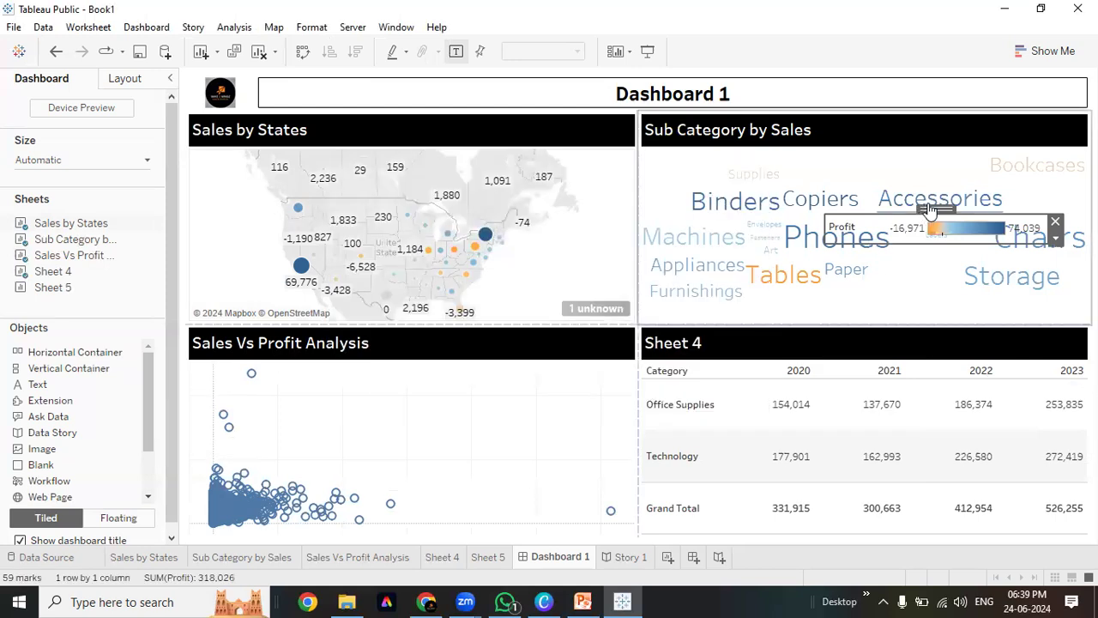
pyautogui.moveTo(930, 208); pyautogui.dragTo(407, 144)
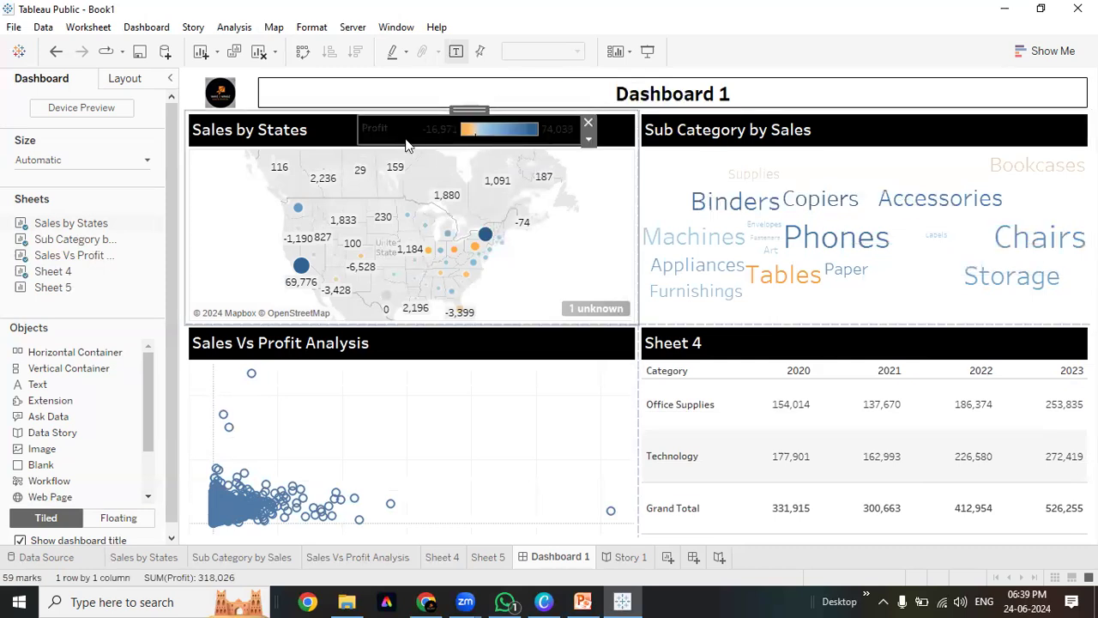
# Clear all remaining legend title text and confirm the empty title
pyautogui.doubleClick(398, 141)
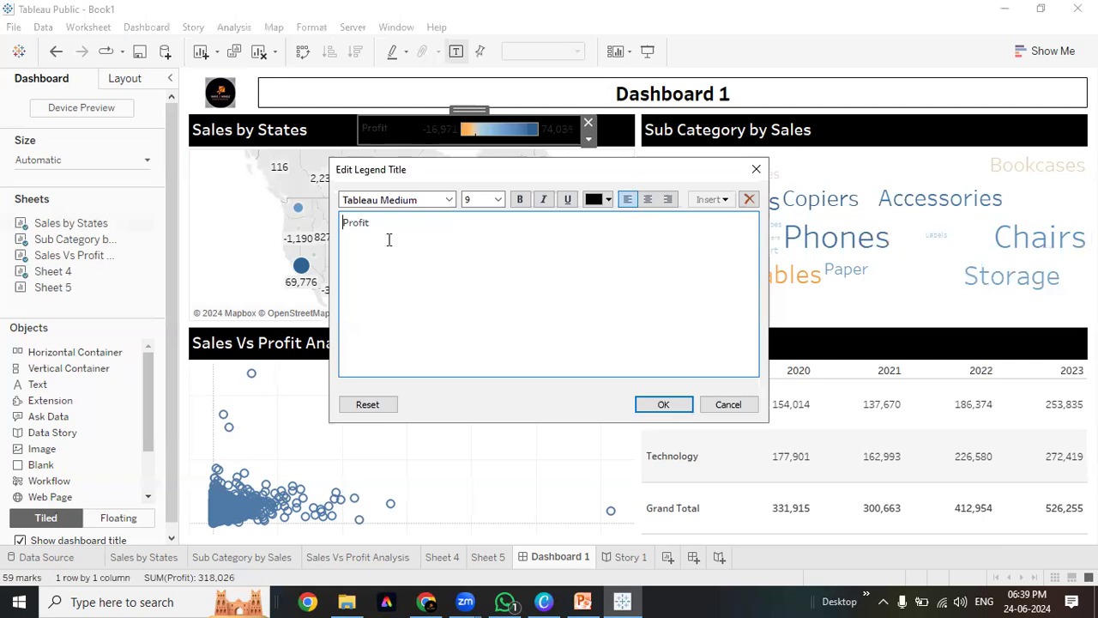
pyautogui.hotkey('ctrl', 'a')
pyautogui.click(598, 203)
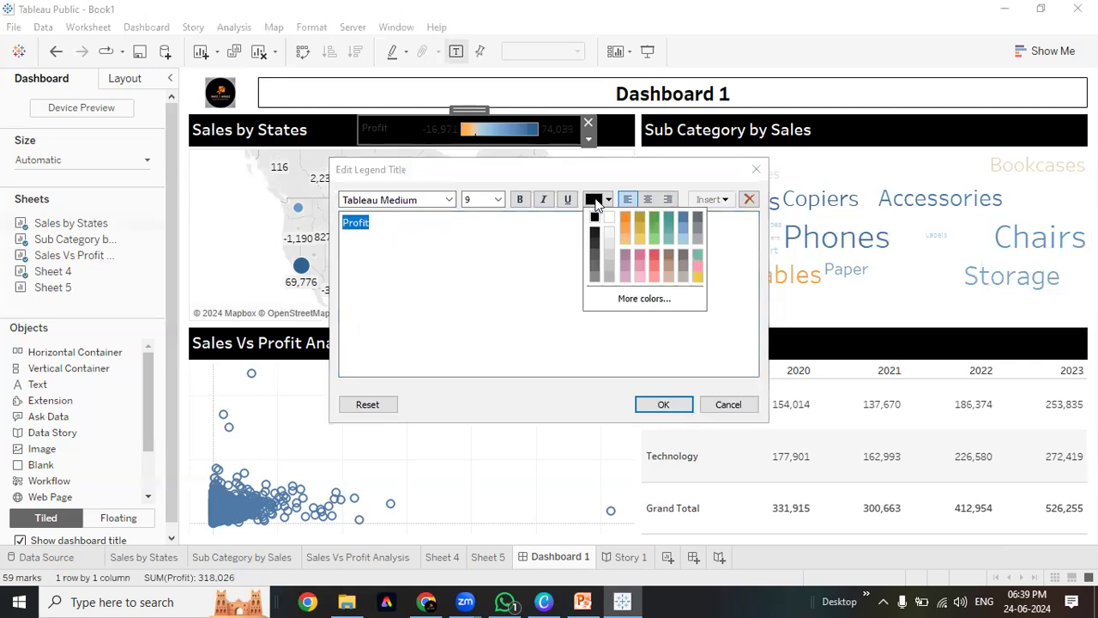
pyautogui.click(446, 247)
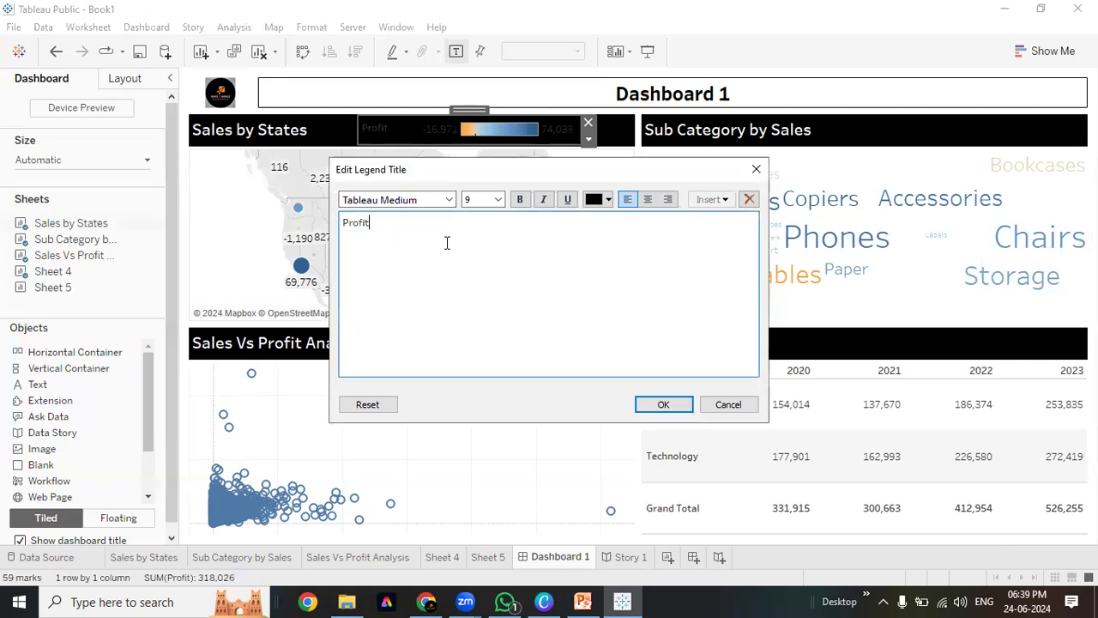
pyautogui.press('BackSpace')
pyautogui.press('BackSpace')
pyautogui.press('BackSpace')
pyautogui.press('BackSpace')
pyautogui.click(661, 405)
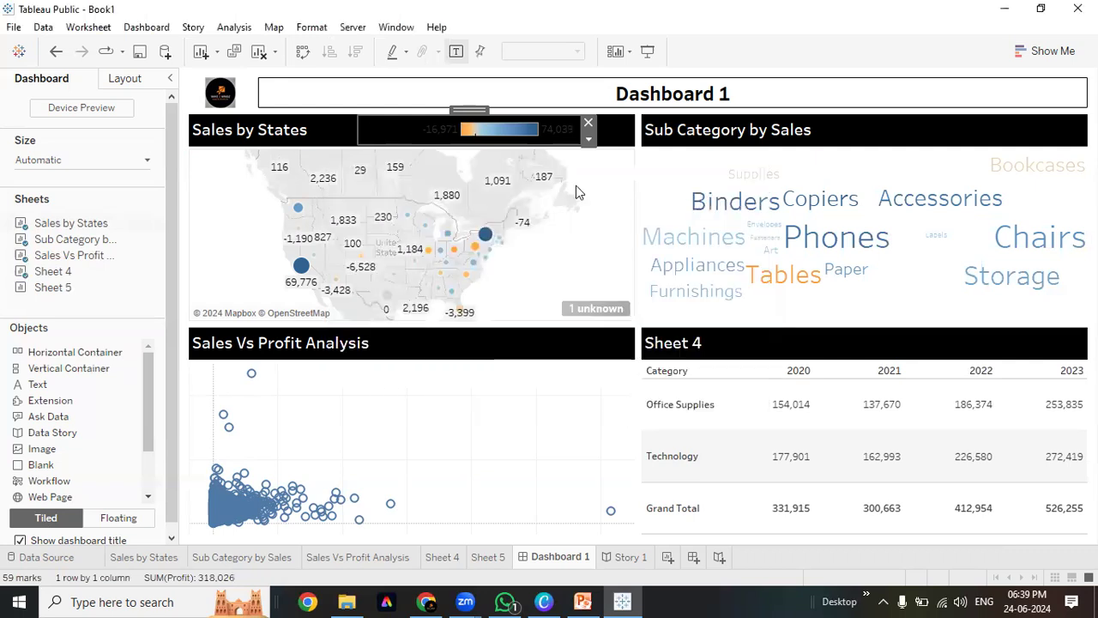
# In Format Legends, make the legend title font bold
pyautogui.click(588, 139)
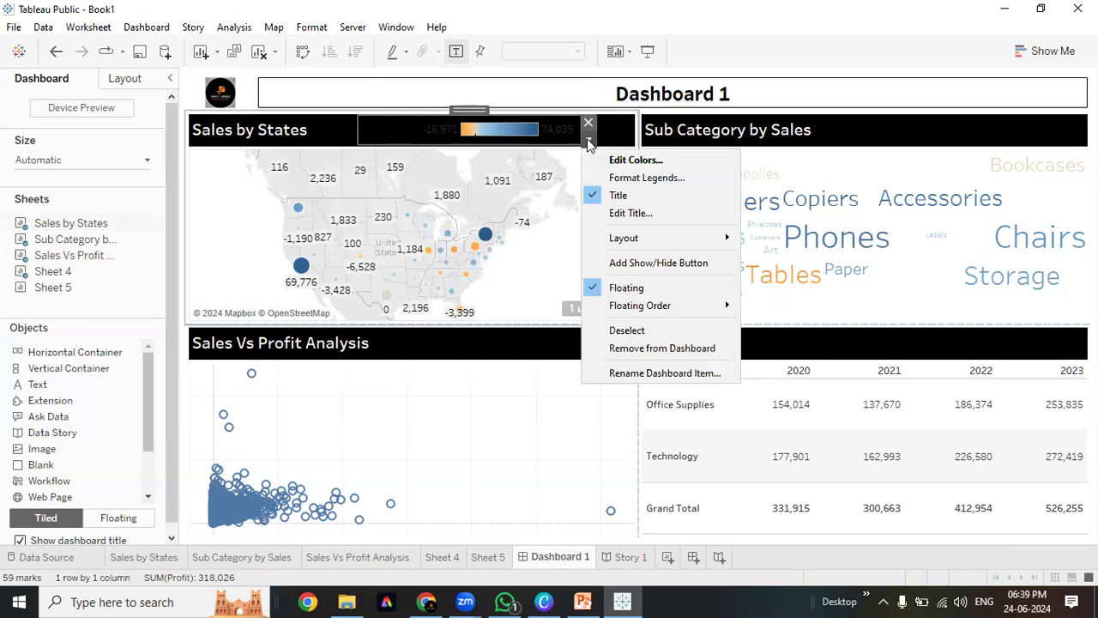
pyautogui.click(656, 178)
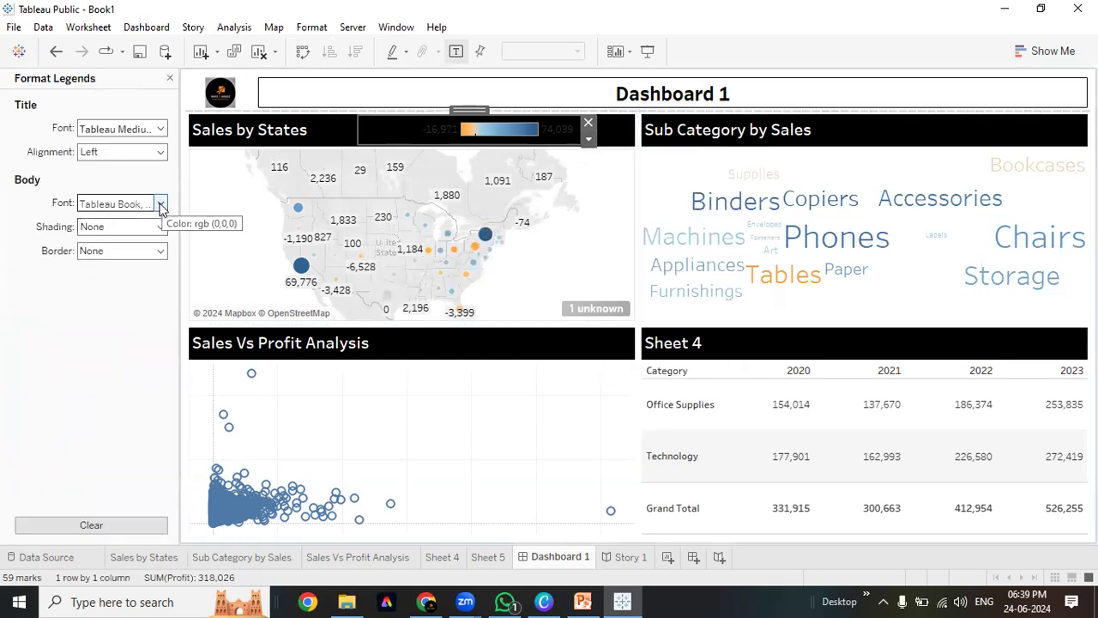
pyautogui.click(158, 129)
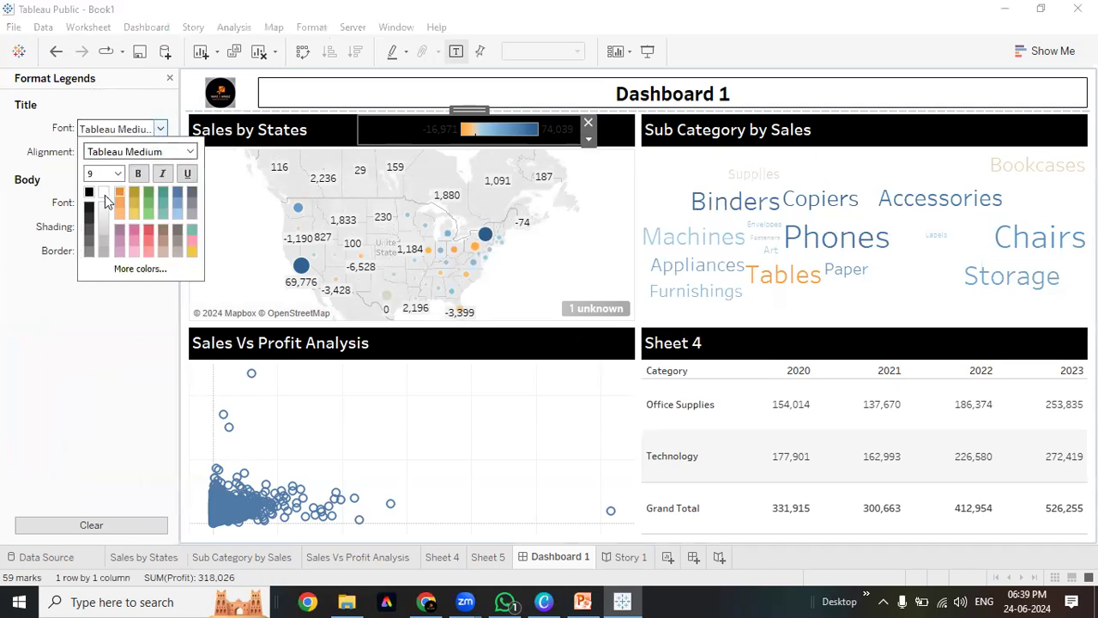
pyautogui.click(137, 179)
pyautogui.click(2, 215)
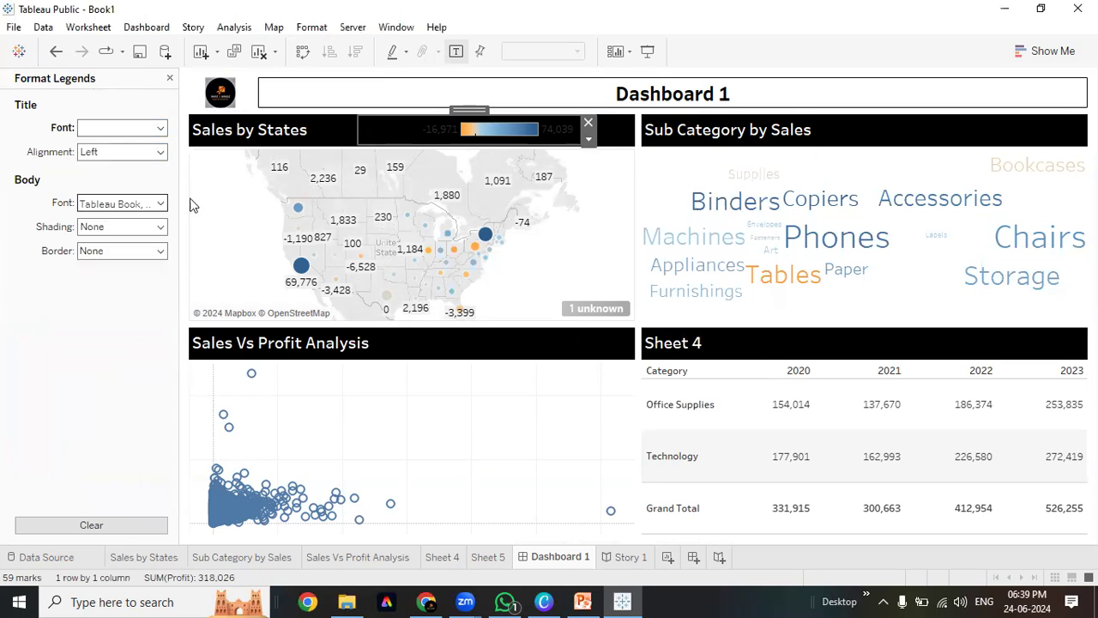
# Set legend labels to white, size 10, Tableau Bold, then widen and shift the legend right
pyautogui.click(159, 204)
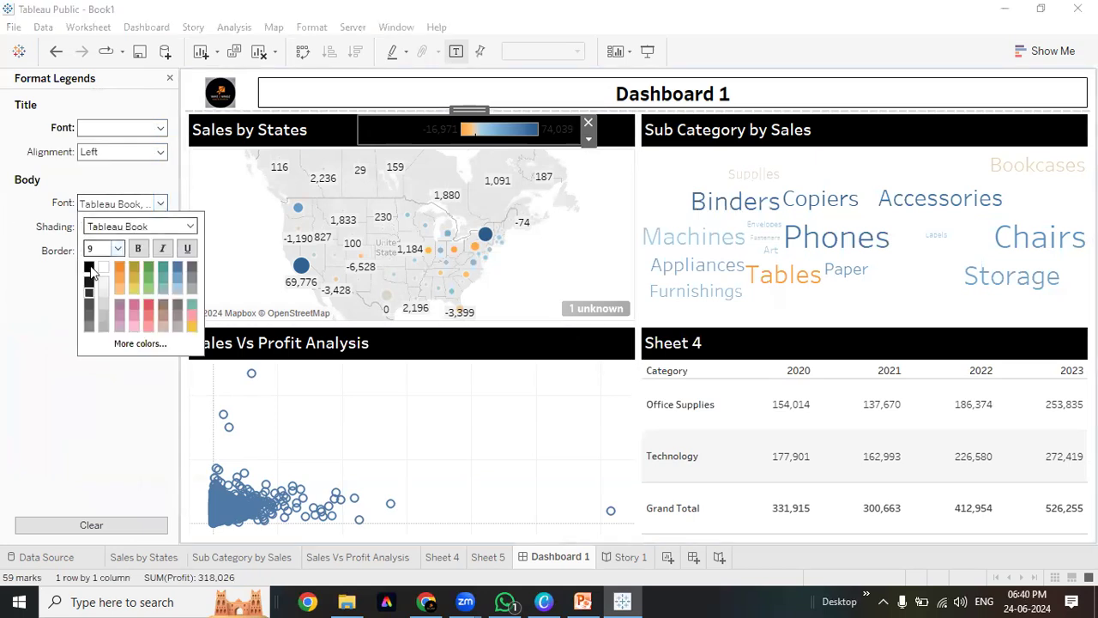
pyautogui.click(106, 266)
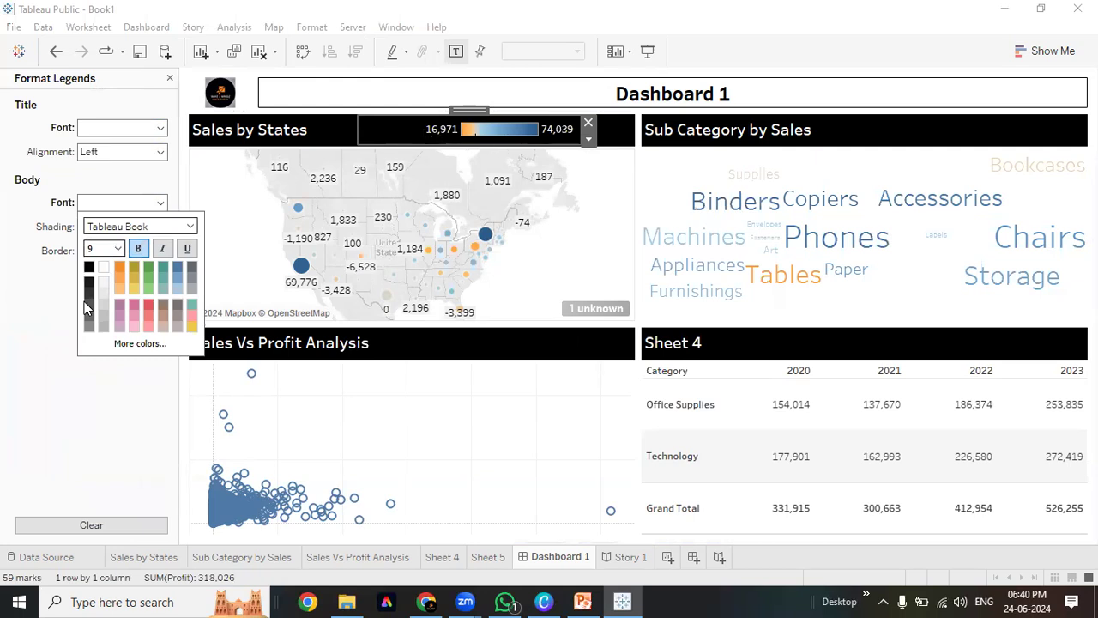
pyautogui.click(119, 248)
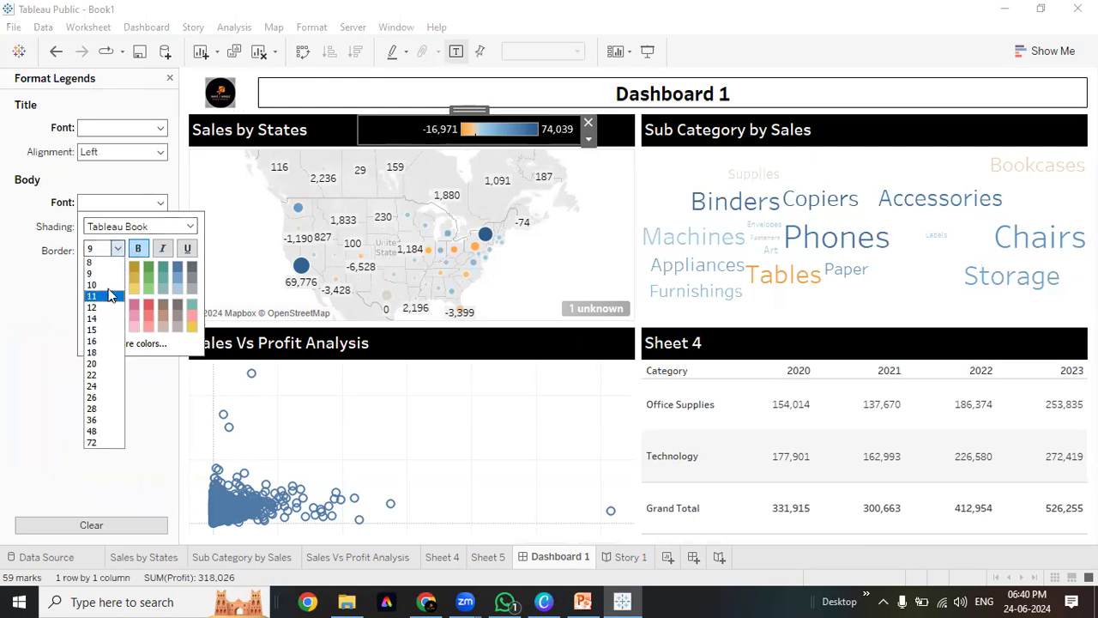
pyautogui.click(99, 285)
pyautogui.click(155, 227)
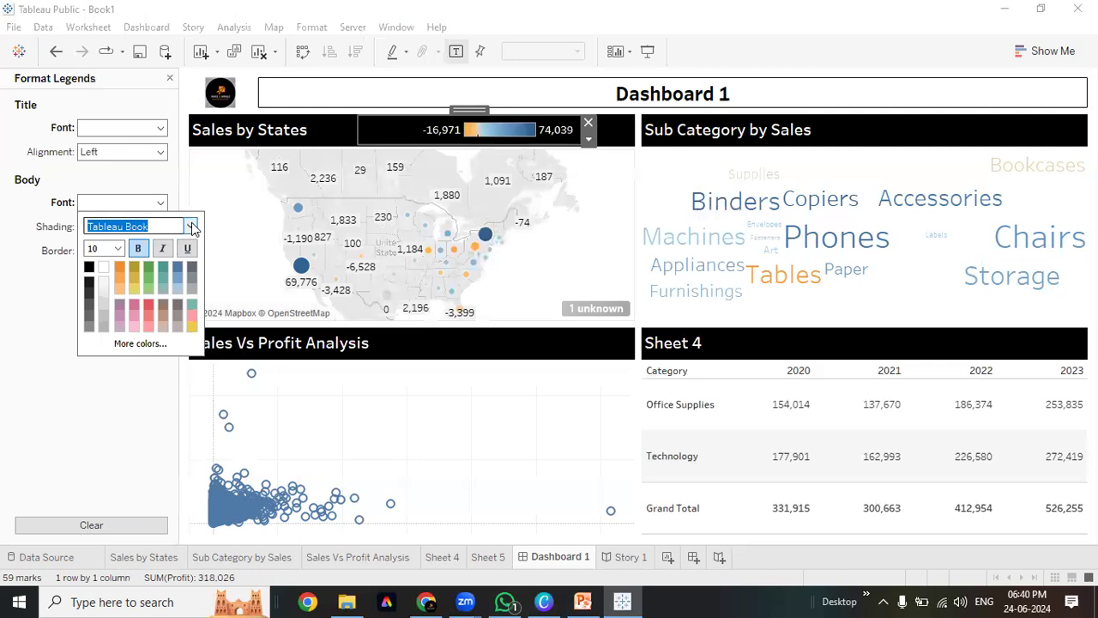
pyautogui.click(191, 226)
pyautogui.click(162, 295)
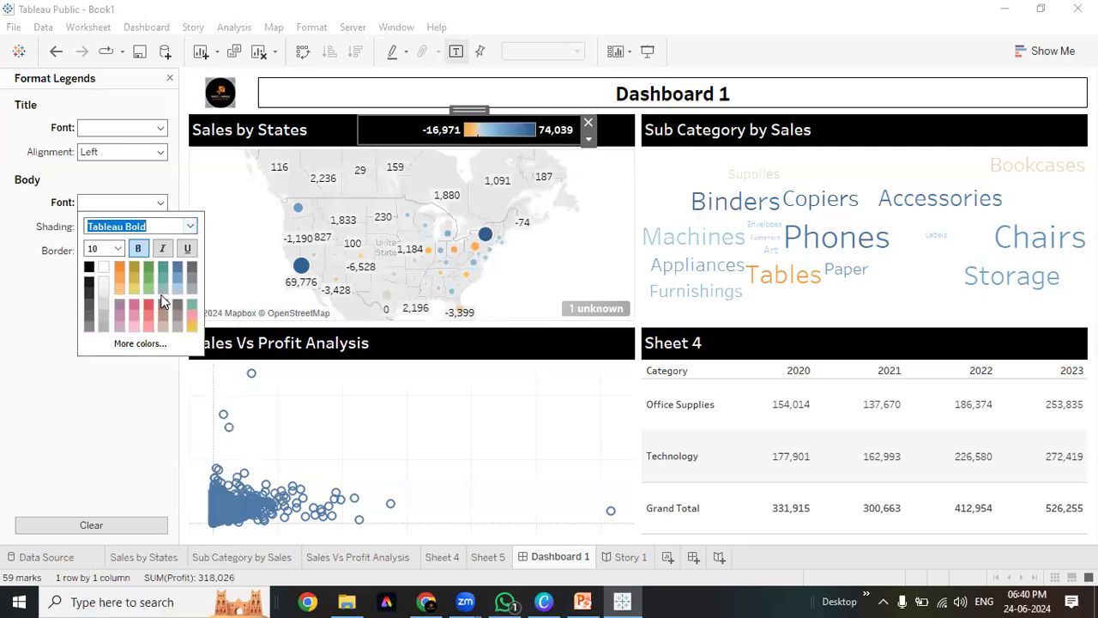
pyautogui.click(109, 408)
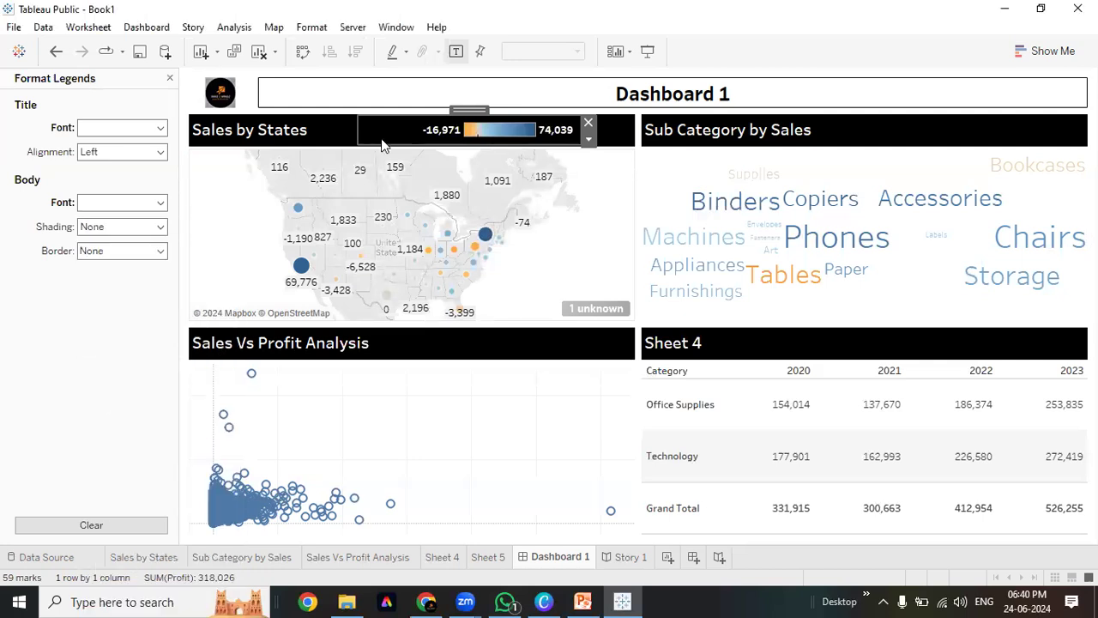
pyautogui.moveTo(446, 132); pyautogui.dragTo(412, 131)
pyautogui.moveTo(490, 108); pyautogui.dragTo(540, 108)
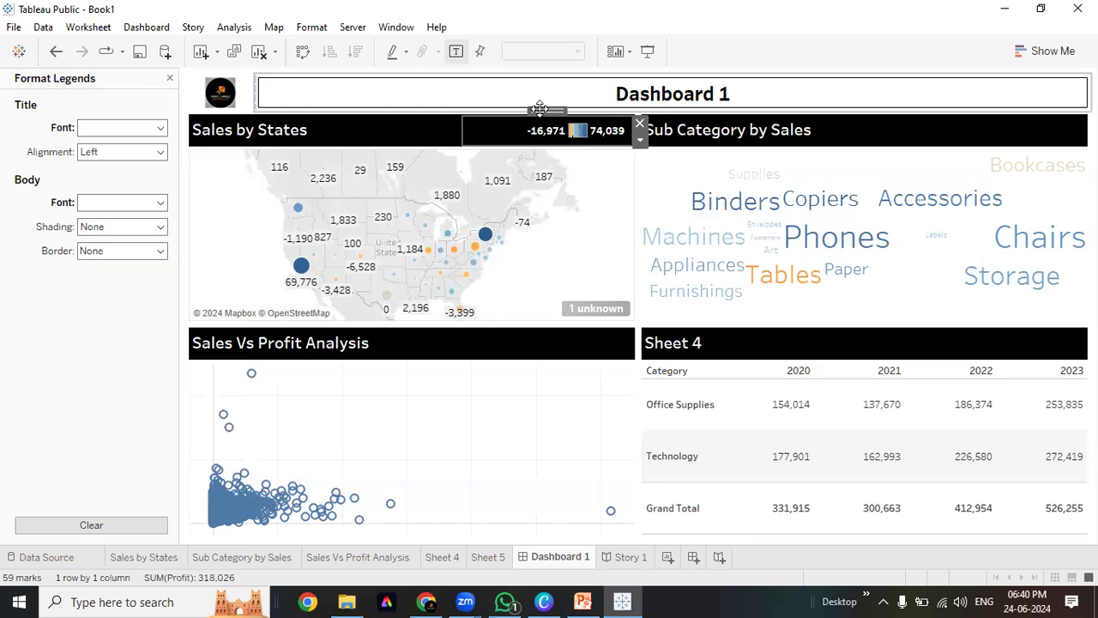
# Add a text object reading 'Profit' in Tableau Bold, bold, black
pyautogui.click(169, 78)
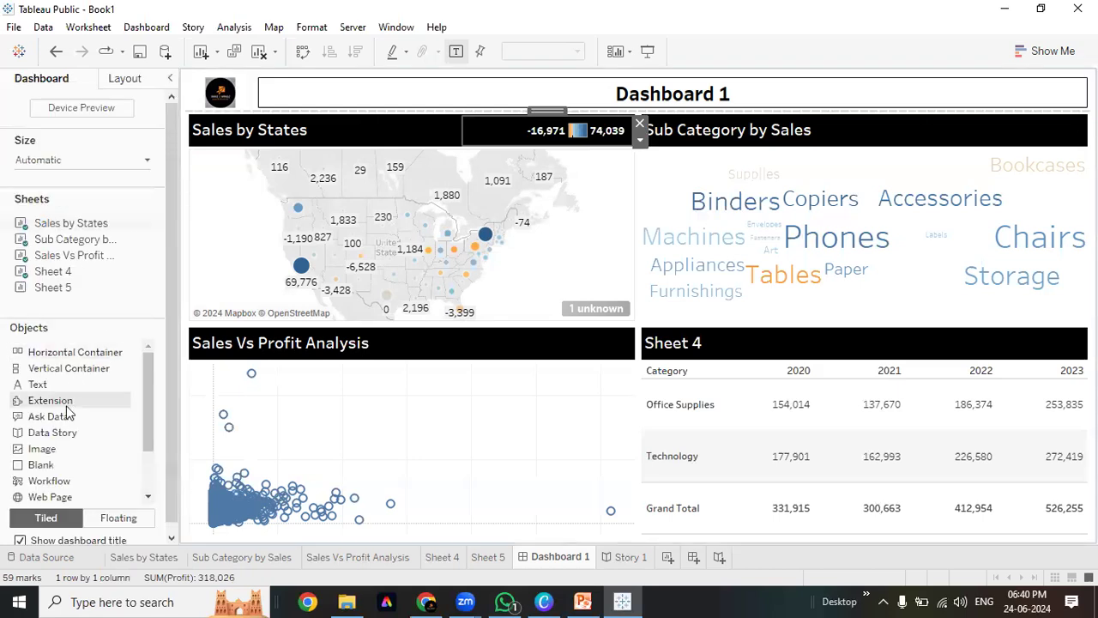
pyautogui.doubleClick(38, 384)
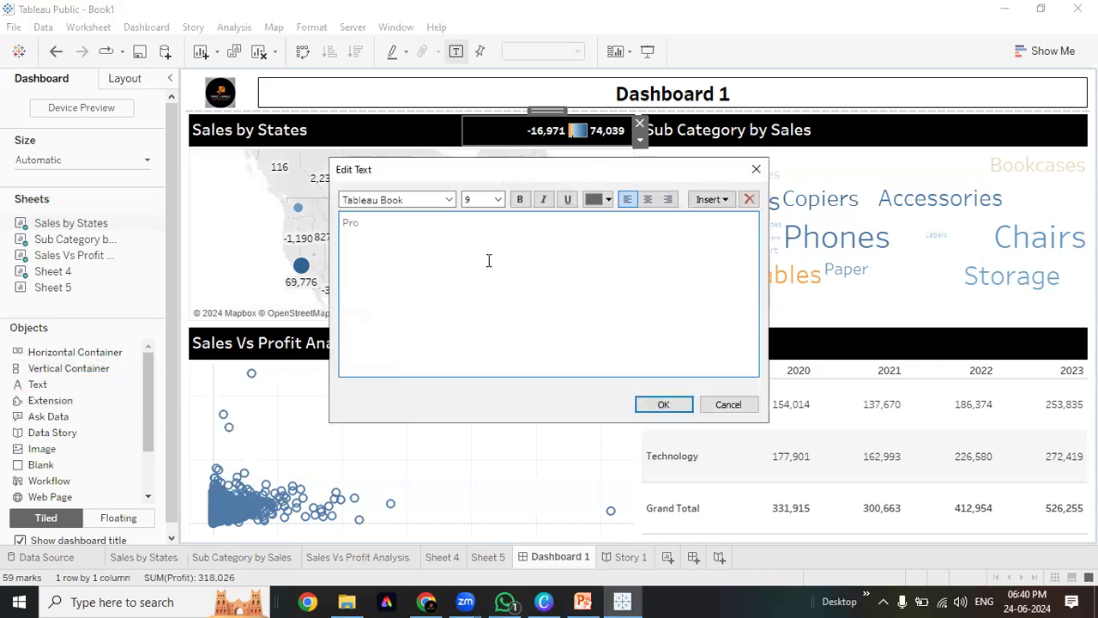
pyautogui.hotkey('ctrl', 'a')
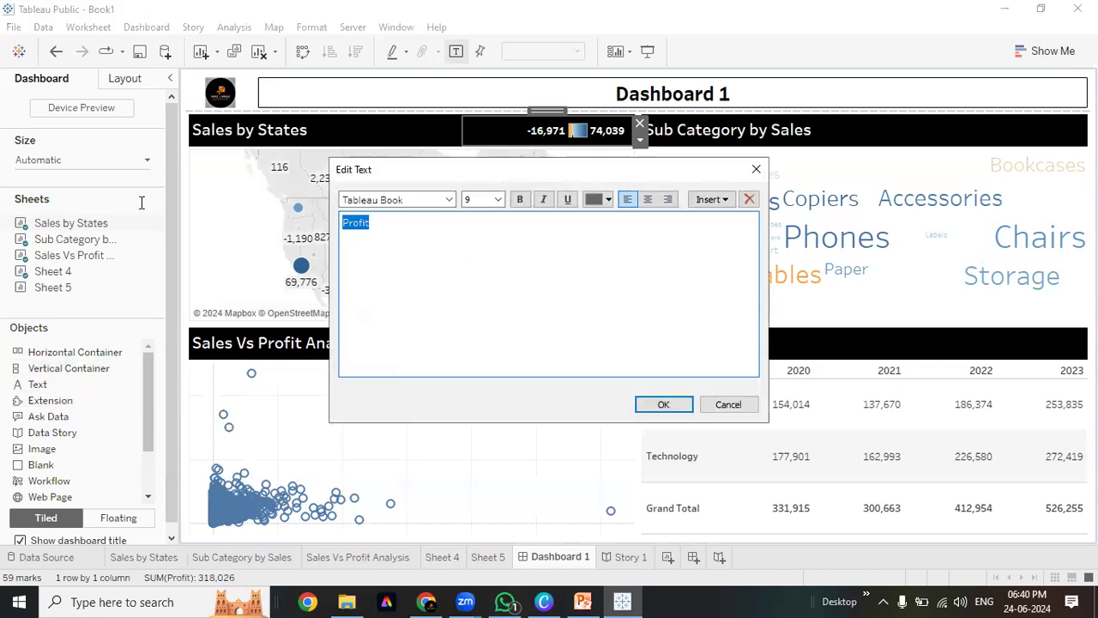
pyautogui.click(448, 199)
pyautogui.click(426, 274)
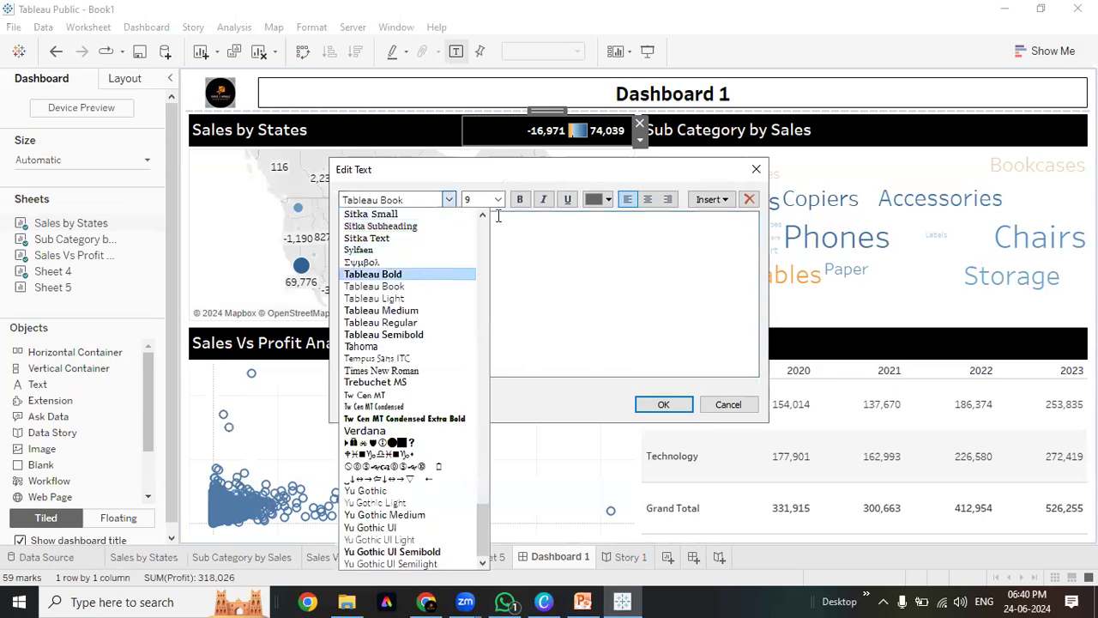
pyautogui.click(522, 199)
pyautogui.click(607, 203)
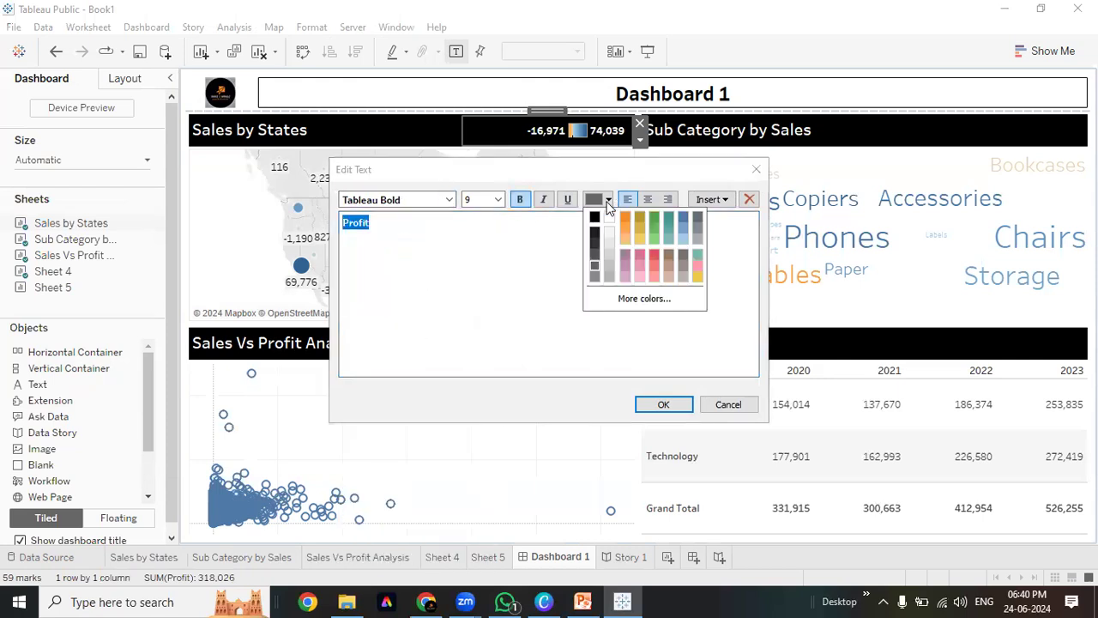
pyautogui.click(595, 217)
pyautogui.click(663, 404)
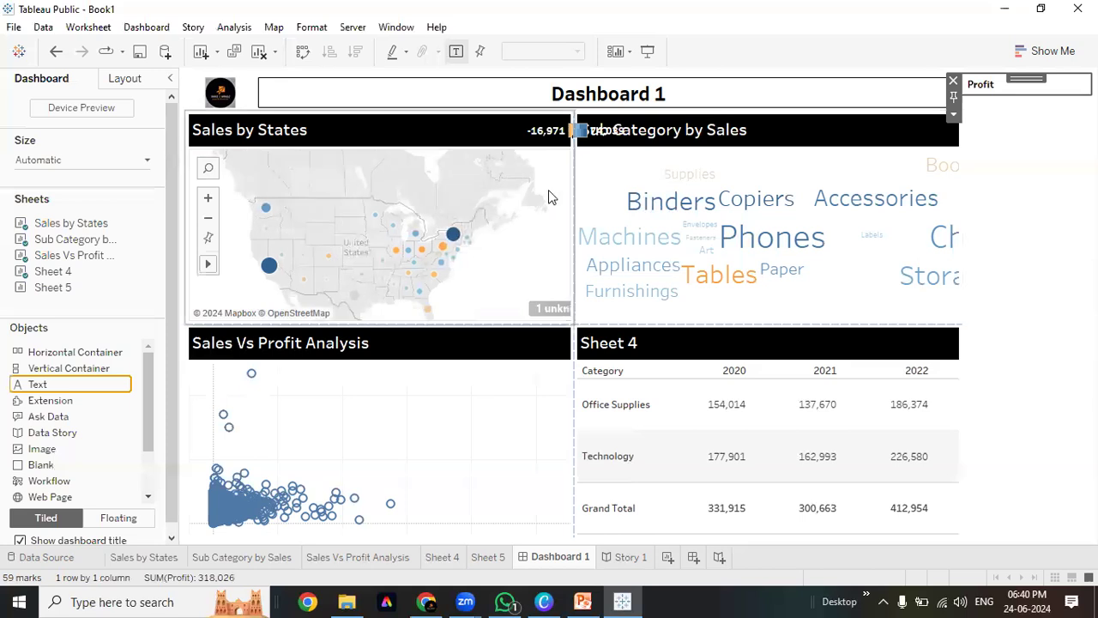
# Make the Profit text object floating and place it, shrunk, above the map
pyautogui.click(953, 113)
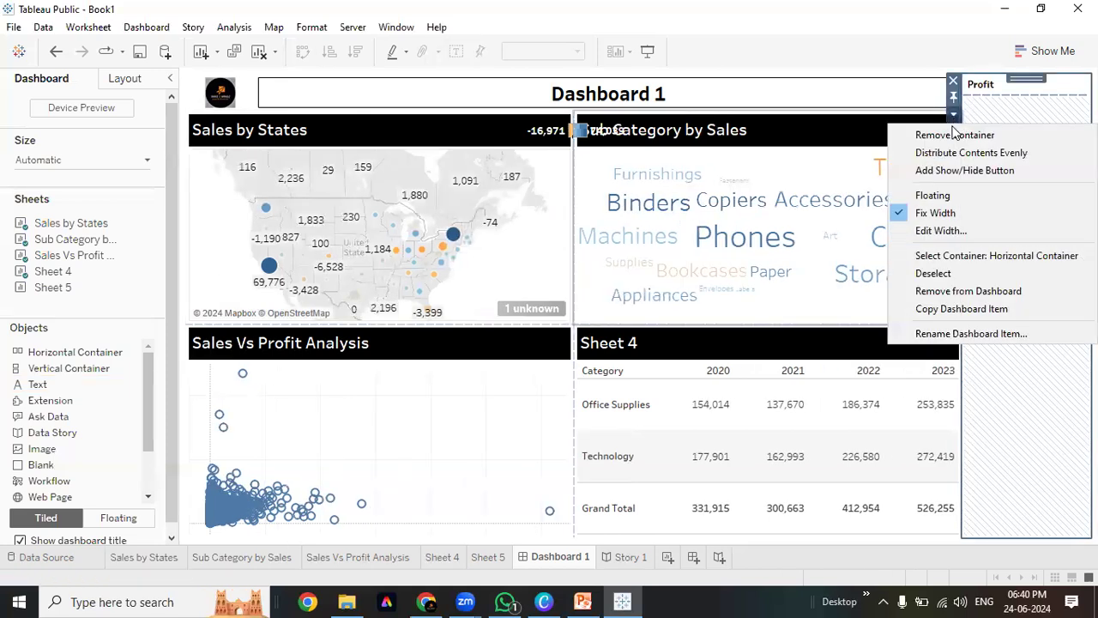
pyautogui.click(951, 196)
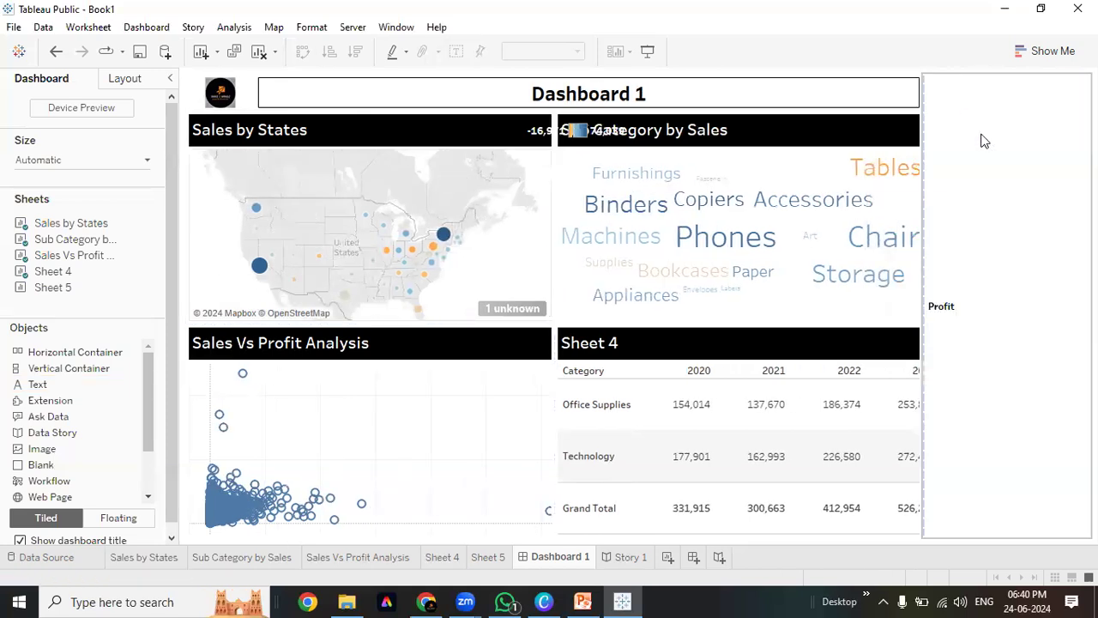
pyautogui.click(915, 113)
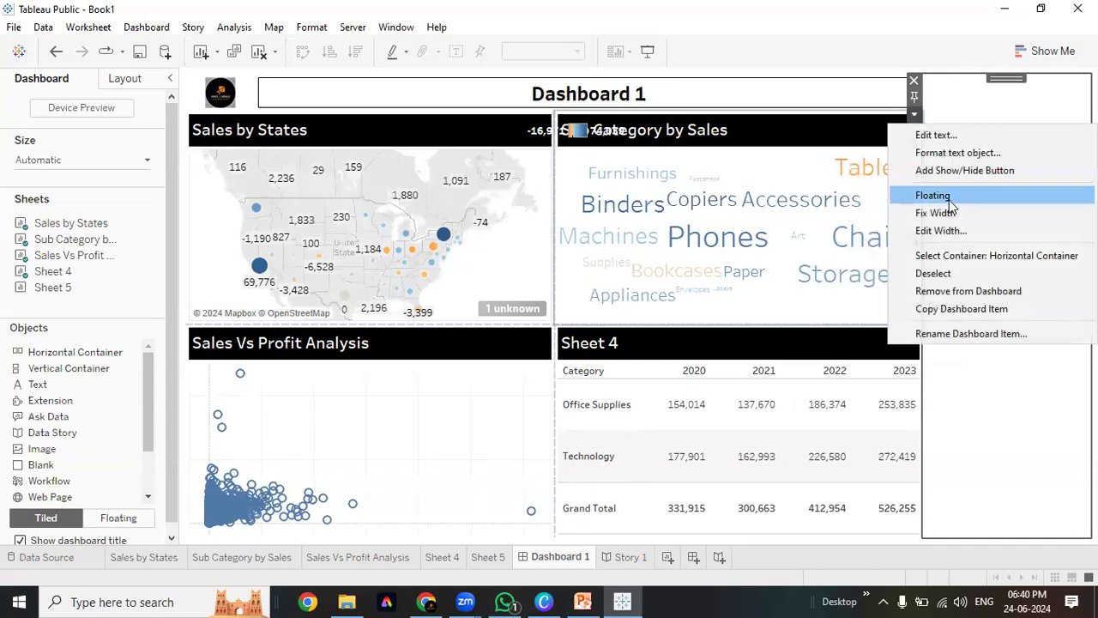
pyautogui.click(925, 192)
pyautogui.moveTo(946, 87); pyautogui.dragTo(481, 106)
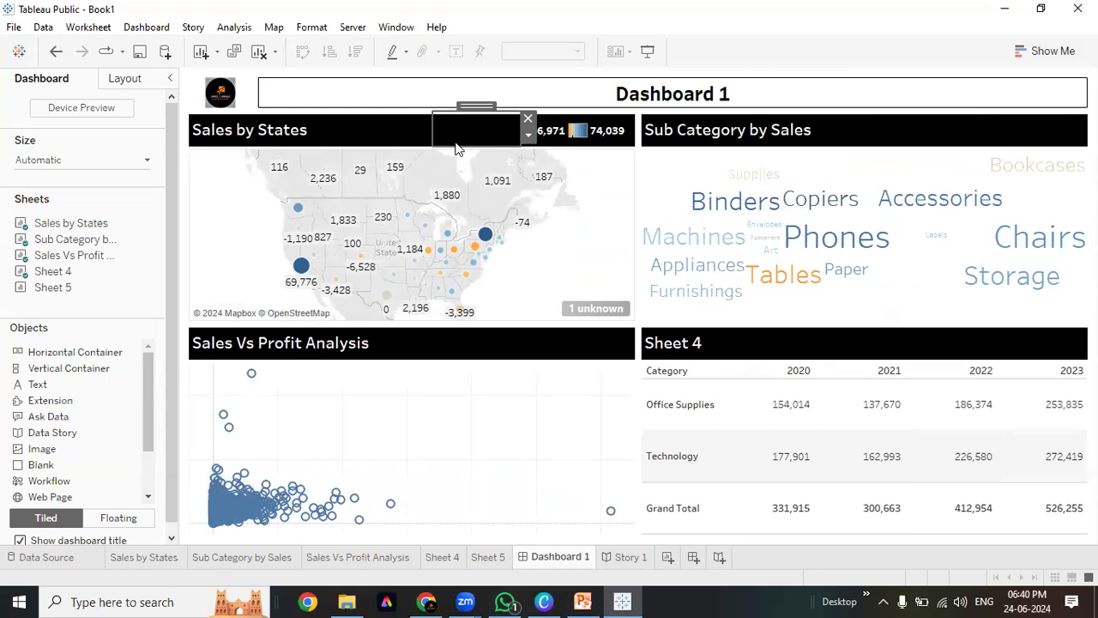
pyautogui.moveTo(457, 144); pyautogui.dragTo(444, 116)
pyautogui.moveTo(520, 131); pyautogui.dragTo(483, 138)
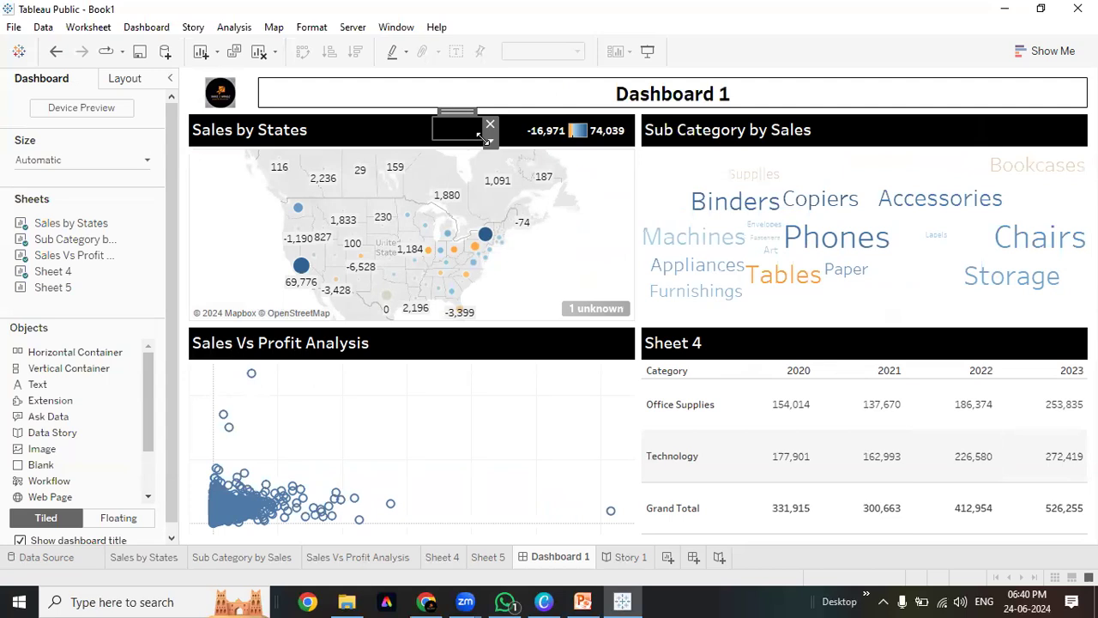
# Centre the text object horizontally and vertically, undoing an accidental removal of it
pyautogui.click(490, 142)
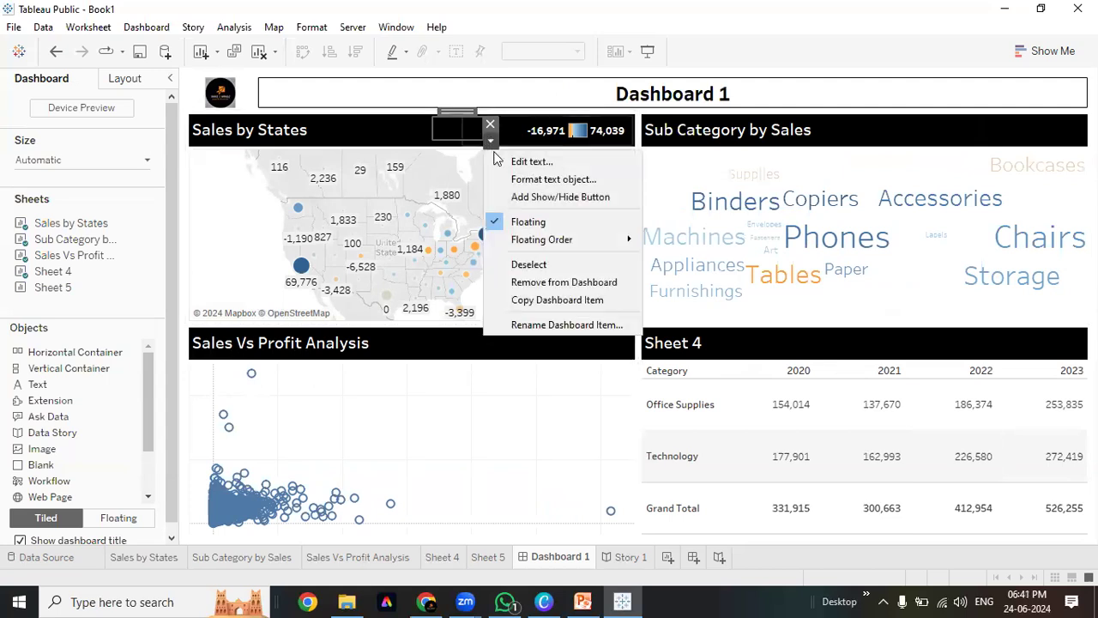
pyautogui.click(567, 178)
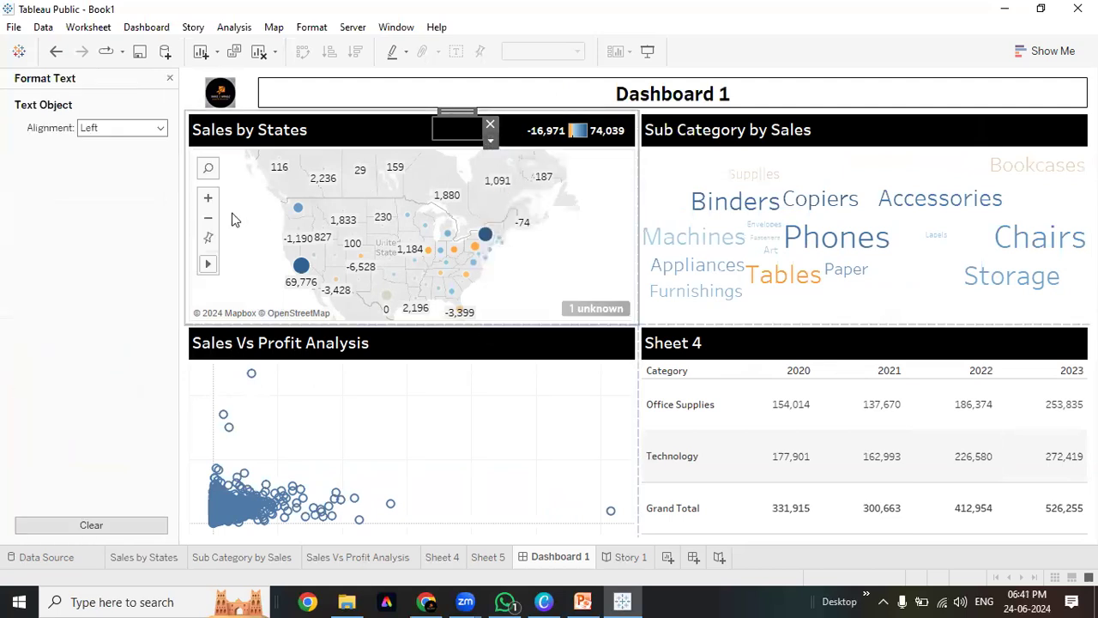
pyautogui.click(161, 127)
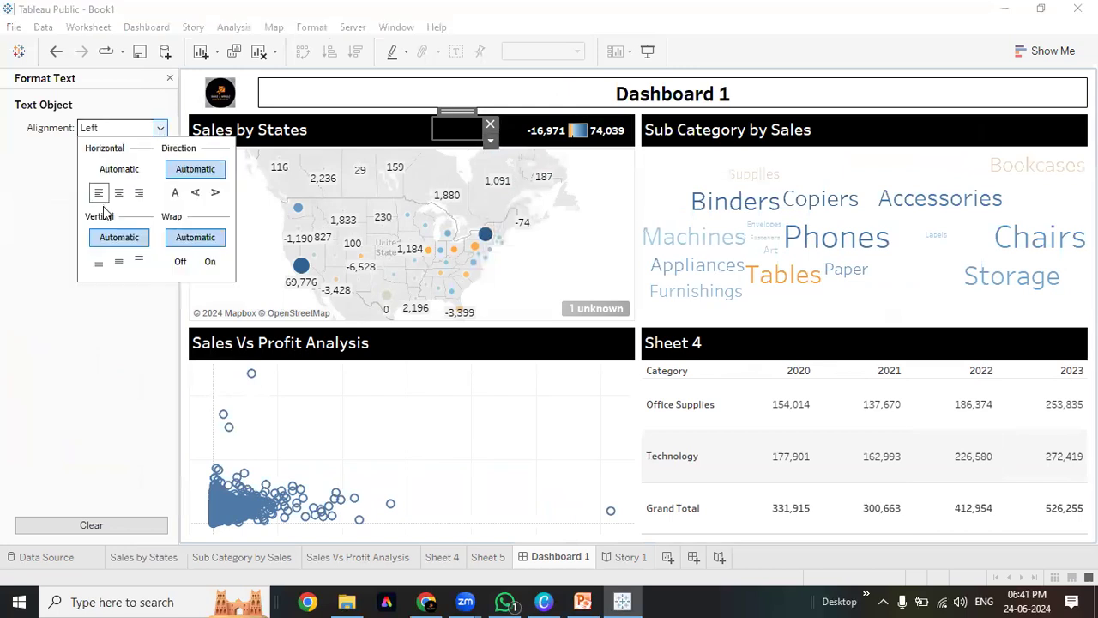
pyautogui.click(118, 192)
pyautogui.click(118, 260)
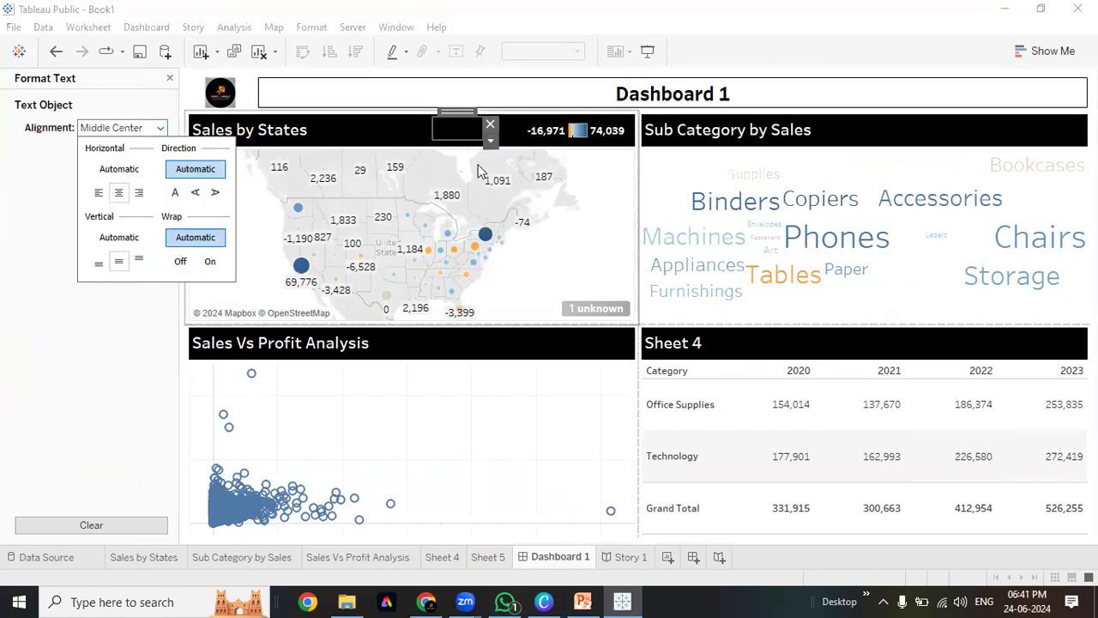
pyautogui.click(388, 127)
pyautogui.click(476, 131)
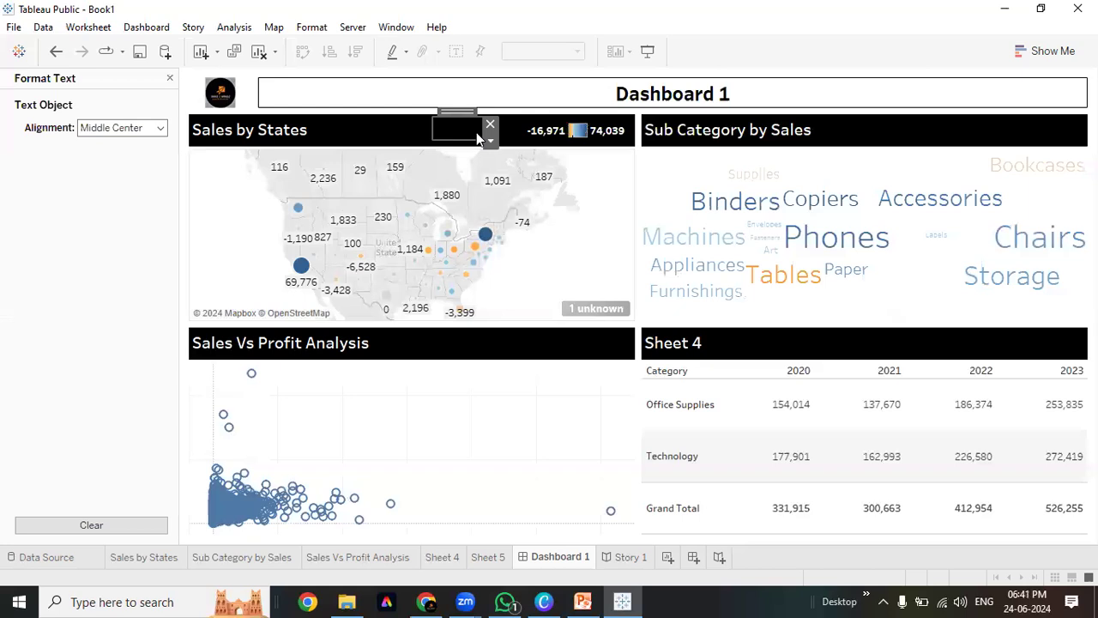
pyautogui.click(490, 125)
pyautogui.click(447, 131)
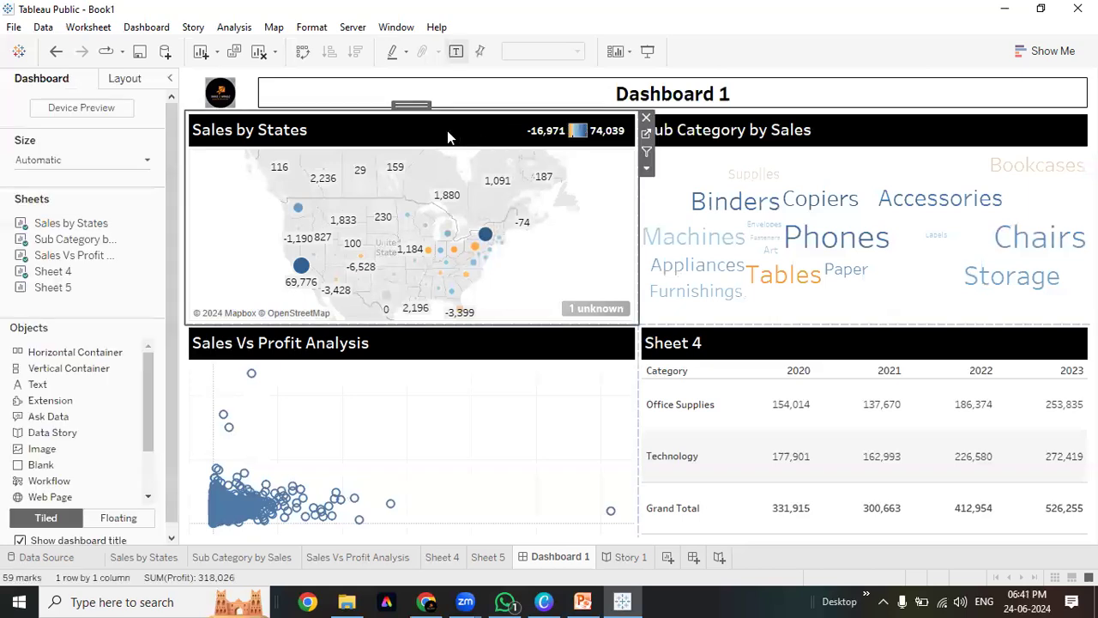
pyautogui.hotkey('ctrl', 'z')
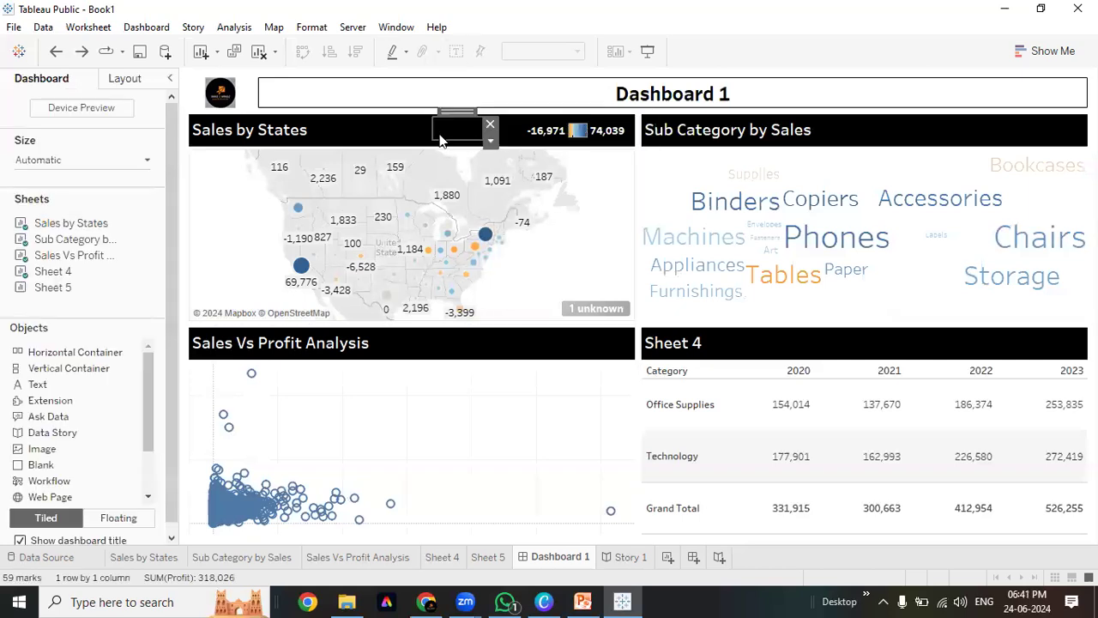
# Recolour the Profit text white and move the label beside the map's colour legend
pyautogui.click(490, 143)
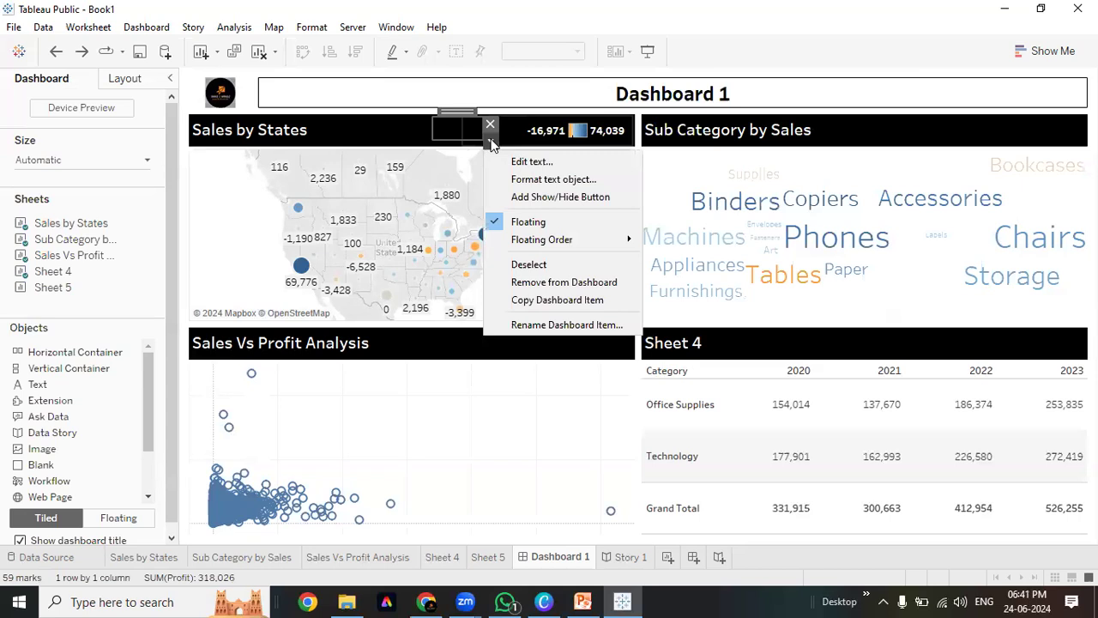
pyautogui.click(530, 162)
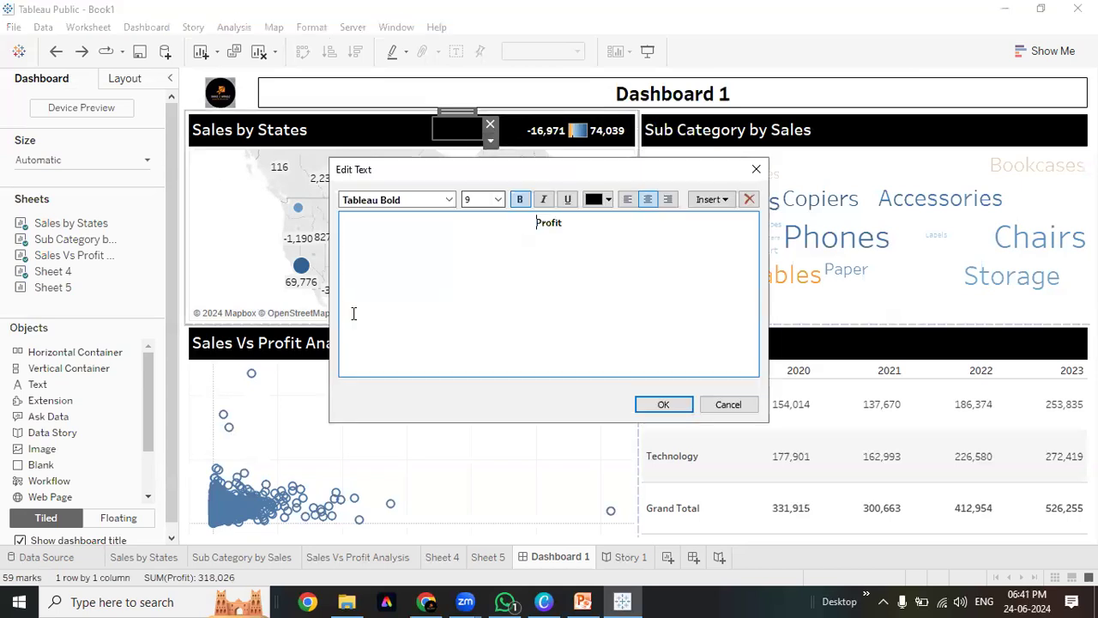
pyautogui.moveTo(582, 230); pyautogui.dragTo(449, 214)
pyautogui.click(598, 199)
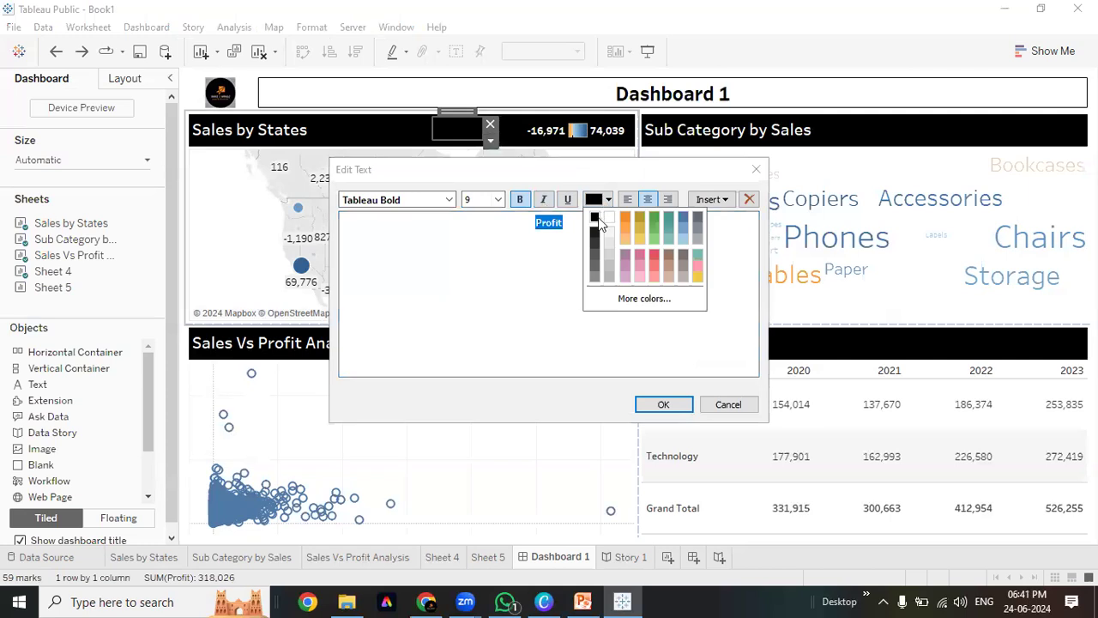
pyautogui.click(609, 218)
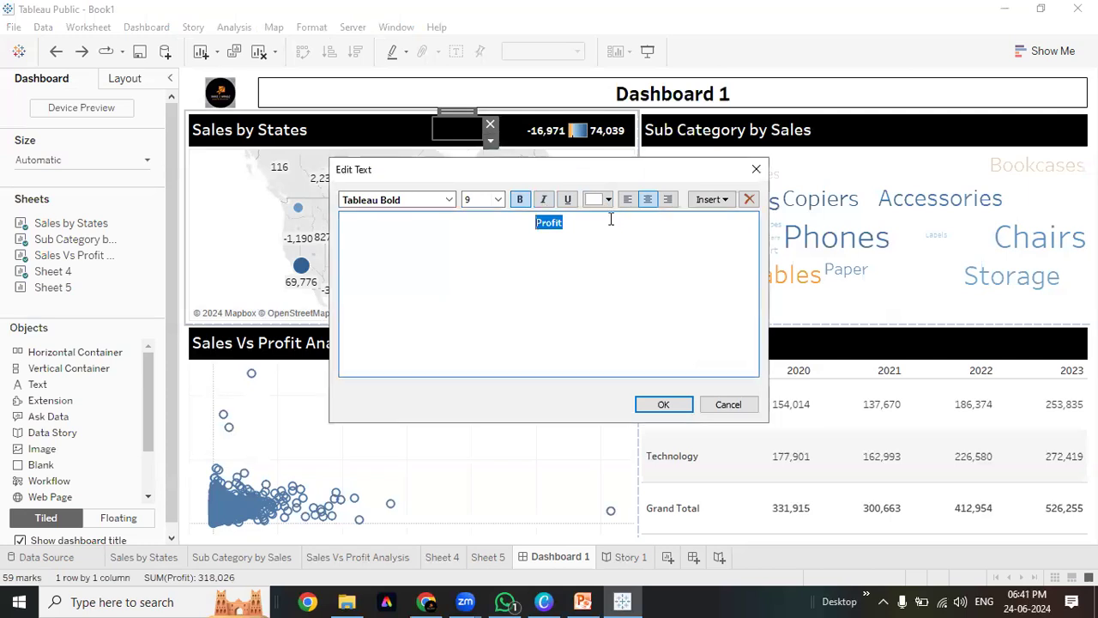
pyautogui.click(663, 404)
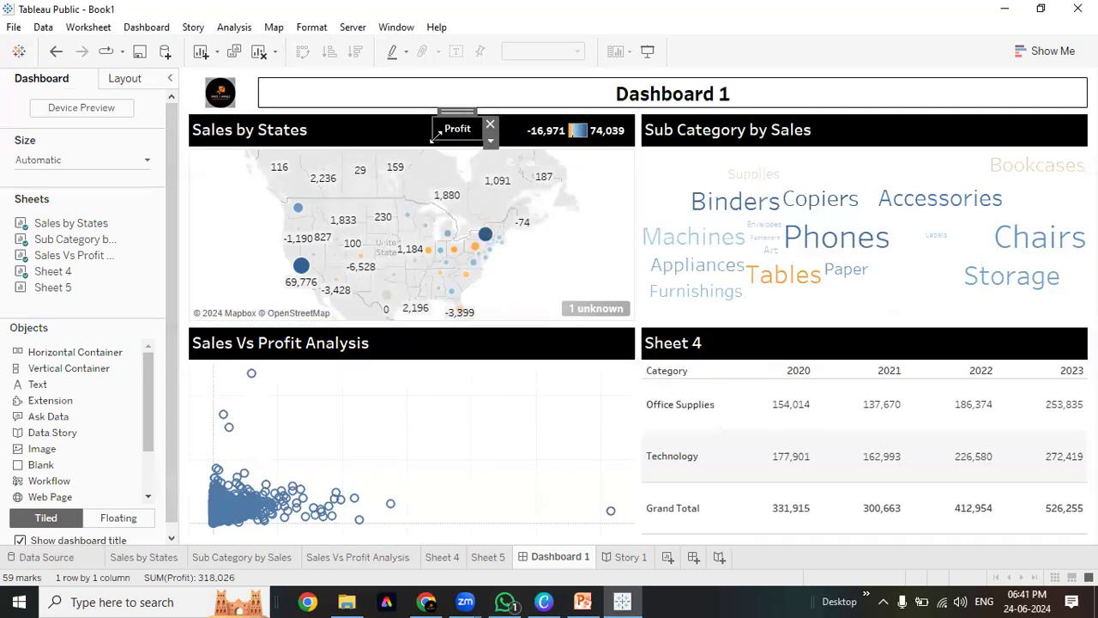
pyautogui.moveTo(457, 143); pyautogui.dragTo(510, 127)
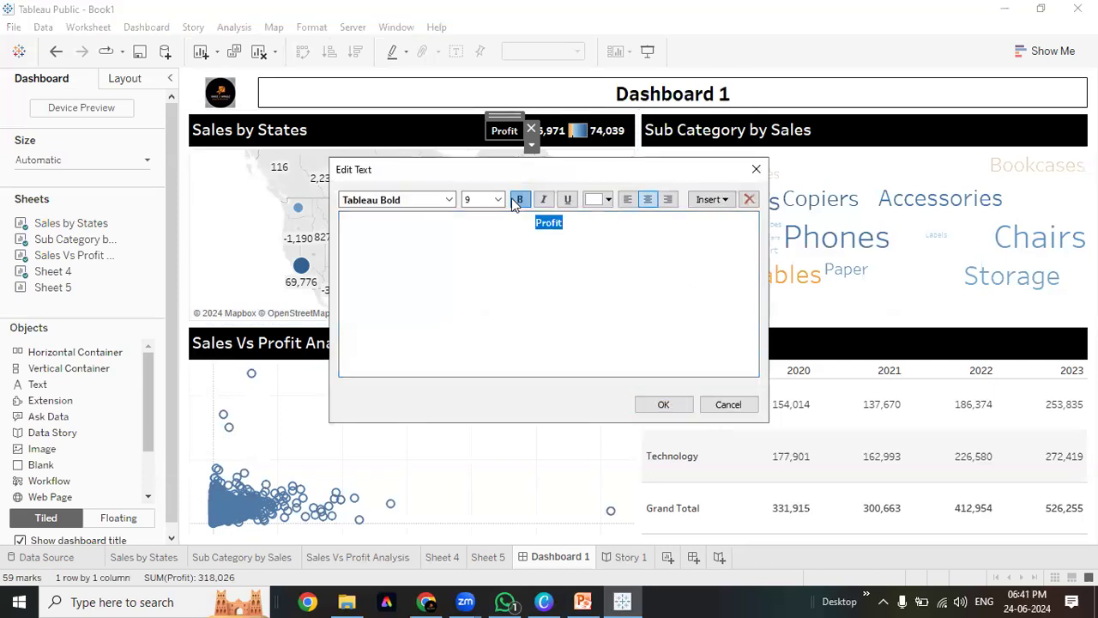
pyautogui.click(664, 405)
pyautogui.click(304, 142)
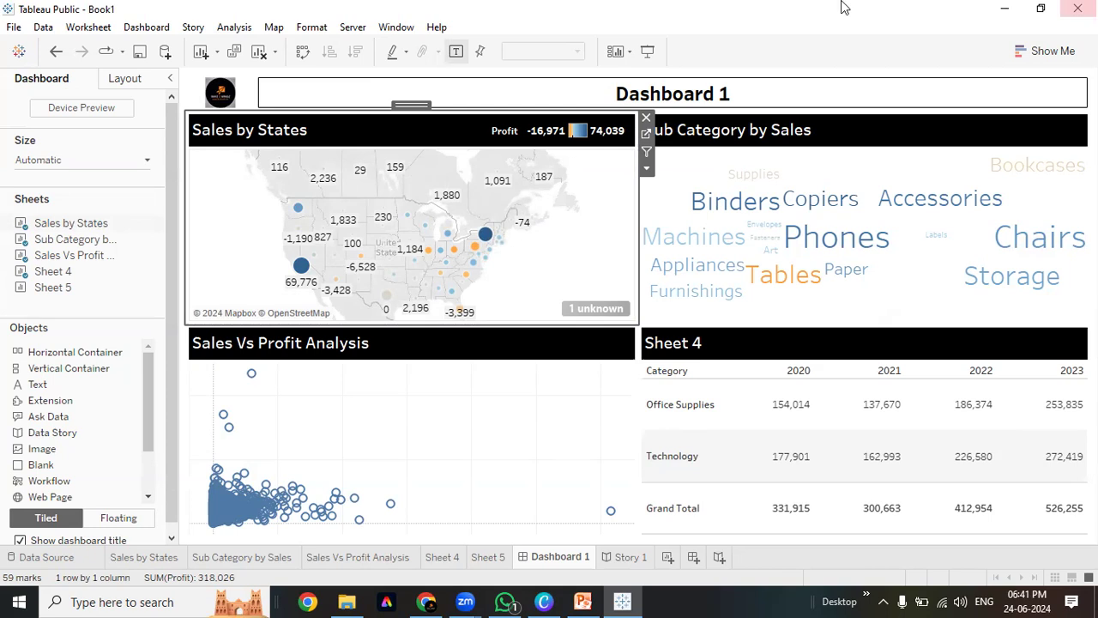
# Show the Profit colour legend for the Sub Category by Sales sheet
pyautogui.click(916, 146)
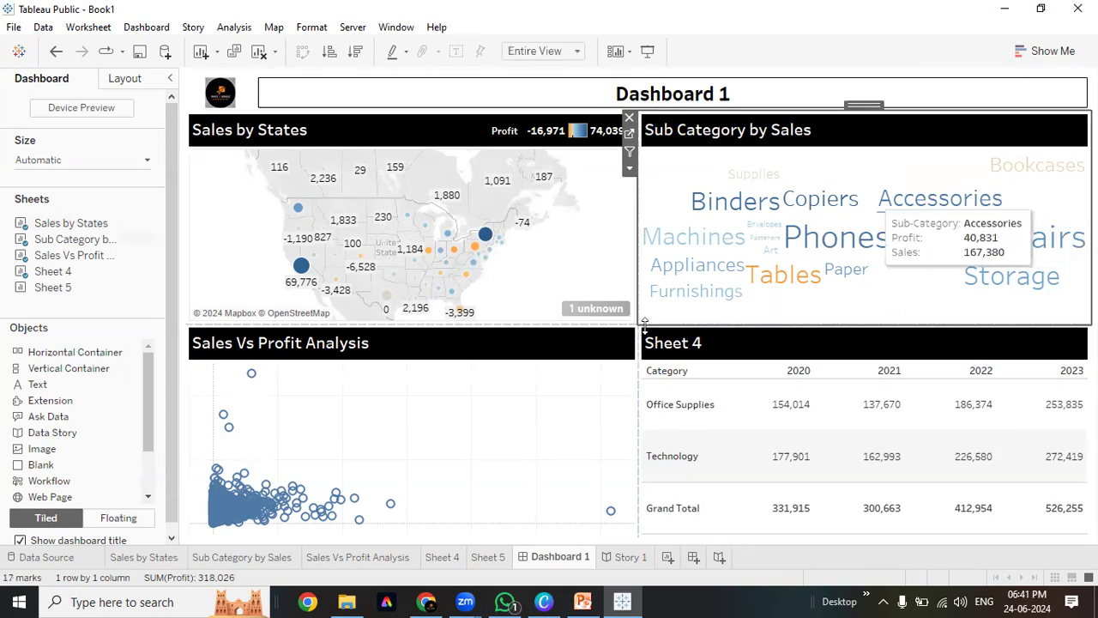
pyautogui.click(532, 345)
pyautogui.click(780, 341)
pyautogui.click(878, 127)
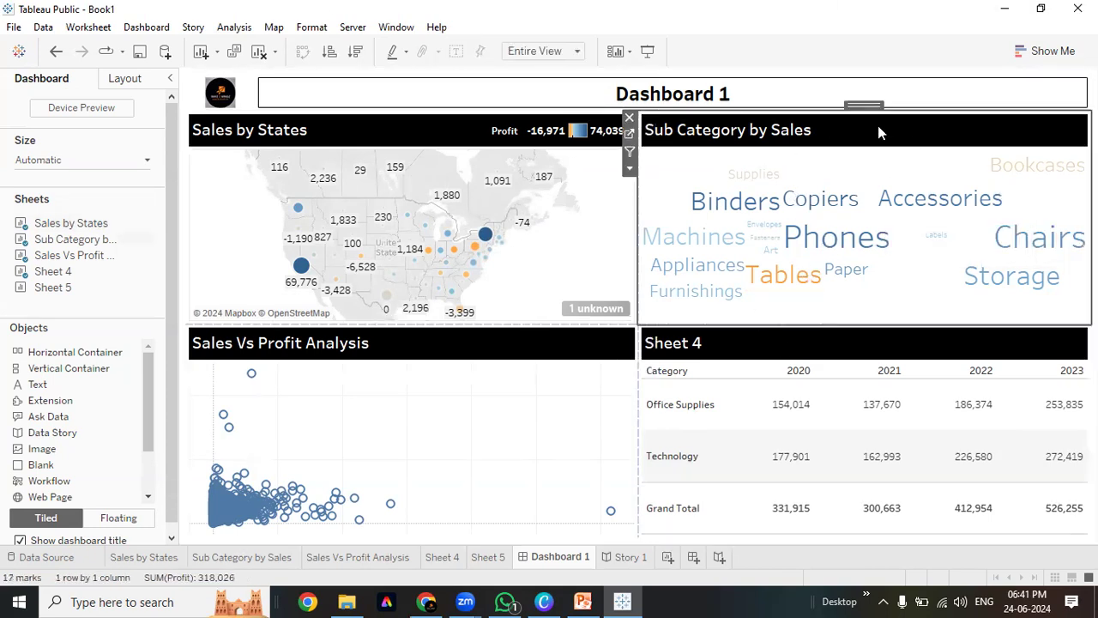
pyautogui.click(629, 169)
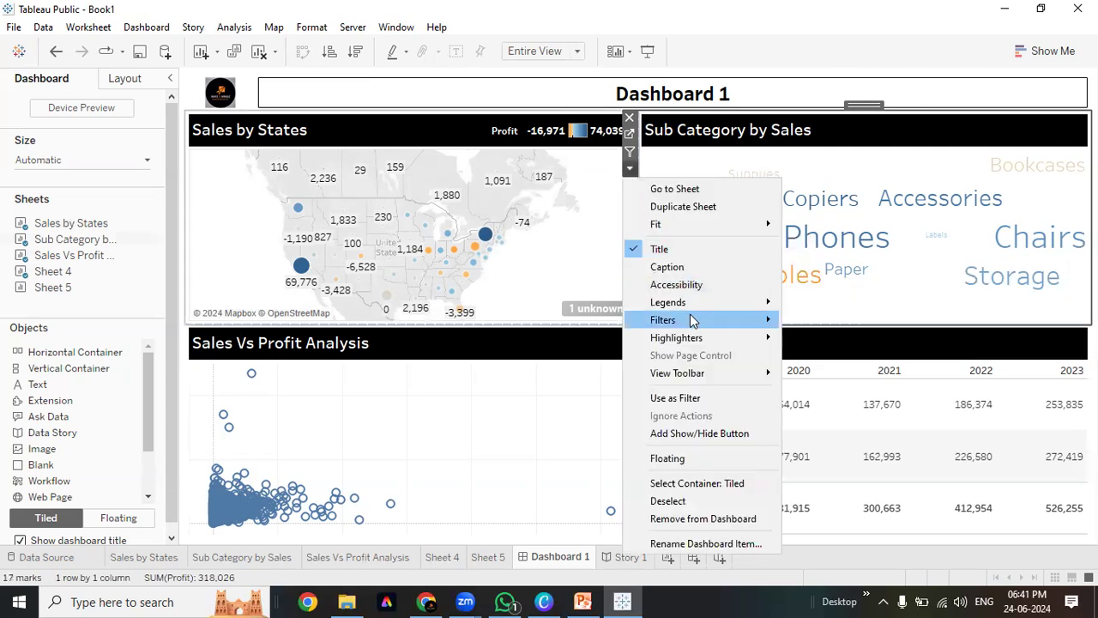
pyautogui.click(824, 309)
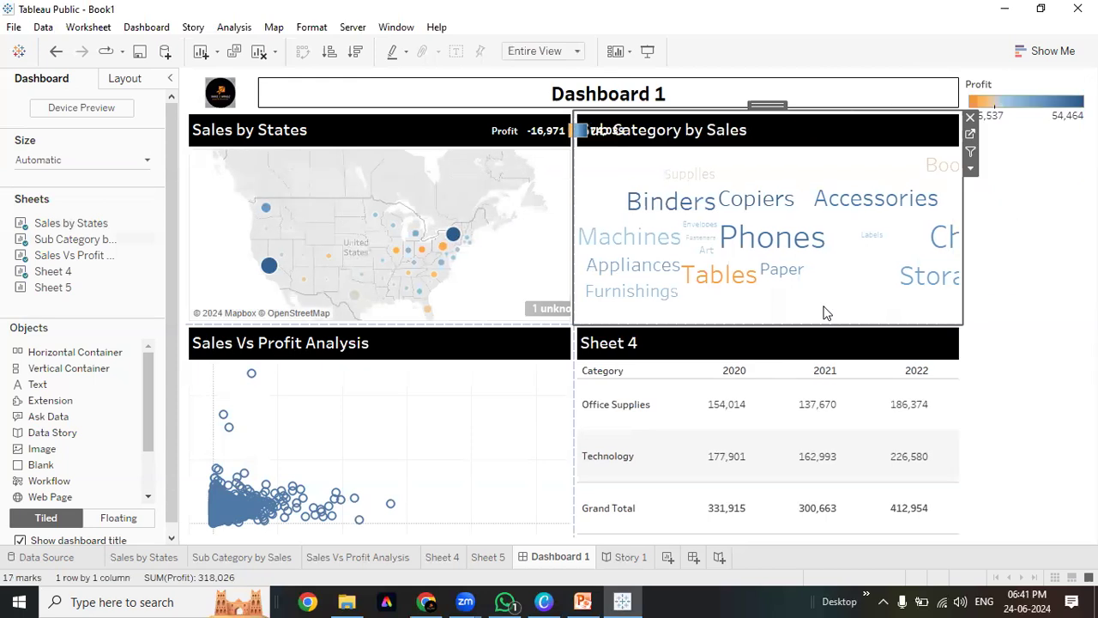
# Make the legend horizontal and floating, placed as a thin strip at the panel's top-right
pyautogui.click(953, 114)
pyautogui.click(962, 135)
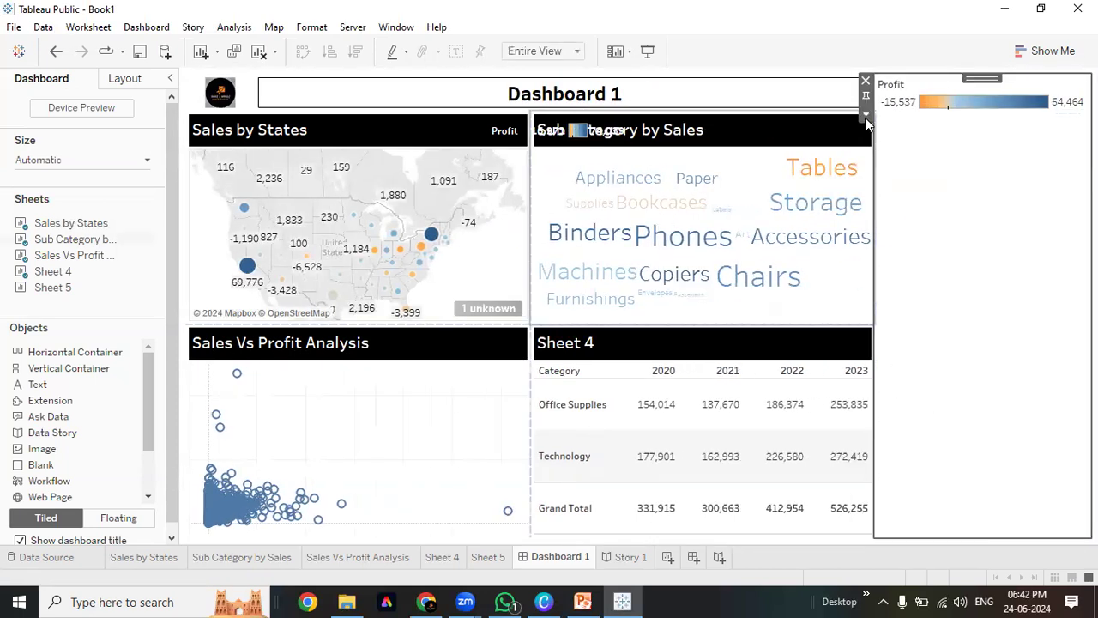
pyautogui.click(865, 113)
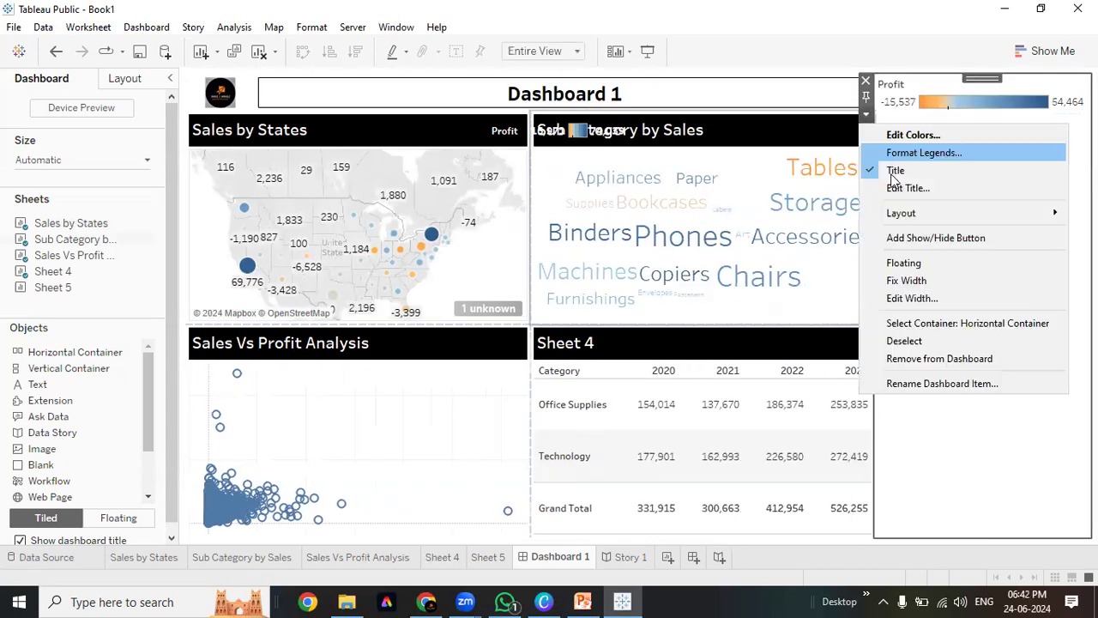
pyautogui.click(908, 263)
pyautogui.moveTo(923, 105); pyautogui.dragTo(1034, 122)
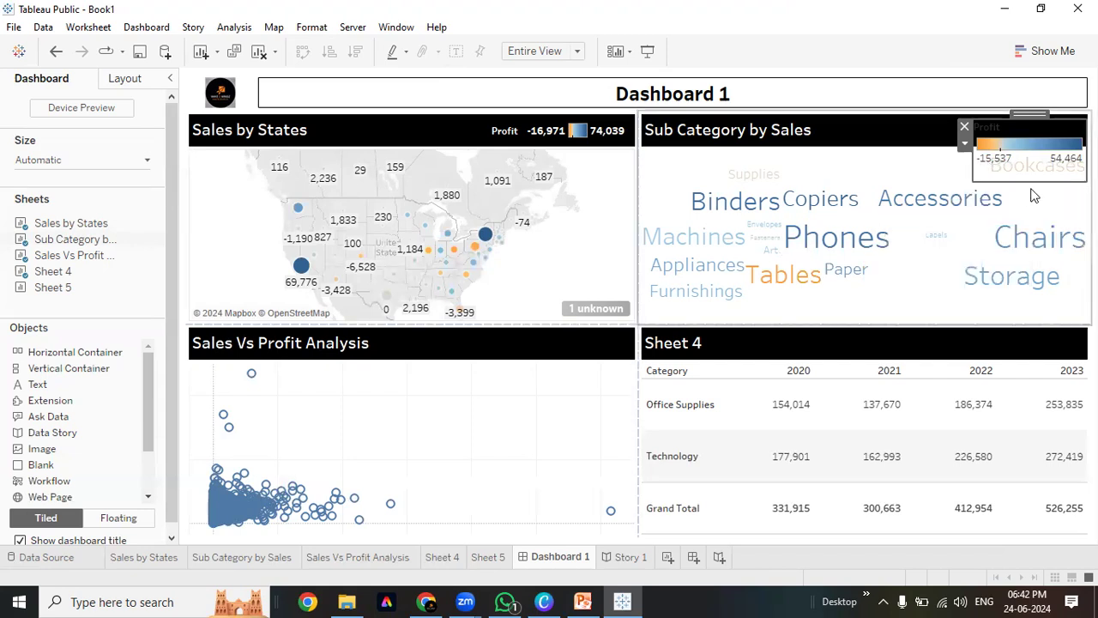
pyautogui.moveTo(1032, 185); pyautogui.dragTo(892, 145)
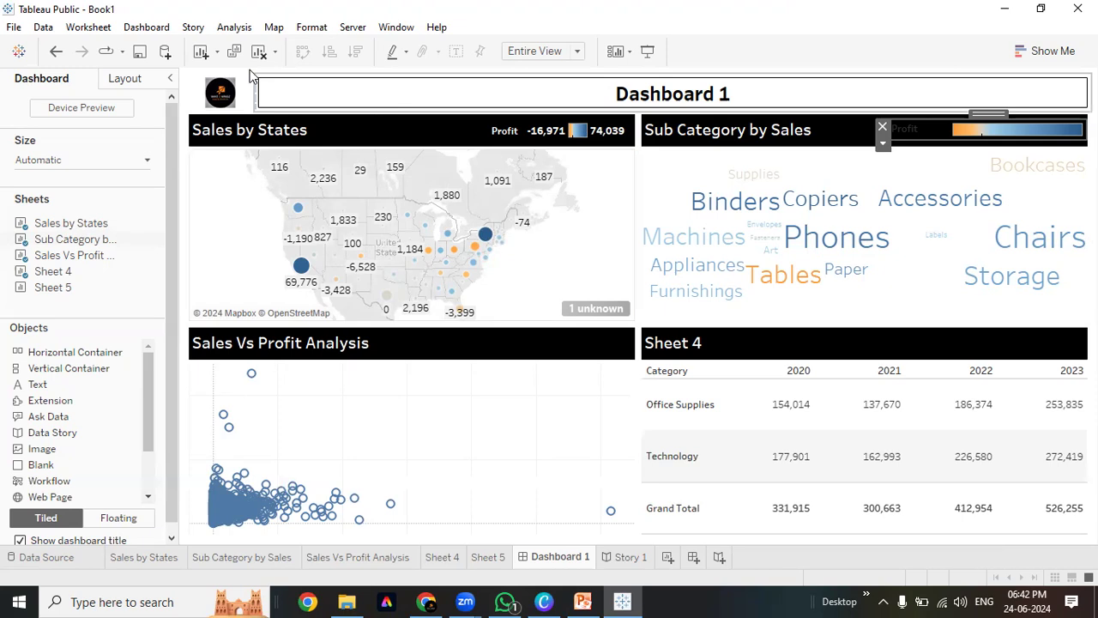
# In Format Dashboard, make text objects bold with Middle Center alignment
pyautogui.click(150, 28)
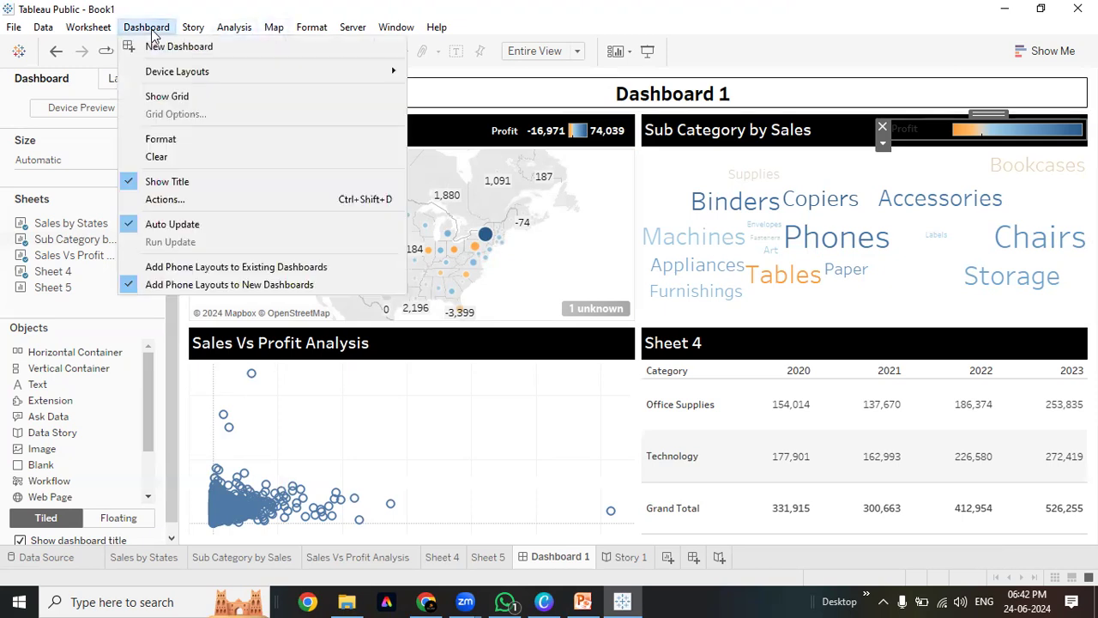
pyautogui.click(169, 141)
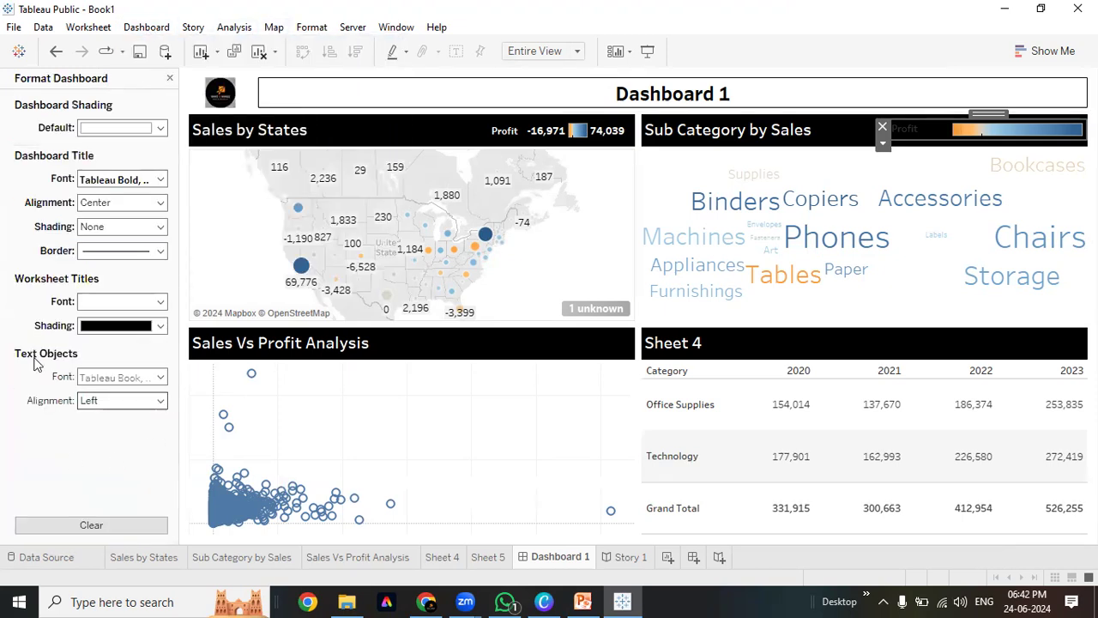
pyautogui.click(160, 377)
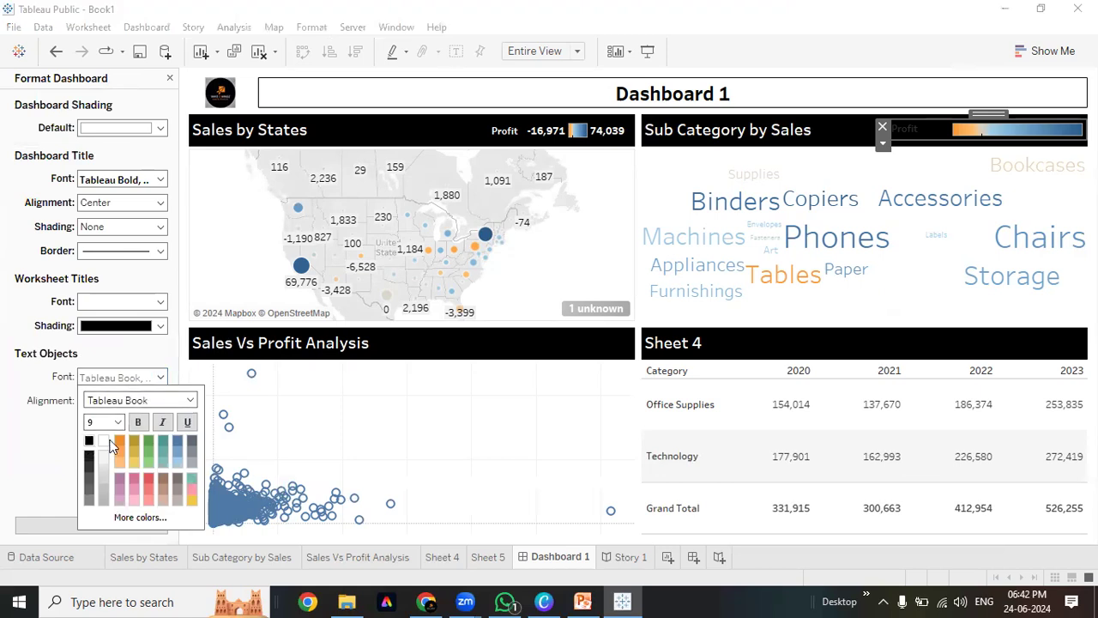
pyautogui.click(138, 422)
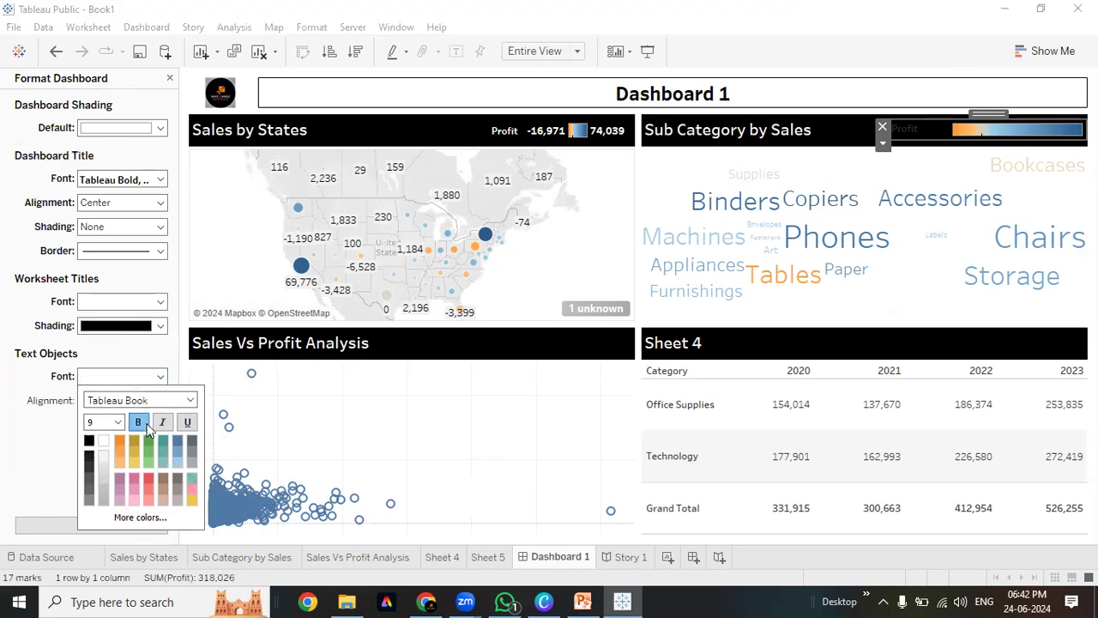
pyautogui.click(141, 402)
pyautogui.click(142, 402)
pyautogui.click(119, 465)
pyautogui.click(119, 534)
pyautogui.click(10, 417)
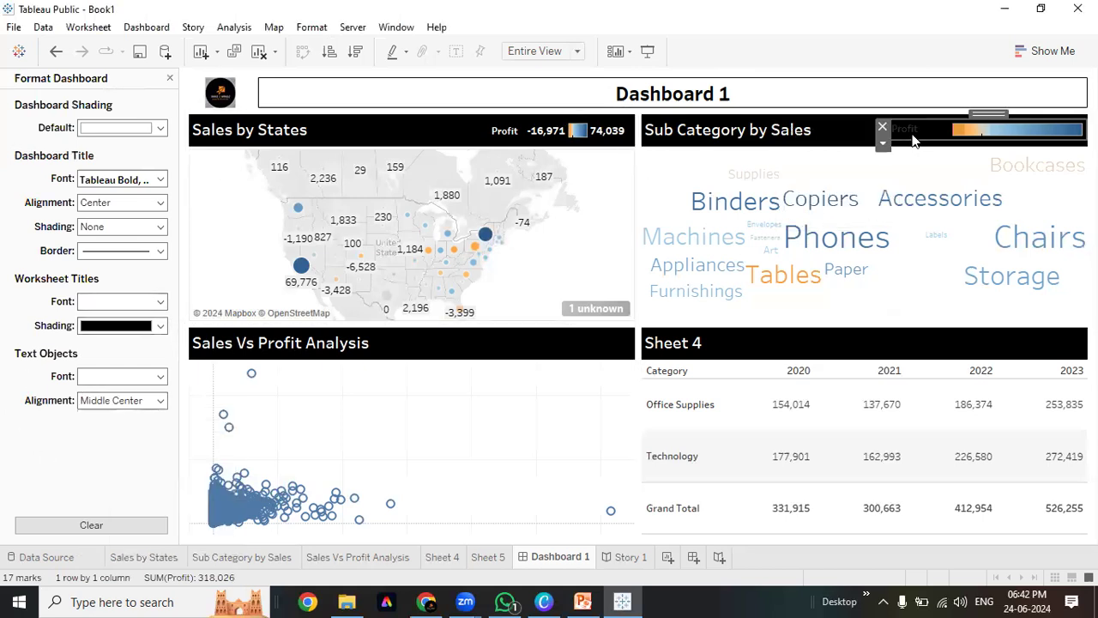
# Set the Dashboard Title font colour to white and close the Format pane
pyautogui.click(94, 227)
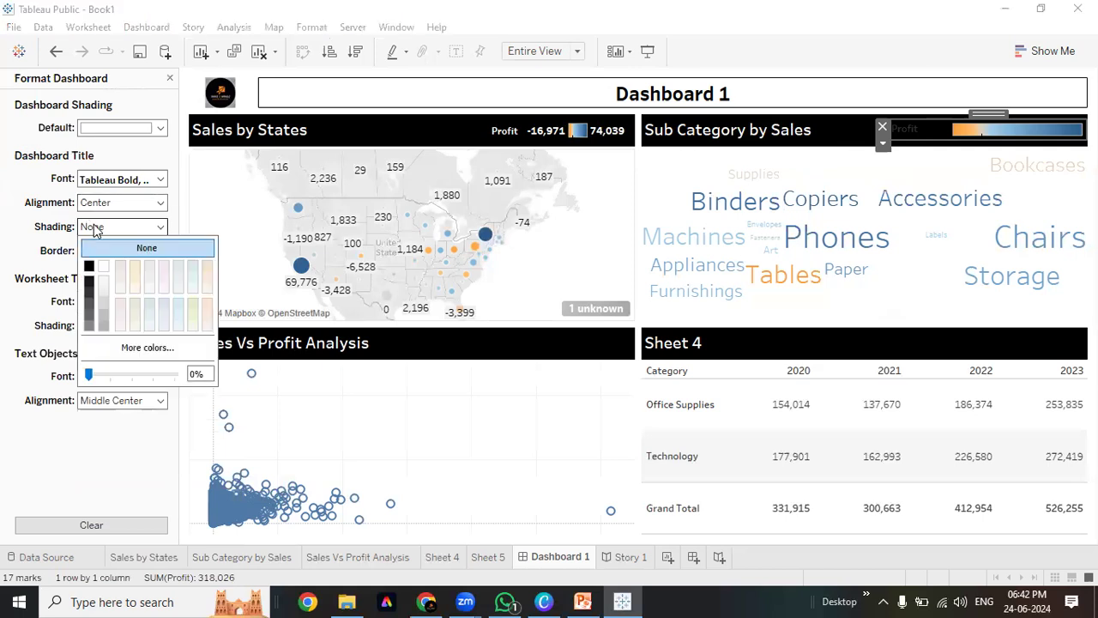
pyautogui.click(120, 180)
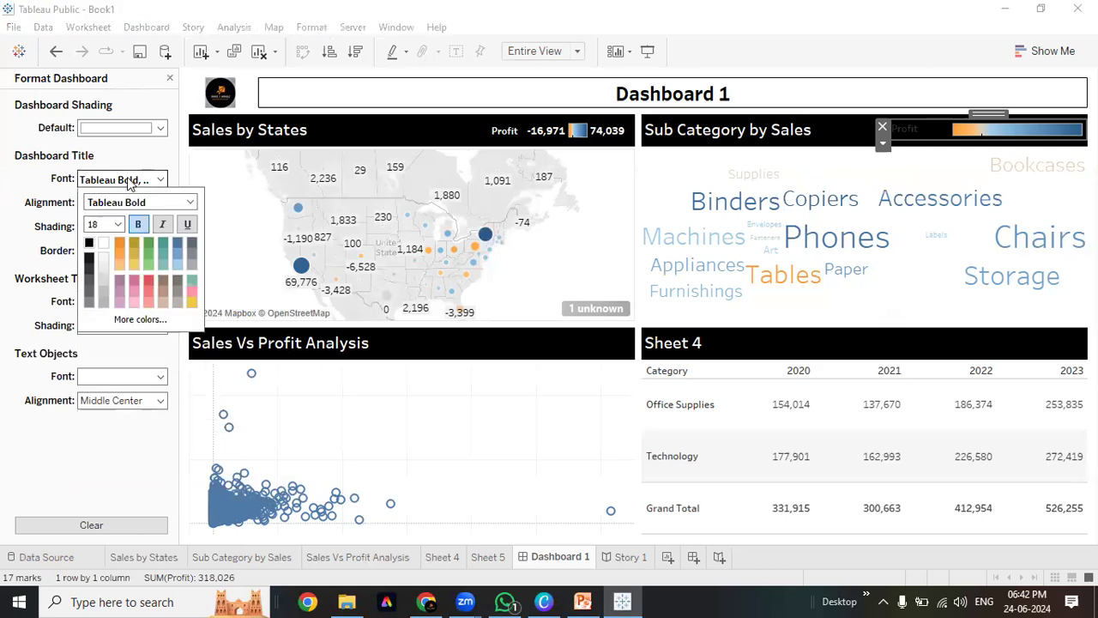
pyautogui.click(105, 246)
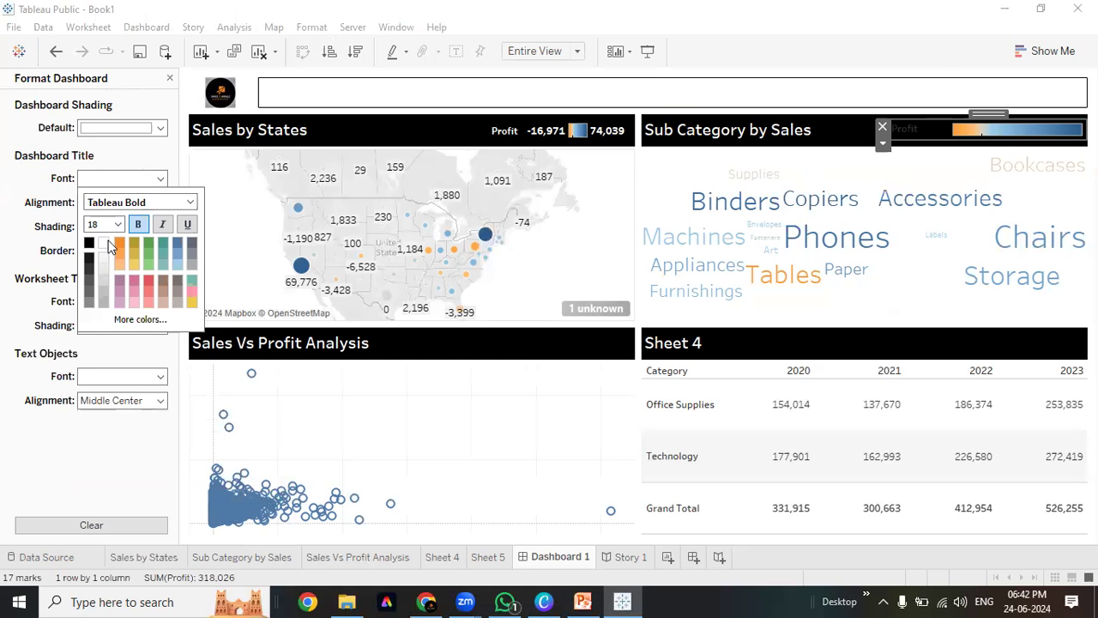
pyautogui.click(3, 260)
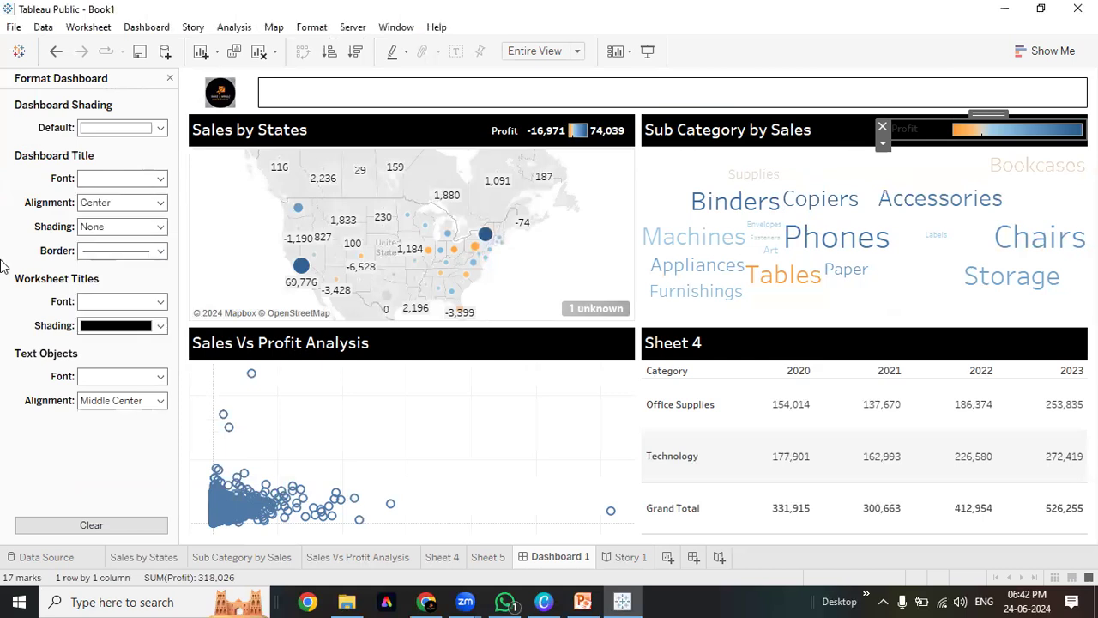
pyautogui.click(159, 303)
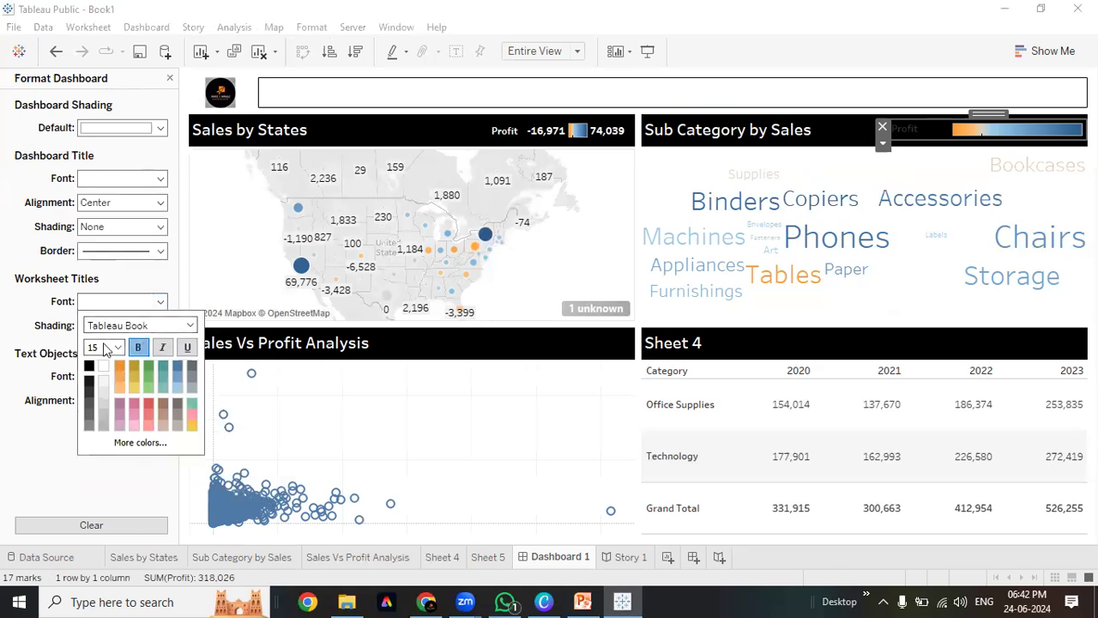
pyautogui.click(5, 306)
pyautogui.click(159, 377)
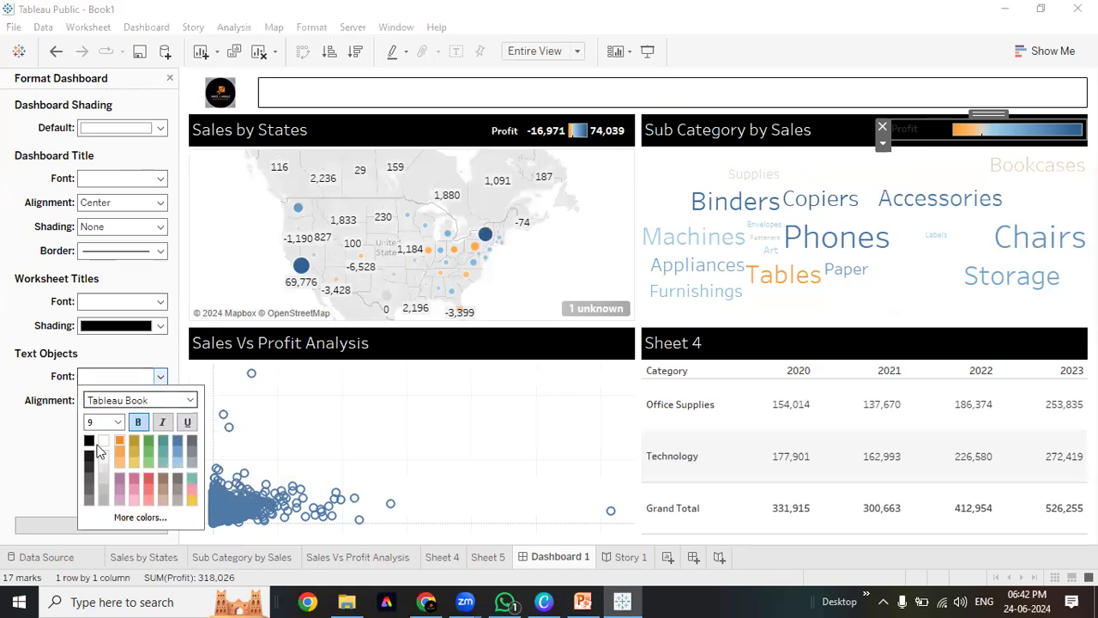
pyautogui.click(2, 376)
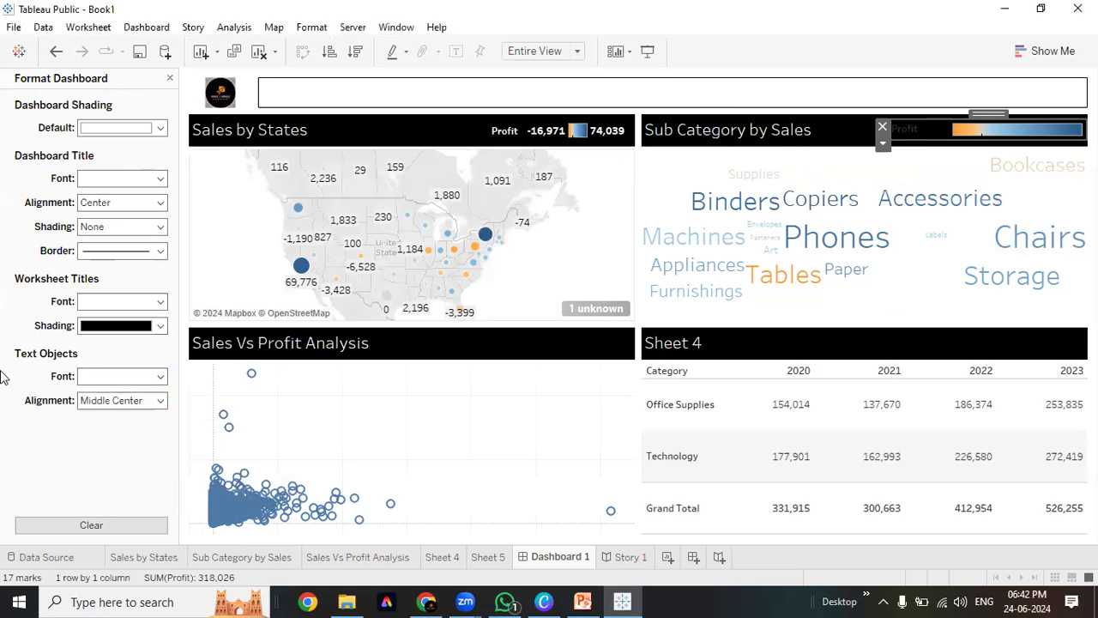
pyautogui.click(92, 400)
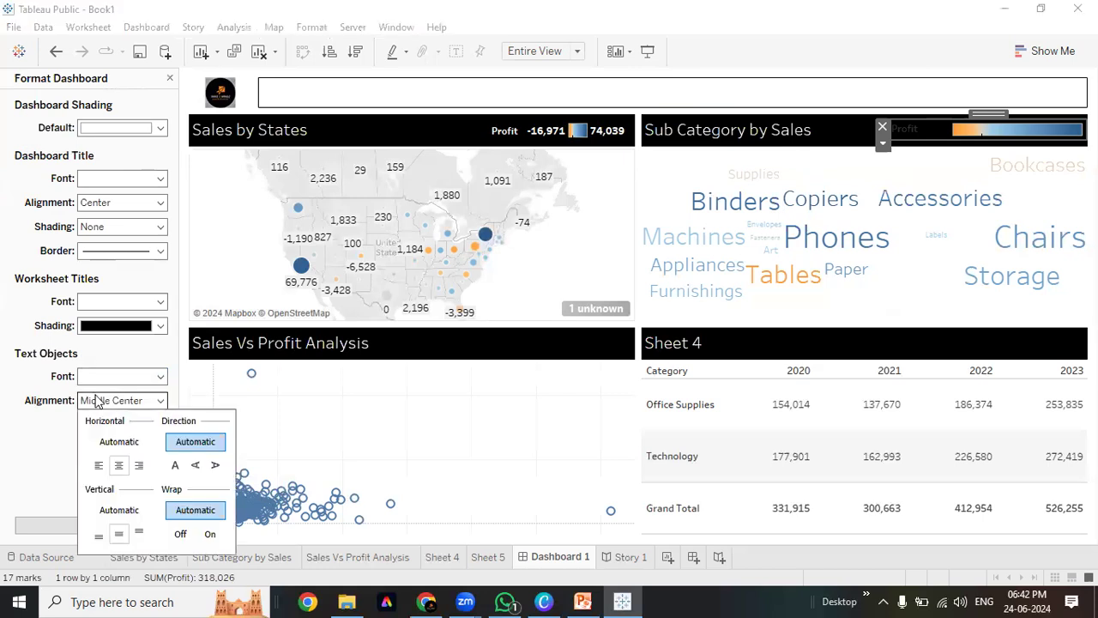
pyautogui.click(18, 300)
pyautogui.click(169, 79)
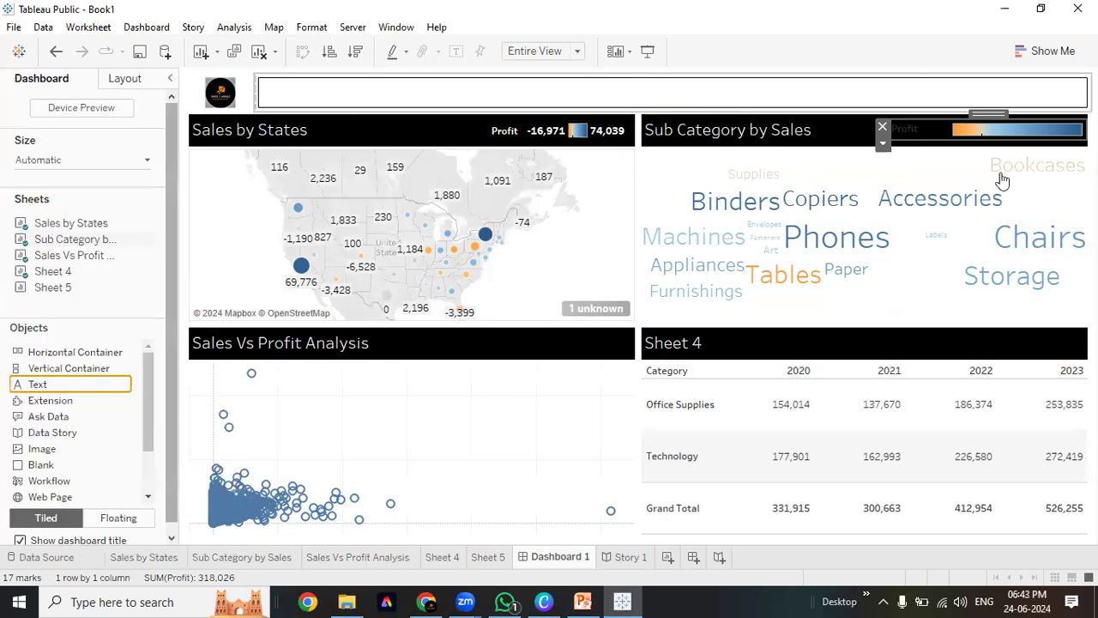
# In Format Legends, make the Profit legend body bold at size 10 and its title bold
pyautogui.click(882, 143)
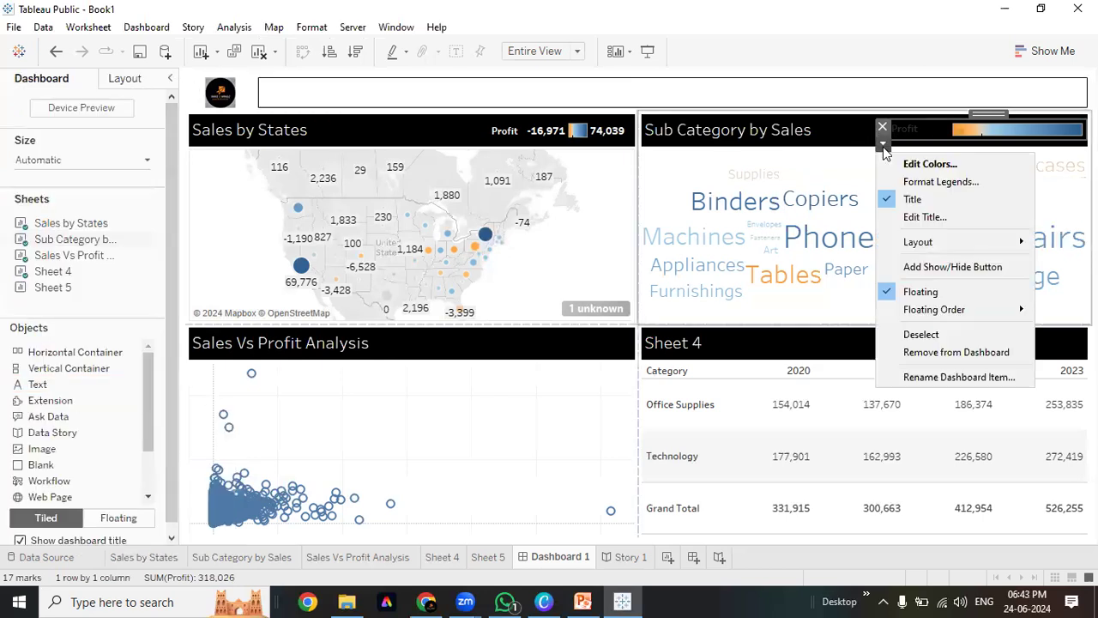
pyautogui.click(941, 182)
pyautogui.click(116, 204)
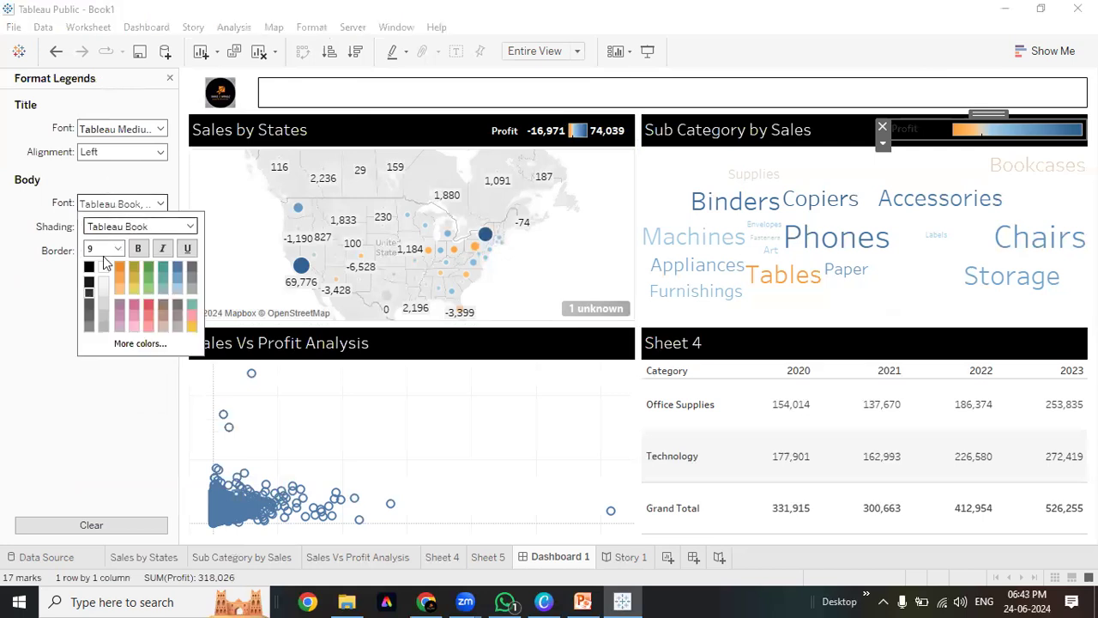
pyautogui.click(138, 248)
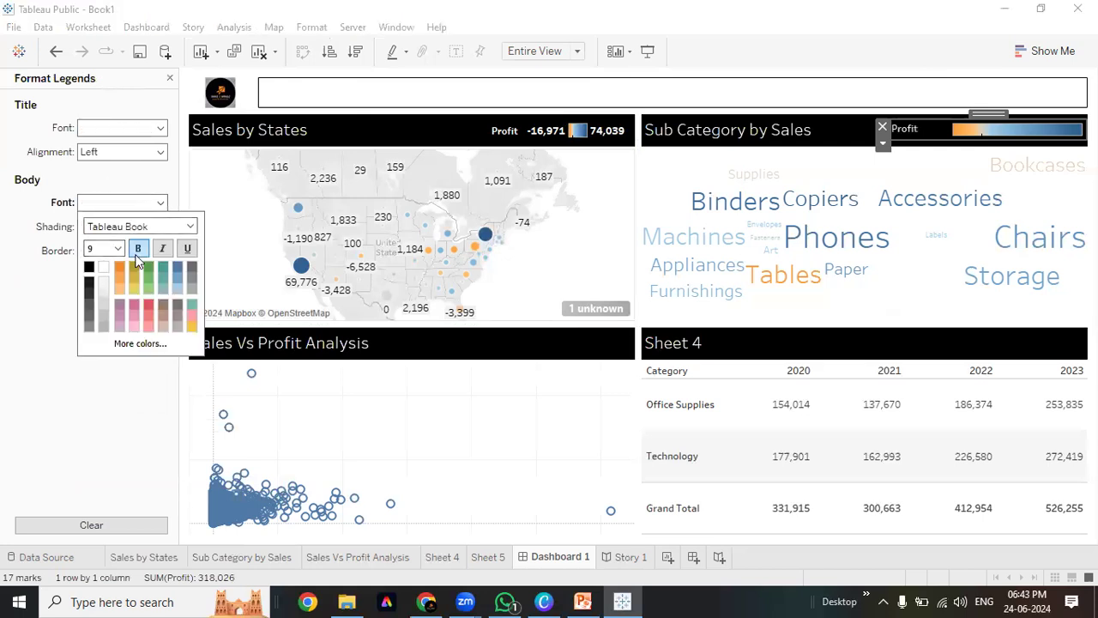
pyautogui.click(118, 249)
pyautogui.click(102, 269)
pyautogui.click(142, 127)
pyautogui.click(140, 174)
pyautogui.click(106, 356)
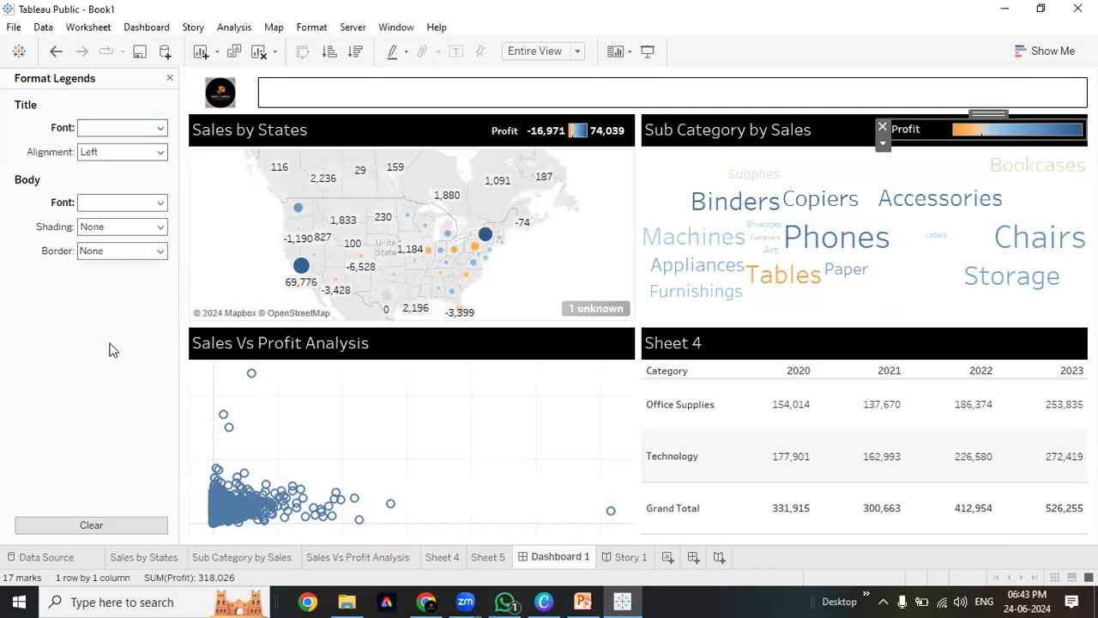
# Bold the Profit legend title text, nudge the legend, and lay it out in a single row
pyautogui.doubleClick(936, 129)
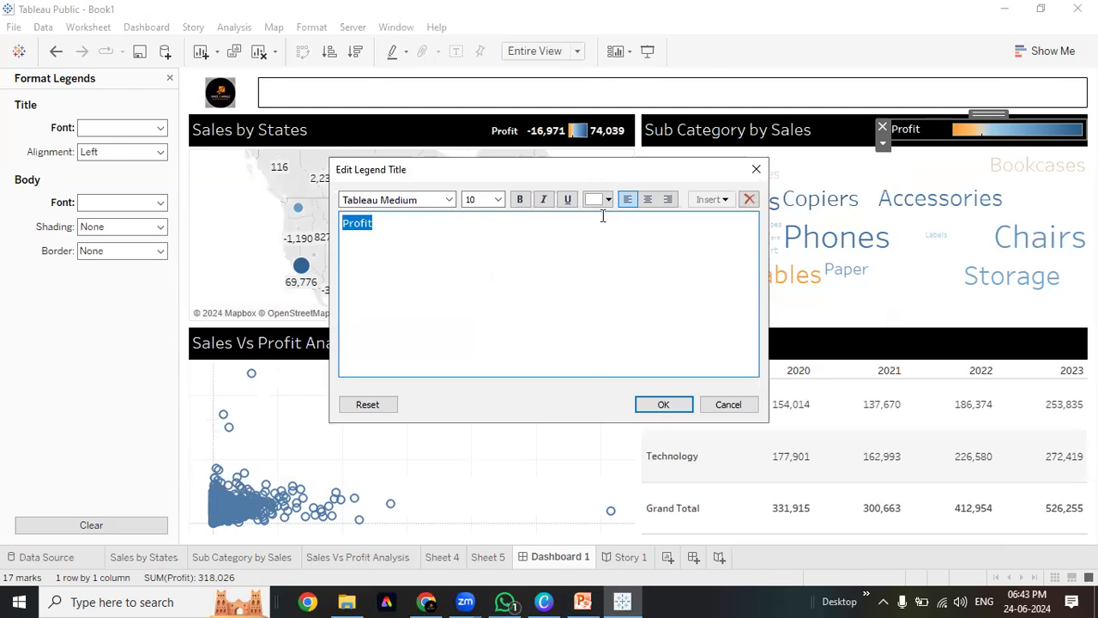
pyautogui.click(520, 199)
pyautogui.click(664, 405)
pyautogui.moveTo(996, 113)
pyautogui.mouseDown()
pyautogui.moveTo(979, 133)
pyautogui.moveTo(993, 113)
pyautogui.mouseUp()
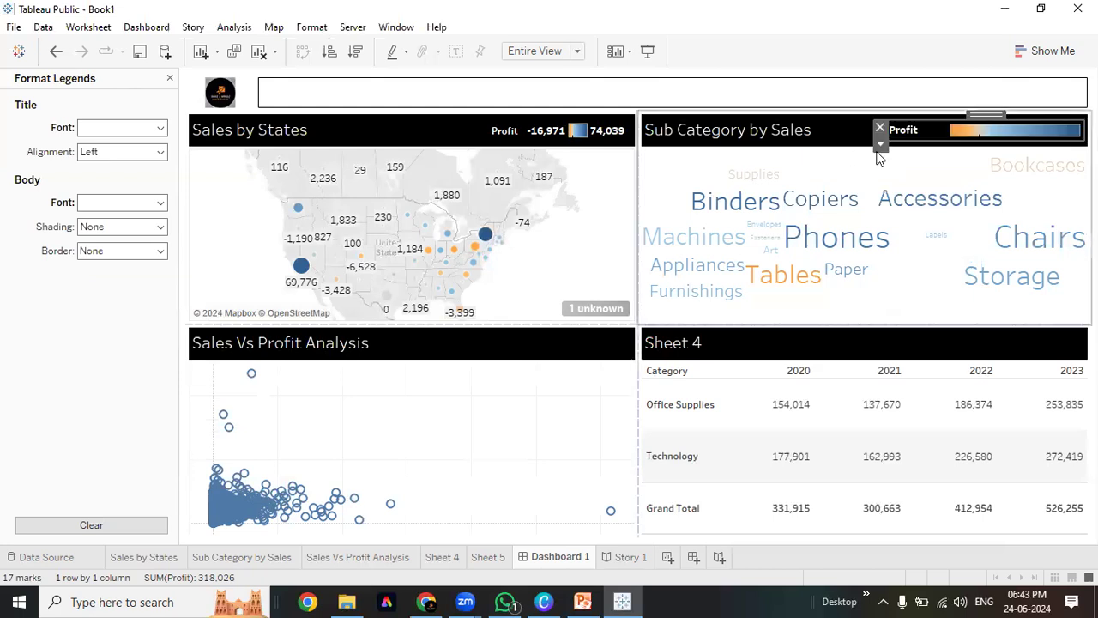
pyautogui.click(880, 143)
pyautogui.moveTo(927, 246)
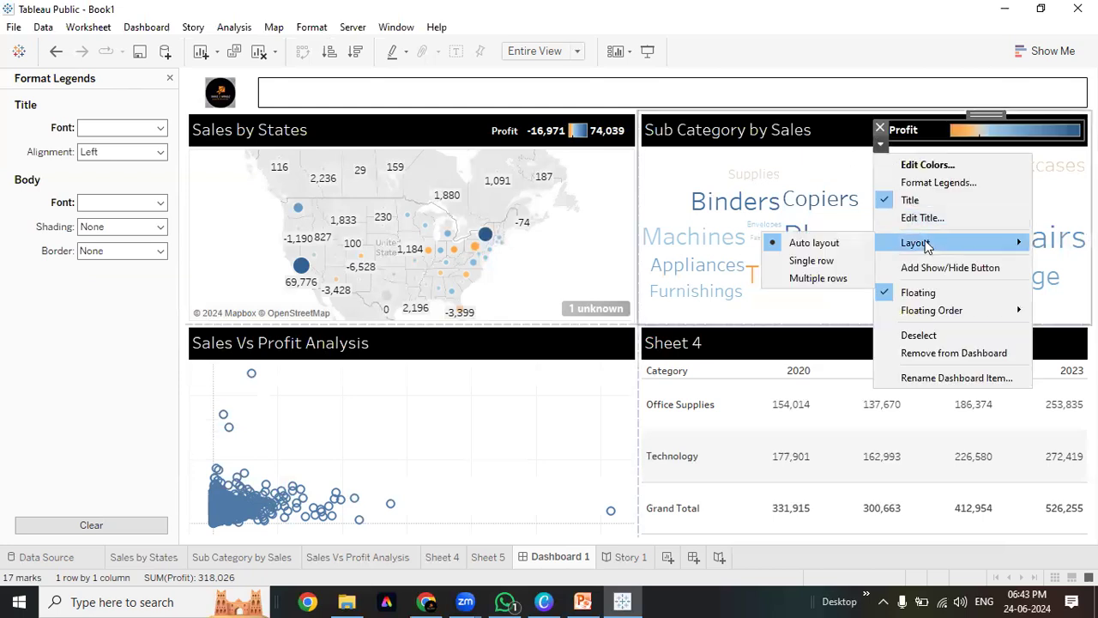
pyautogui.click(812, 261)
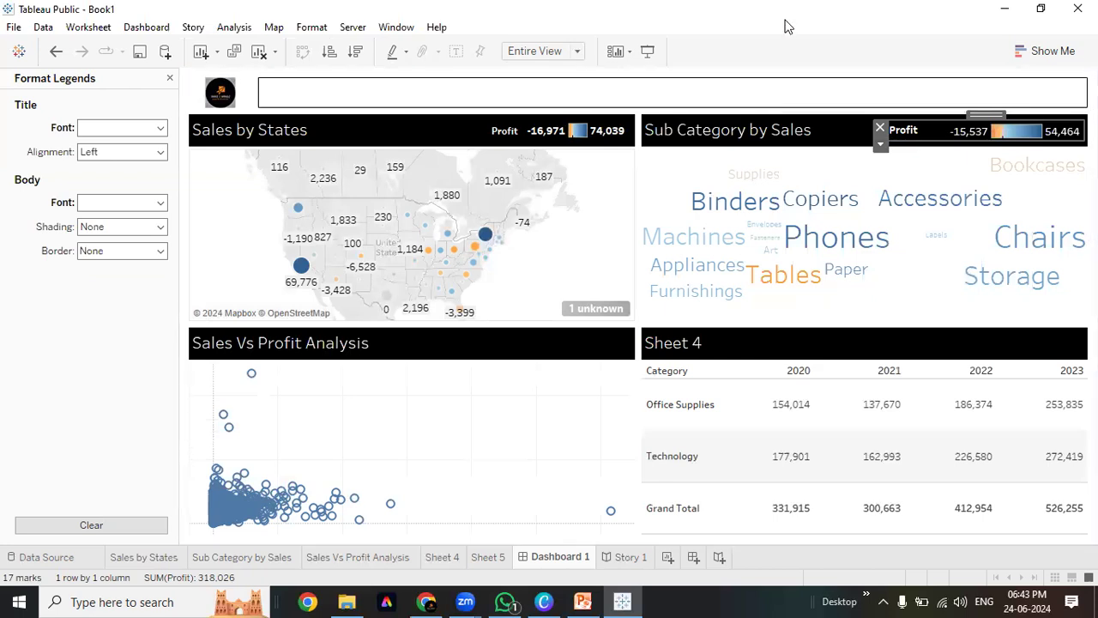
# Preview Dashboard 1 in Presentation Mode, then make its bold title text black and select the map
pyautogui.click(648, 50)
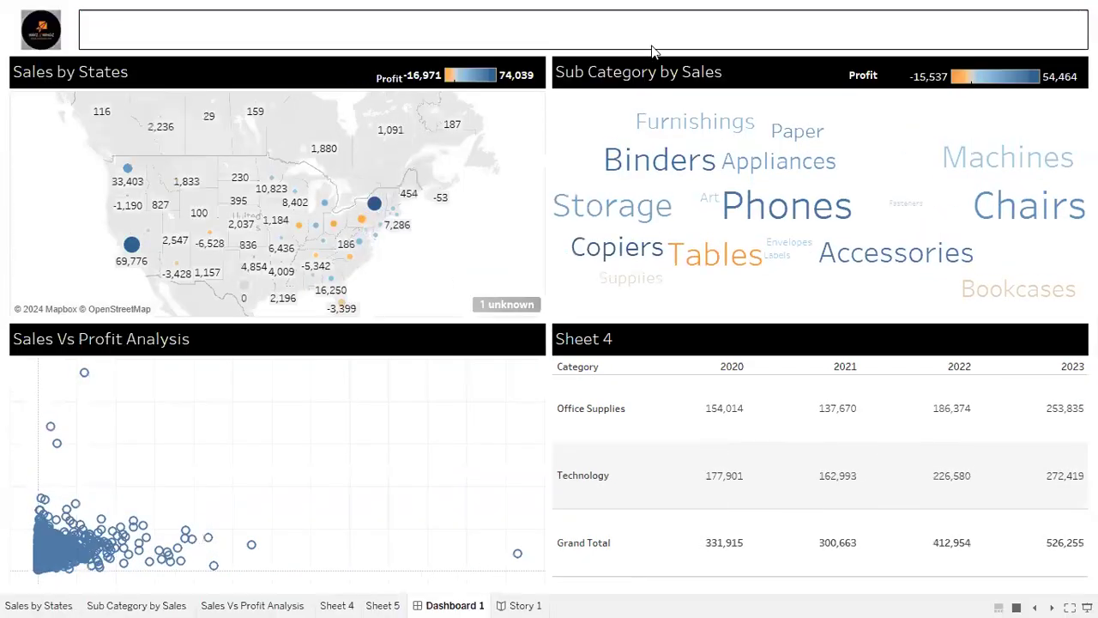
pyautogui.press('Escape')
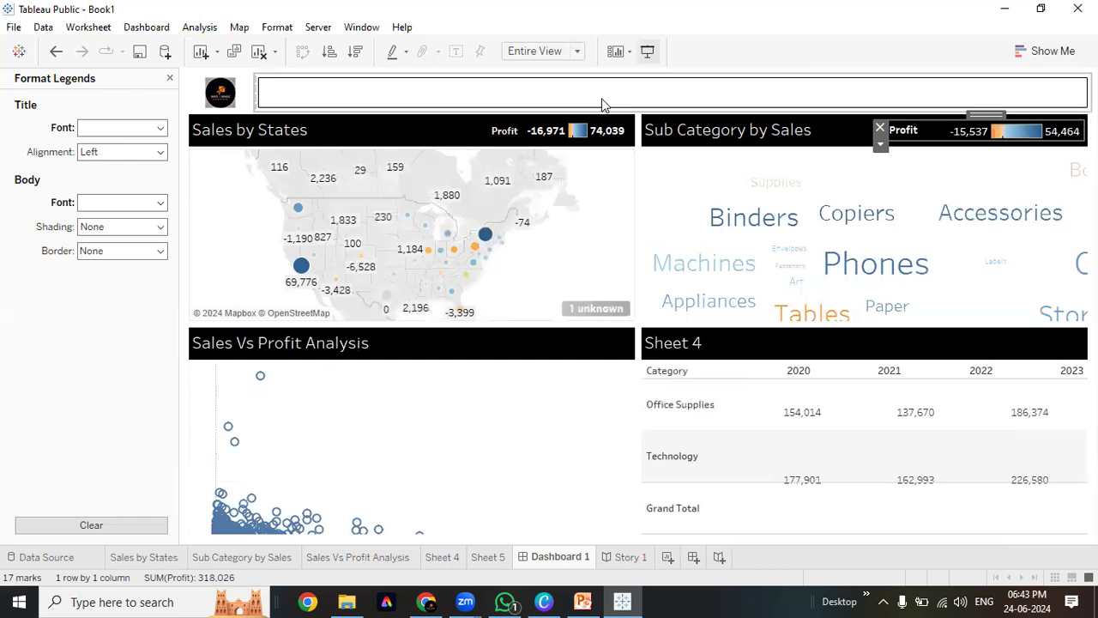
pyautogui.doubleClick(603, 100)
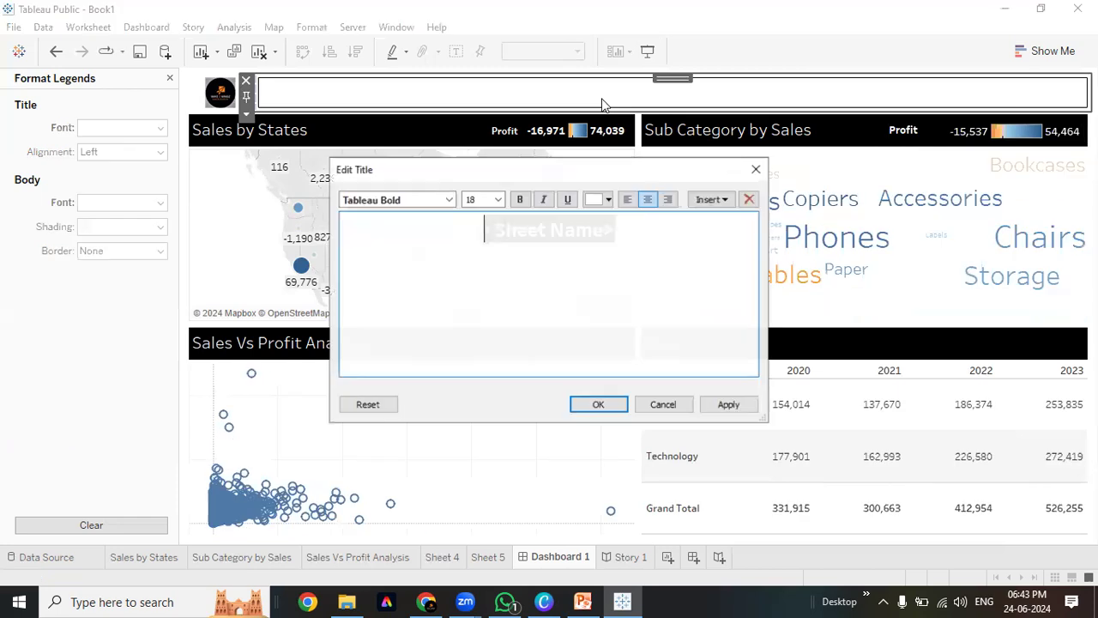
pyautogui.click(605, 201)
pyautogui.click(593, 216)
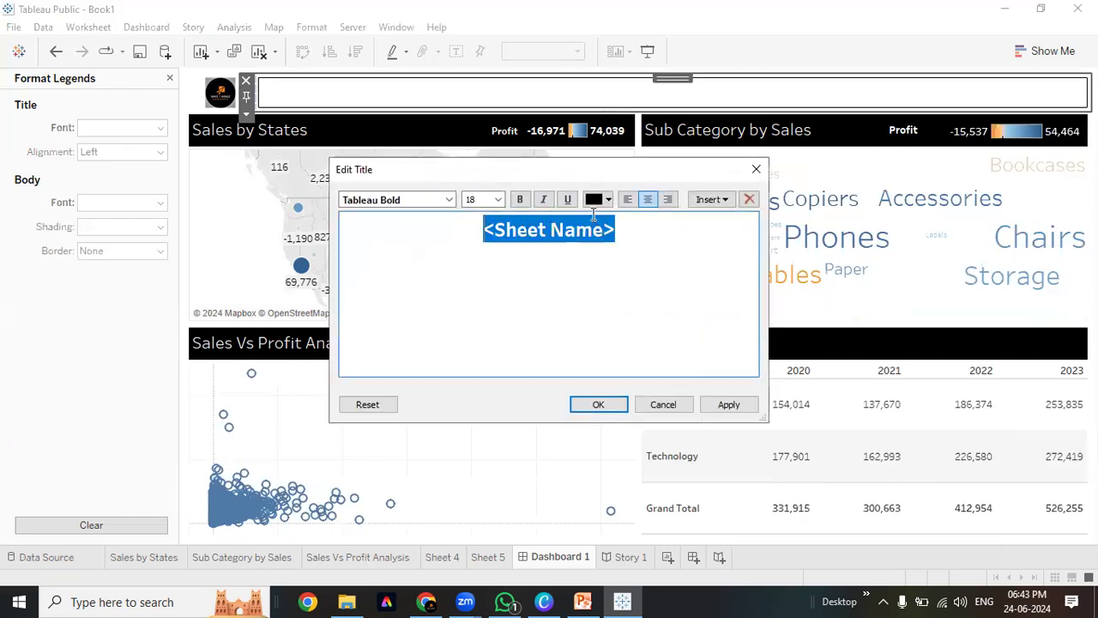
pyautogui.click(728, 404)
pyautogui.click(598, 405)
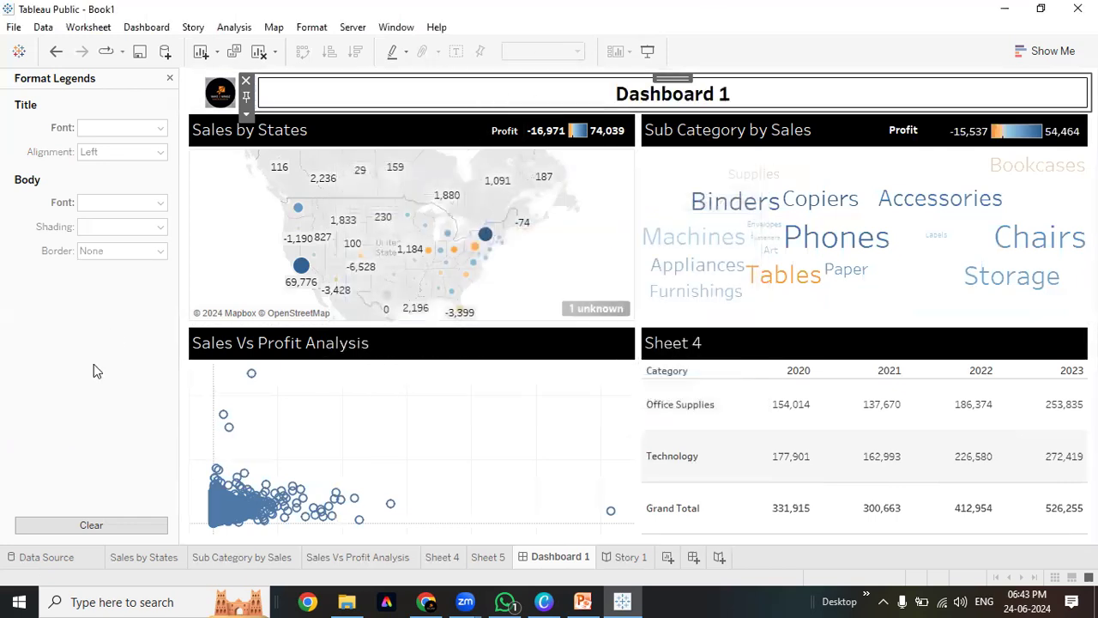
pyautogui.click(213, 311)
# Close the Format Legends pane to bring back the sheets and objects panel
pyautogui.moveTo(442, 249)
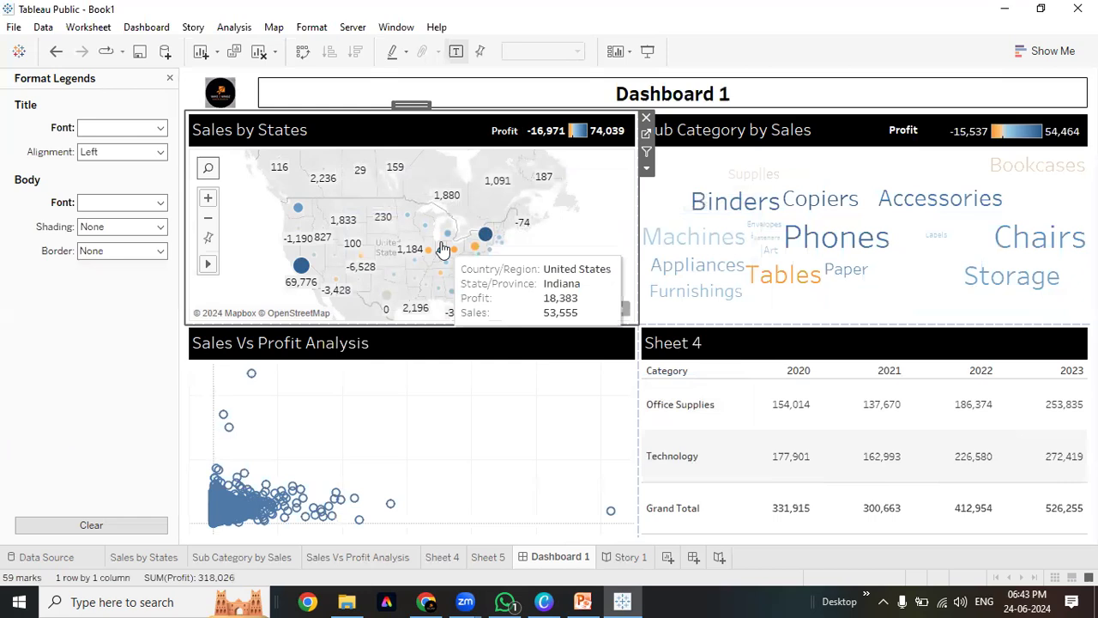
pyautogui.moveTo(451, 286)
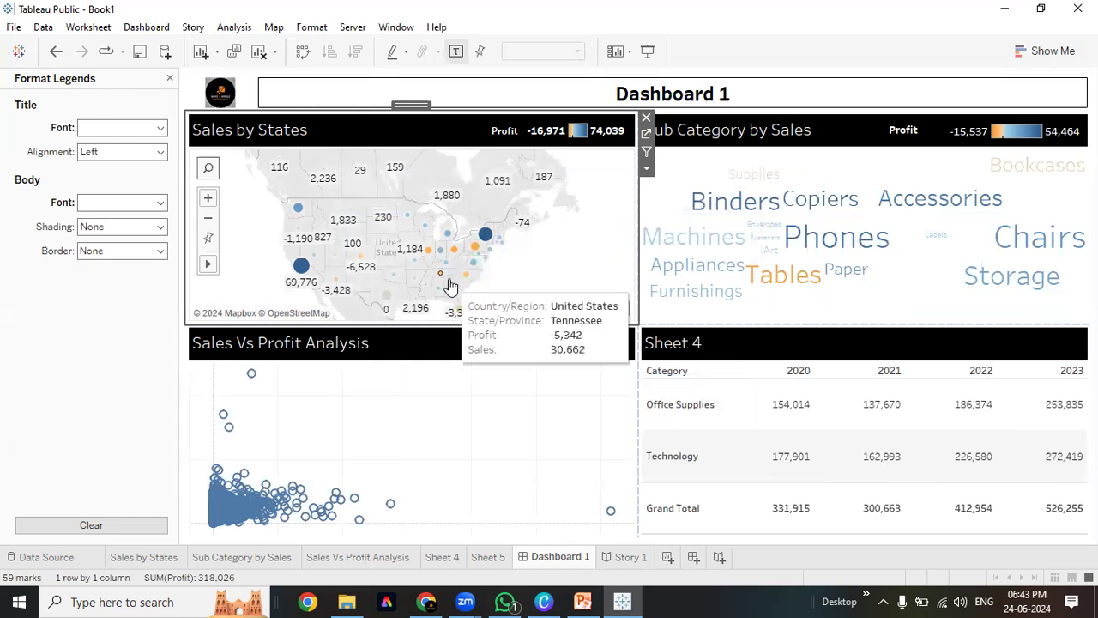
pyautogui.click(169, 77)
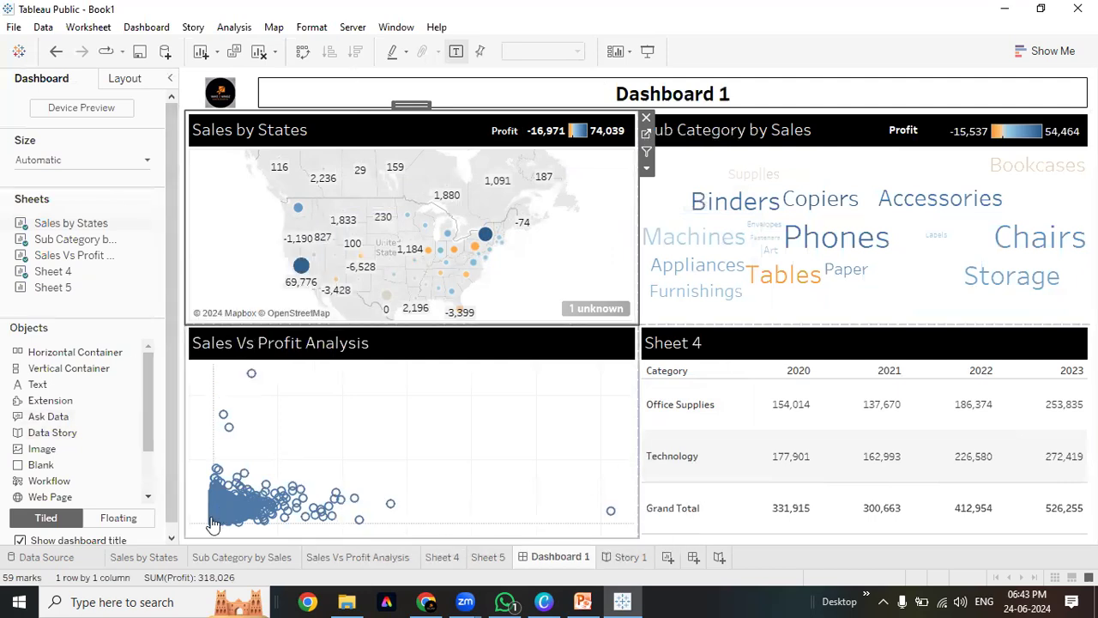
pyautogui.scroll(-1, 167, 516)
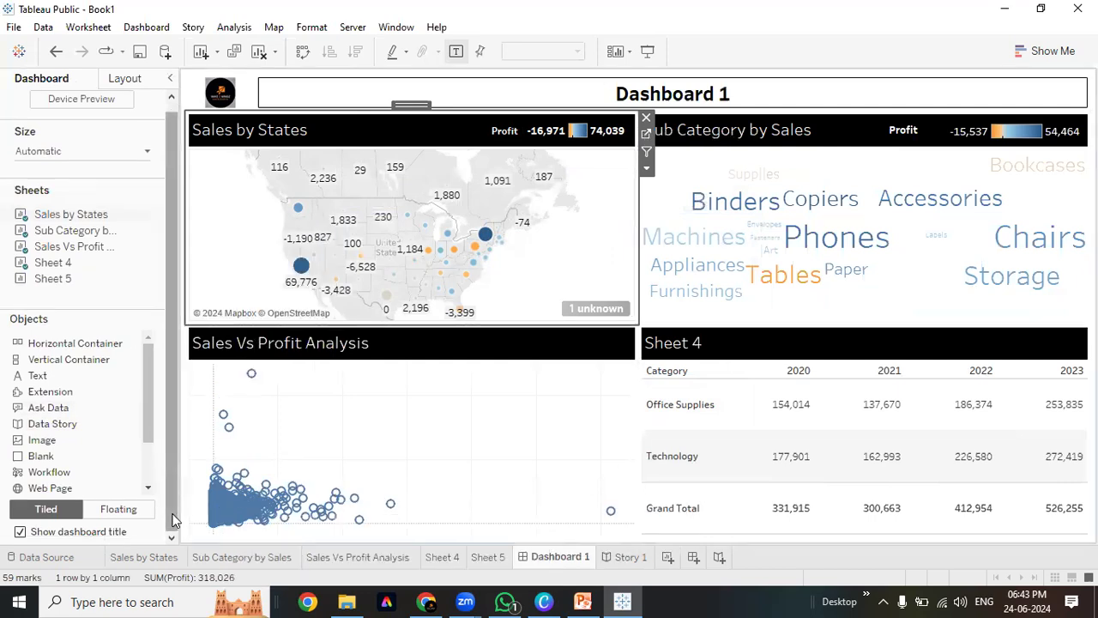
pyautogui.scroll(1, 166, 498)
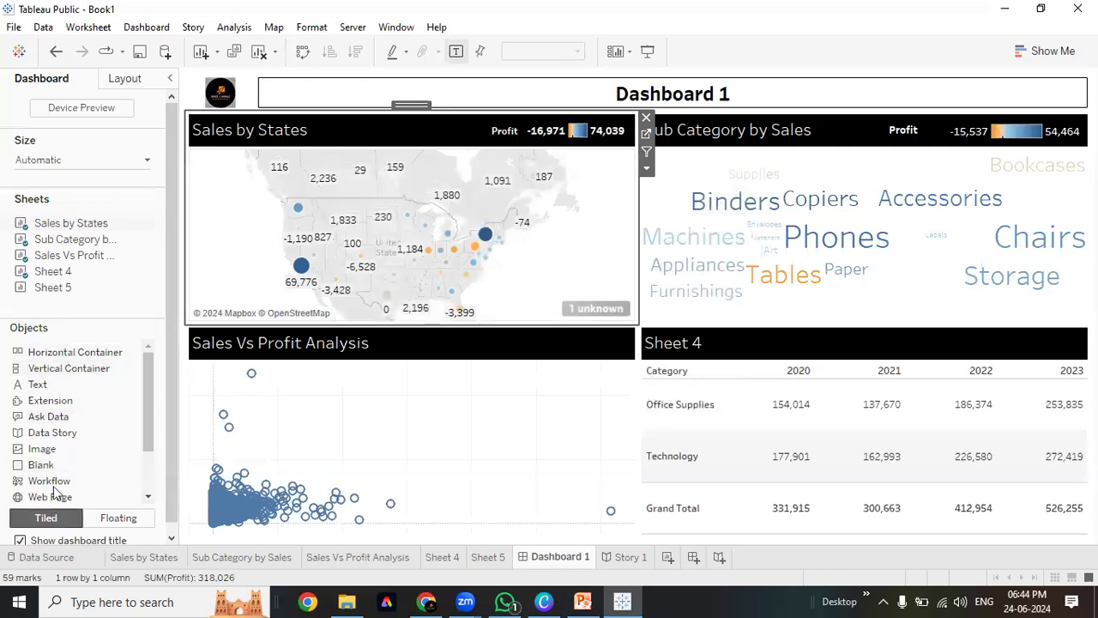
# Open the map zone's More Options menu and dismiss it without changes
pyautogui.click(647, 171)
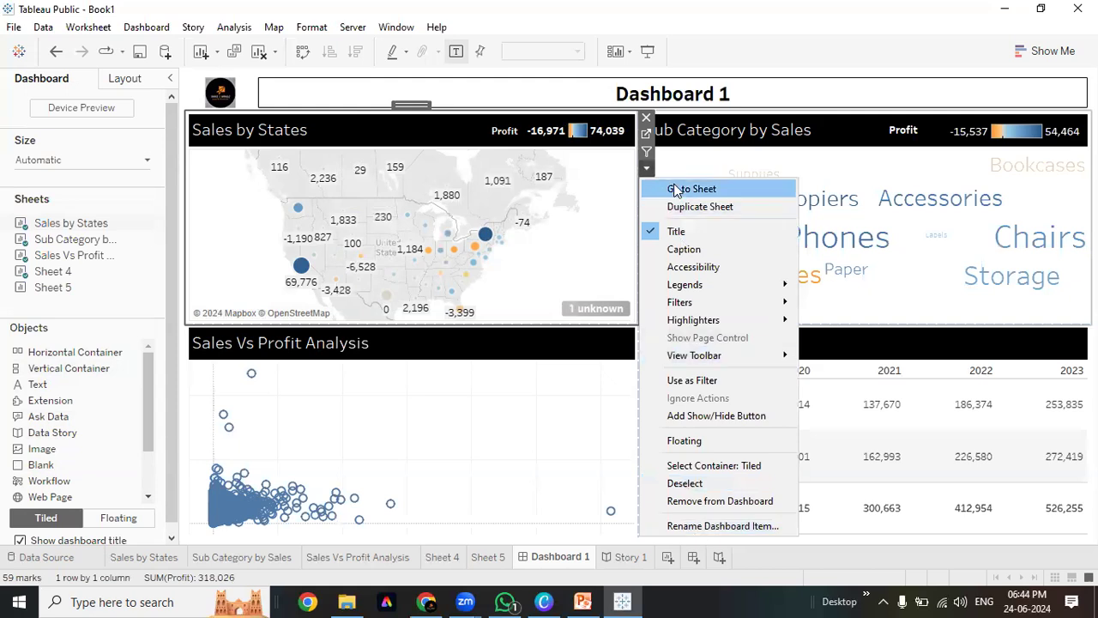
pyautogui.moveTo(701, 304)
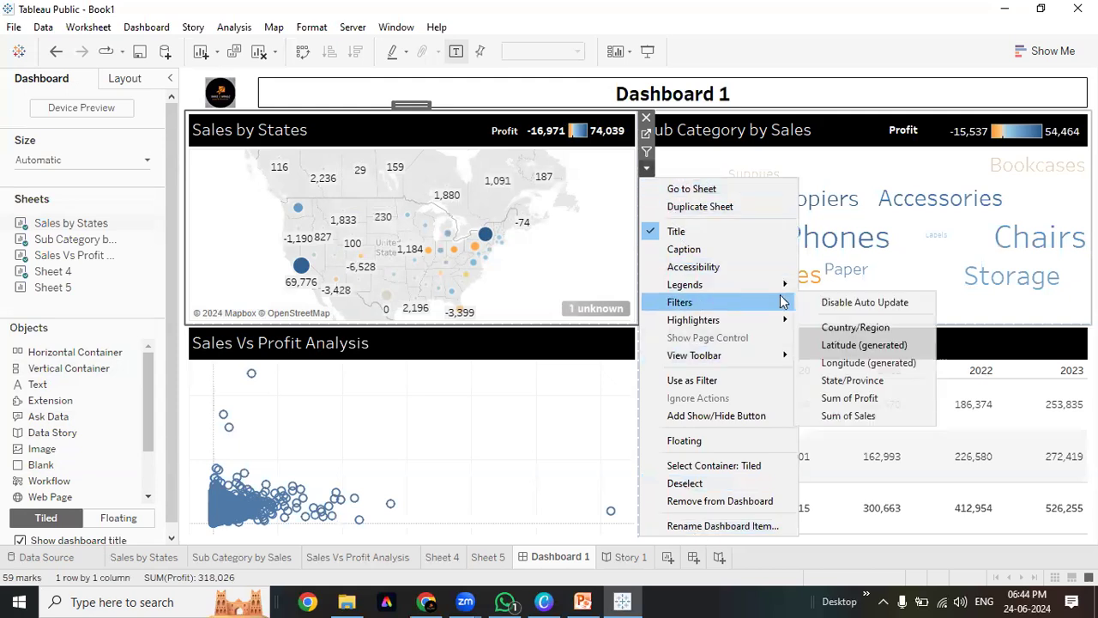
pyautogui.click(1021, 89)
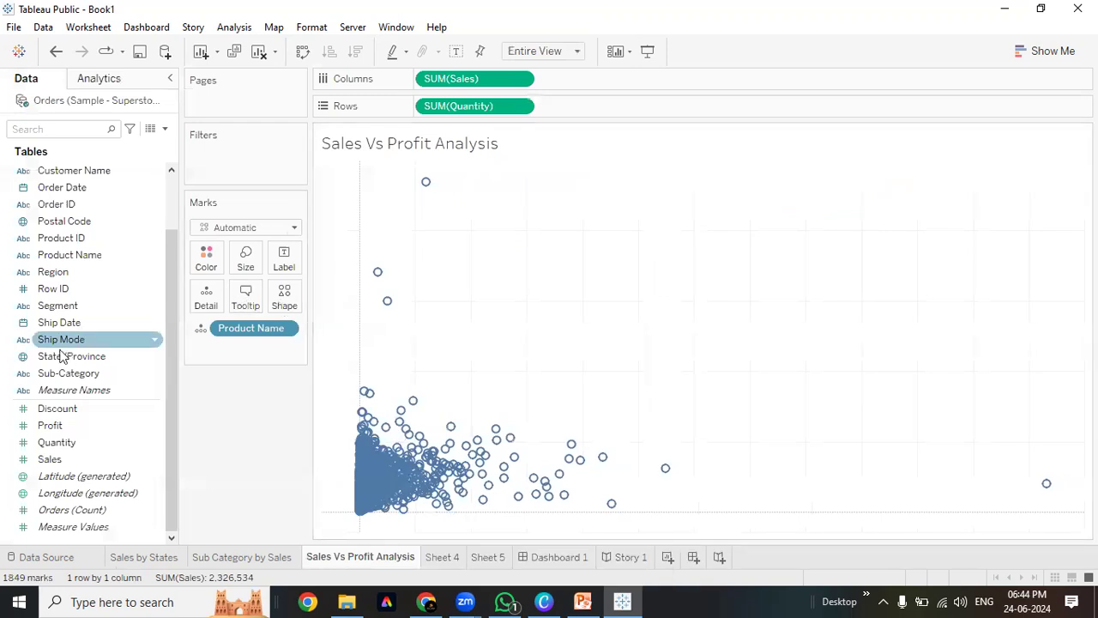
# On the Sales Vs Profit Analysis sheet, filter Category keeping Furniture, Office Supplies and Technology
pyautogui.moveTo(69, 373); pyautogui.dragTo(169, 170)
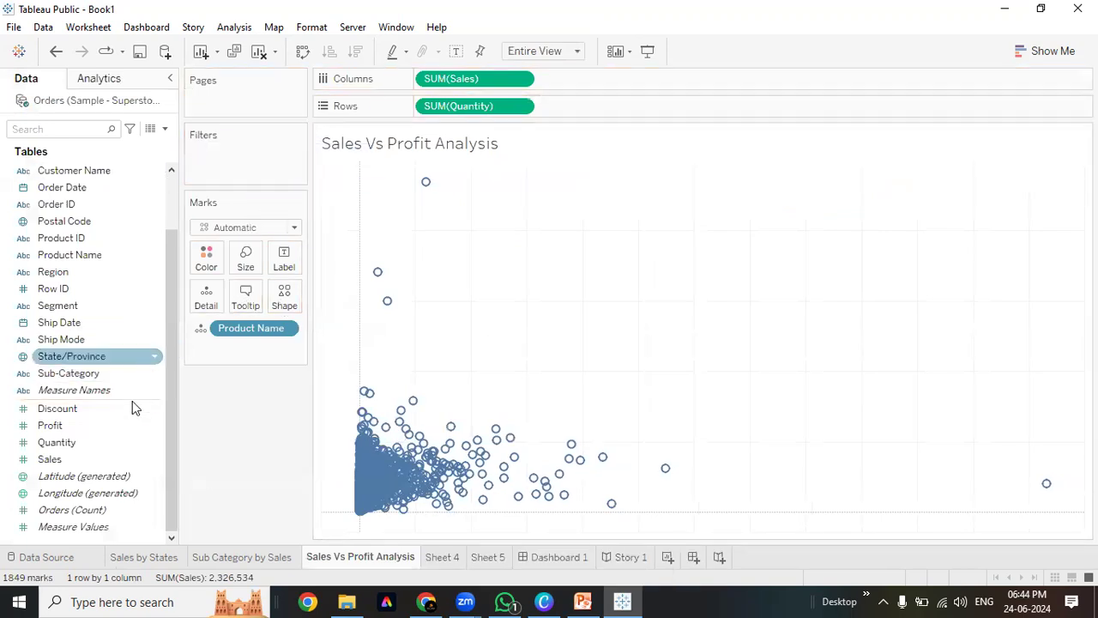
pyautogui.scroll(2, 77, 257)
pyautogui.moveTo(57, 170); pyautogui.dragTo(232, 159)
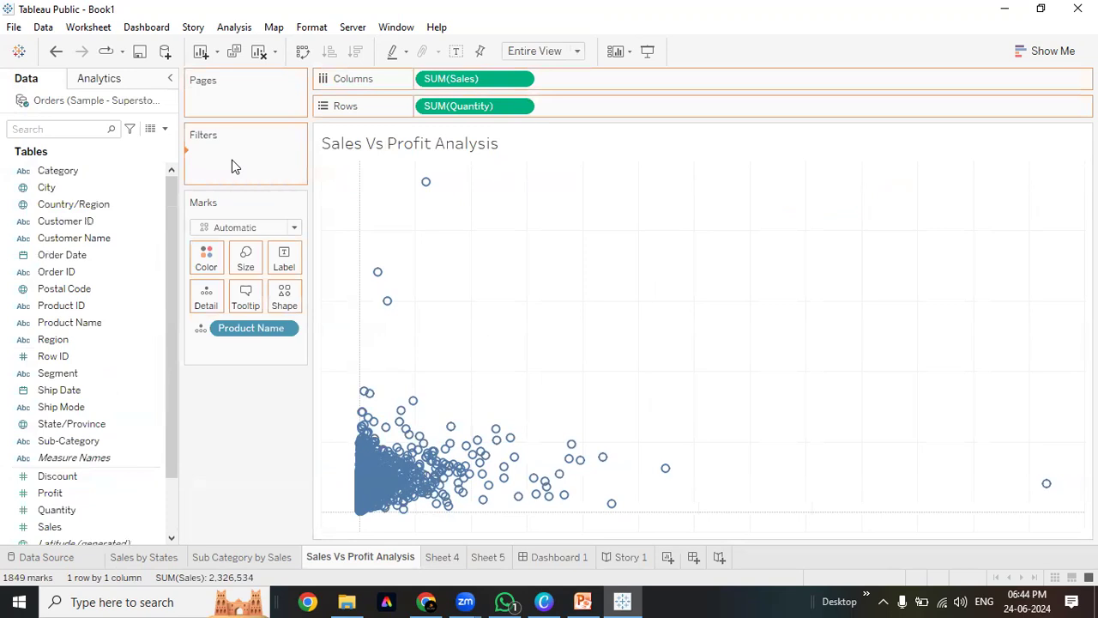
pyautogui.click(415, 351)
pyautogui.click(691, 498)
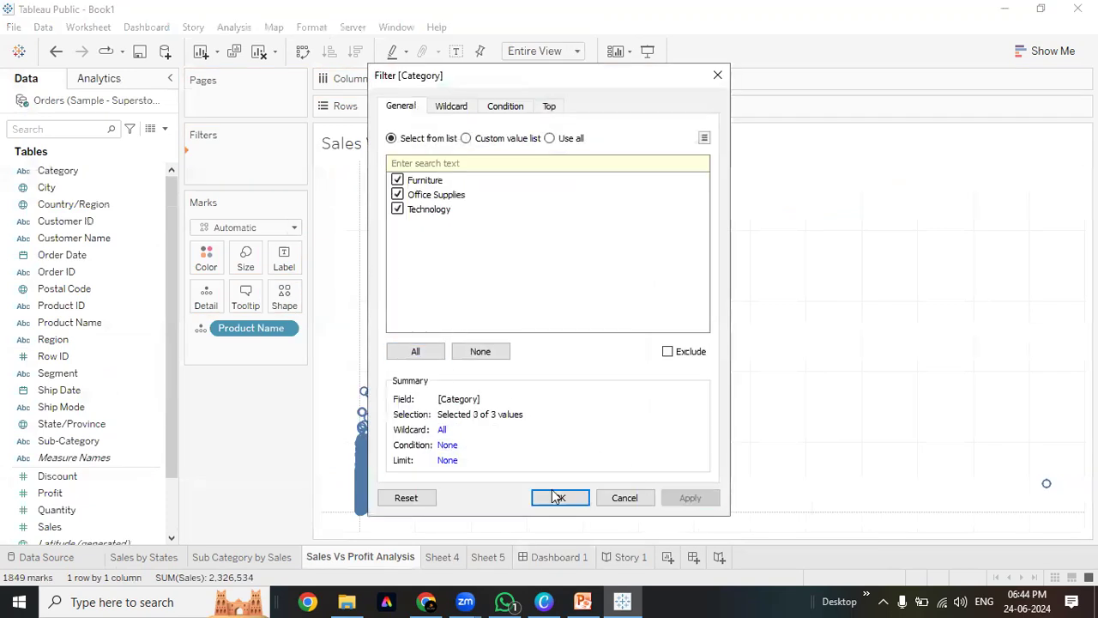
pyautogui.click(560, 497)
# Check the Category filter's Apply to Worksheets setting so it affects only this sheet
pyautogui.click(288, 158)
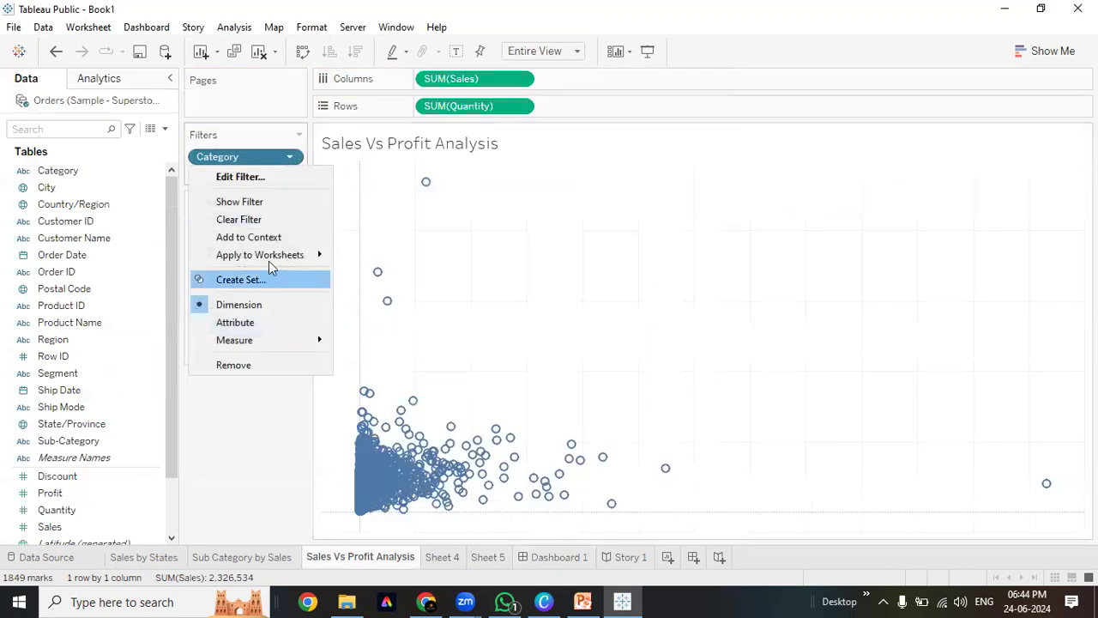
pyautogui.moveTo(268, 261)
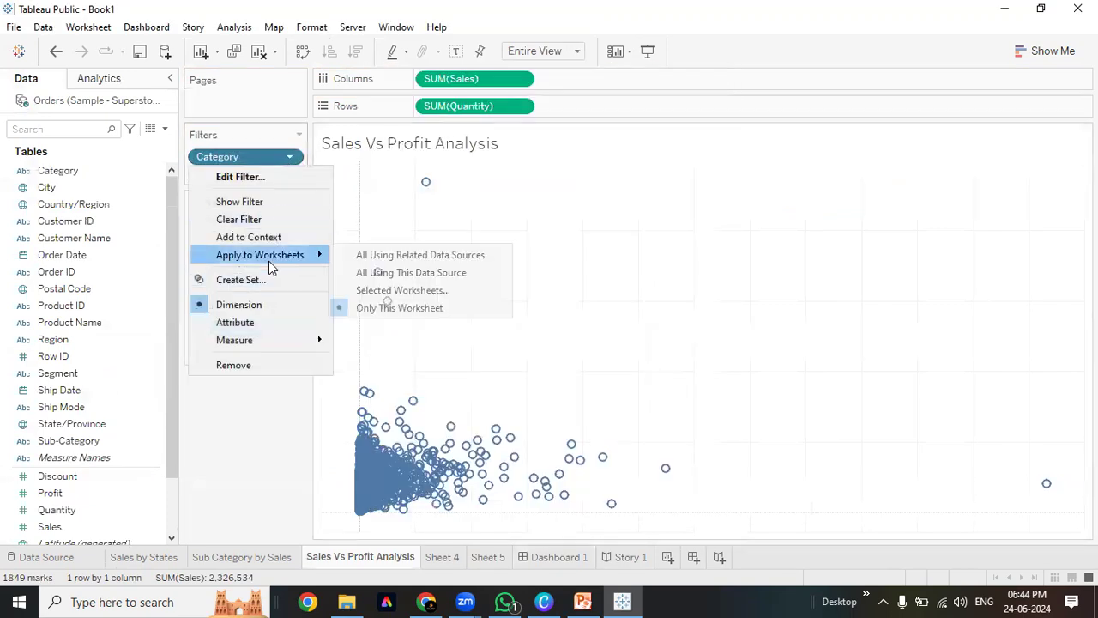
pyautogui.click(388, 291)
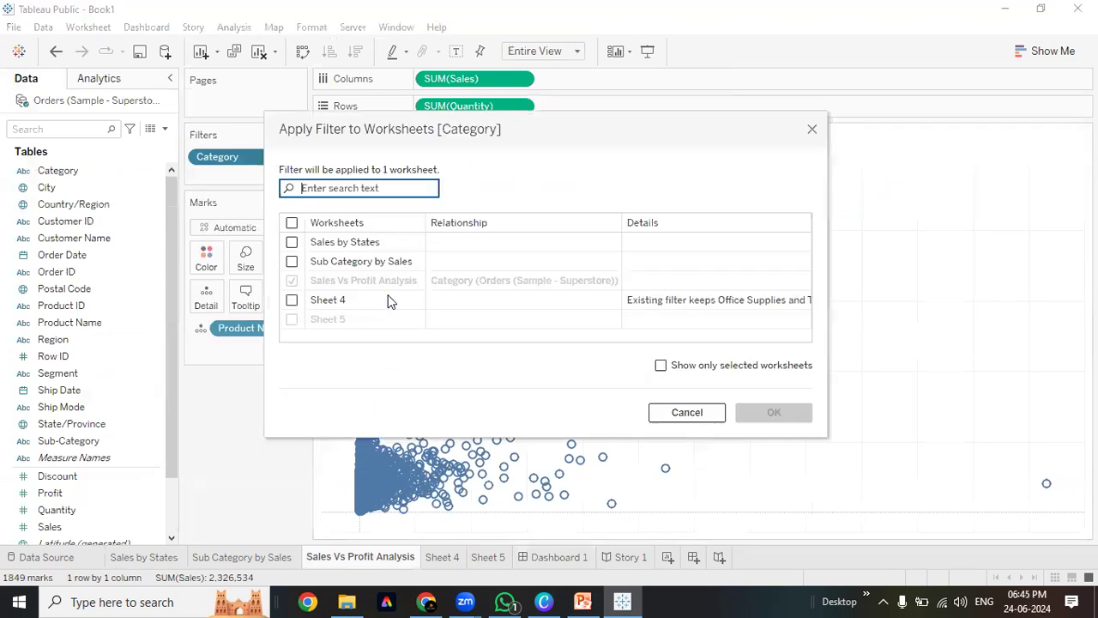
pyautogui.click(811, 131)
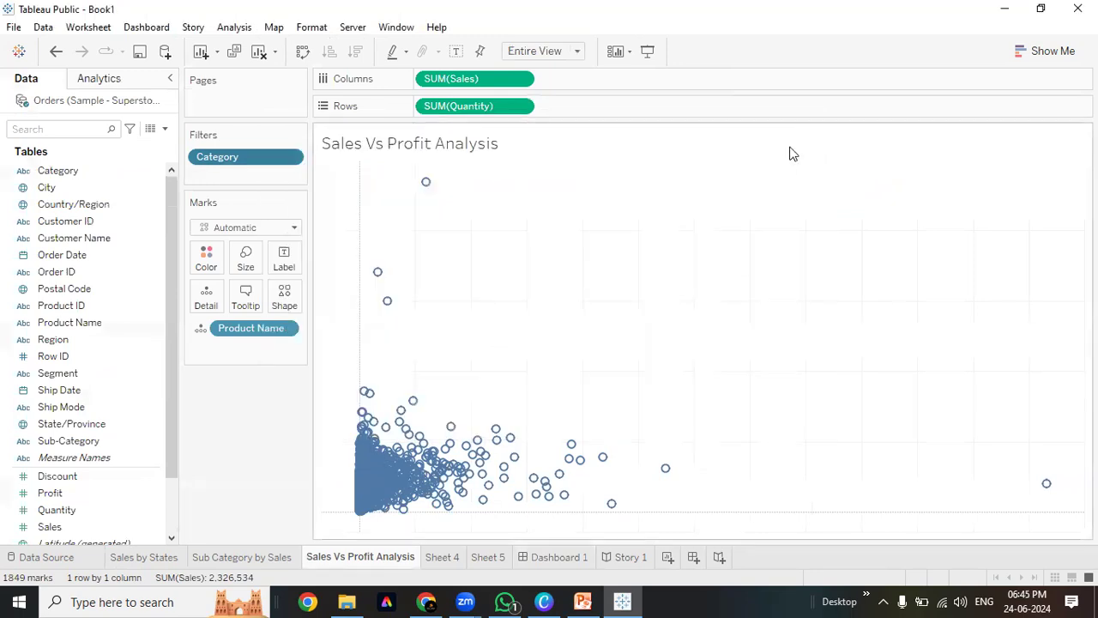
pyautogui.click(289, 156)
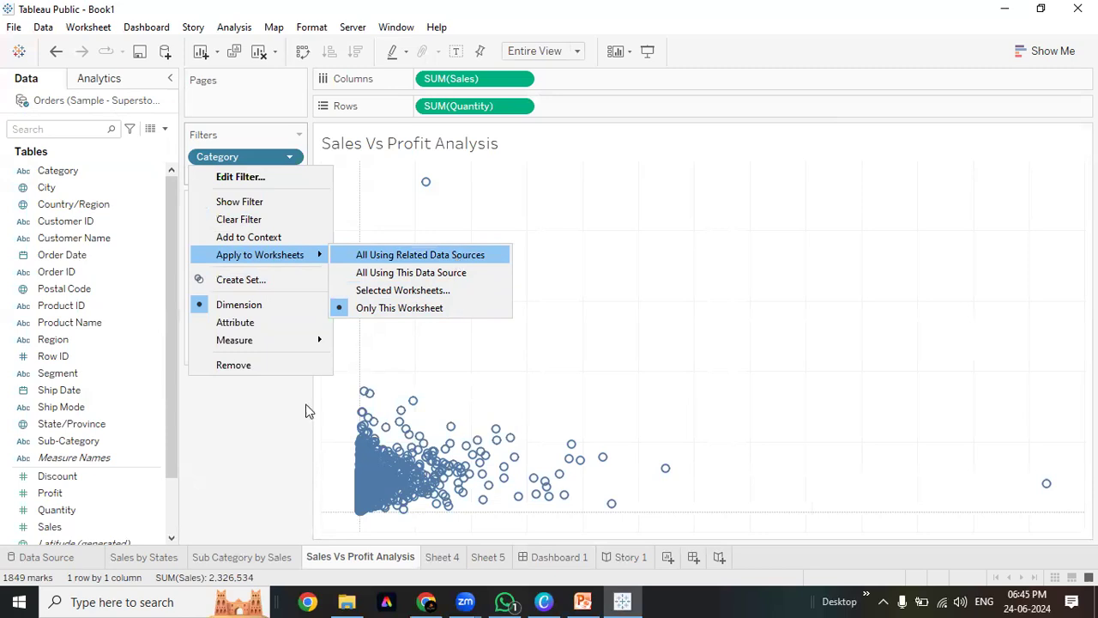
pyautogui.click(263, 452)
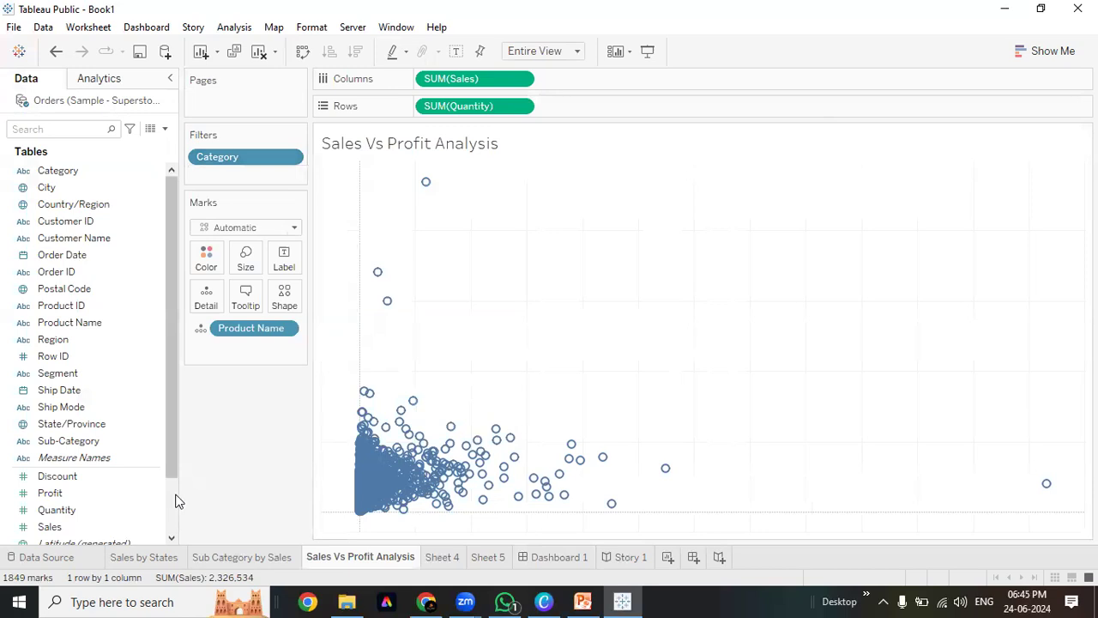
# Resize the data pane and the filters and marks column
pyautogui.moveTo(174, 488); pyautogui.dragTo(143, 466)
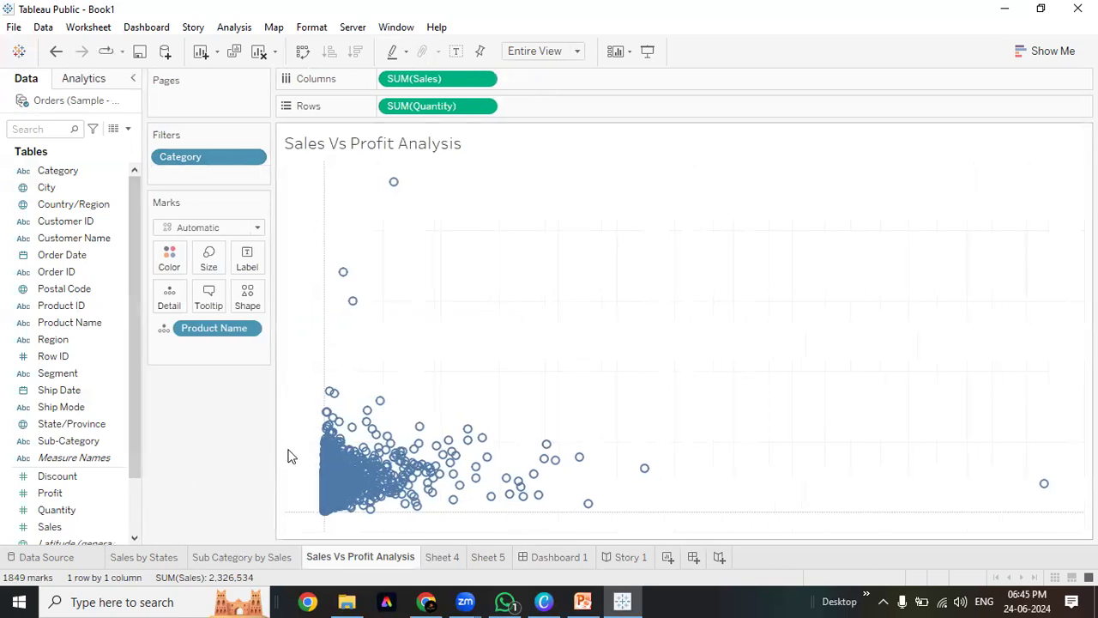
pyautogui.moveTo(278, 442); pyautogui.dragTo(286, 439)
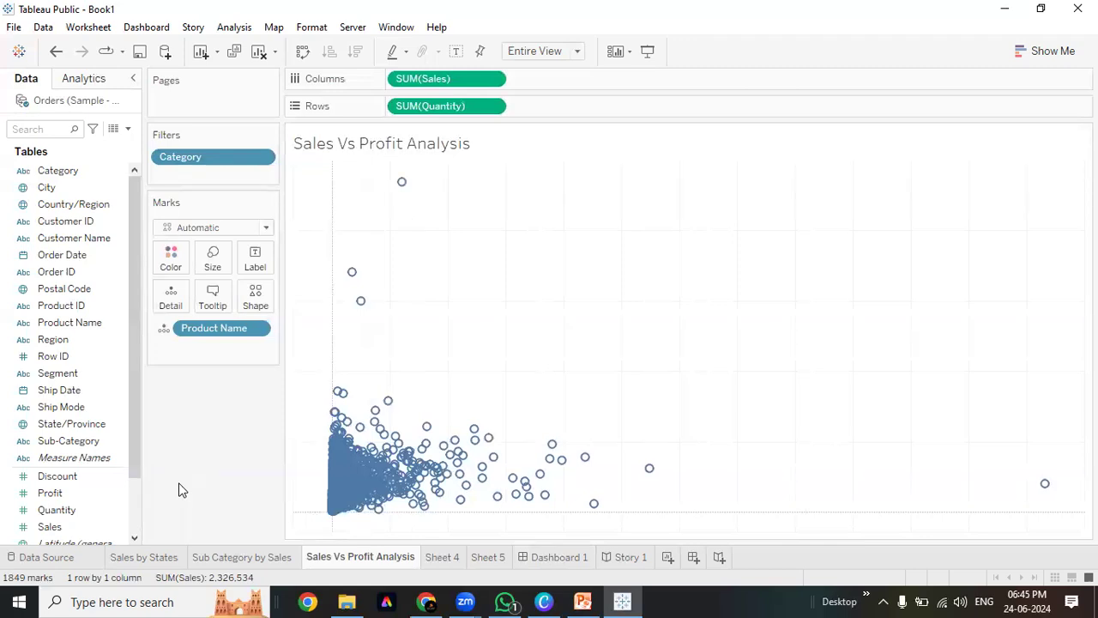
pyautogui.click(967, 70)
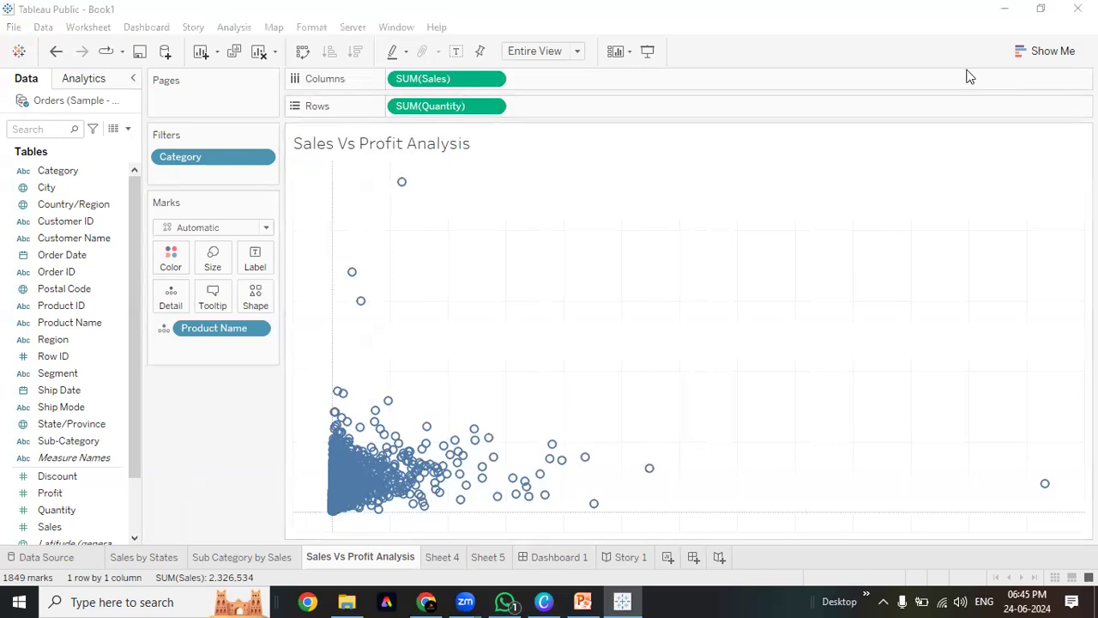